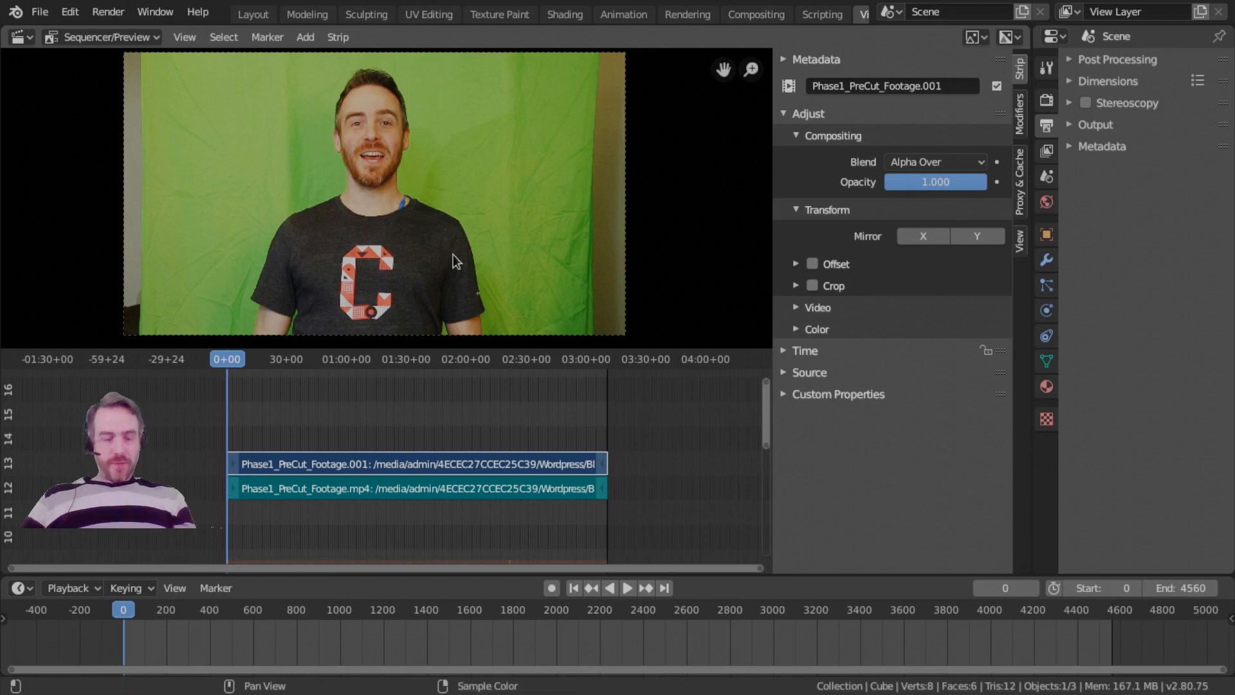
# Look up the Toggle Maximize Area command and try it on the Sequencer, restoring the layout at the end.
pyautogui.press('F3')
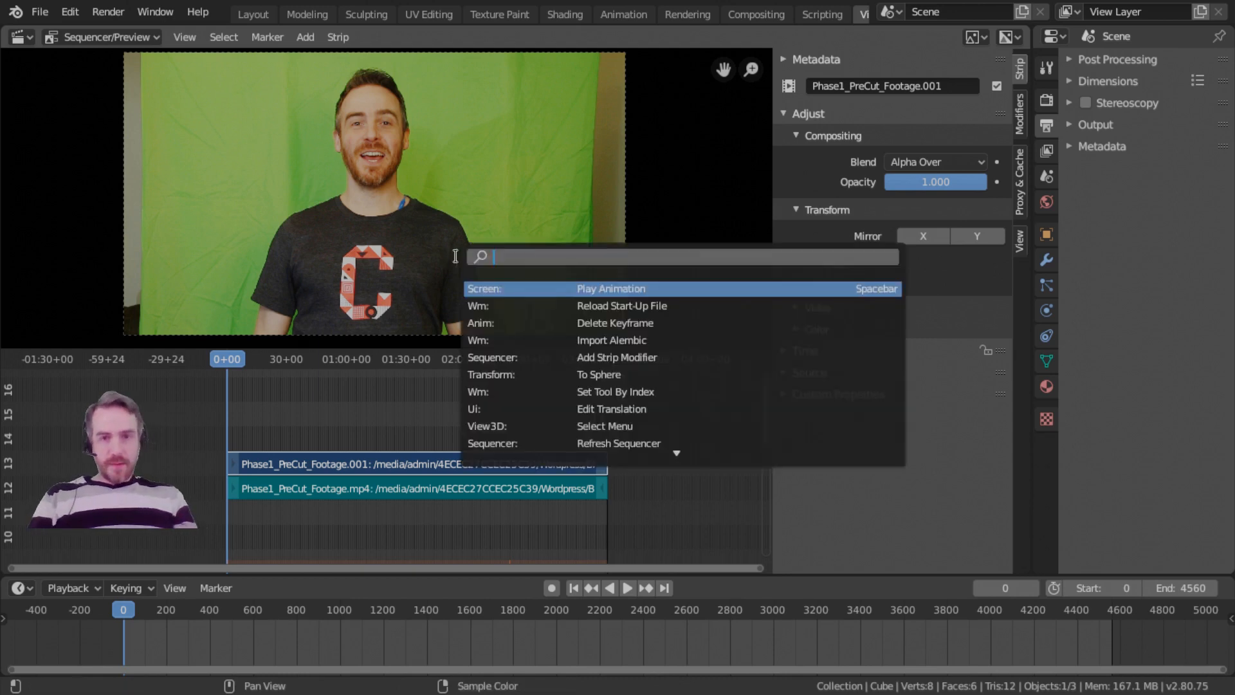
pyautogui.write('maxi')
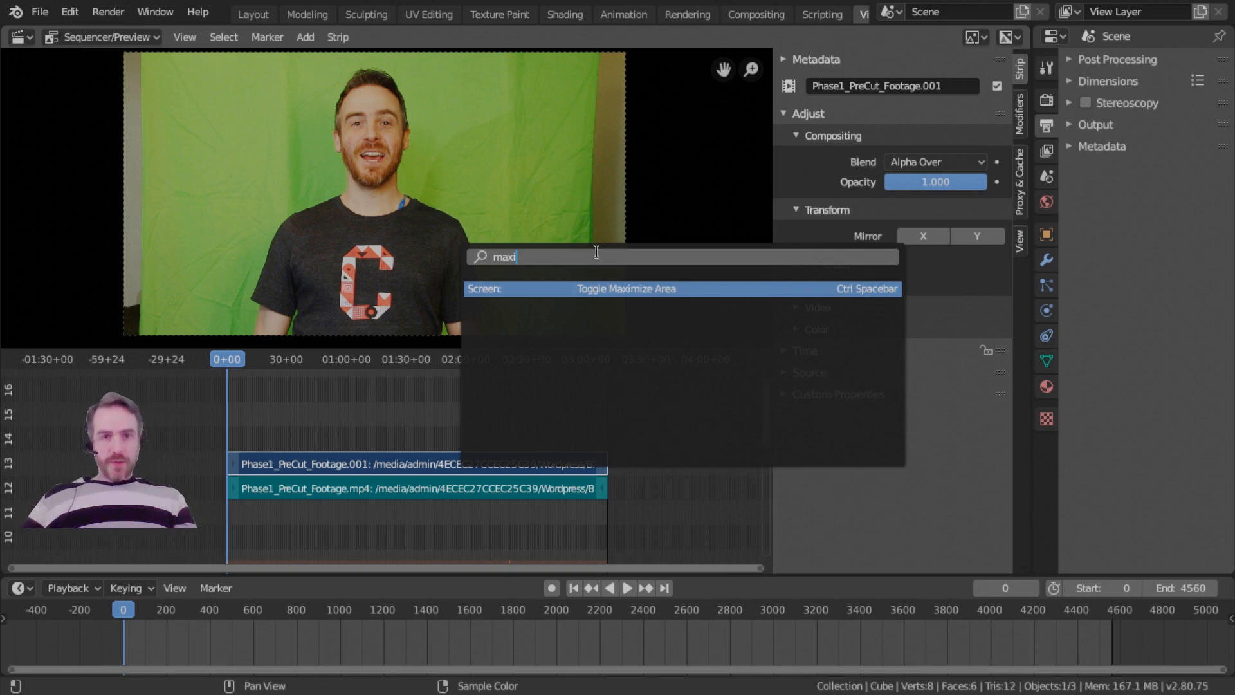
pyautogui.press('Escape')
pyautogui.hotkey('ctrl', 'space')
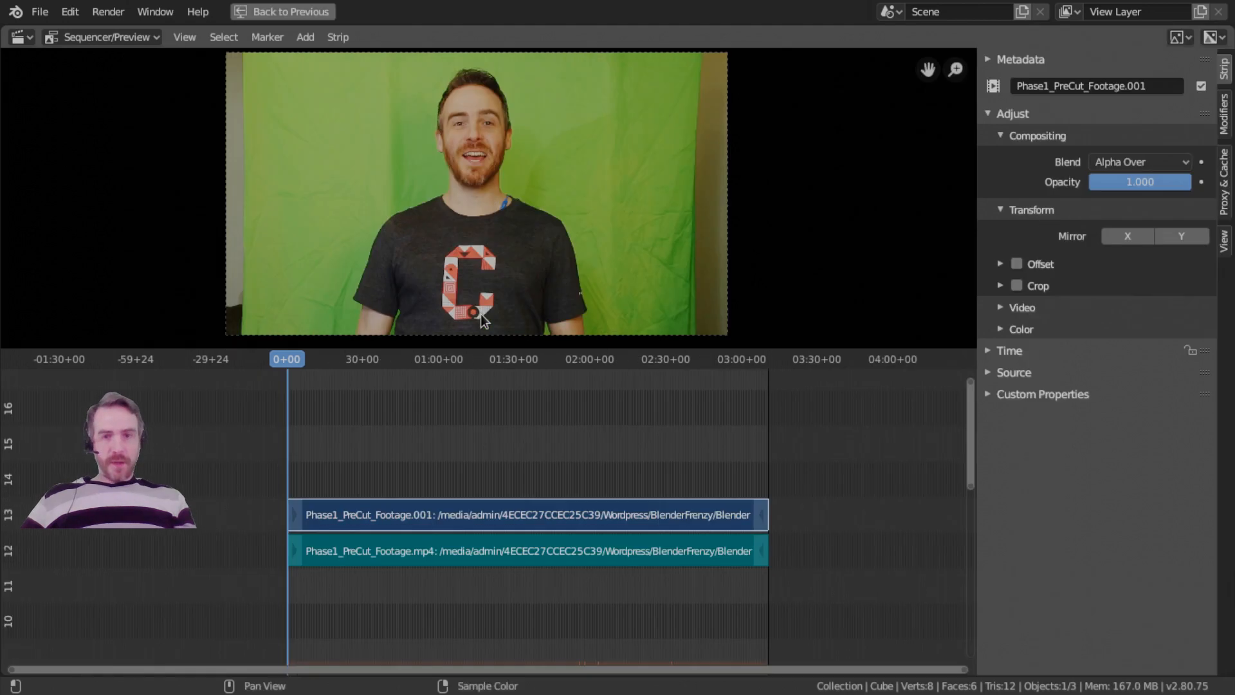
pyautogui.hotkey('ctrl', 'space')
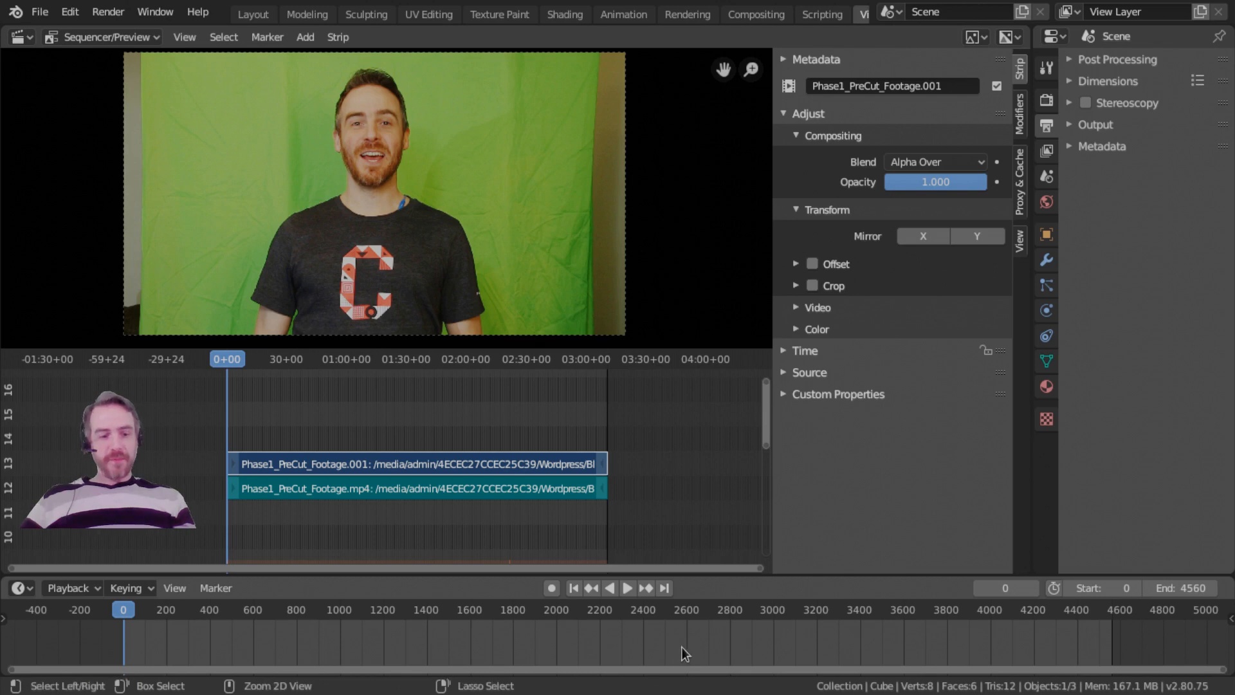
# Maximize the timeline area and restore it, and do the same with the Sequencer.
pyautogui.hotkey('ctrl', 'space')
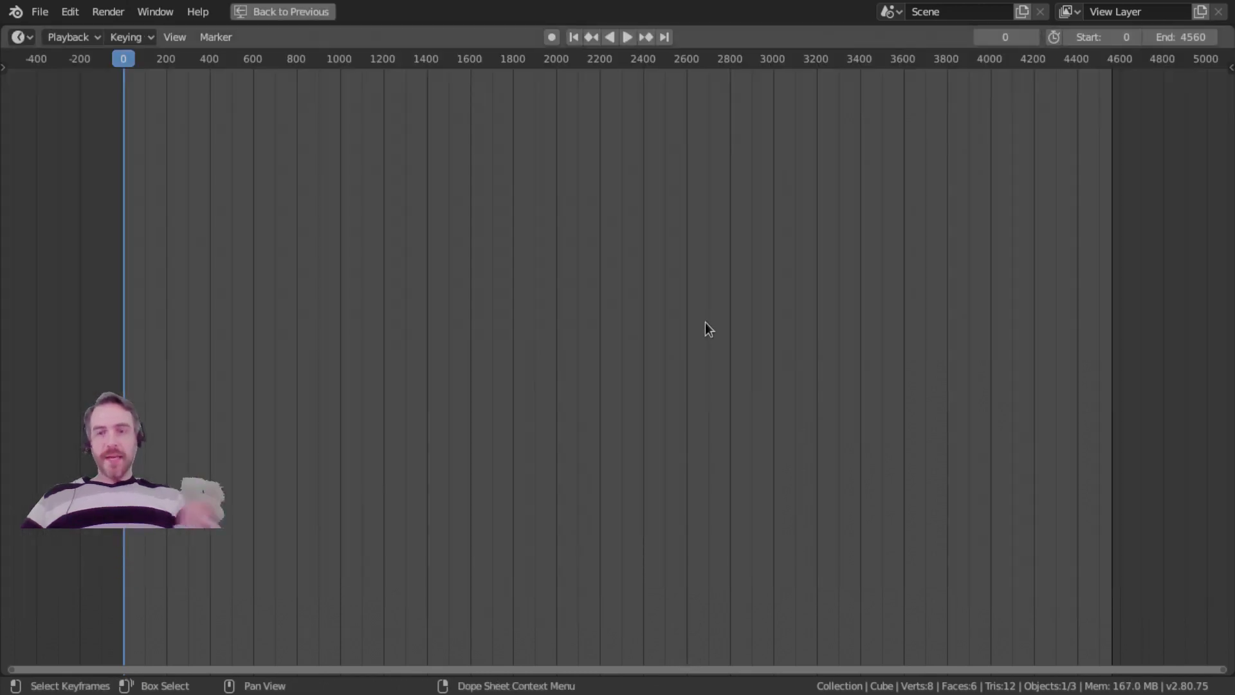
pyautogui.hotkey('ctrl', 'space')
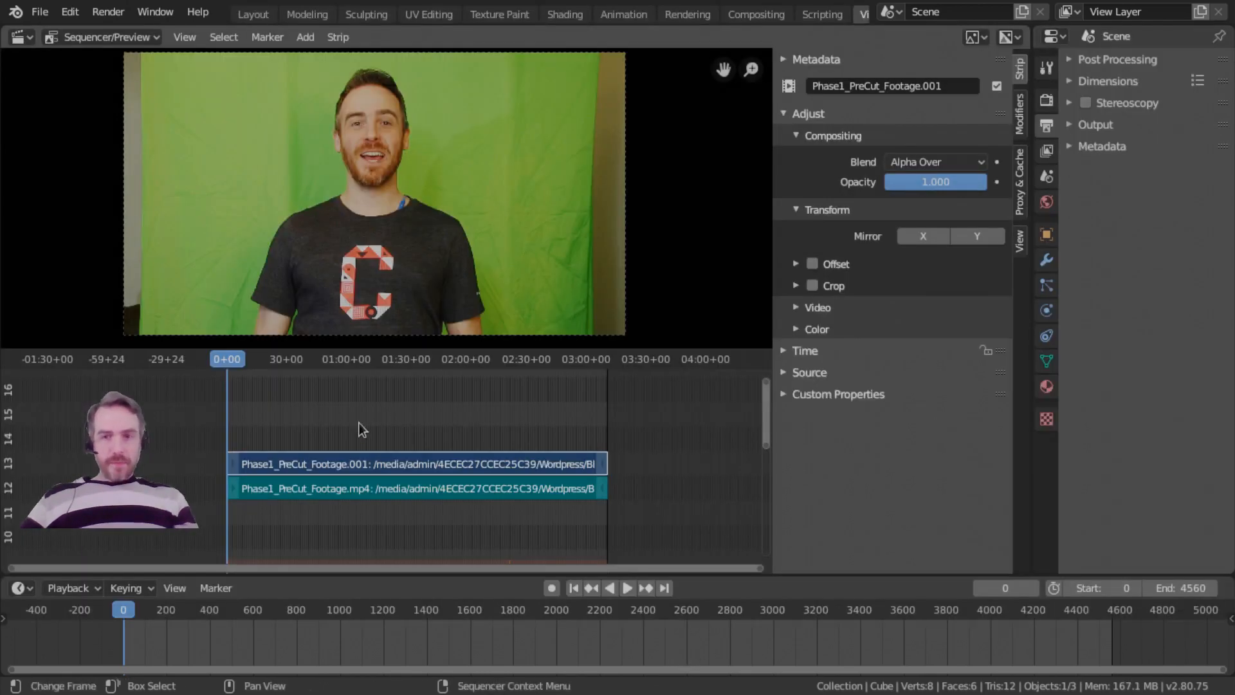
pyautogui.hotkey('ctrl', 'space')
pyautogui.hotkey('ctrl', 'space')
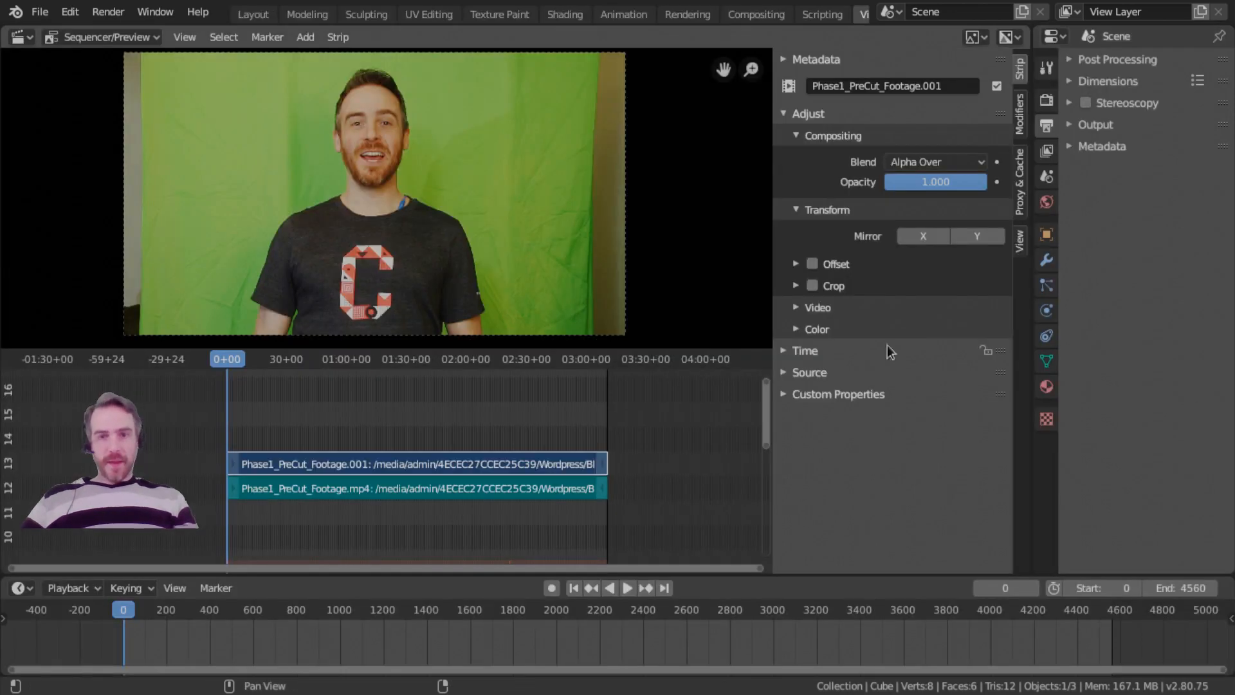
# Maximize the Sequencer with its sidebar hidden and both footage strips in view, and set the playhead to 18+08.
pyautogui.moveTo(287, 441); pyautogui.dragTo(421, 452, button='middle')
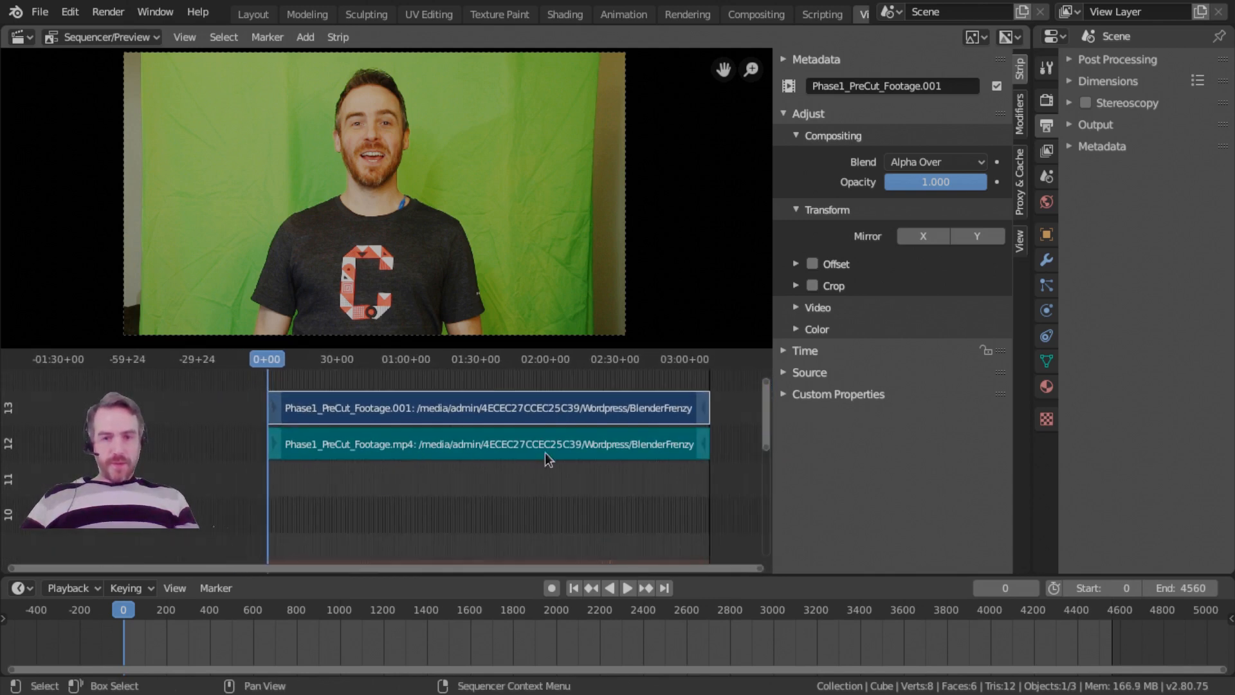
pyautogui.press('n')
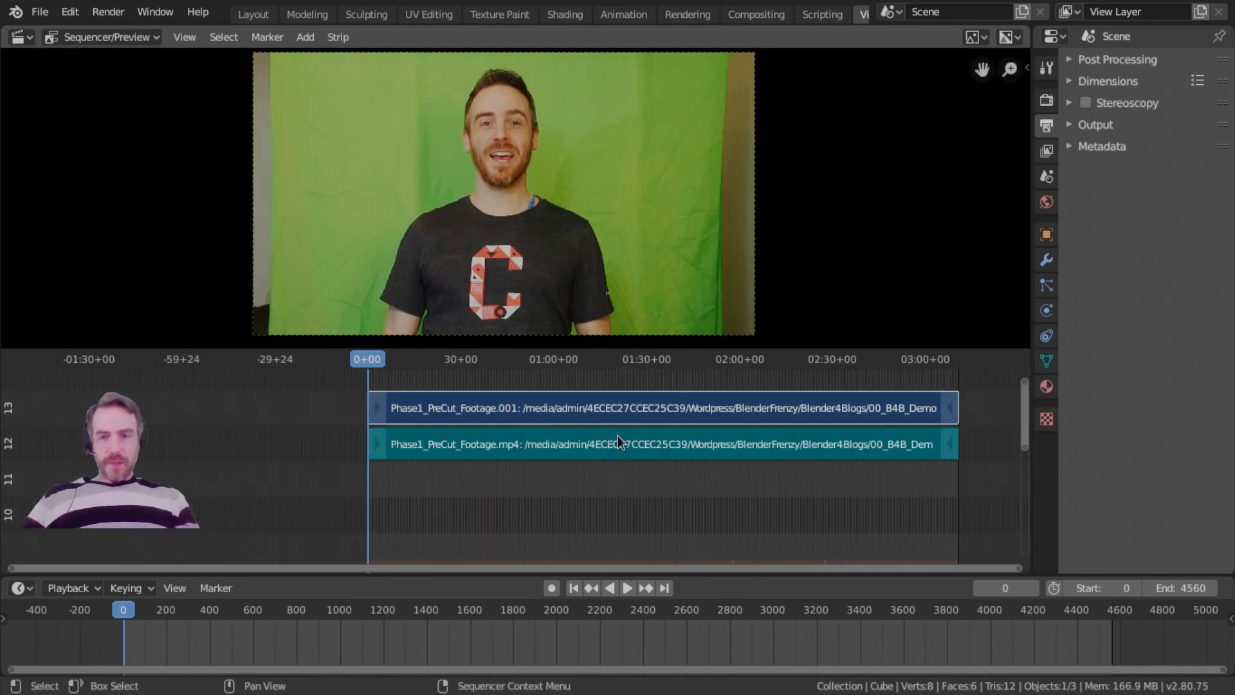
pyautogui.moveTo(595, 441); pyautogui.dragTo(502, 490, button='middle')
pyautogui.hotkey('ctrl', 'space')
pyautogui.keyDown('ctrl'); pyautogui.moveTo(501, 491); pyautogui.dragTo(567, 508, button='middle'); pyautogui.keyUp('ctrl')
pyautogui.moveTo(207, 451); pyautogui.dragTo(140, 457, button='middle')
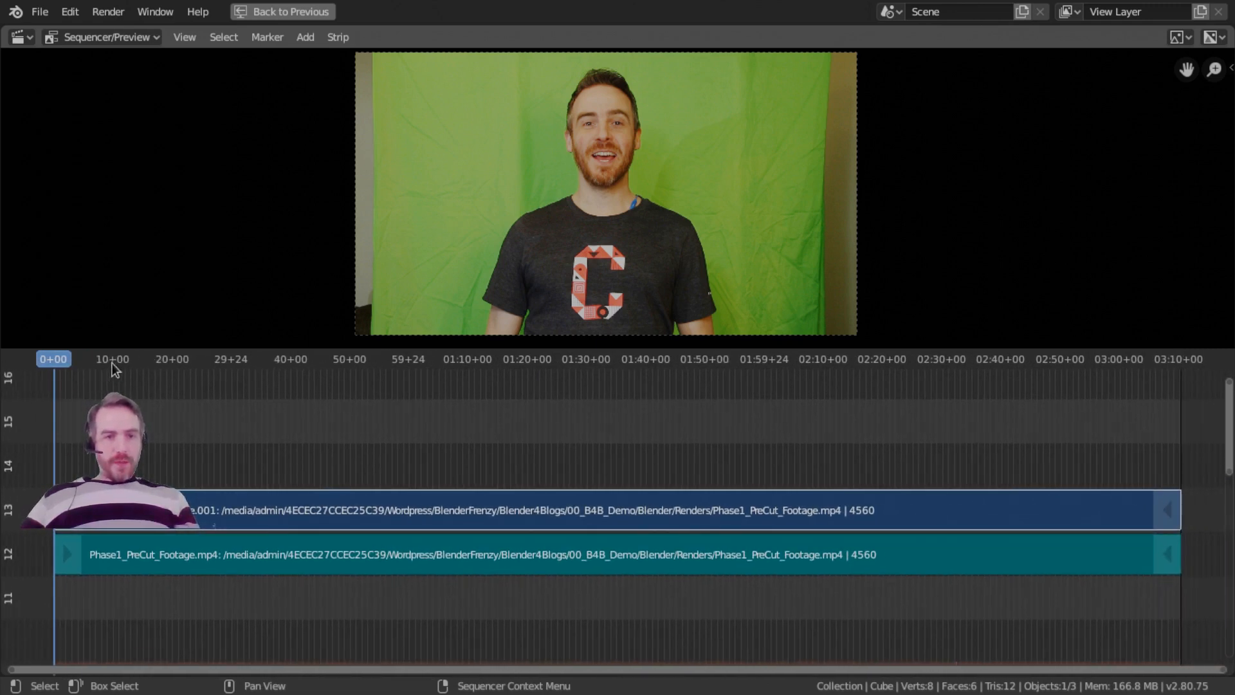
pyautogui.moveTo(128, 354); pyautogui.dragTo(162, 362)
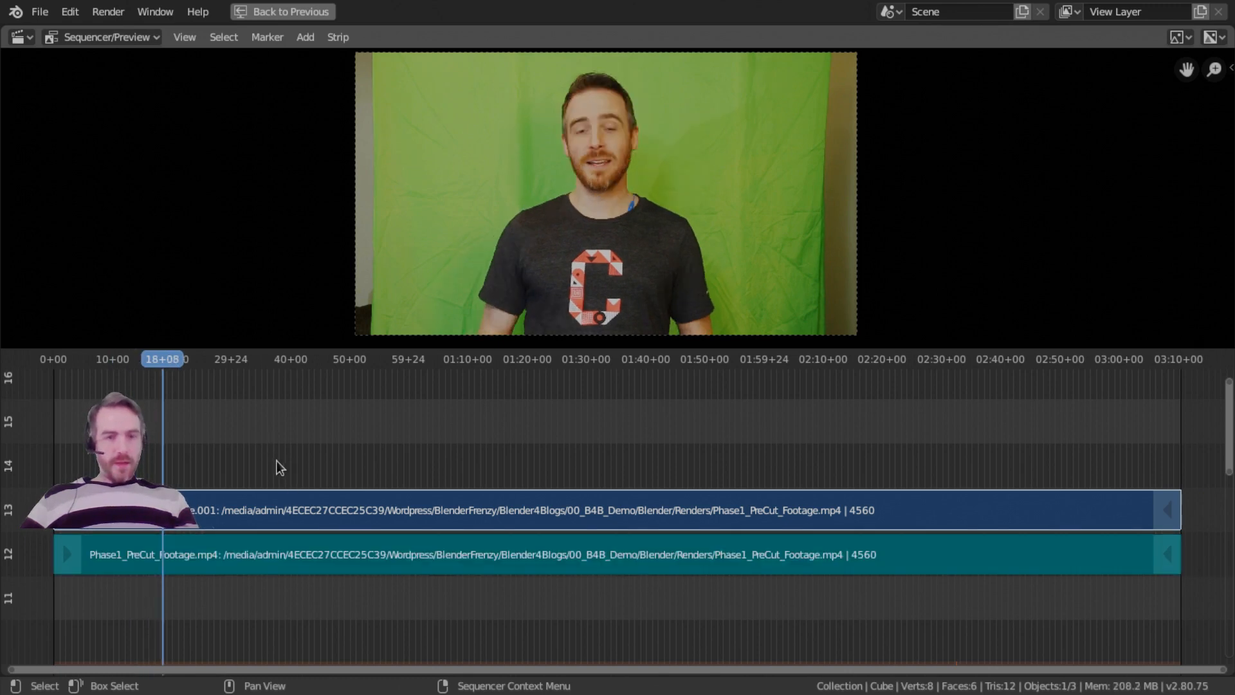
# Switch all strips between selected and deselected several times, ending with none selected.
pyautogui.press('a')
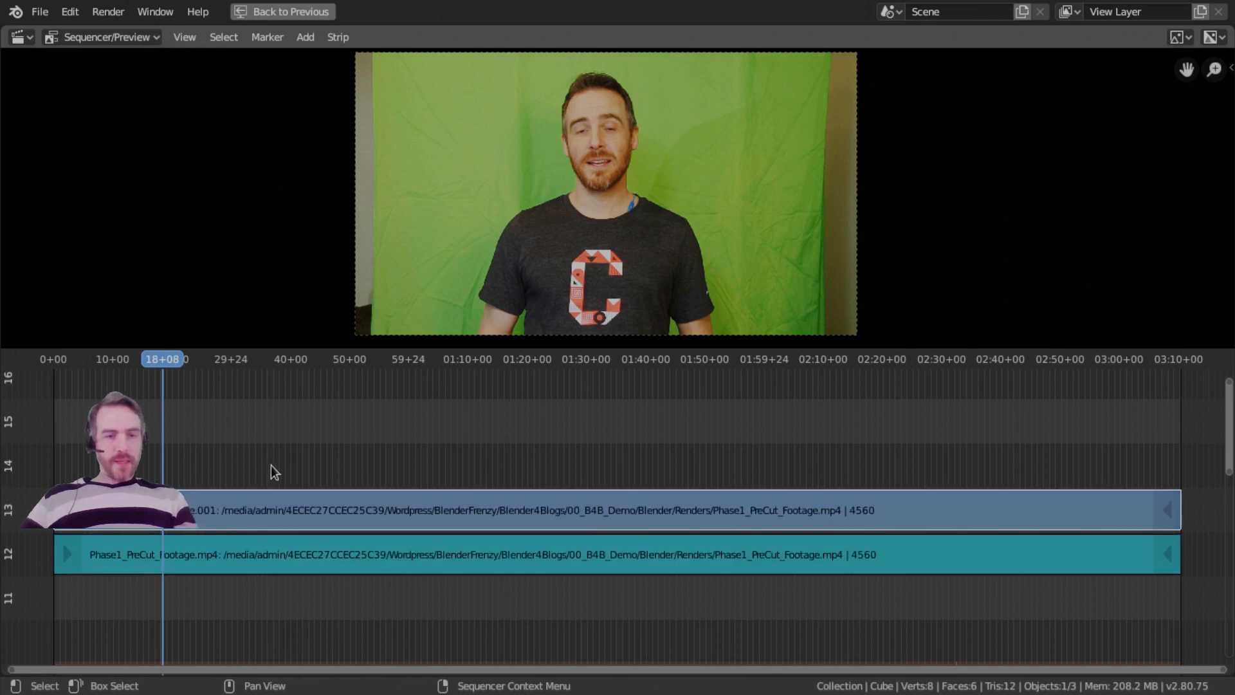
pyautogui.hotkey('alt', 'a')
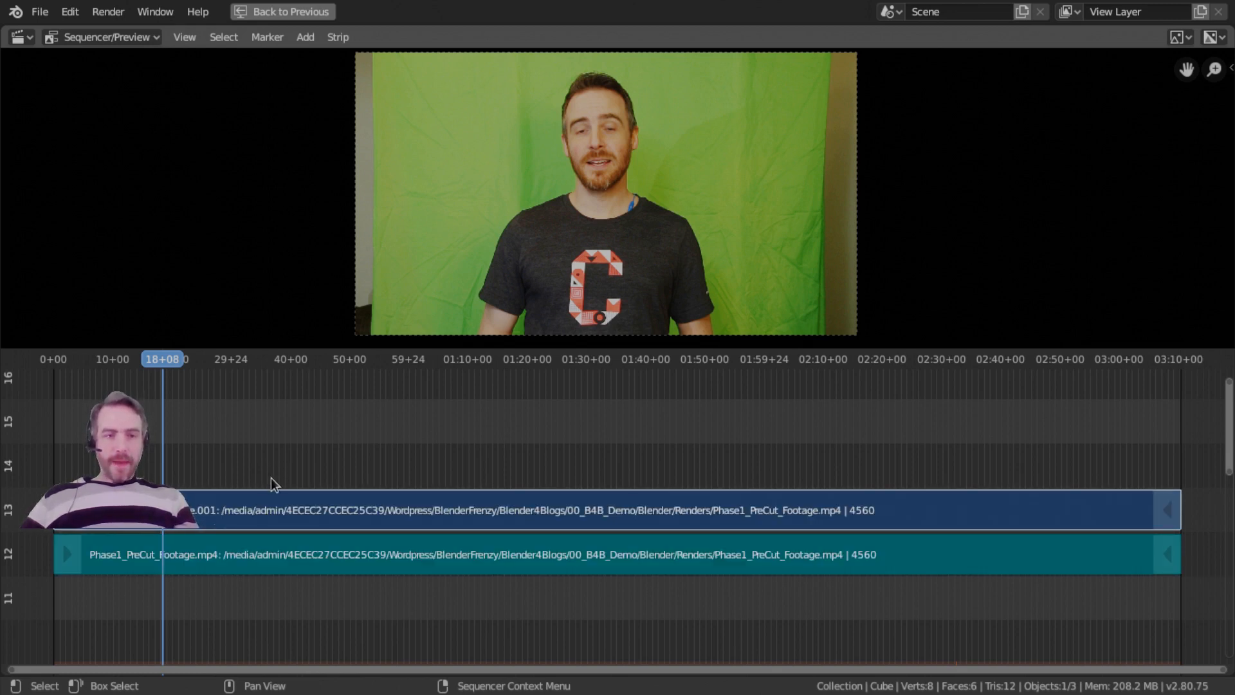
pyautogui.press('a')
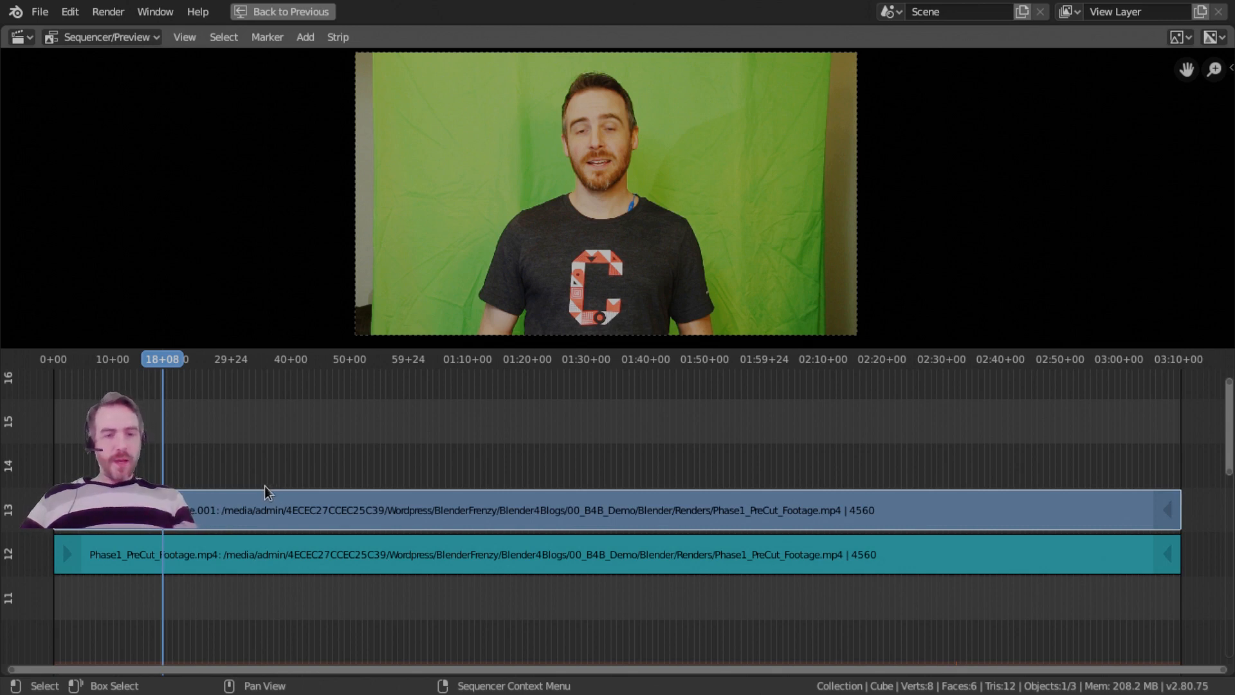
pyautogui.hotkey('alt', 'a')
pyautogui.press('a')
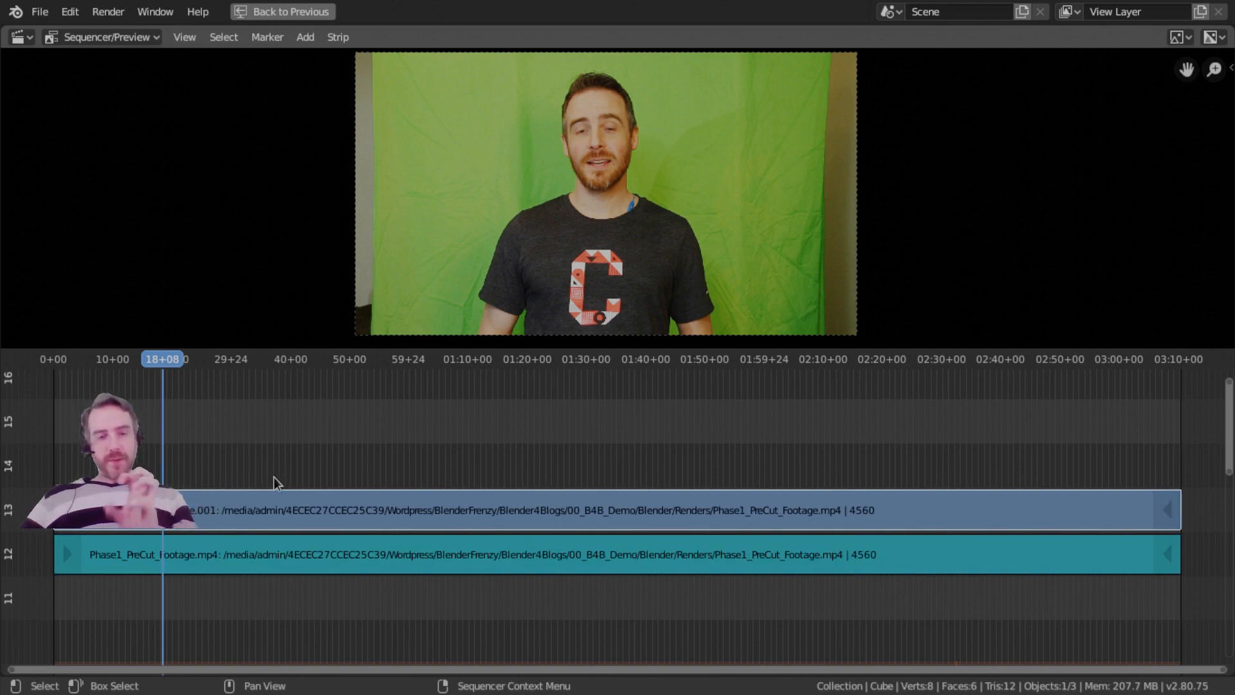
pyautogui.hotkey('alt', 'a')
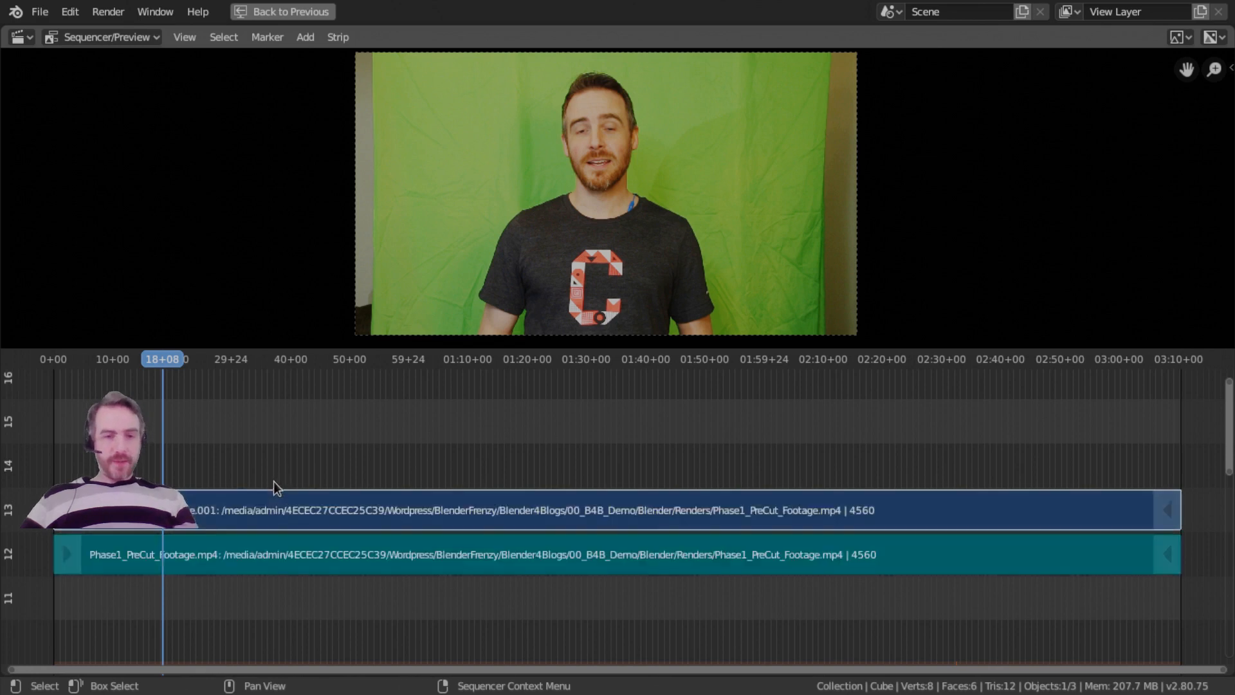
pyautogui.press('a')
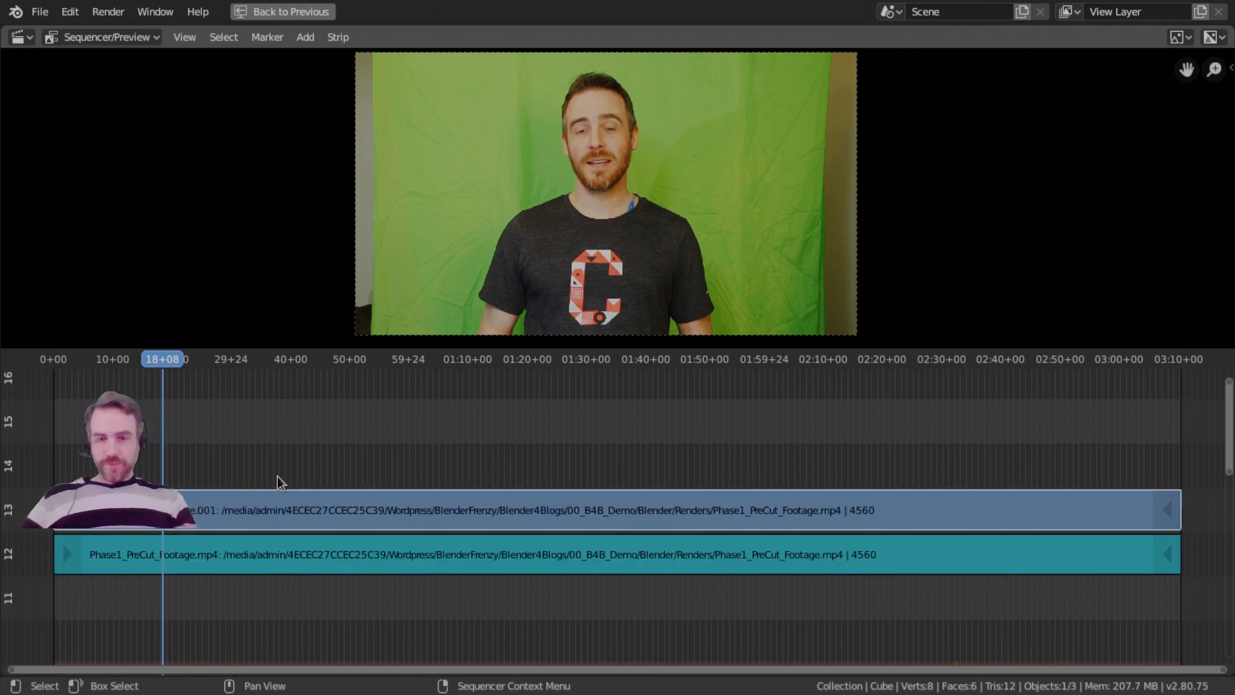
pyautogui.hotkey('alt', 'a')
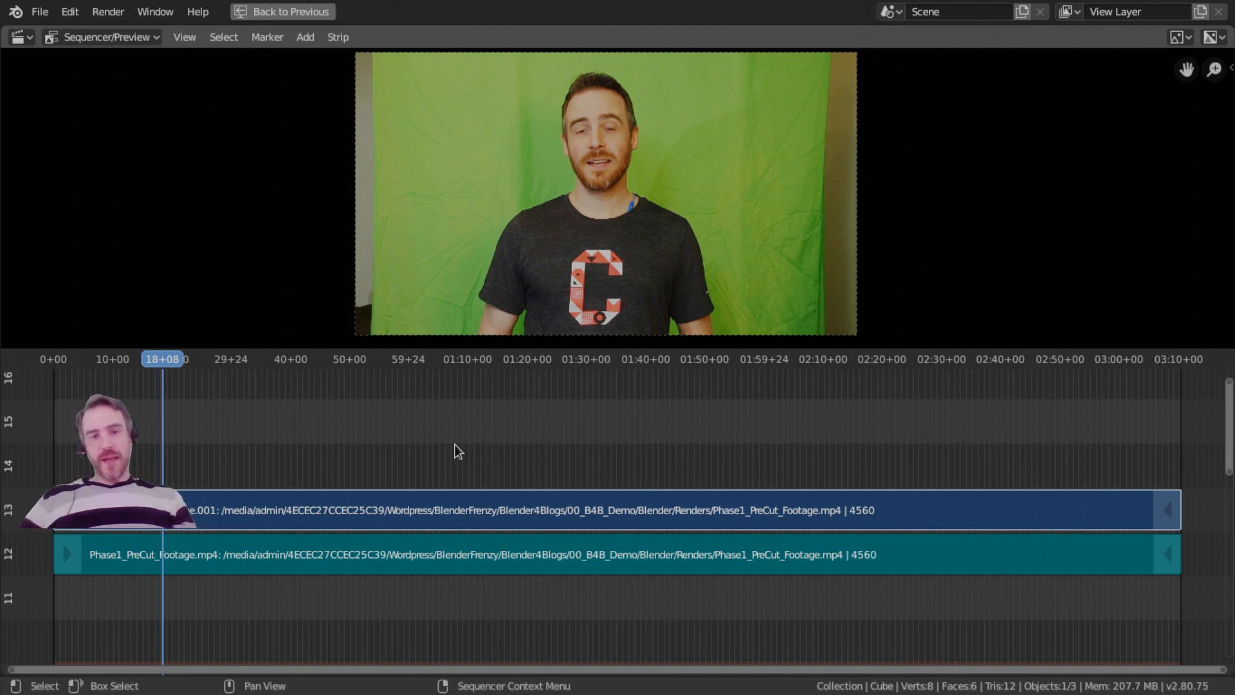
pyautogui.press('a')
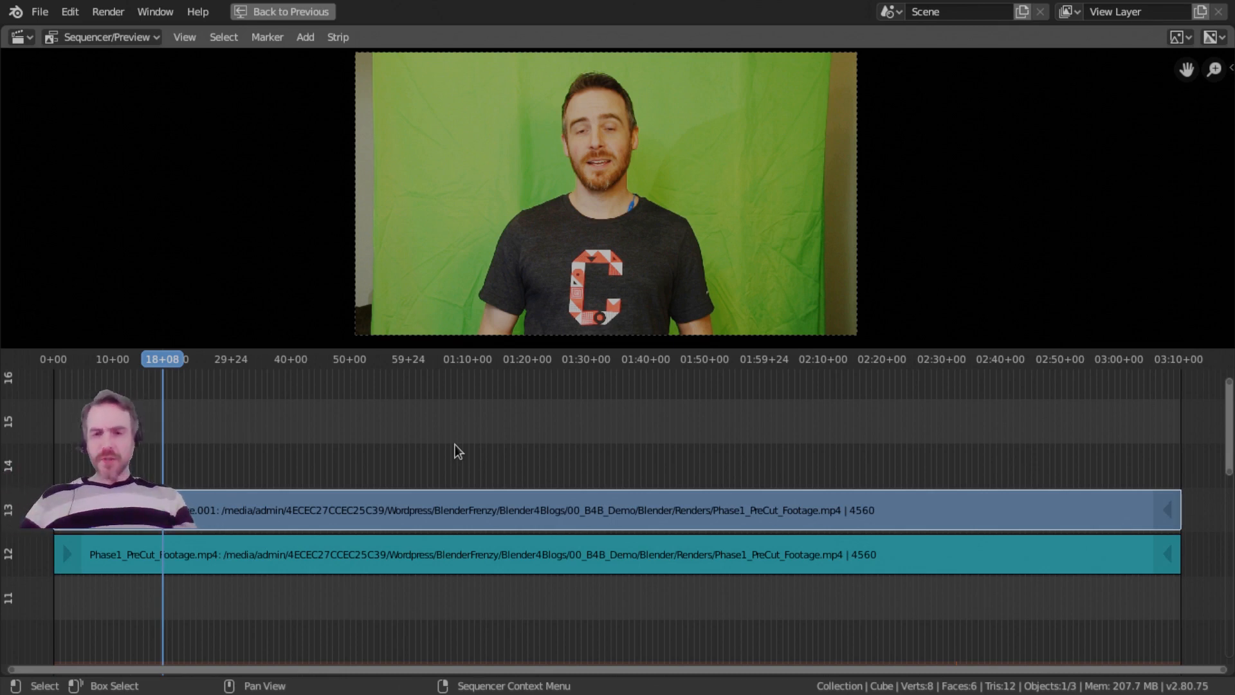
# Select the movie strip on channel 13, and mute and unmute it twice.
pyautogui.click(427, 504)
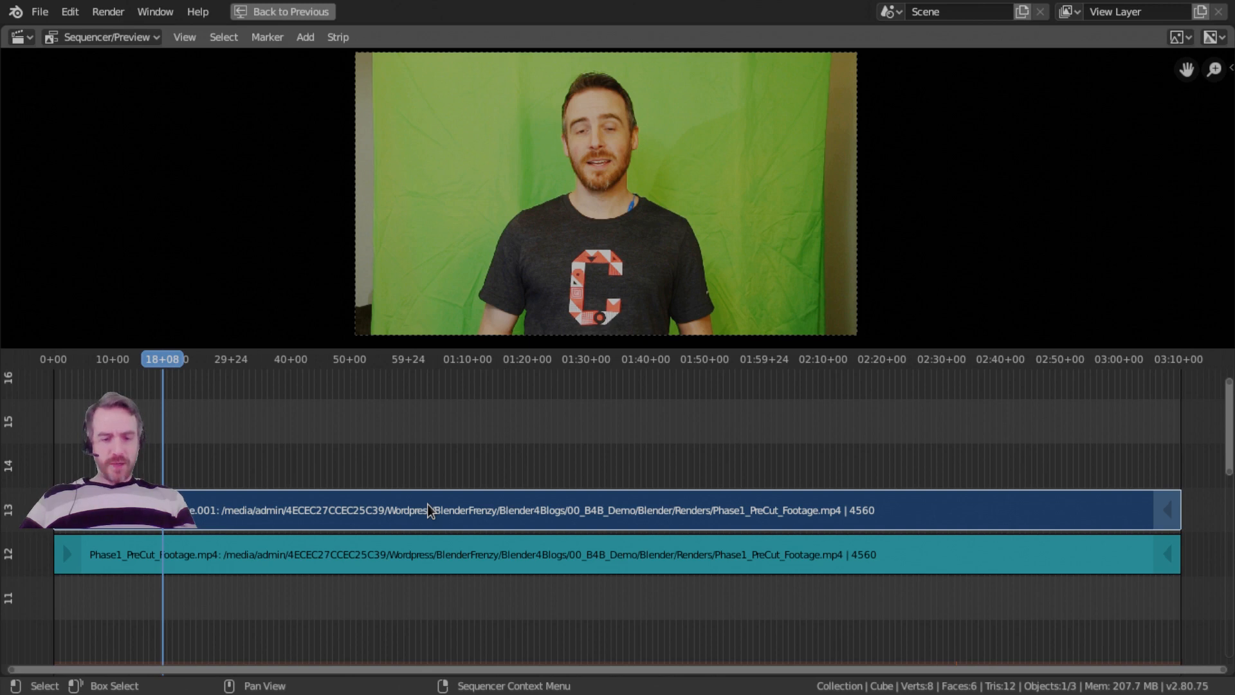
pyautogui.press('h')
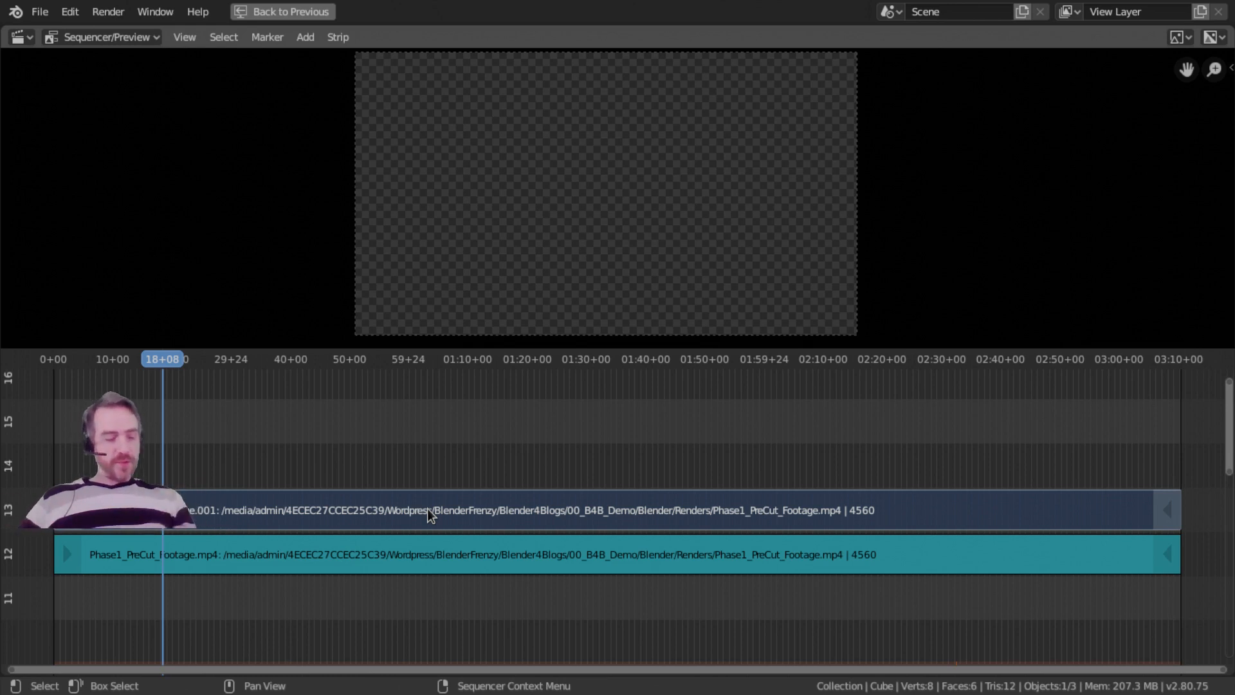
pyautogui.click(427, 508)
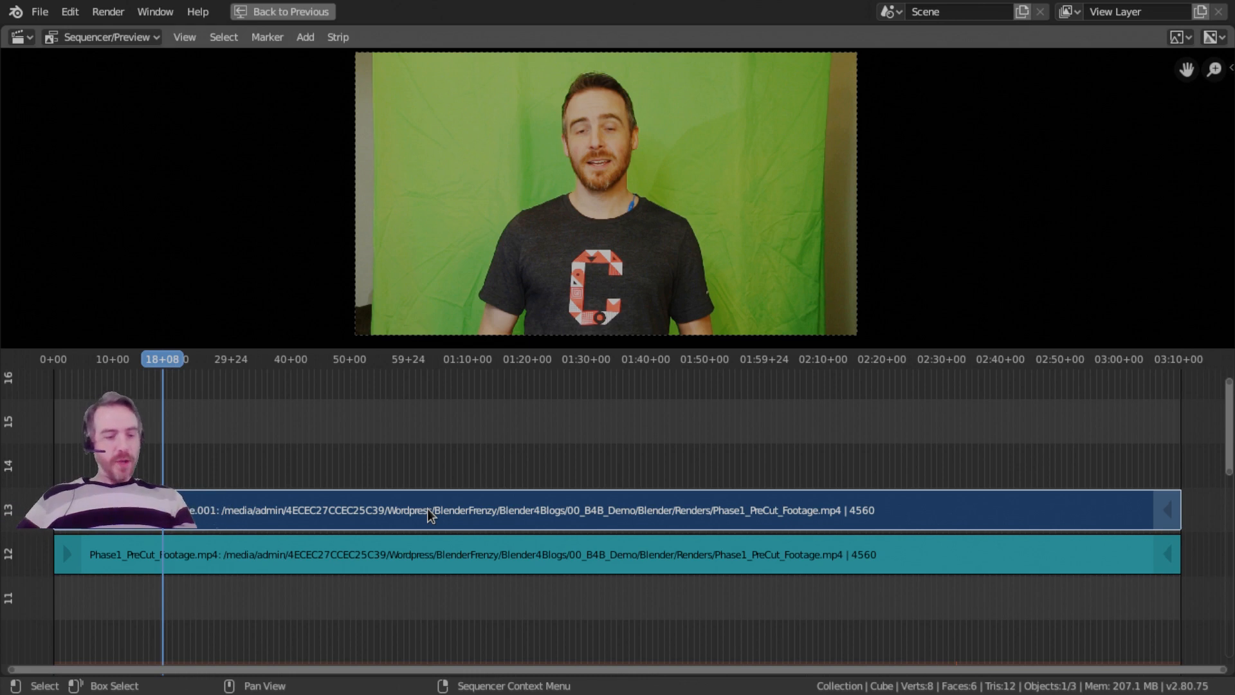
pyautogui.press('h')
pyautogui.hotkey('alt', 'h')
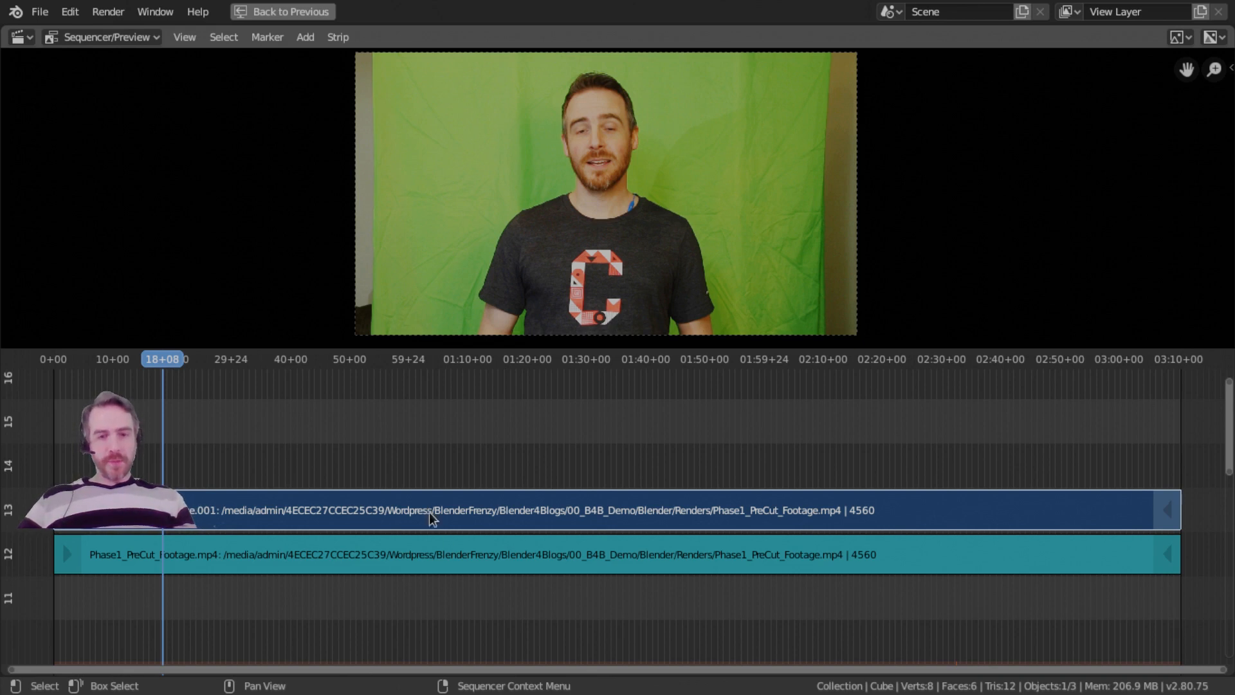
# Practise adding and removing the channel 12 and 13 strips from the selection, ending with both selected.
pyautogui.click(443, 559)
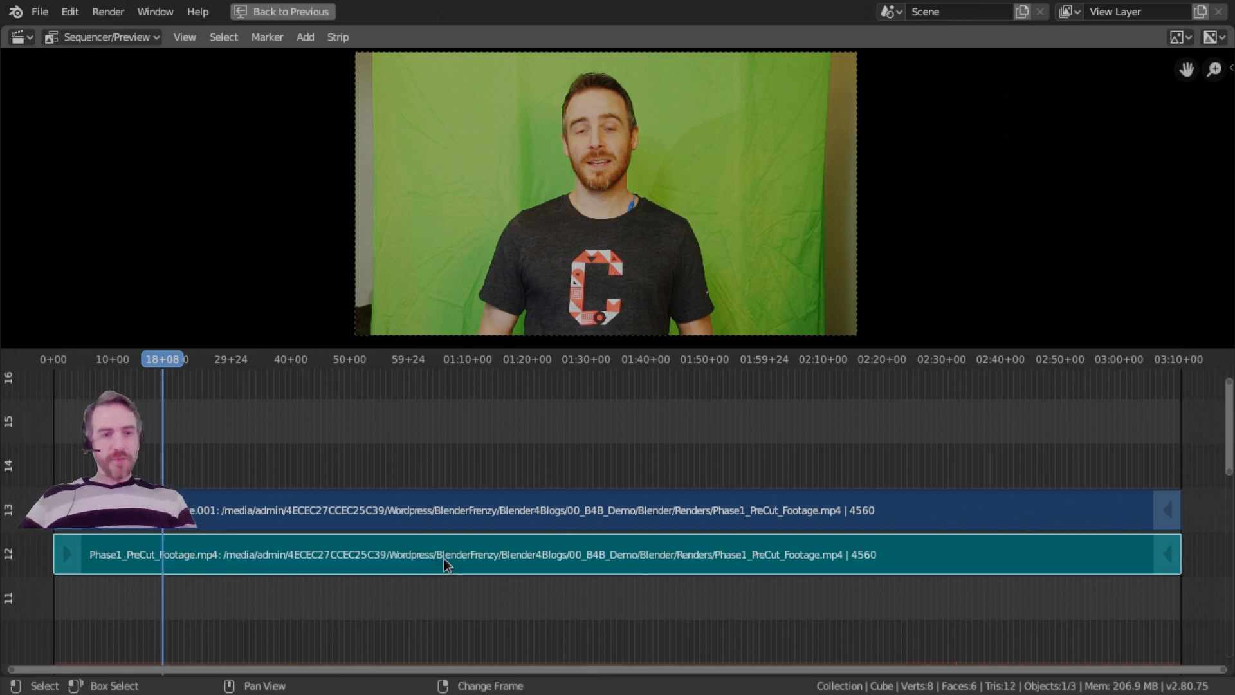
pyautogui.click(496, 504)
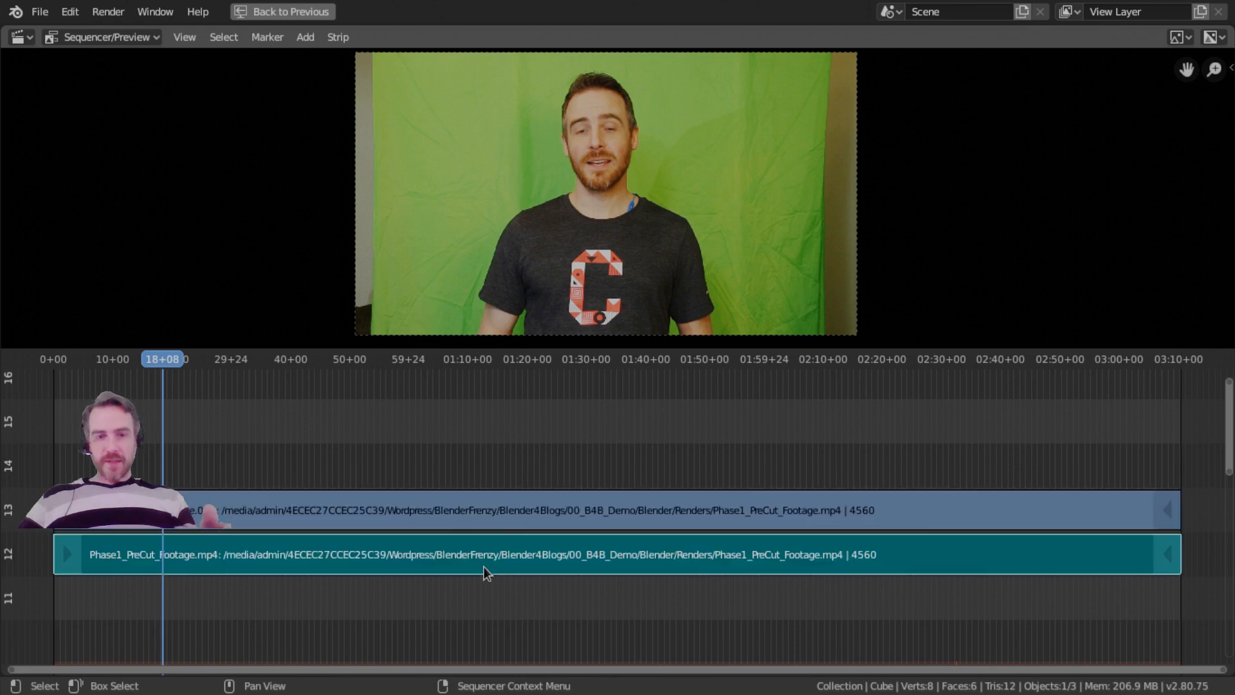
pyautogui.keyDown('shift'); pyautogui.click(496, 513); pyautogui.keyUp('shift')
pyautogui.keyDown('shift'); pyautogui.click(475, 551); pyautogui.keyUp('shift')
pyautogui.keyDown('shift'); pyautogui.click(483, 514); pyautogui.keyUp('shift')
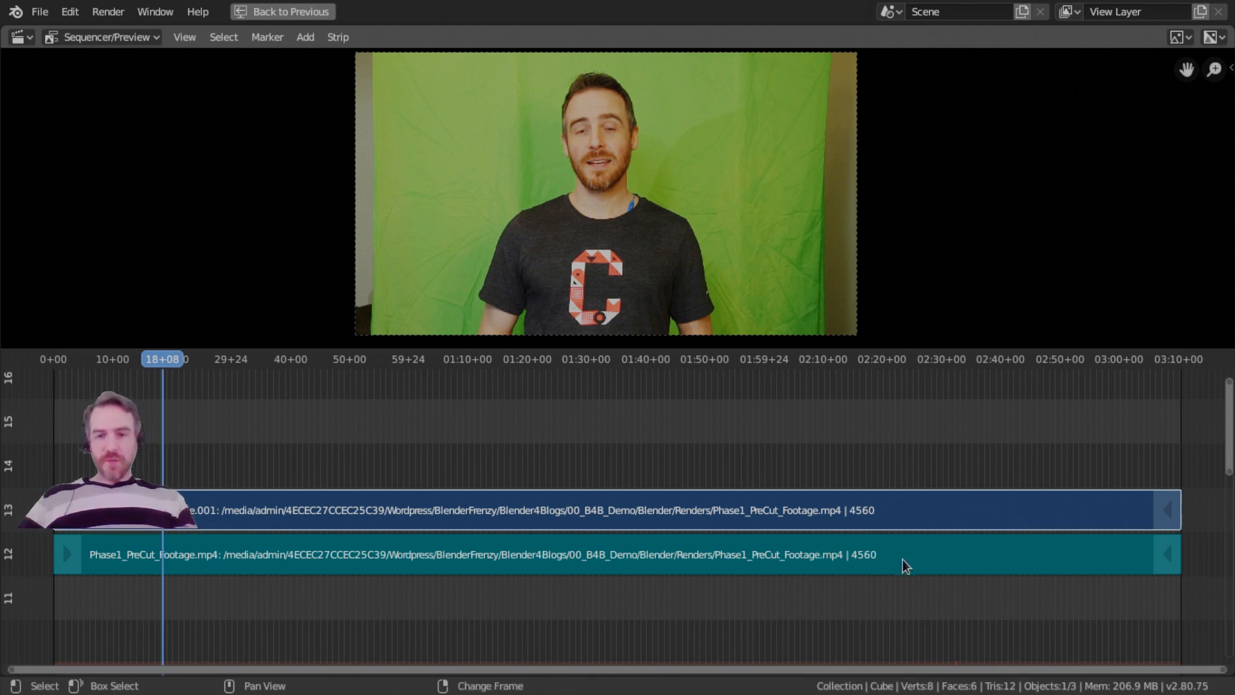
pyautogui.click(945, 566)
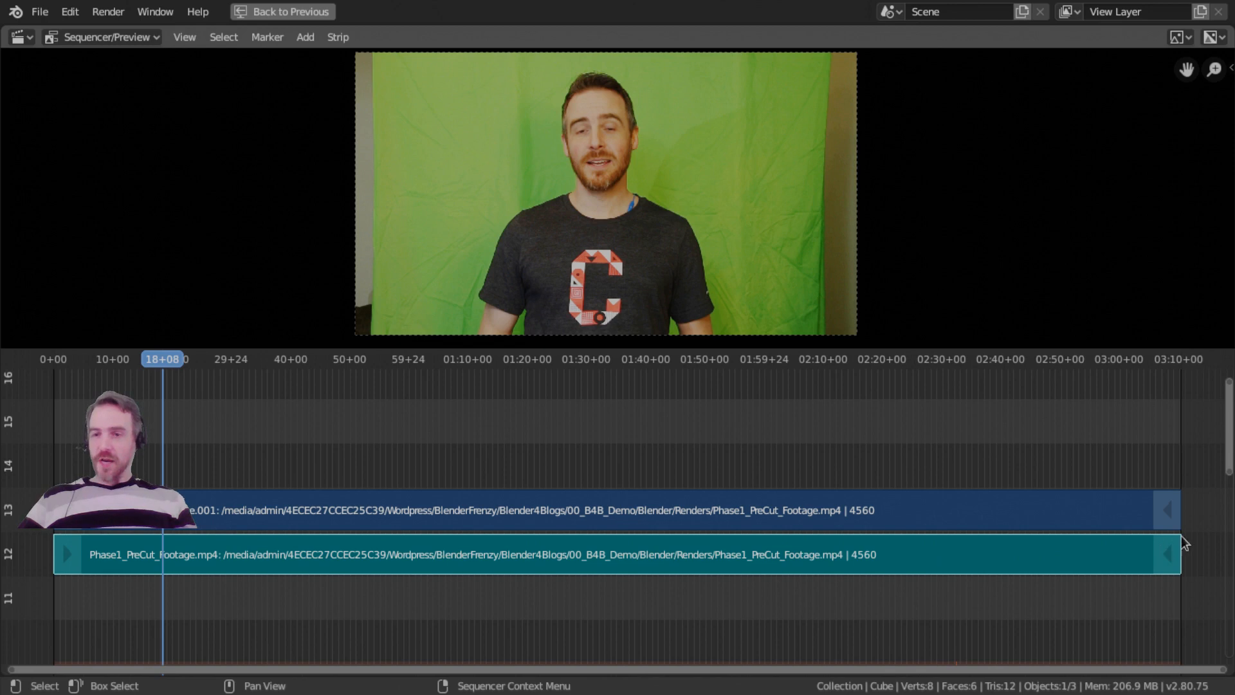
pyautogui.click(315, 508)
pyautogui.click(305, 554)
pyautogui.click(306, 514)
pyautogui.click(304, 555)
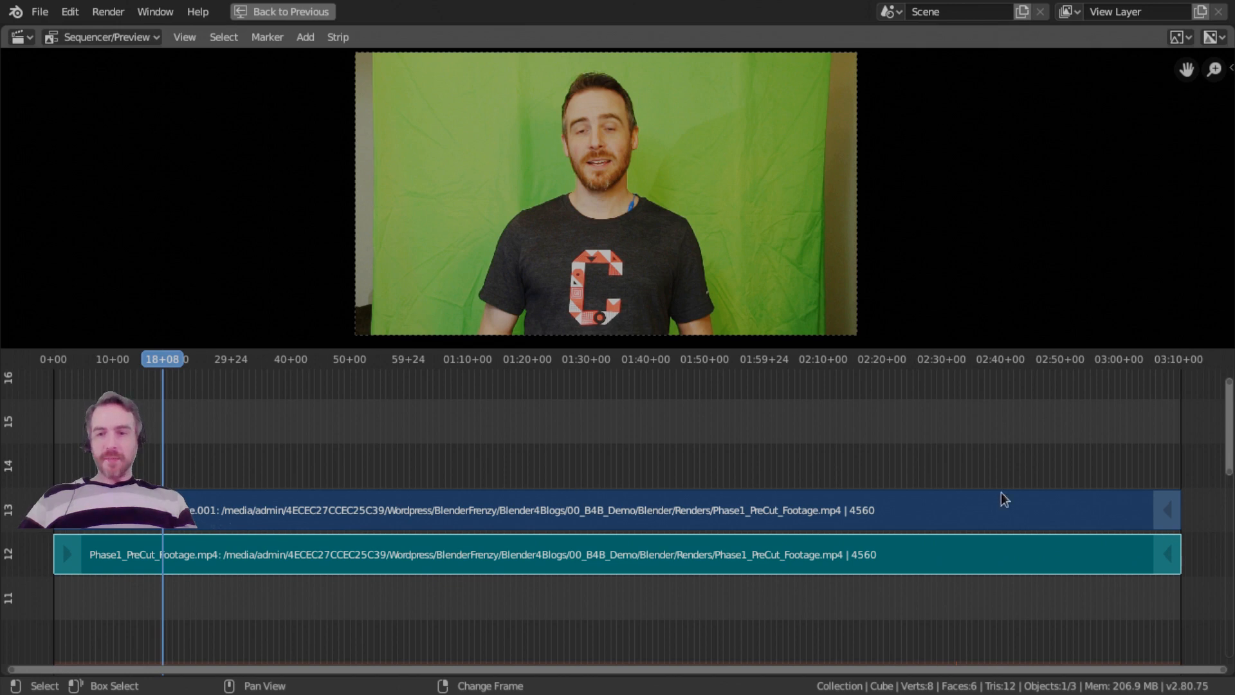
pyautogui.click(999, 512)
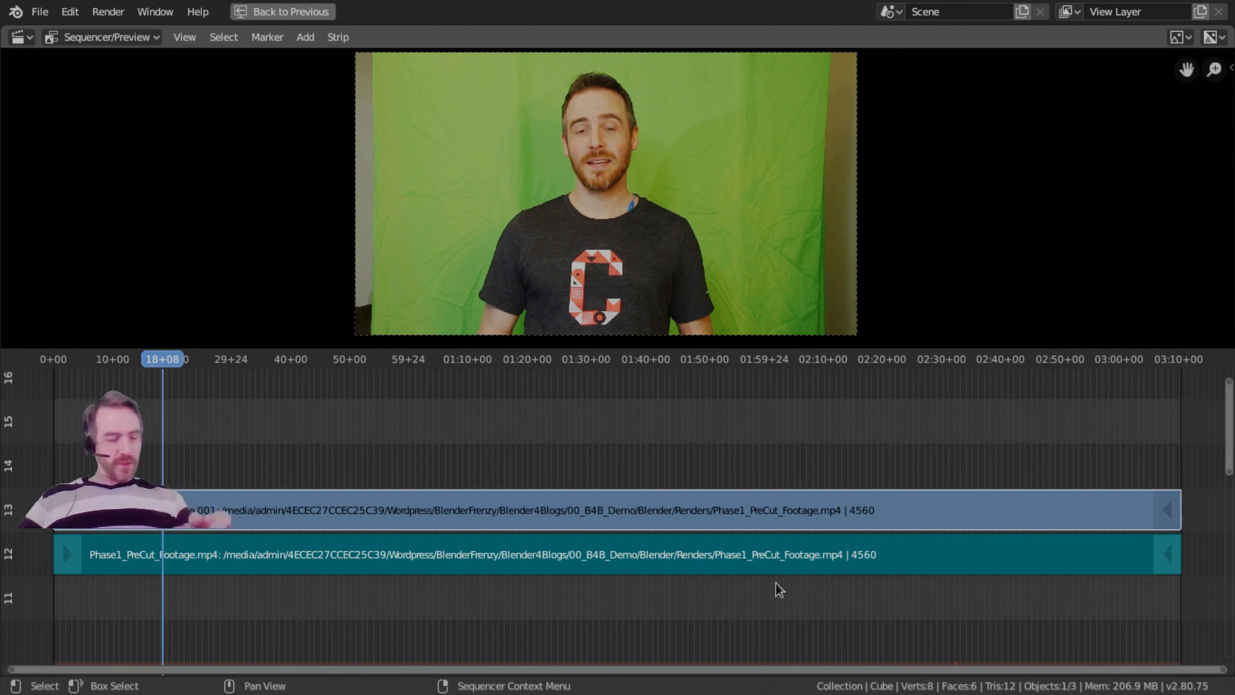
pyautogui.click(708, 557)
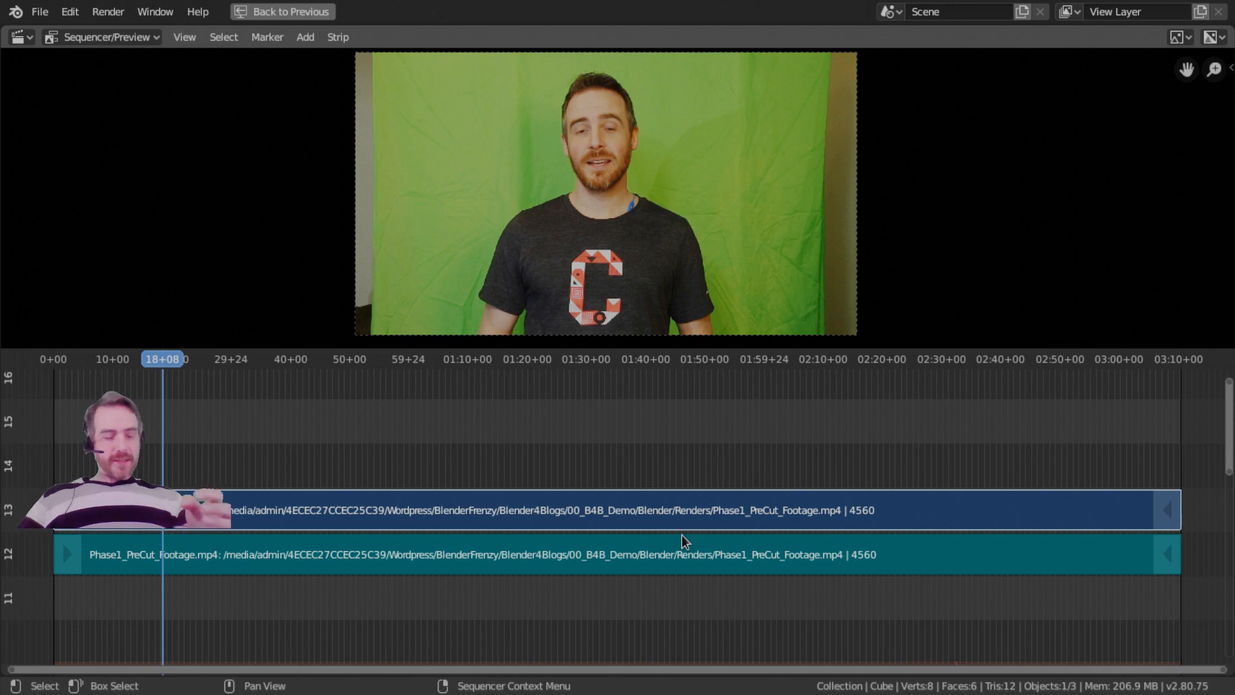
# Mute both selected strips and unmute them again.
pyautogui.press('h')
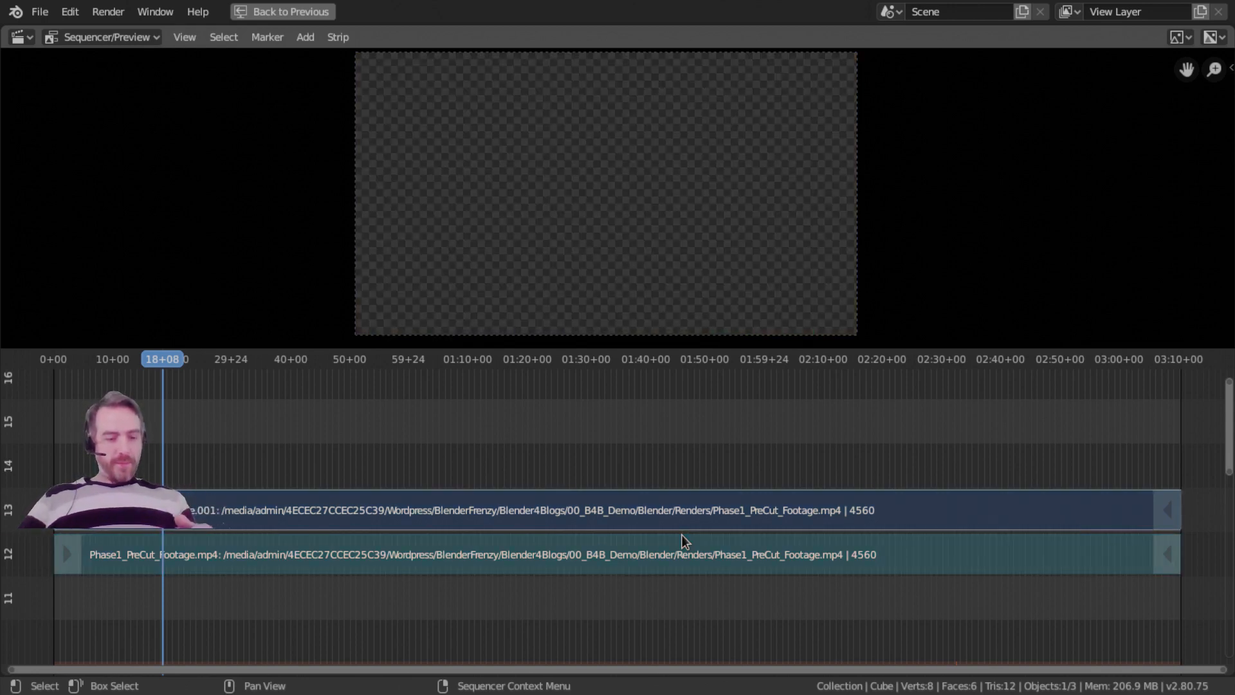
pyautogui.hotkey('alt', 'h')
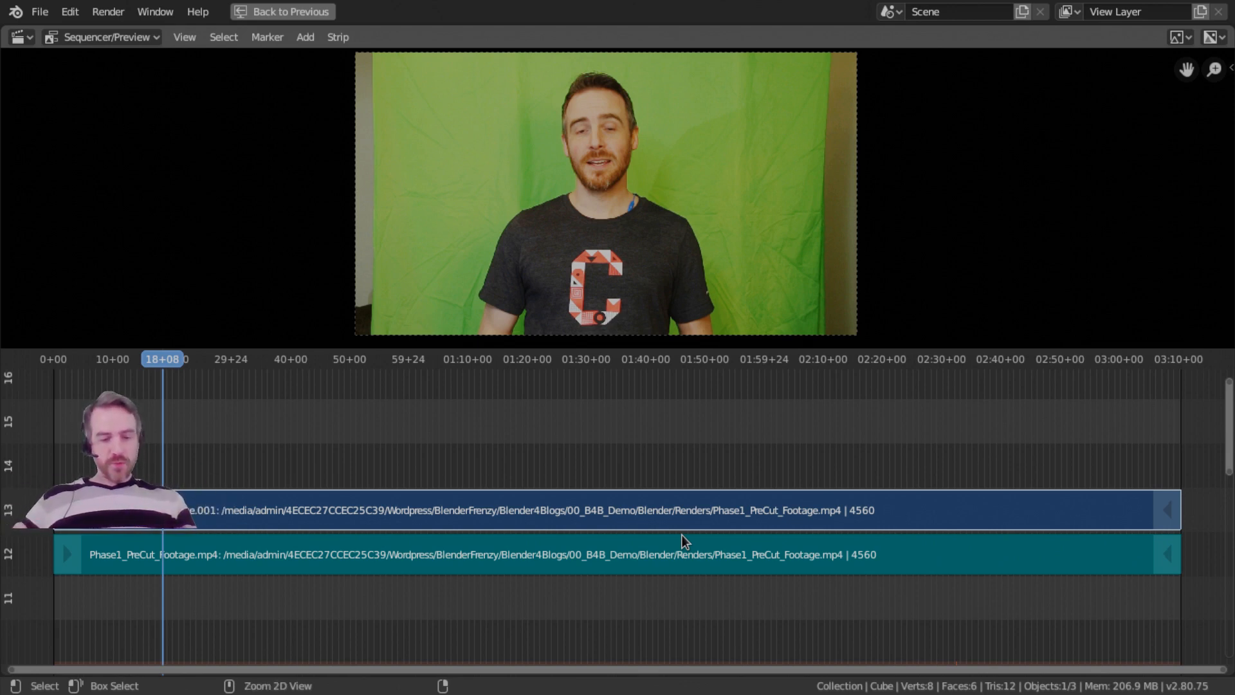
# Combine the two selected strips into one meta strip and play back a short section of it.
pyautogui.hotkey('ctrl', 'g')
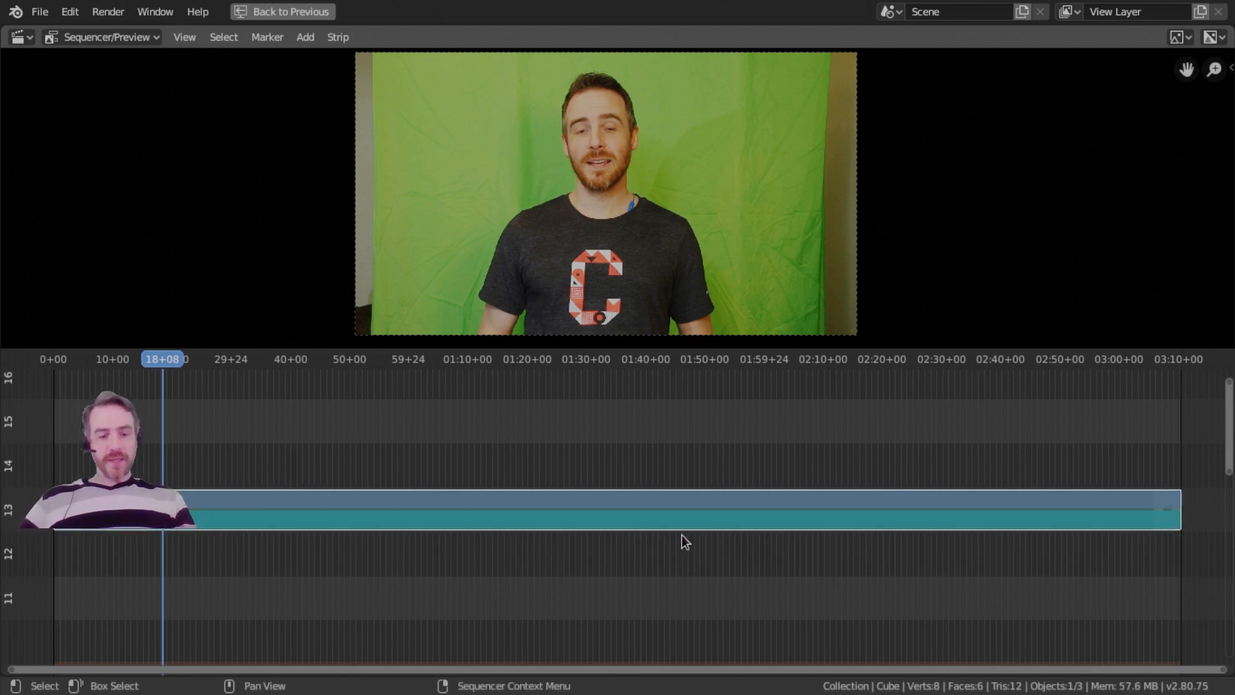
pyautogui.press('space')
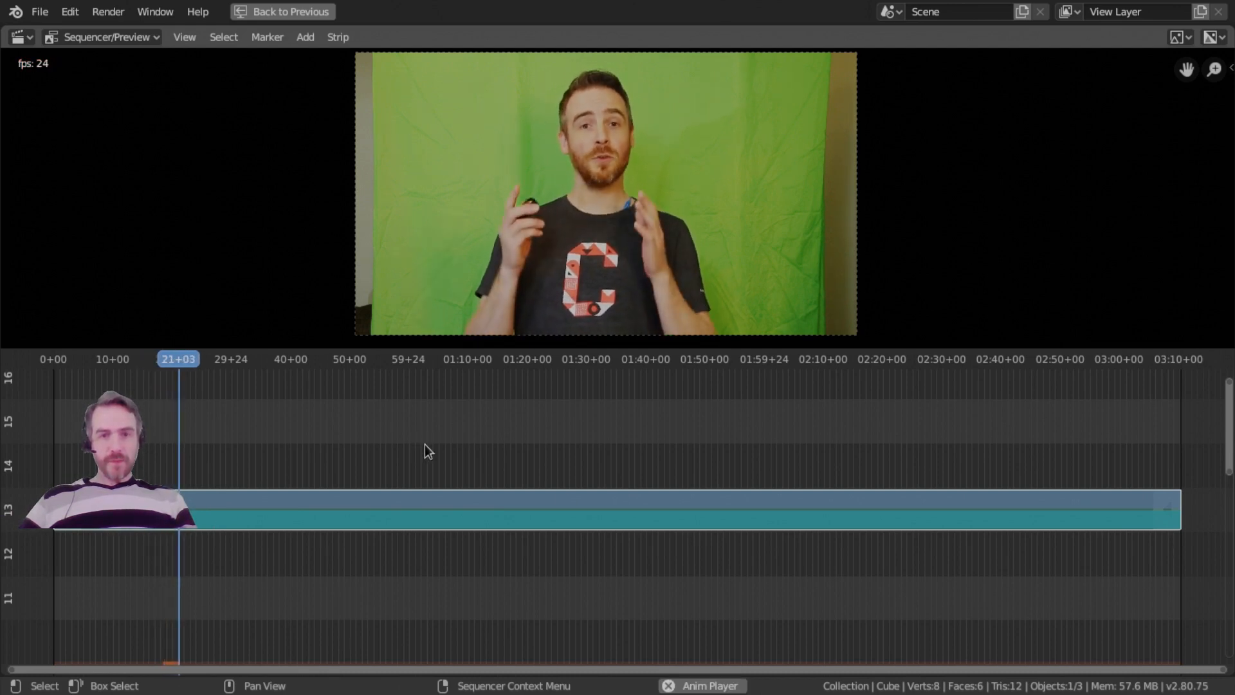
pyautogui.press('space')
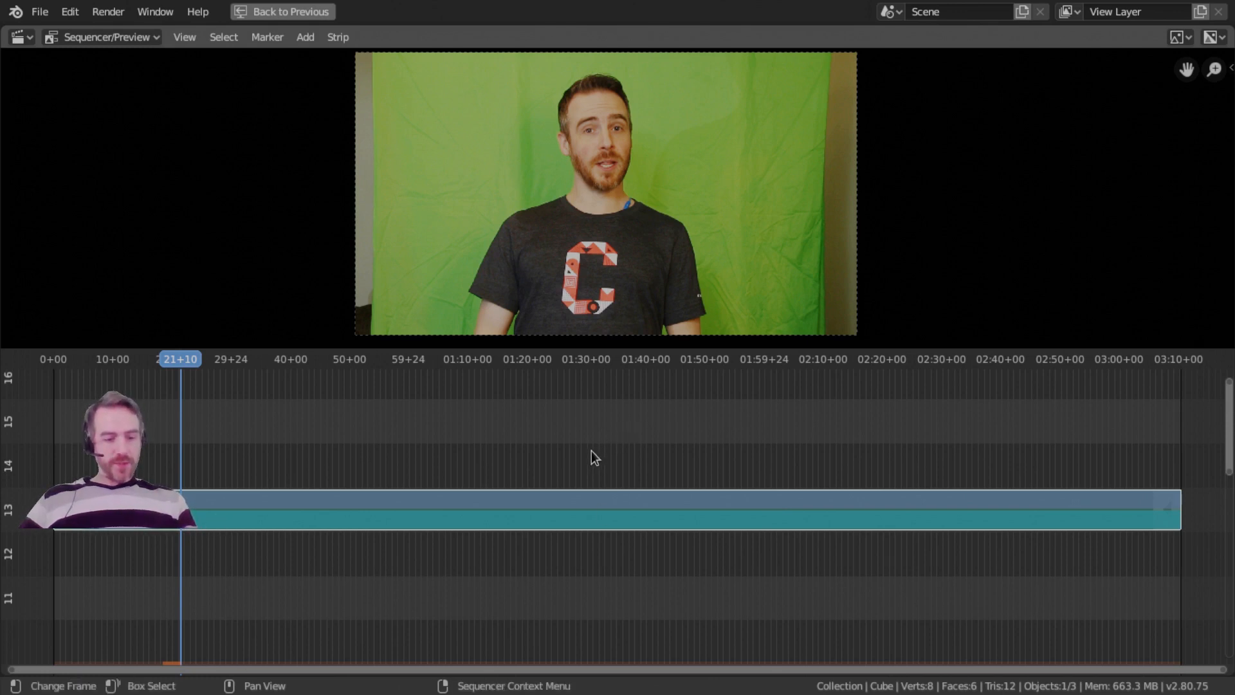
# Restore the full multi-editor layout and set the playback sync mode to AV-sync.
pyautogui.hotkey('ctrl', 'space')
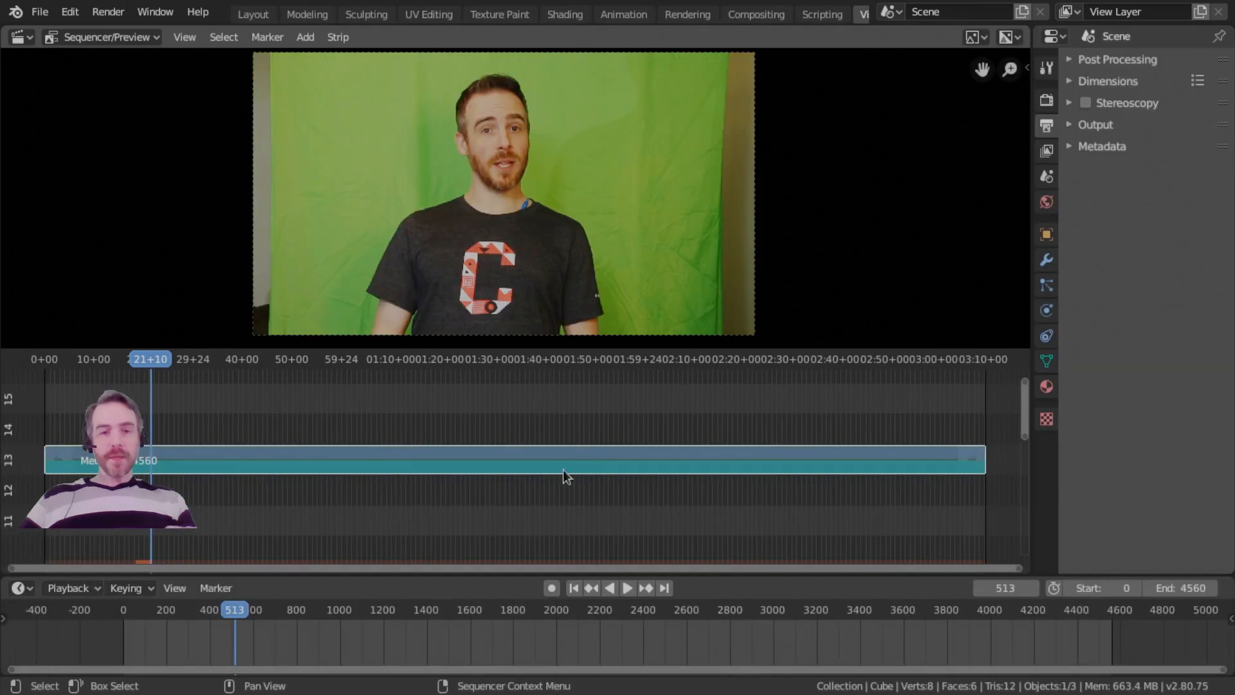
pyautogui.click(97, 590)
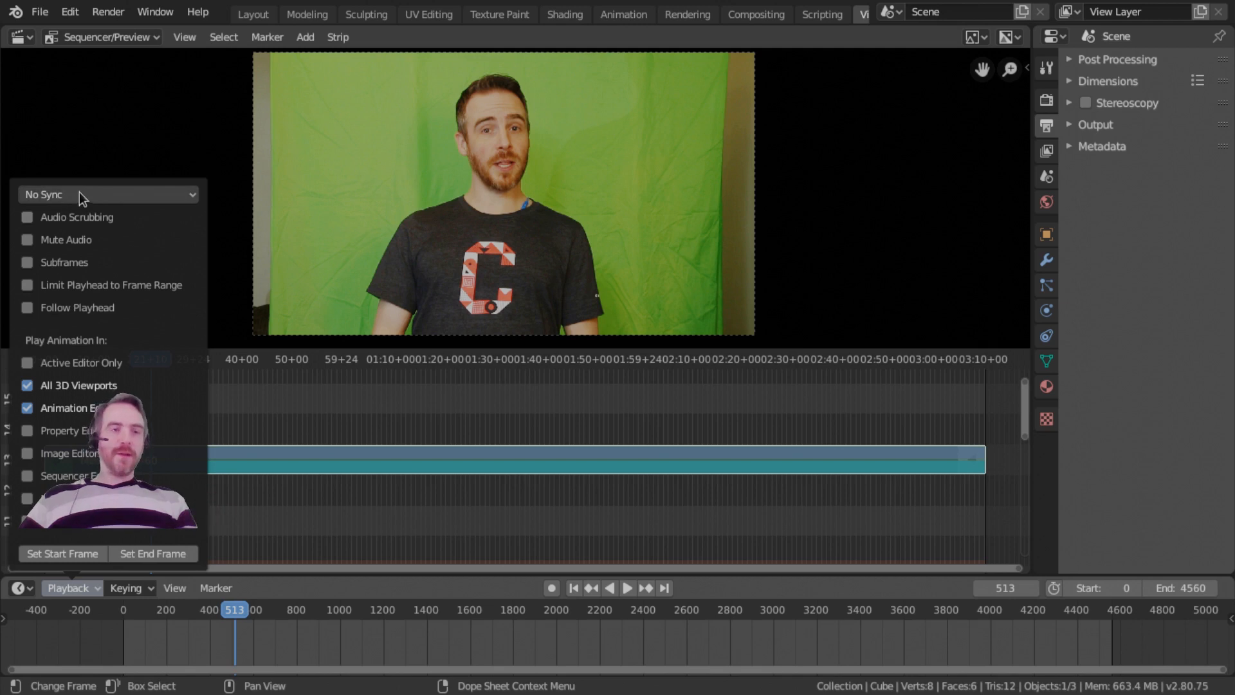
pyautogui.click(96, 194)
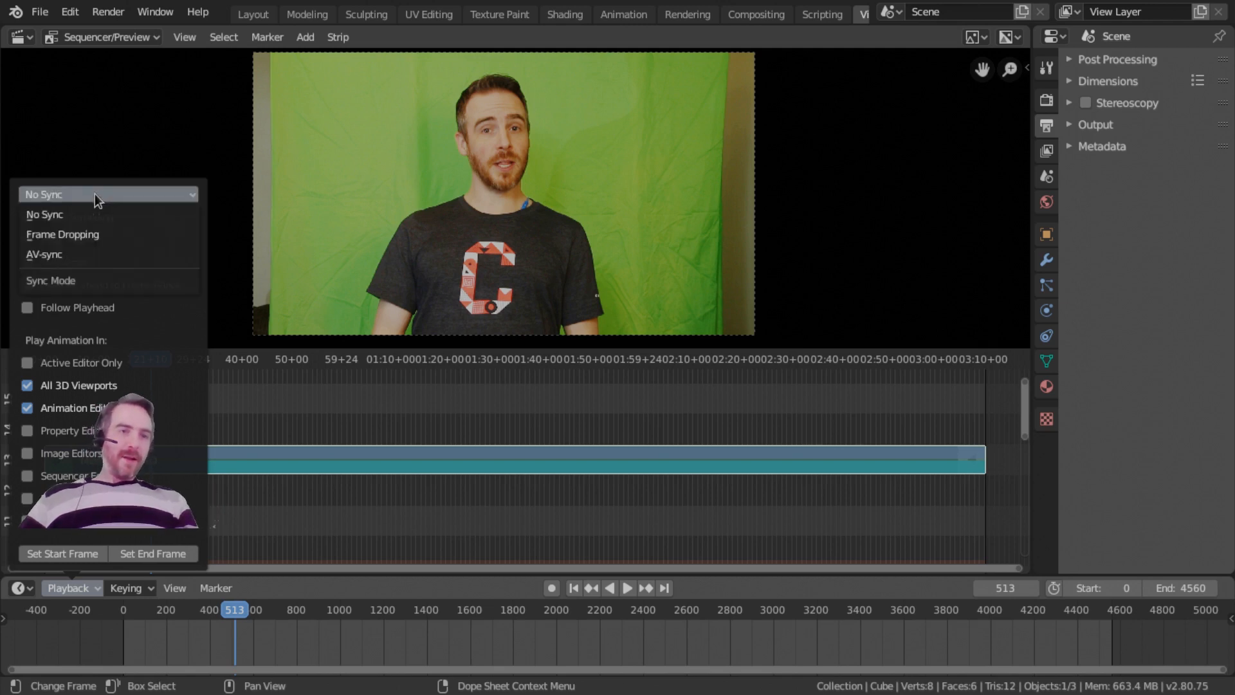
pyautogui.click(55, 254)
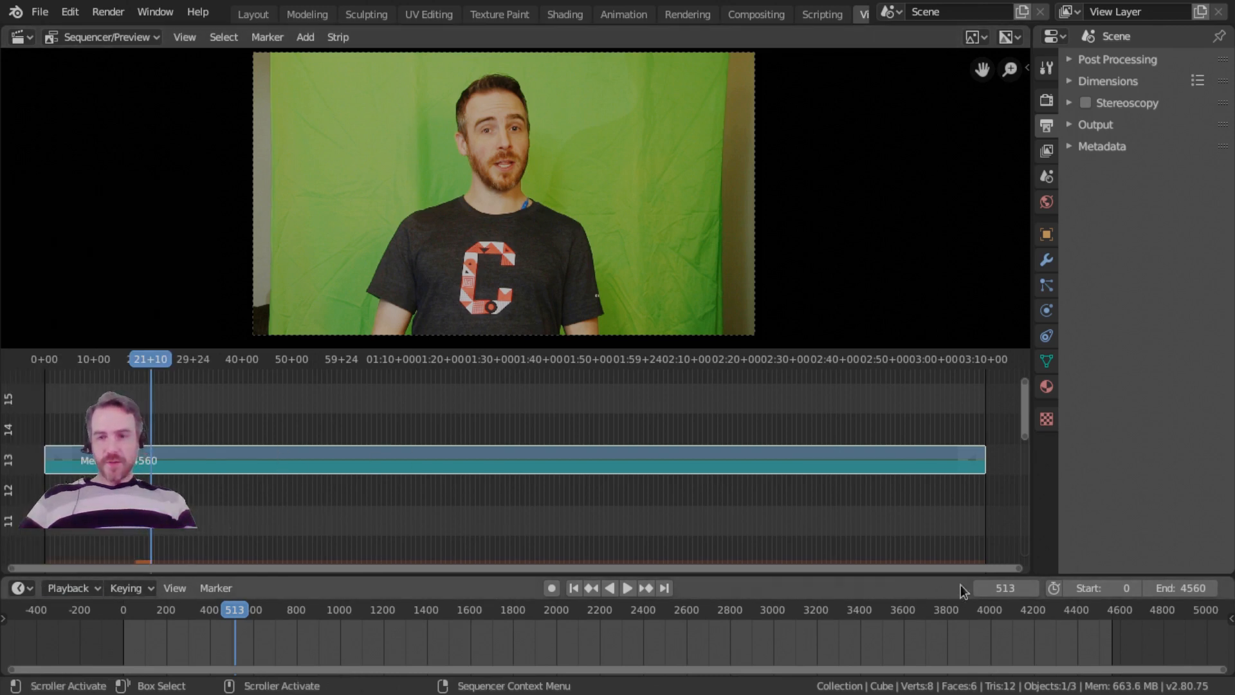
pyautogui.click(215, 589)
# Fit all strips in the sequencer view and run the Refresh Sequencer command found through operator search.
pyautogui.press('Home')
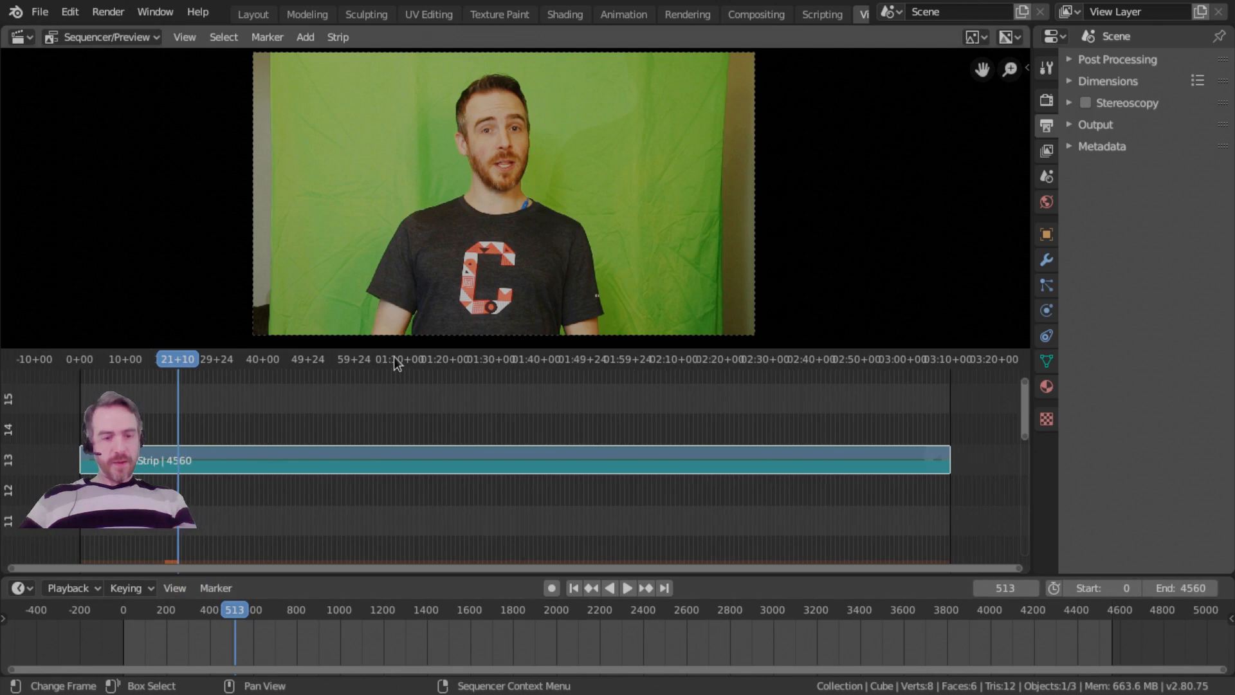
pyautogui.press('F3')
pyautogui.write('refr')
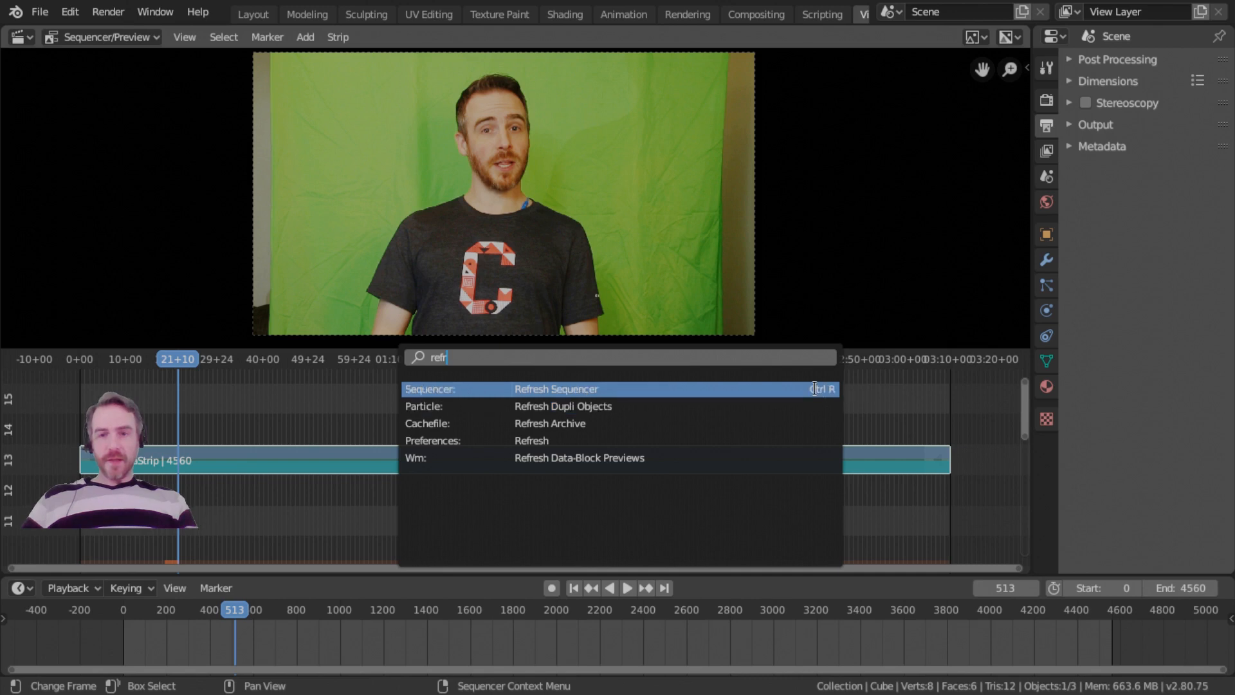
pyautogui.press('Return')
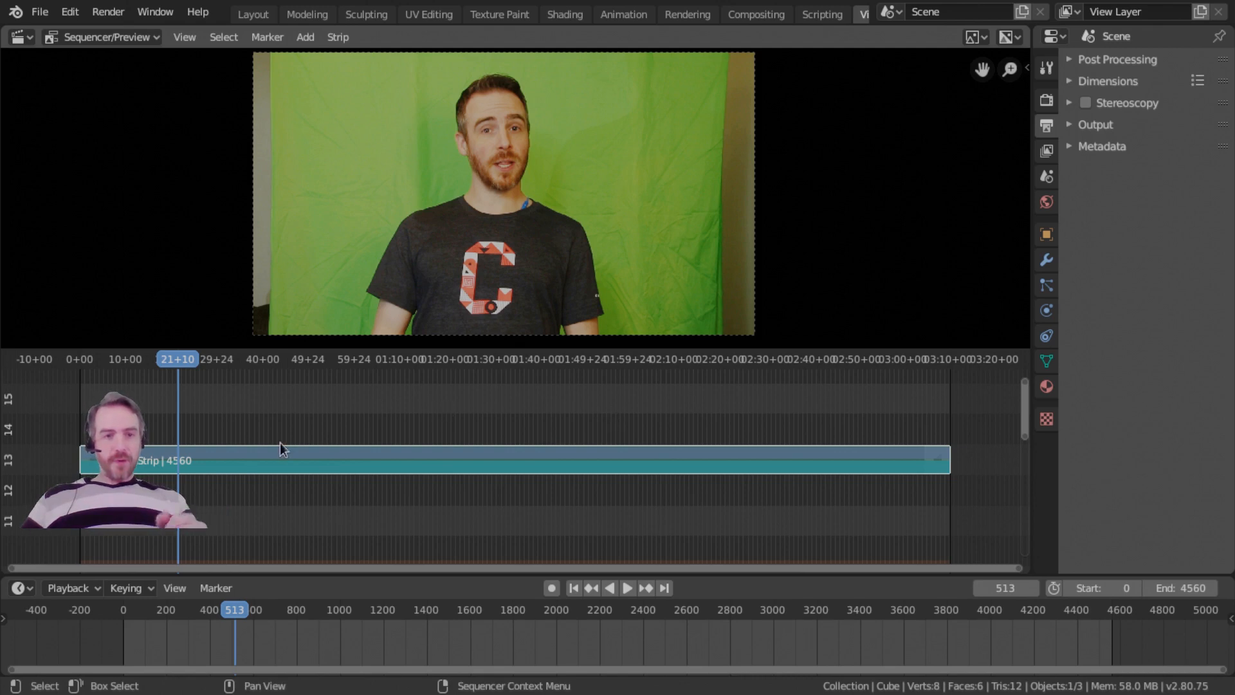
# Play the meta strip, scrub ahead past the 40-second mark during playback, and stop.
pyautogui.press('space')
pyautogui.moveTo(225, 356); pyautogui.dragTo(280, 356)
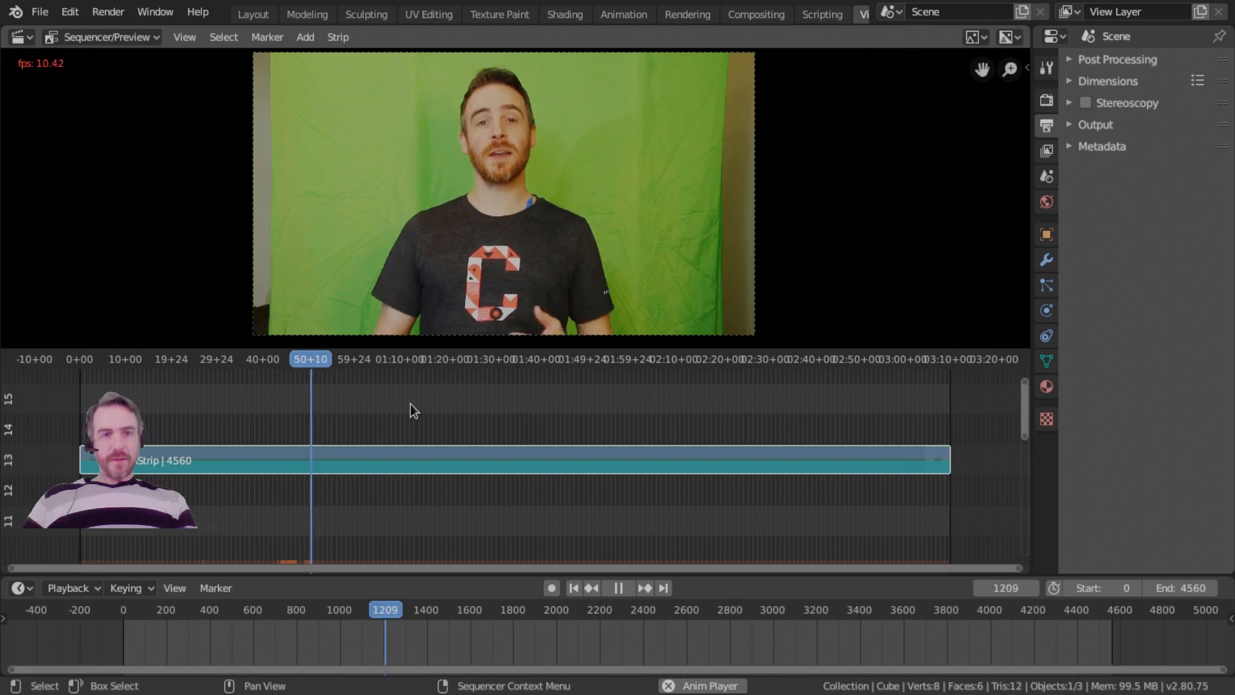
pyautogui.press('space')
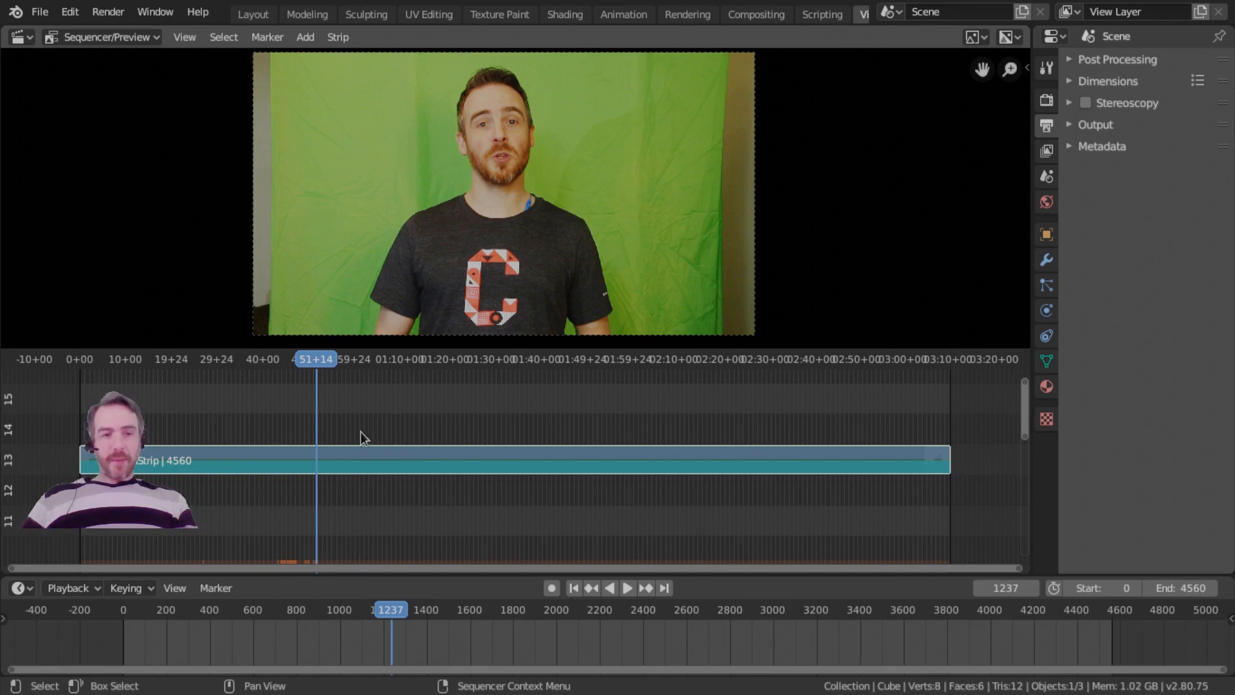
# Examine the cached-frame bar beneath the meta strip up close around the playhead.
pyautogui.scroll(3, 324, 546)
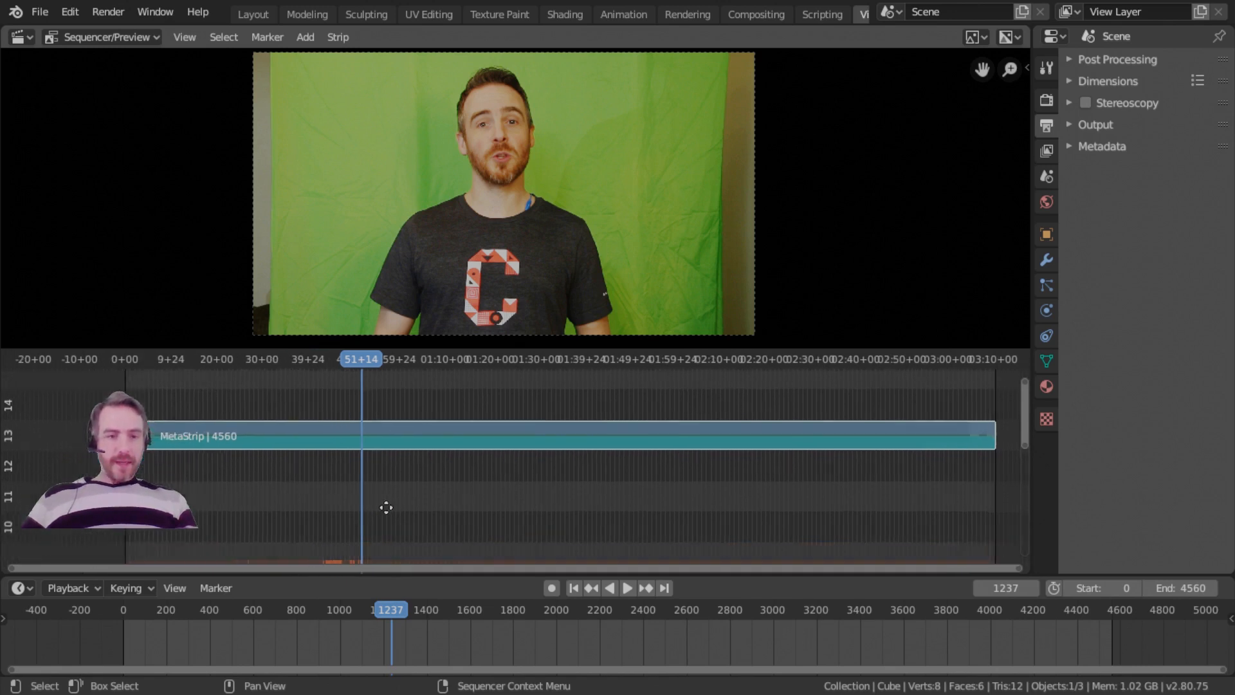
pyautogui.moveTo(294, 552); pyautogui.dragTo(473, 554, button='middle')
pyautogui.scroll(1, 409, 568)
pyautogui.scroll(4, 373, 558)
pyautogui.scroll(-3, 355, 566)
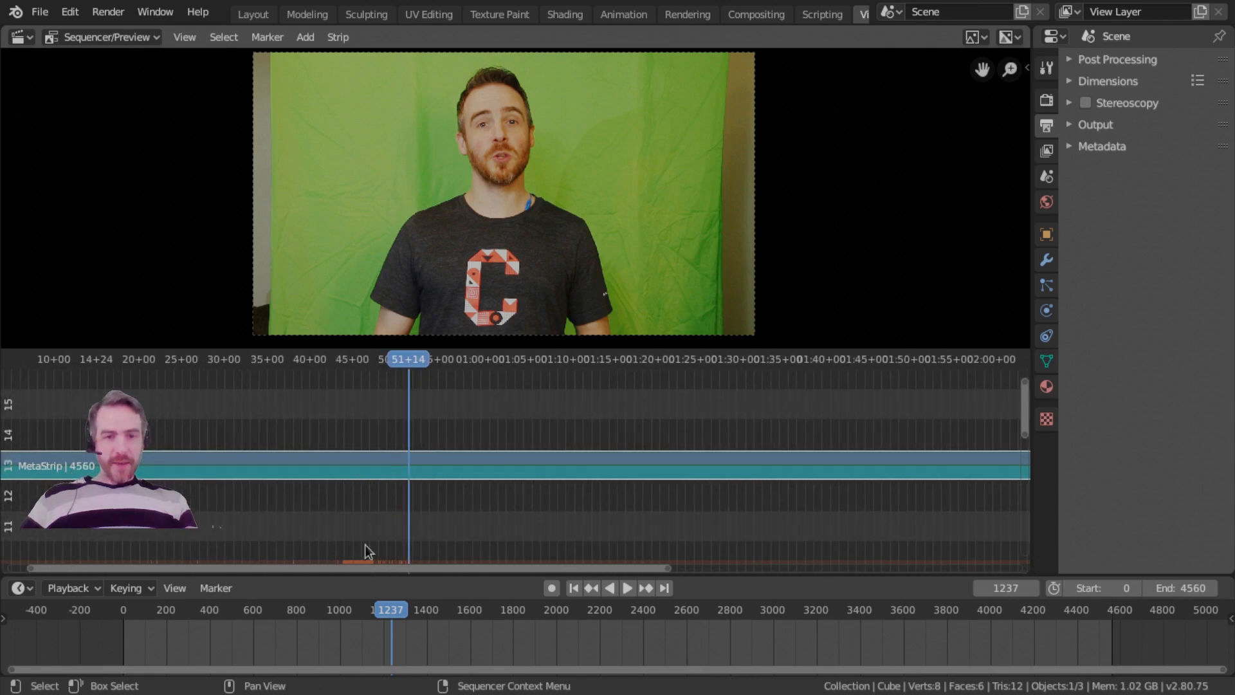
pyautogui.press('b')
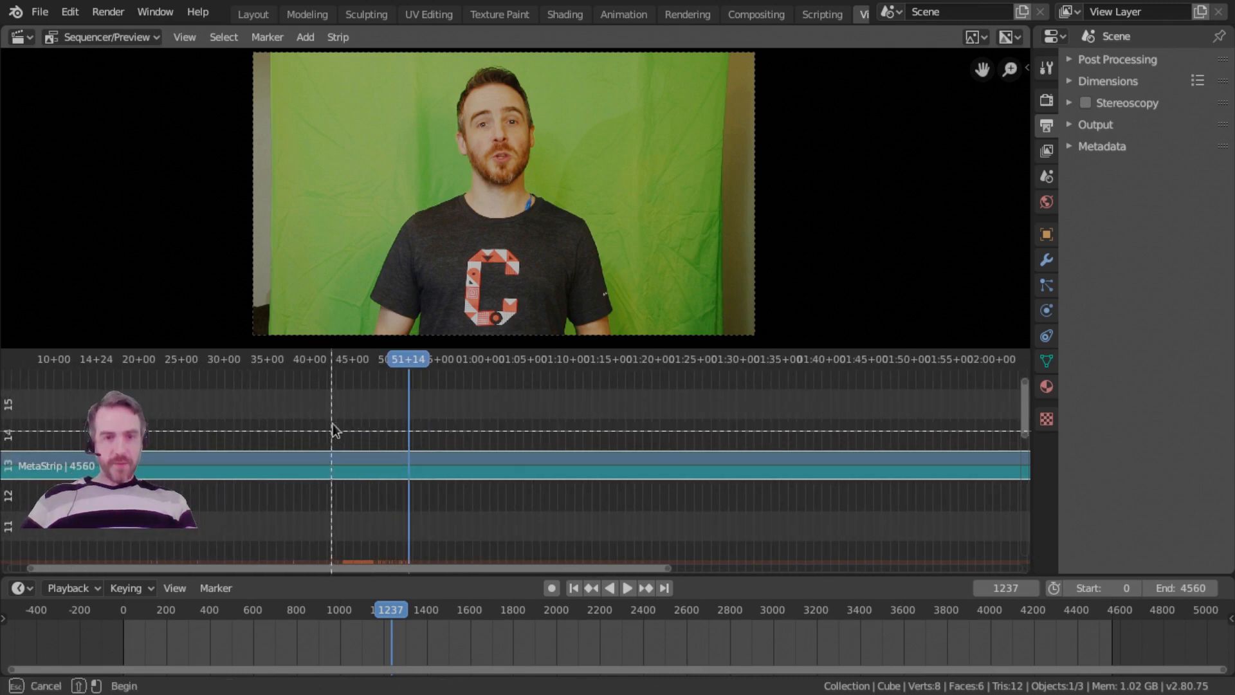
pyautogui.moveTo(332, 433); pyautogui.dragTo(420, 500)
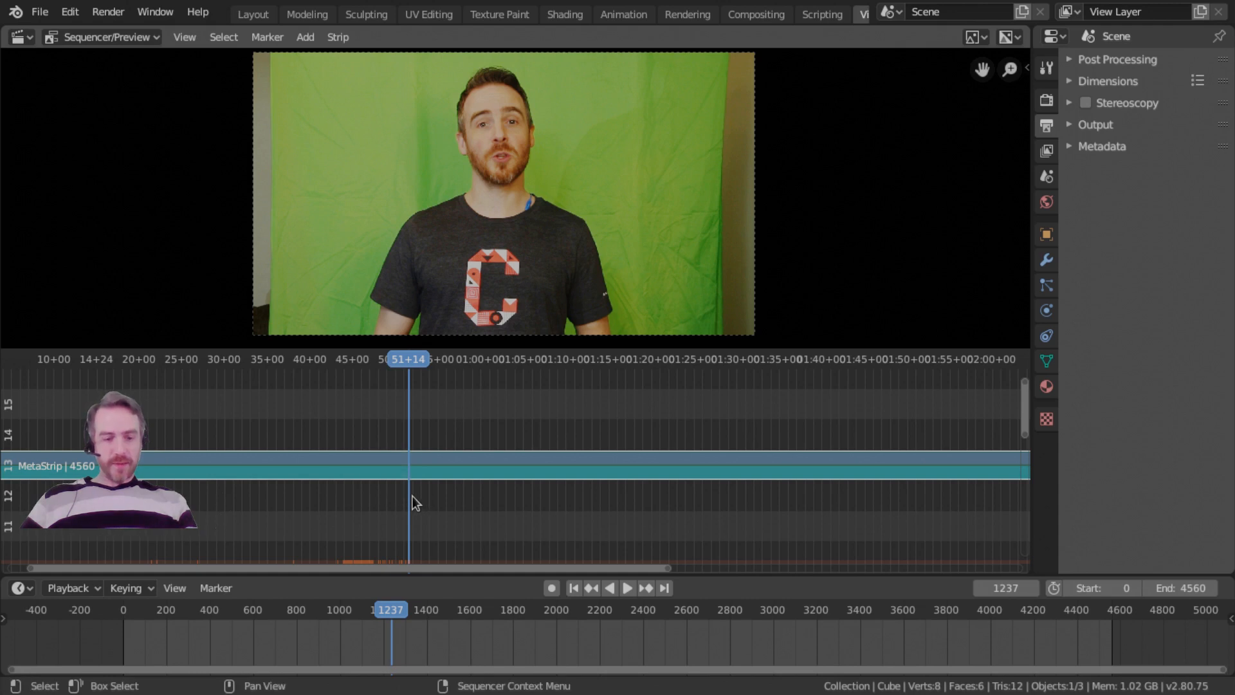
pyautogui.hotkey('shift', 'b')
pyautogui.moveTo(349, 428); pyautogui.dragTo(452, 494)
pyautogui.moveTo(244, 547); pyautogui.dragTo(576, 529, button='middle')
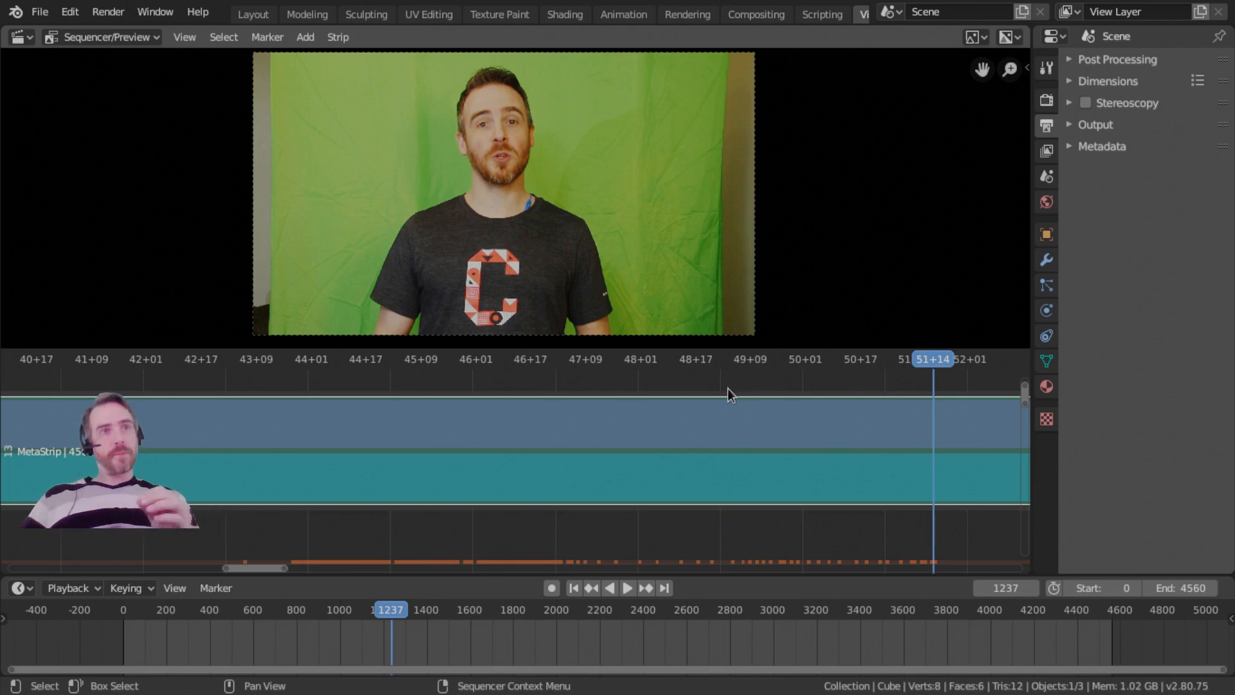
# Scrub the playhead back to about 47 seconds, replay the cached section briefly, and stop playback.
pyautogui.moveTo(721, 396); pyautogui.dragTo(588, 401)
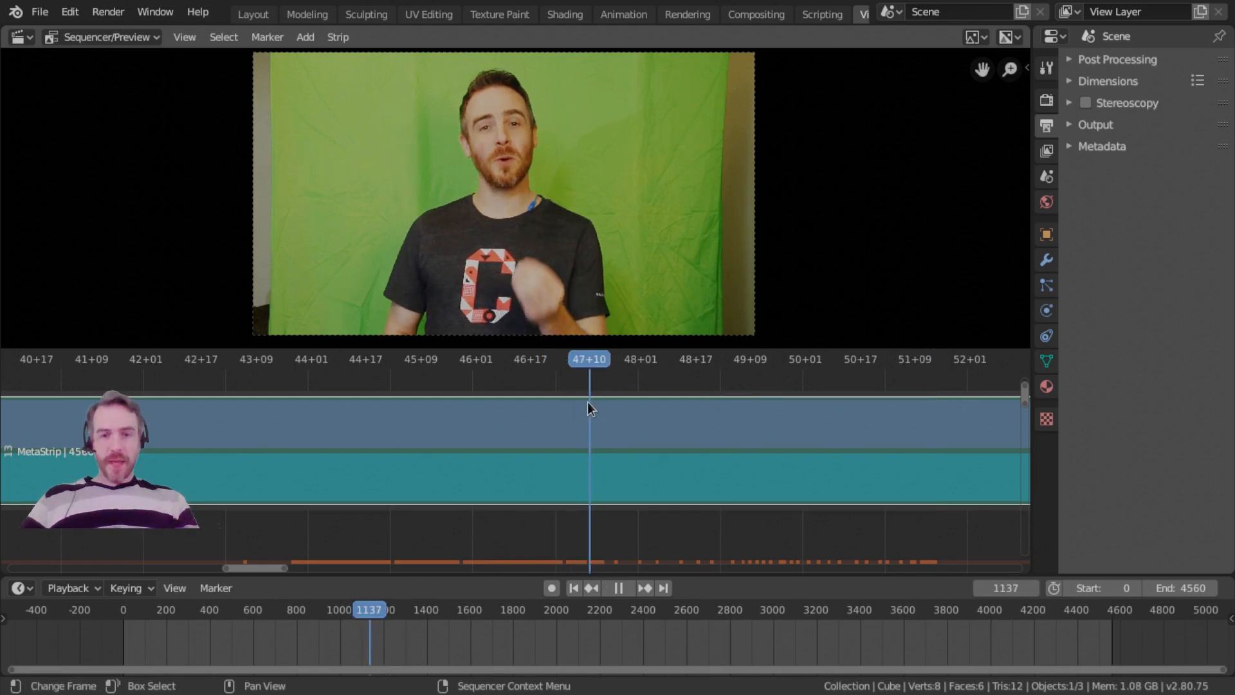
pyautogui.click(567, 404)
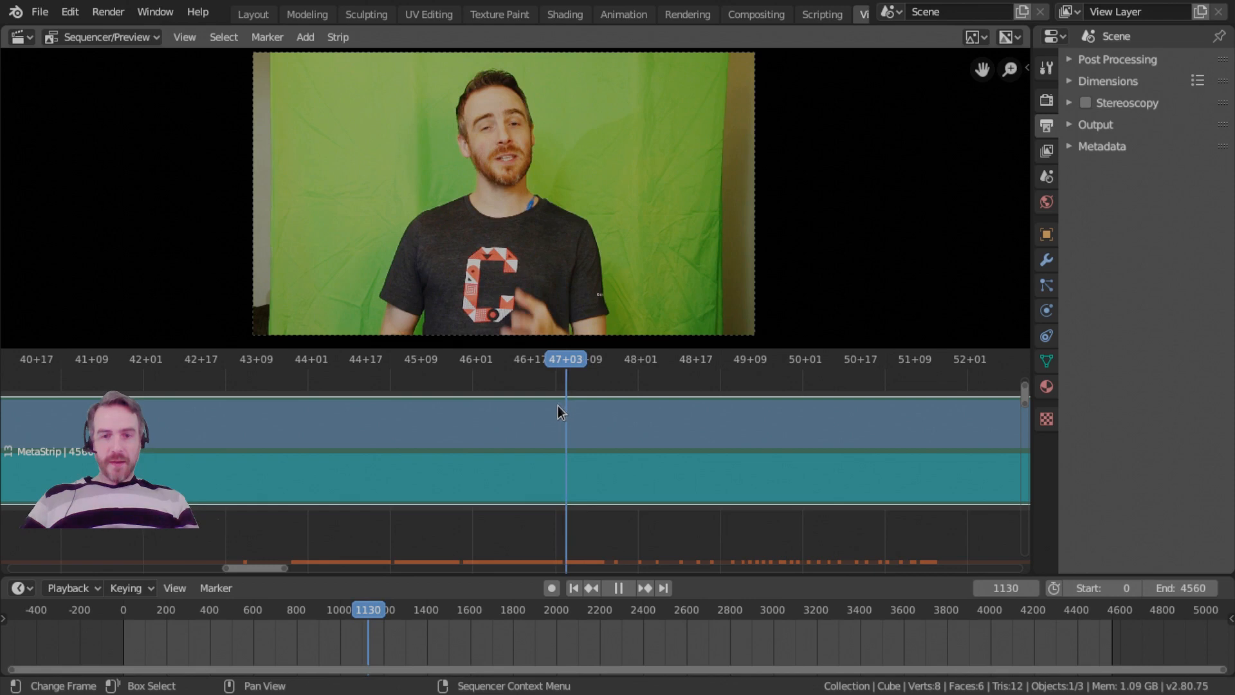
pyautogui.press('space')
pyautogui.press('space')
pyautogui.press('space')
pyautogui.keyDown('ctrl'); pyautogui.moveTo(637, 433); pyautogui.dragTo(476, 452, button='middle'); pyautogui.keyUp('ctrl')
pyautogui.keyDown('ctrl'); pyautogui.moveTo(608, 453); pyautogui.dragTo(486, 465, button='middle'); pyautogui.keyUp('ctrl')
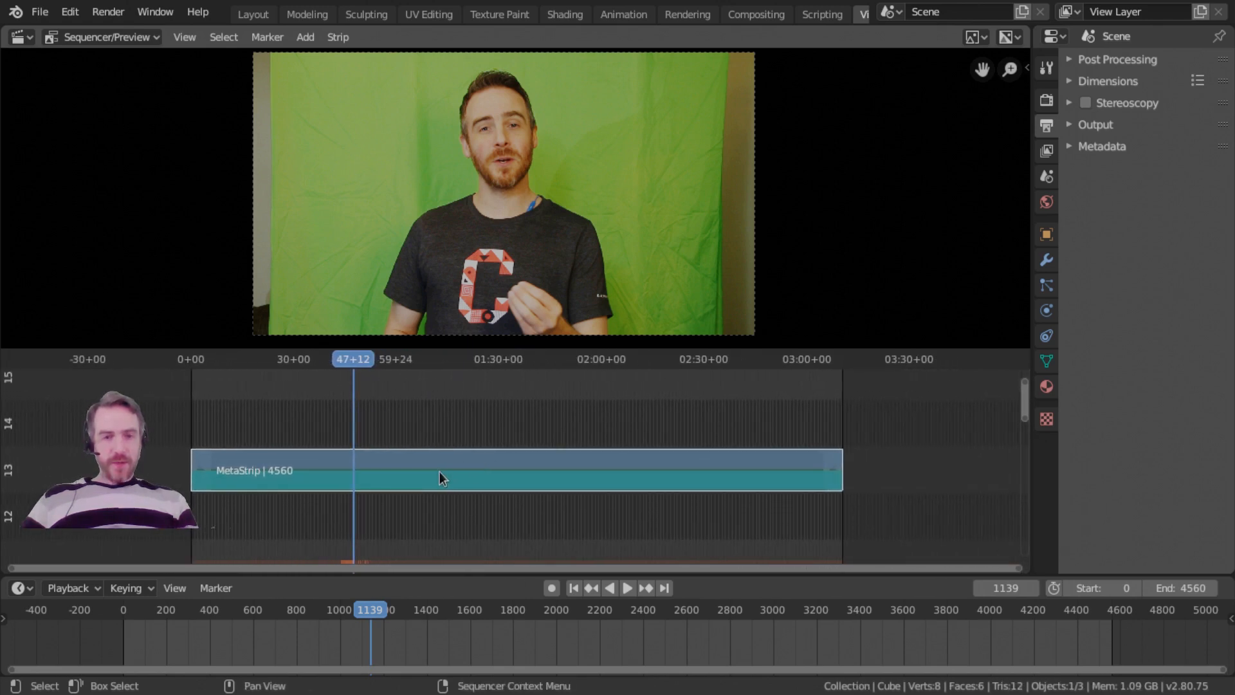
# Try moving the meta strip up to channel 14 and about 266 frames earlier, leaving it selected on channel 13.
pyautogui.press('g')
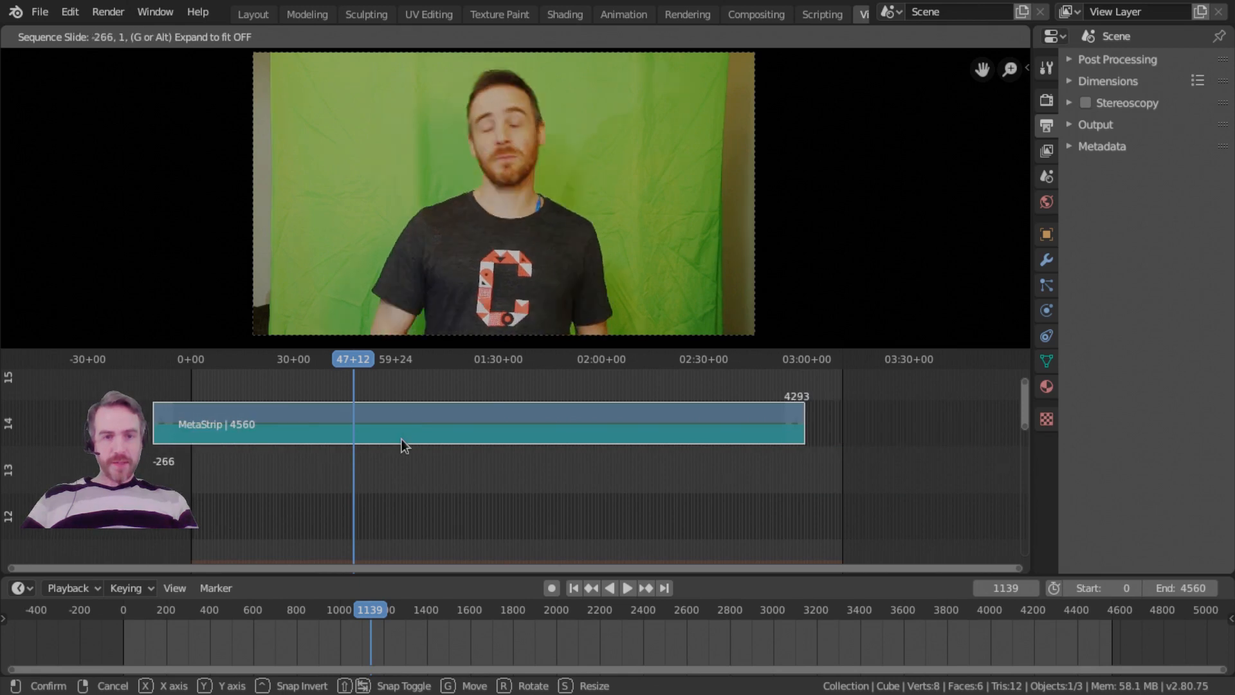
pyautogui.rightClick(402, 439)
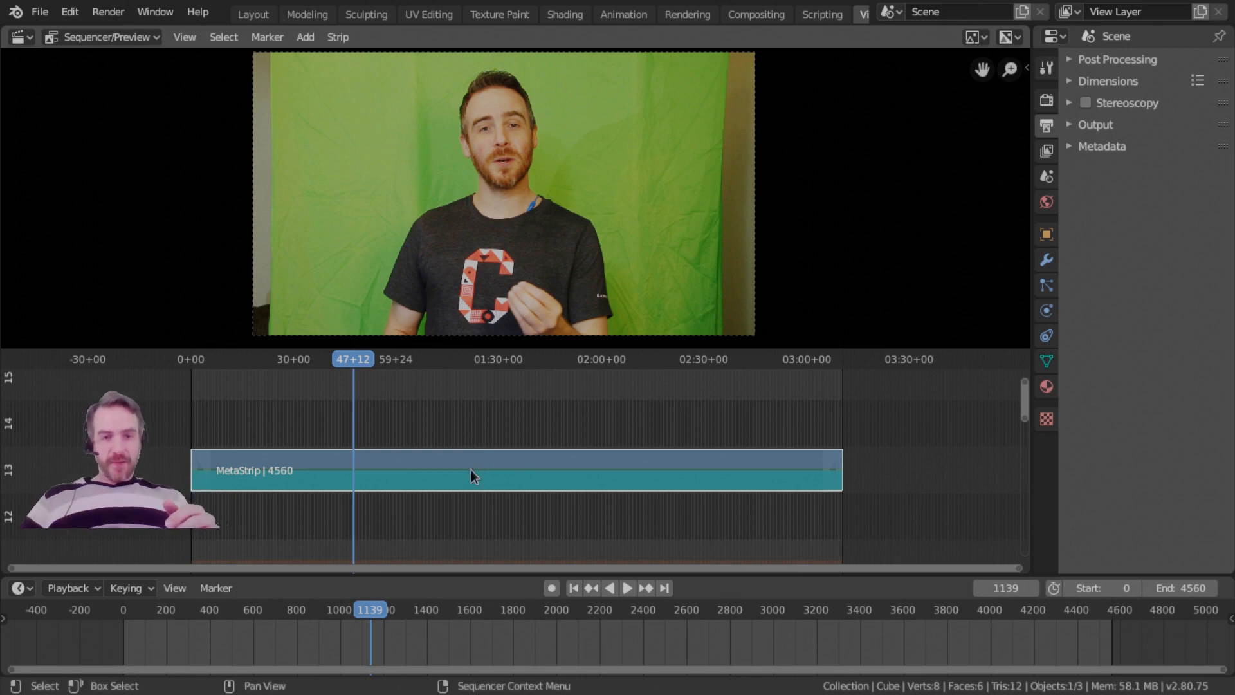
pyautogui.click(478, 429)
pyautogui.click(476, 472)
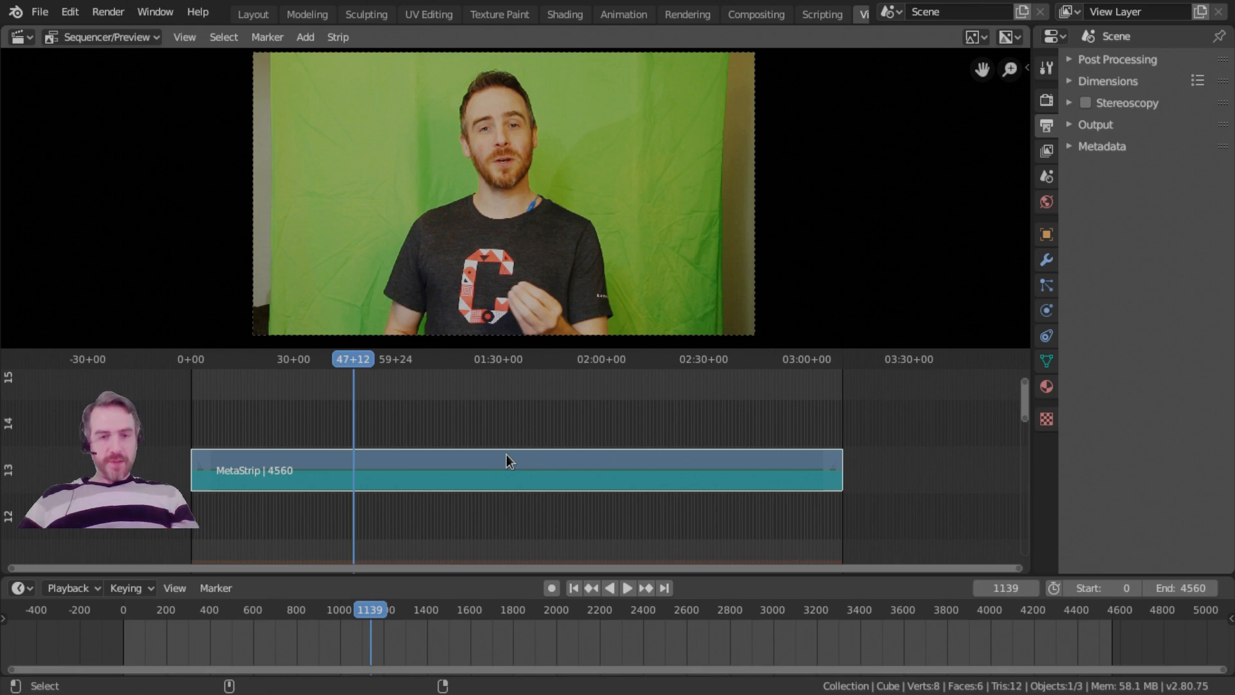
# Place the playhead at 01:00+18 and separate the meta strip into its movie and sound strips with UnMeta Strip.
pyautogui.hotkey('shift', 'g')
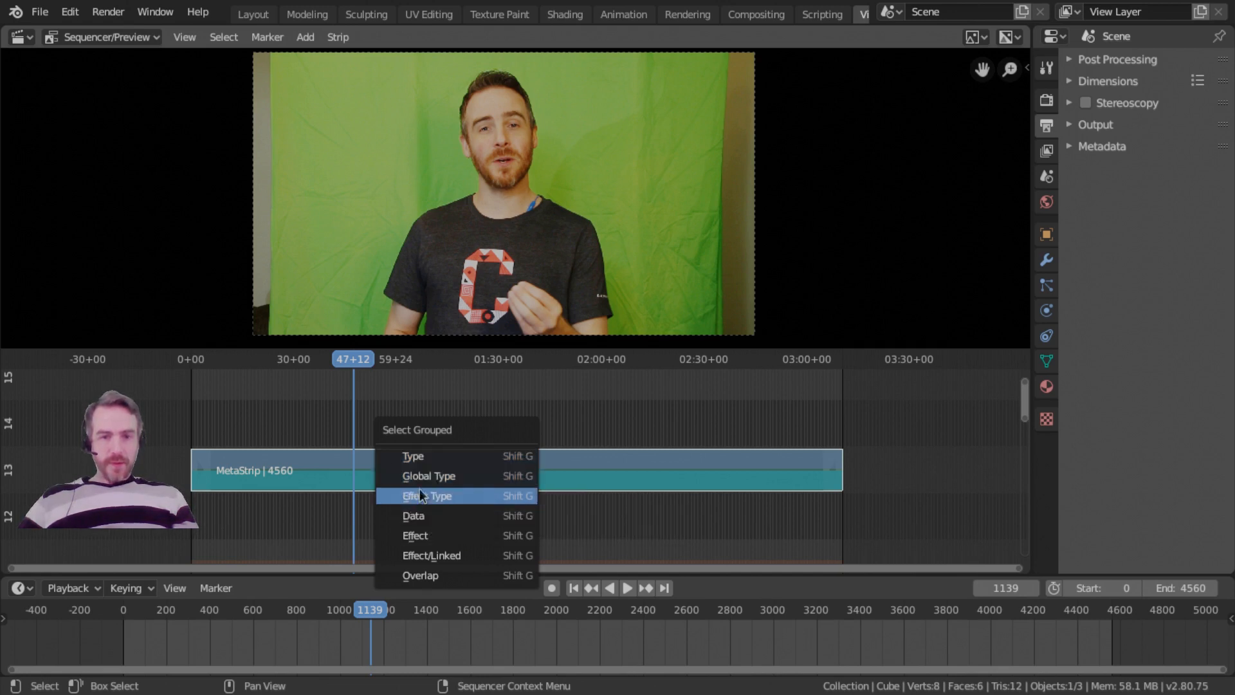
pyautogui.click(399, 454)
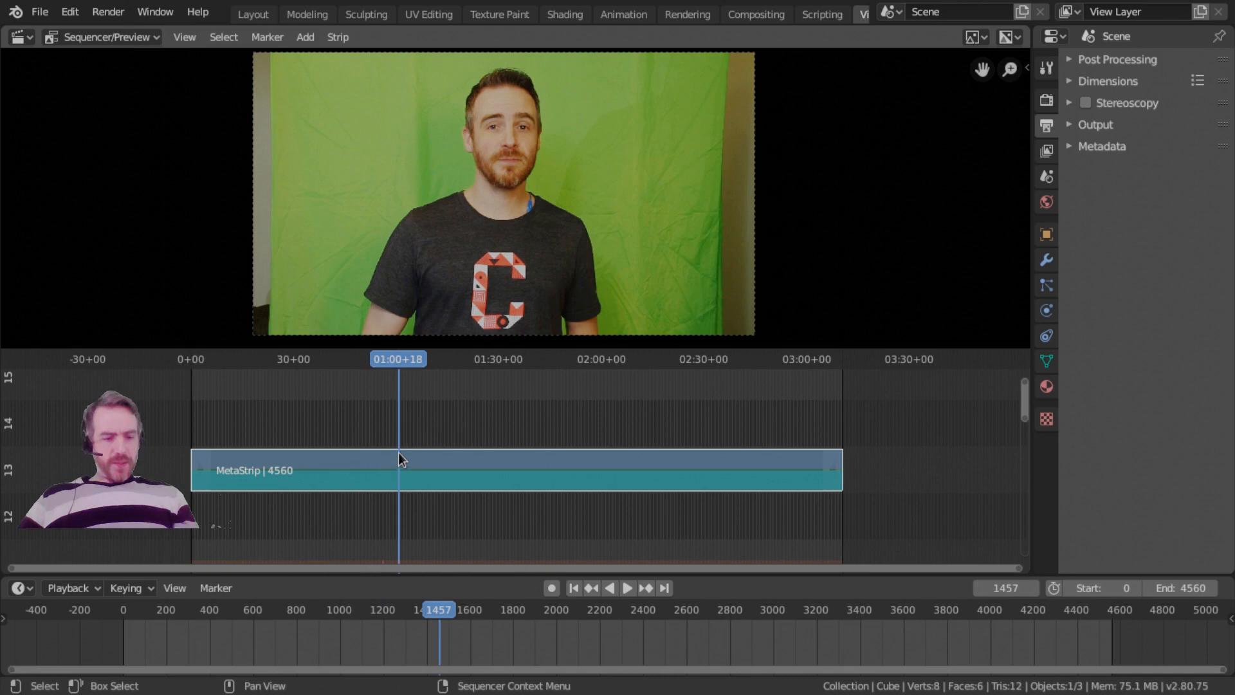
pyautogui.press('F3')
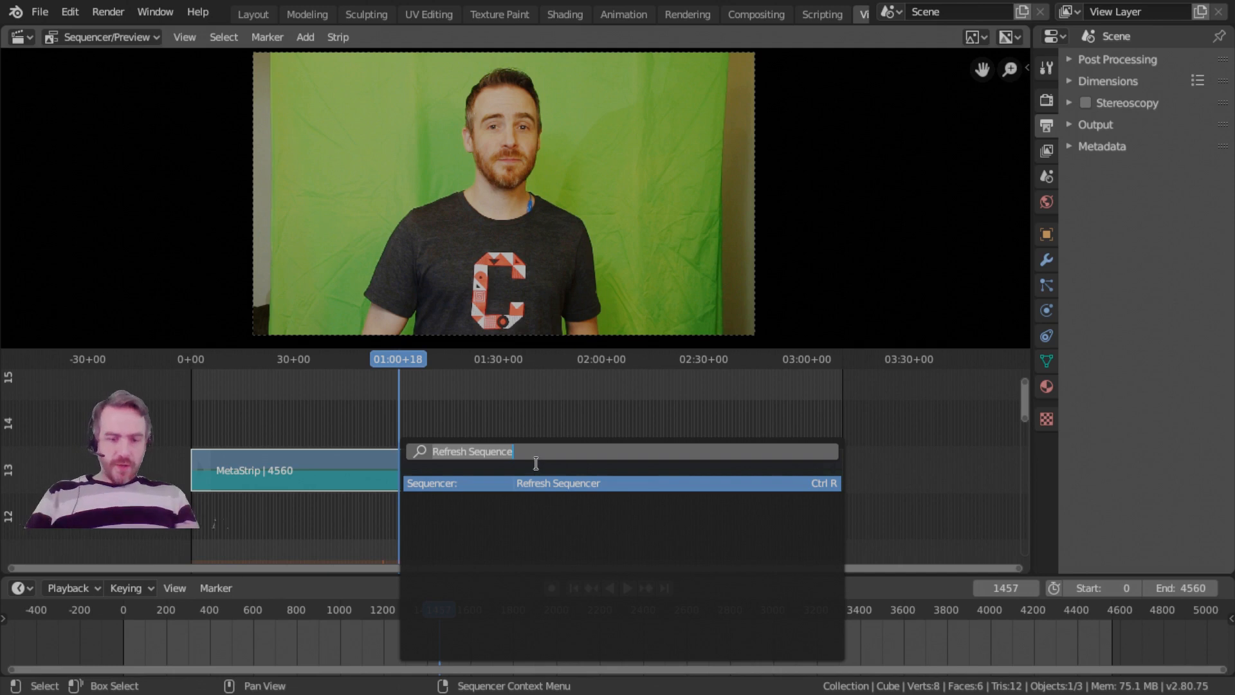
pyautogui.write('unme')
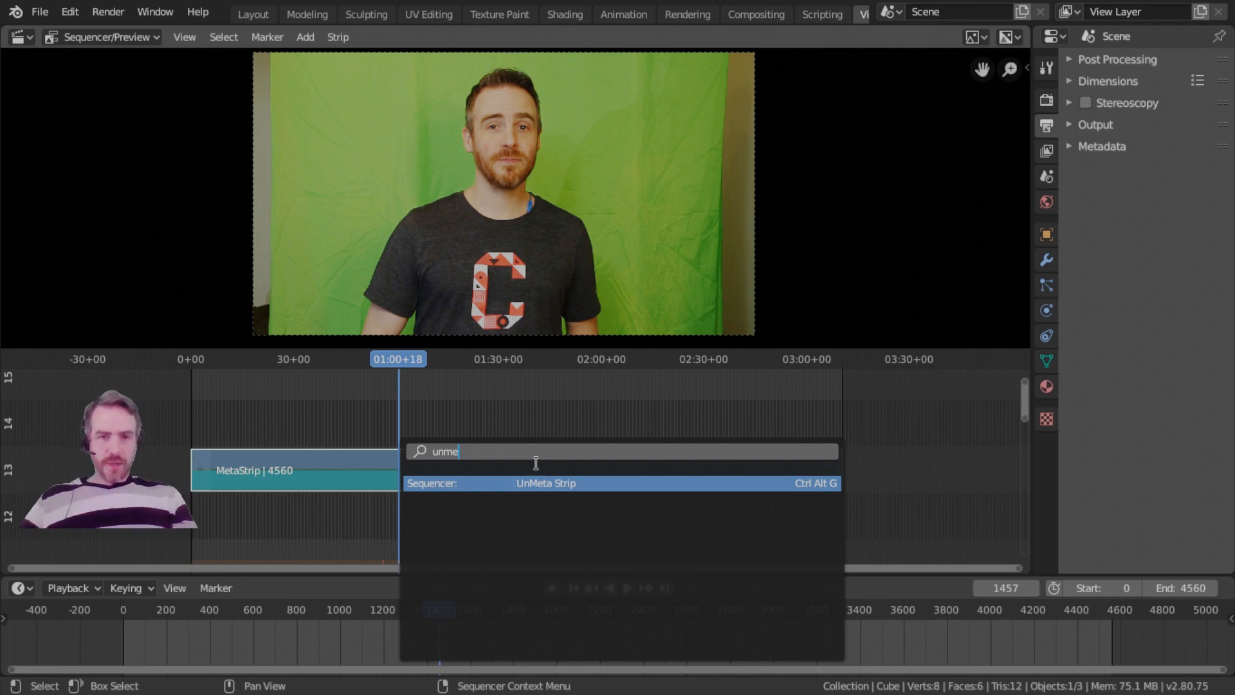
pyautogui.press('Return')
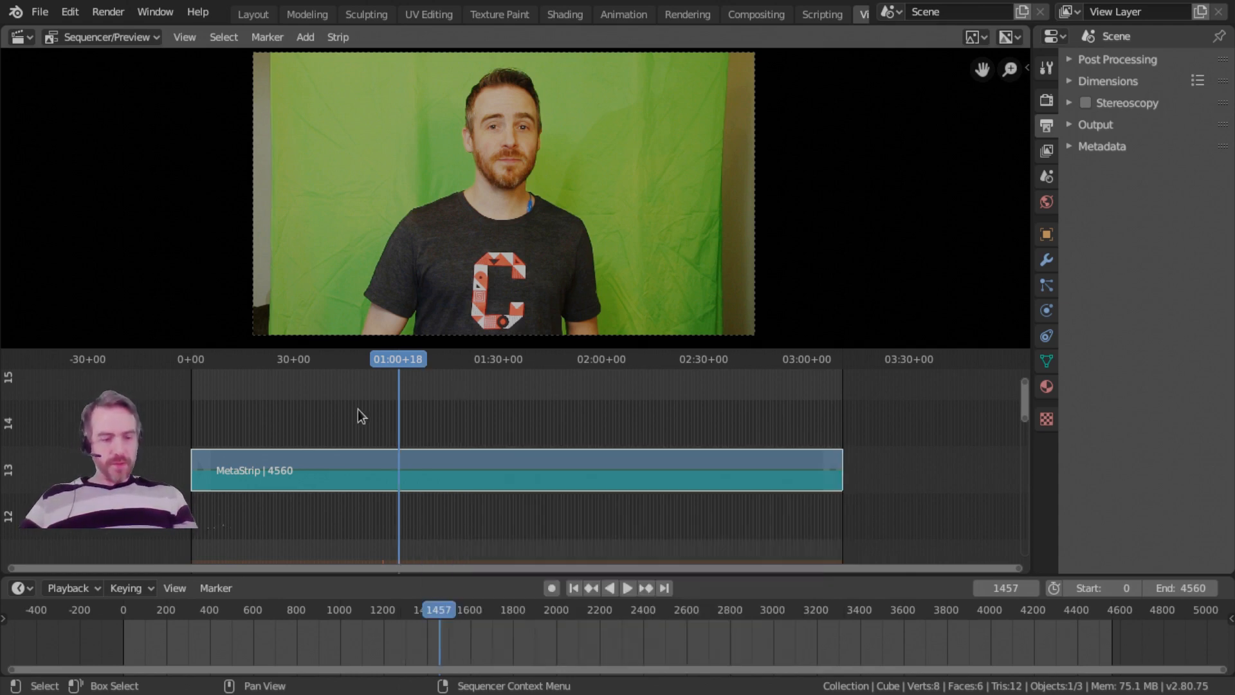
pyautogui.hotkey('alt', 'g')
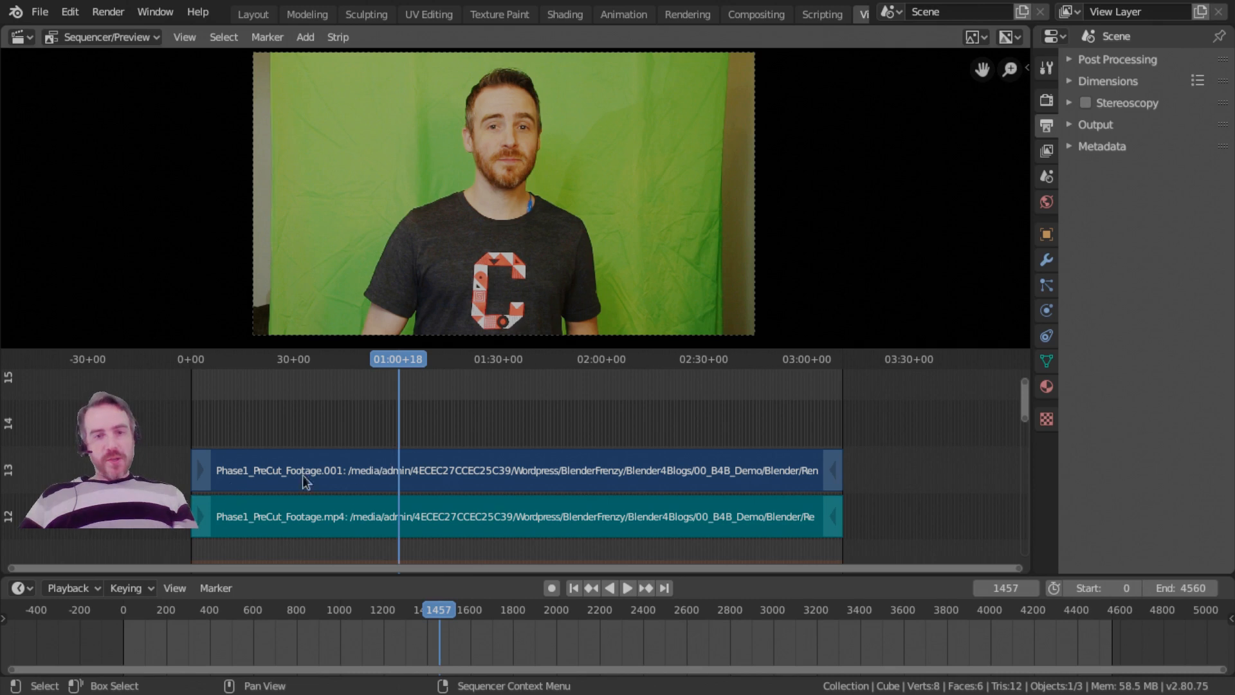
# Cut both footage strips at 01:00+18 and again at 01:59+24.
pyautogui.moveTo(399, 476); pyautogui.dragTo(426, 457, button='middle')
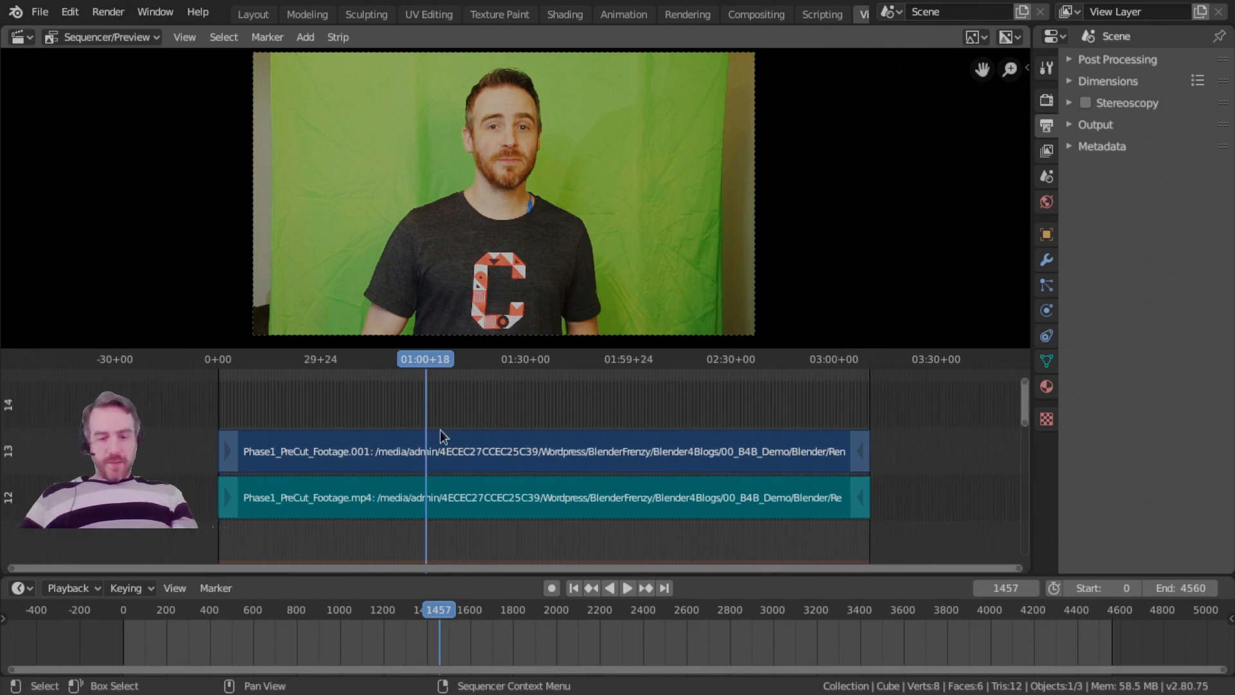
pyautogui.press('k')
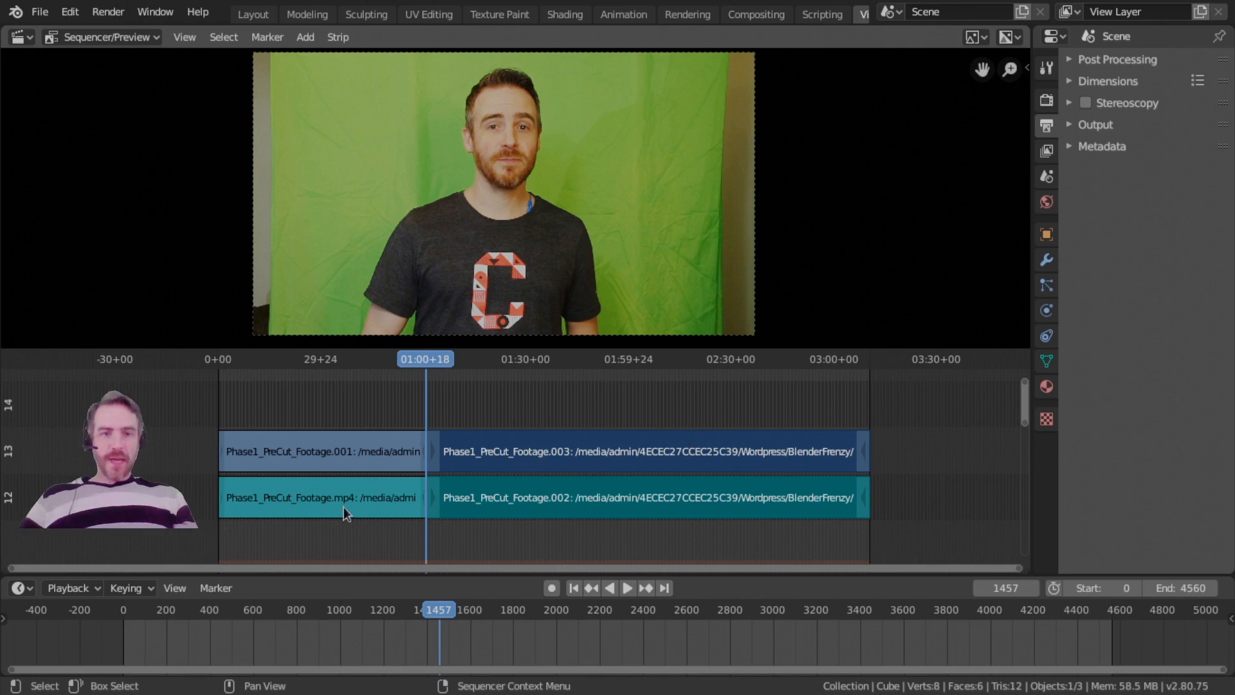
pyautogui.click(628, 363)
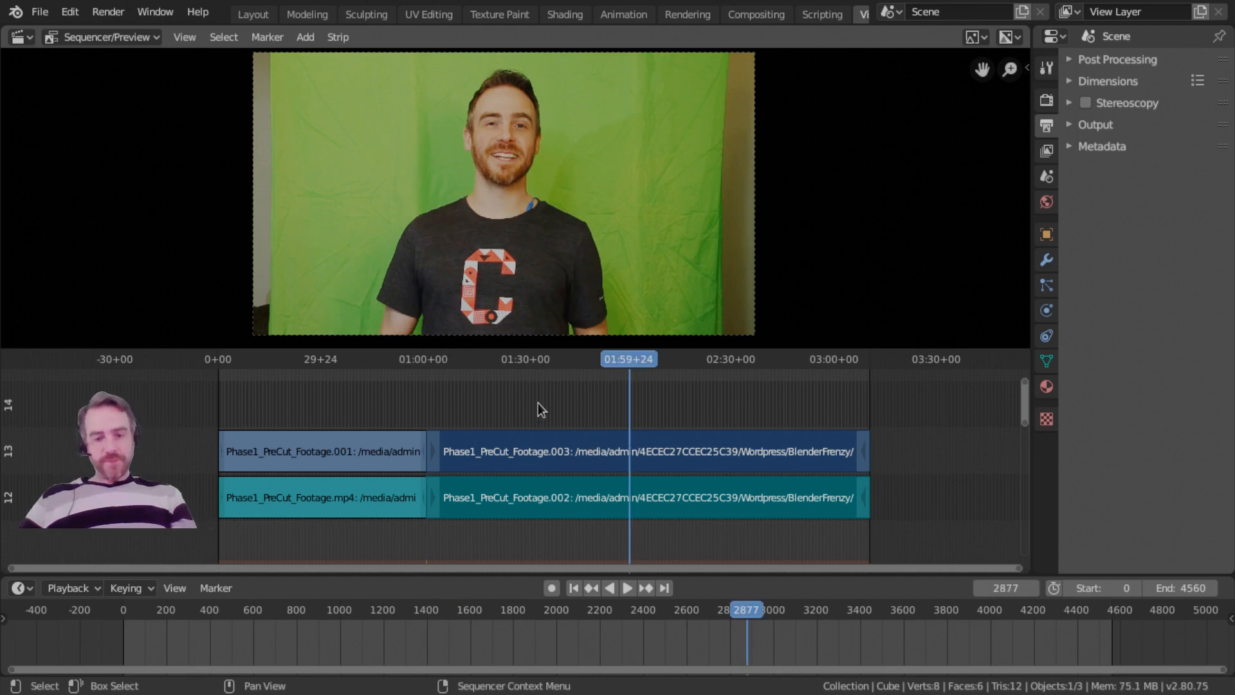
pyautogui.press('k')
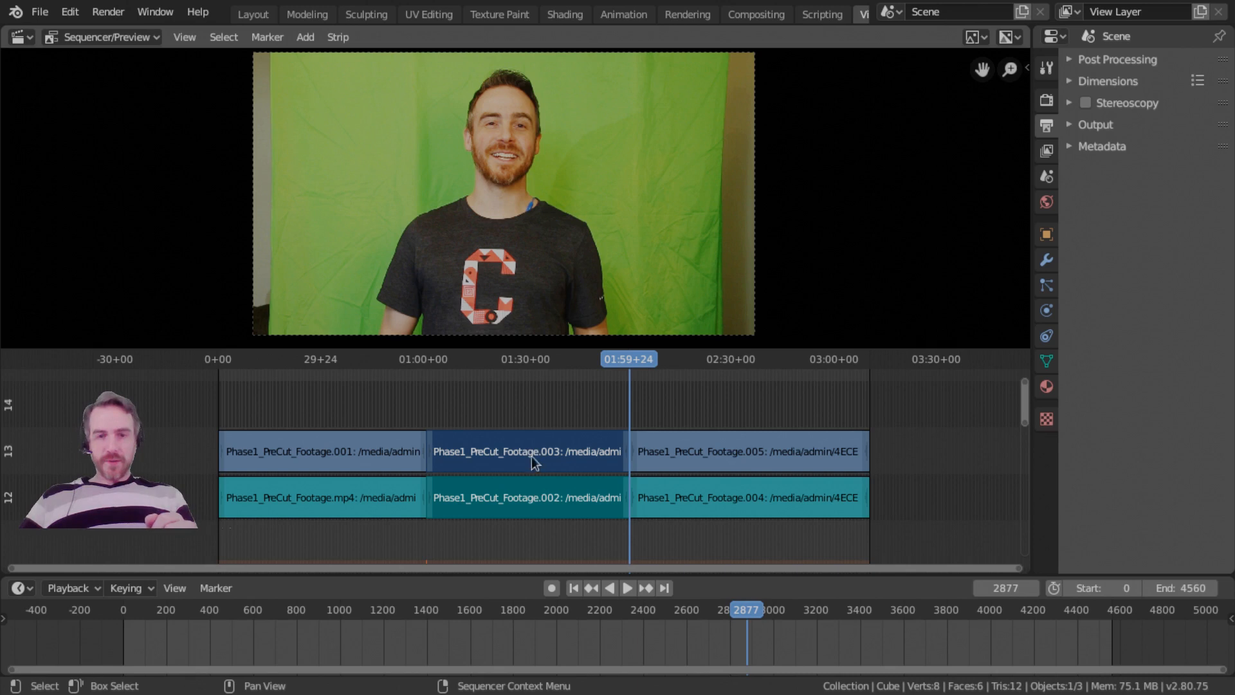
# Erase the middle segments between the two cuts on channels 12 and 13.
pyautogui.press('x')
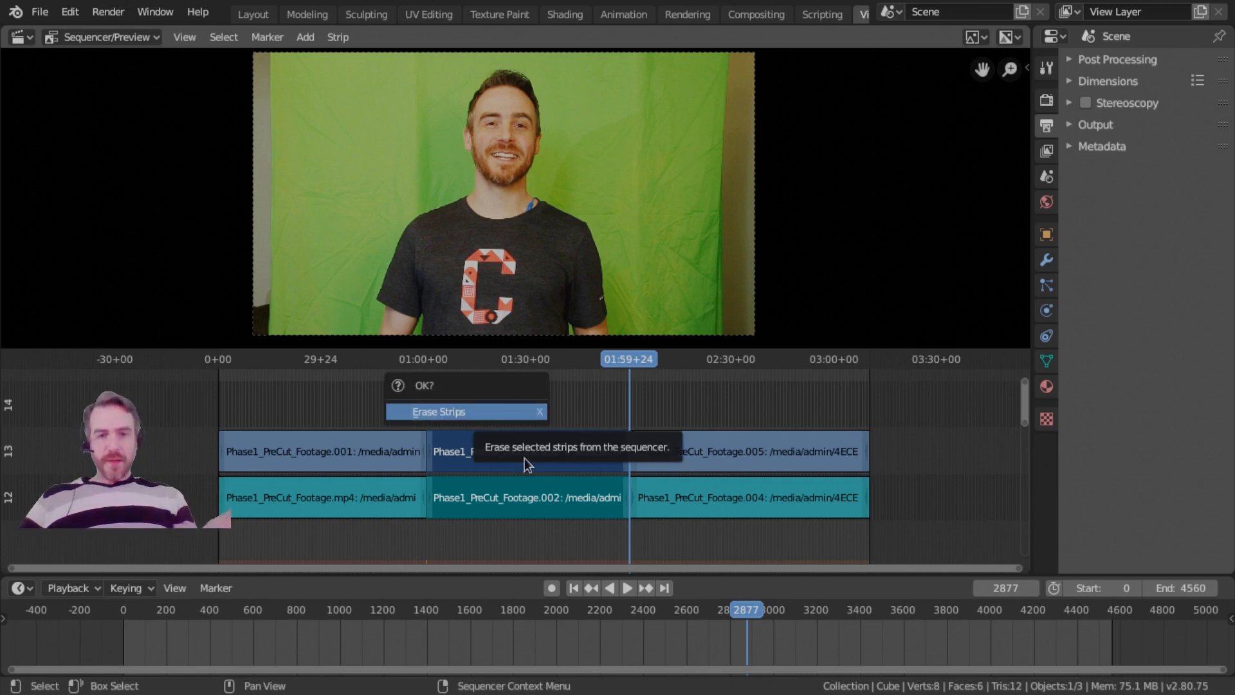
pyautogui.press('x')
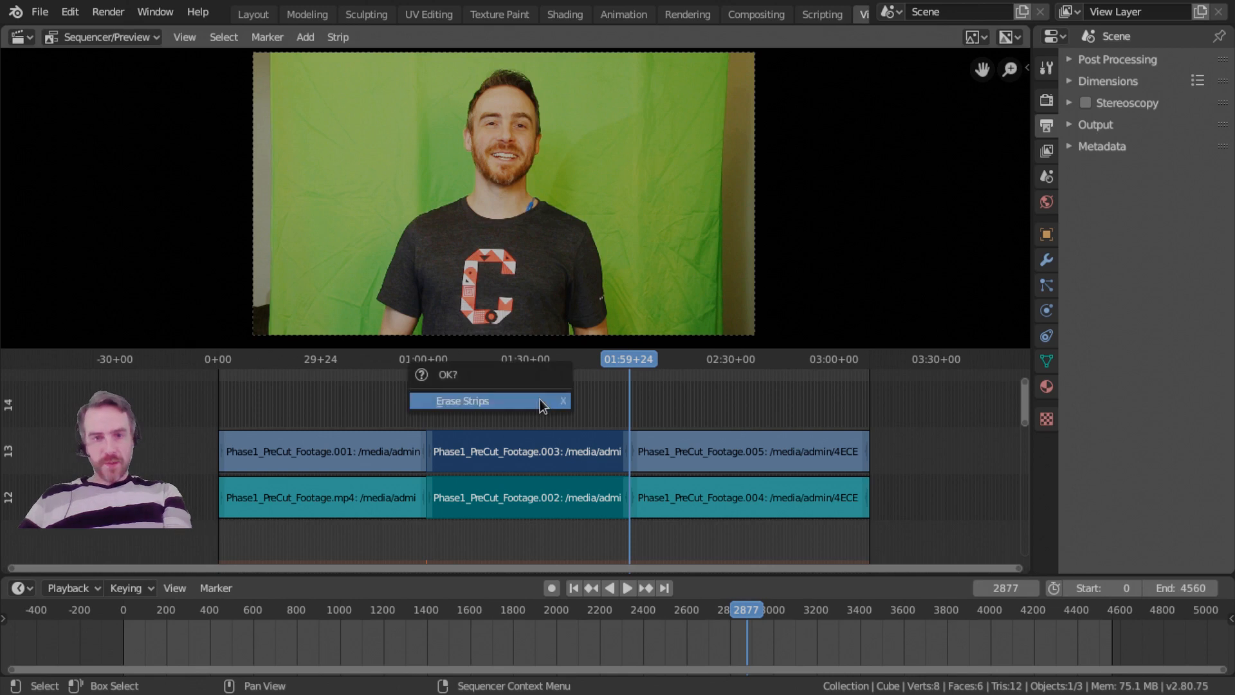
pyautogui.press('x')
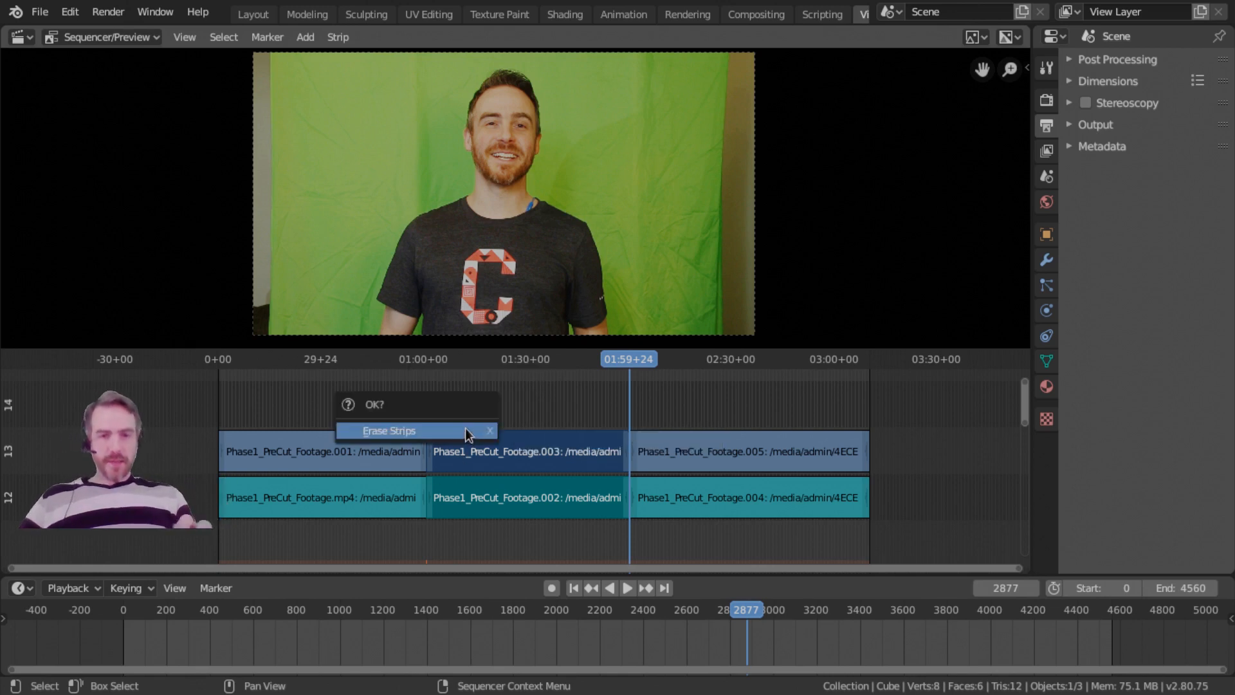
pyautogui.click(465, 427)
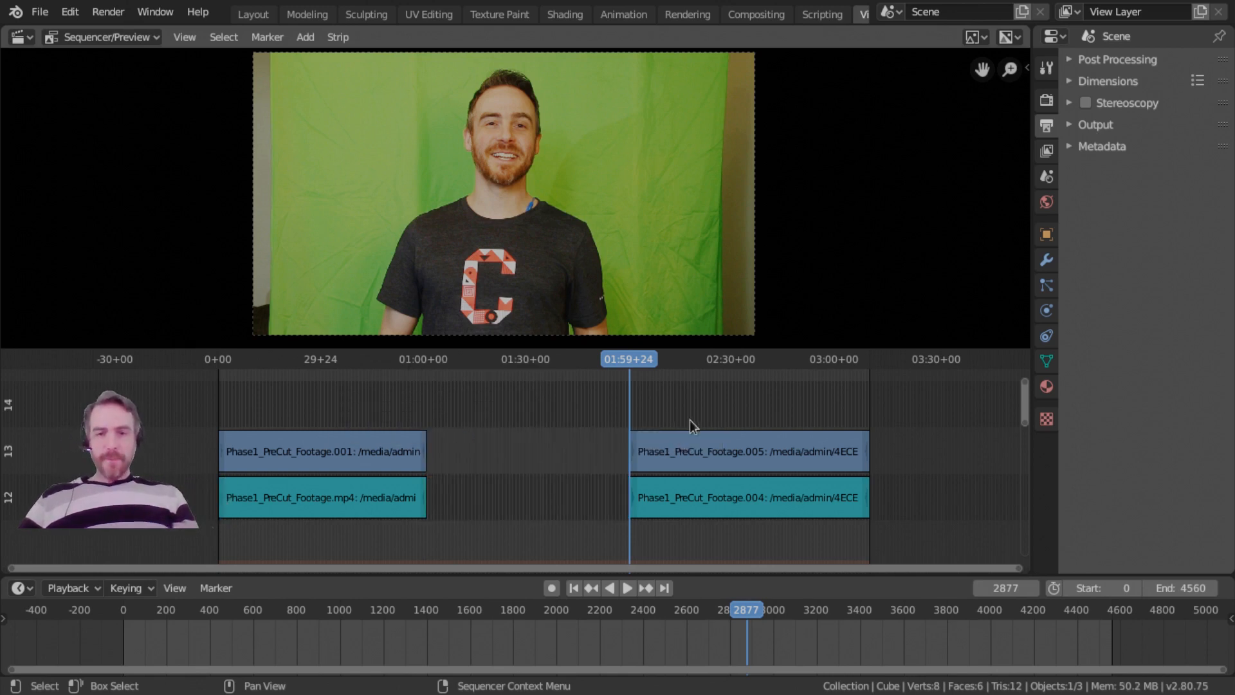
# Place the playhead at 02:28+01 and select the last movie strip together with its matching sound strip.
pyautogui.click(724, 359)
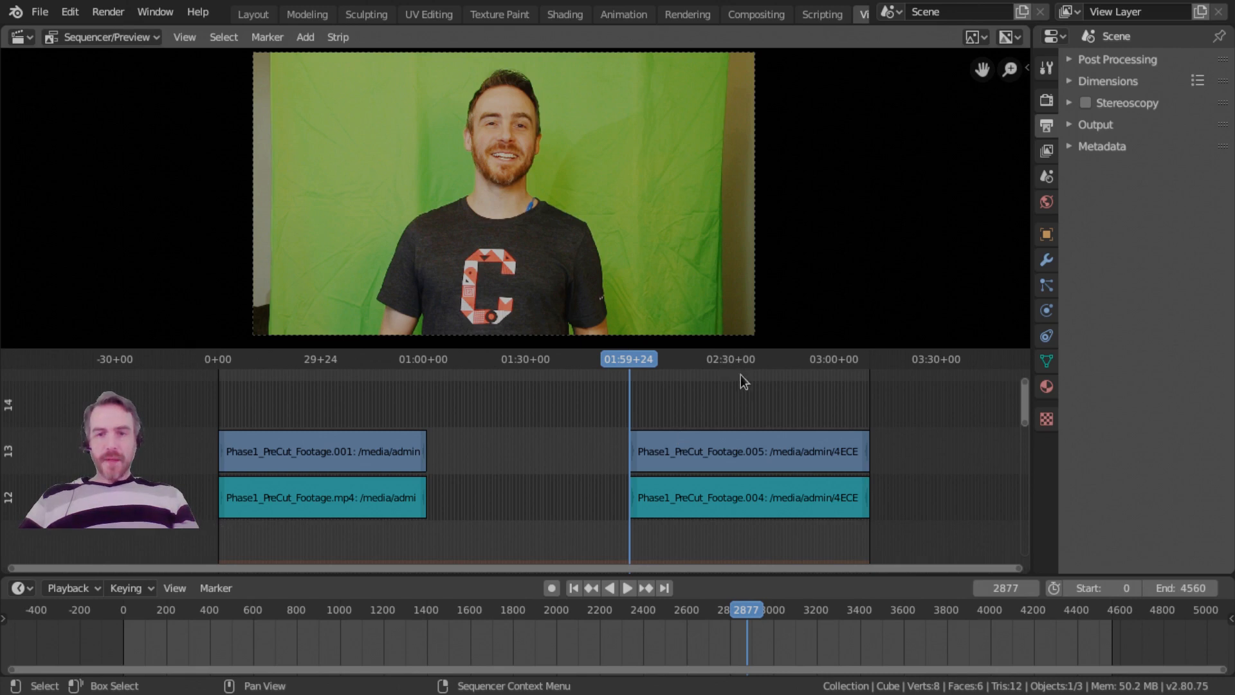
pyautogui.click(747, 448)
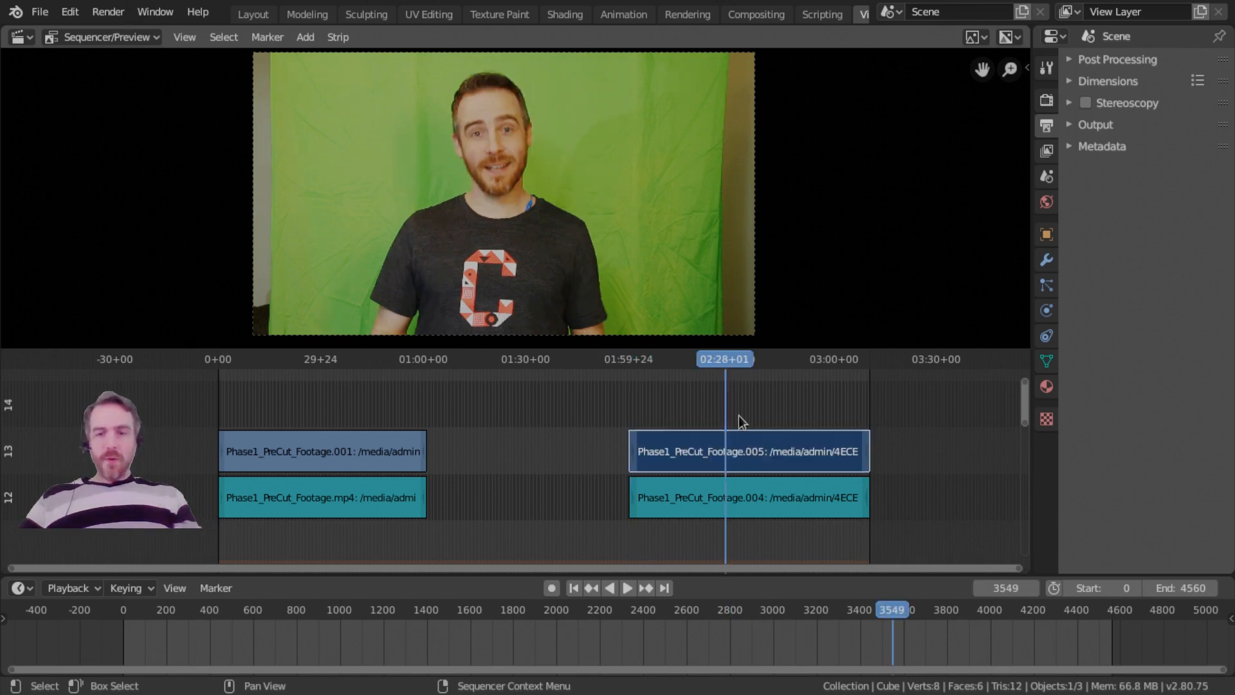
pyautogui.keyDown('ctrl'); pyautogui.click(751, 454); pyautogui.keyUp('ctrl')
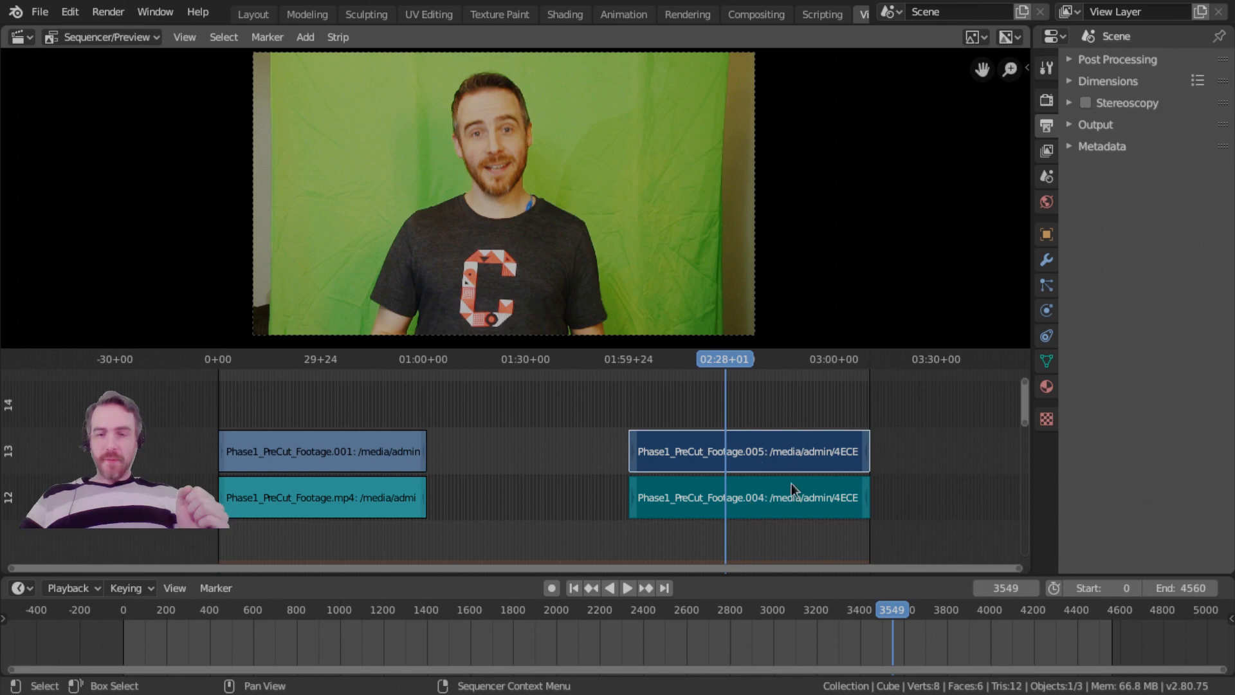
# Switch the selection back and forth between the first and last movie-and-sound pairs, ending on the last pair.
pyautogui.click(326, 453)
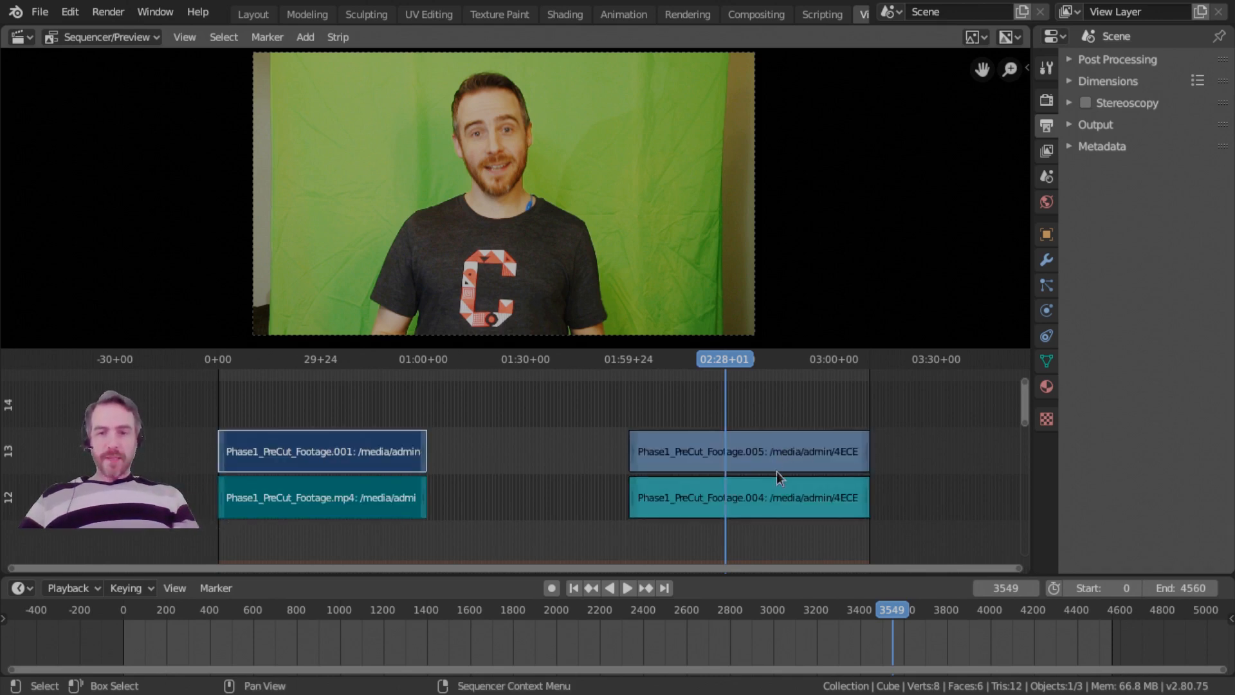
pyautogui.keyDown('ctrl'); pyautogui.click(772, 499); pyautogui.keyUp('ctrl')
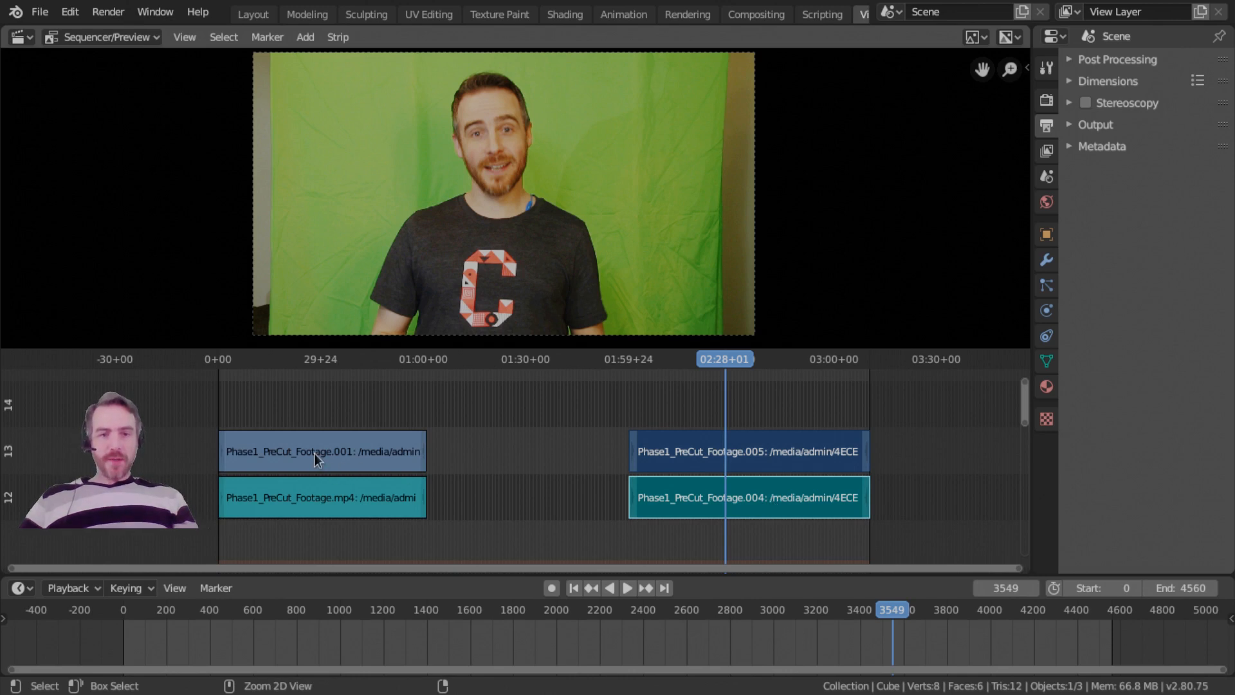
pyautogui.keyDown('ctrl'); pyautogui.click(315, 454); pyautogui.keyUp('ctrl')
pyautogui.keyDown('ctrl'); pyautogui.click(799, 507); pyautogui.keyUp('ctrl')
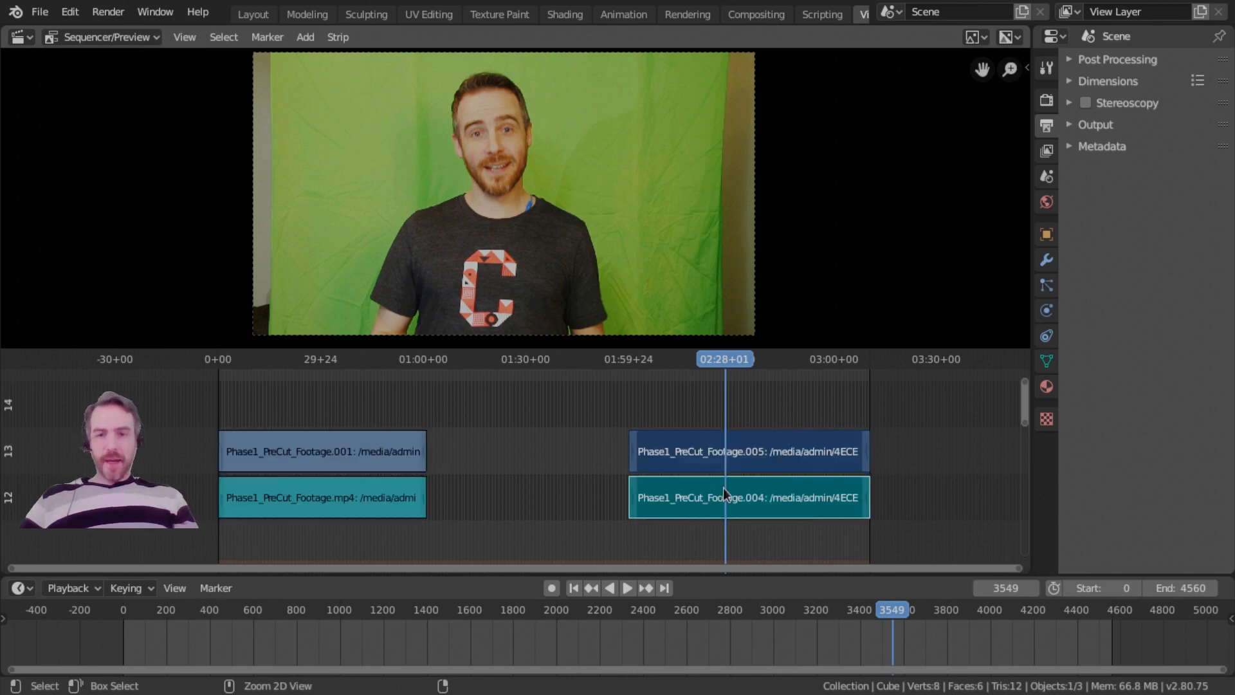
pyautogui.keyDown('ctrl'); pyautogui.click(361, 453); pyautogui.keyUp('ctrl')
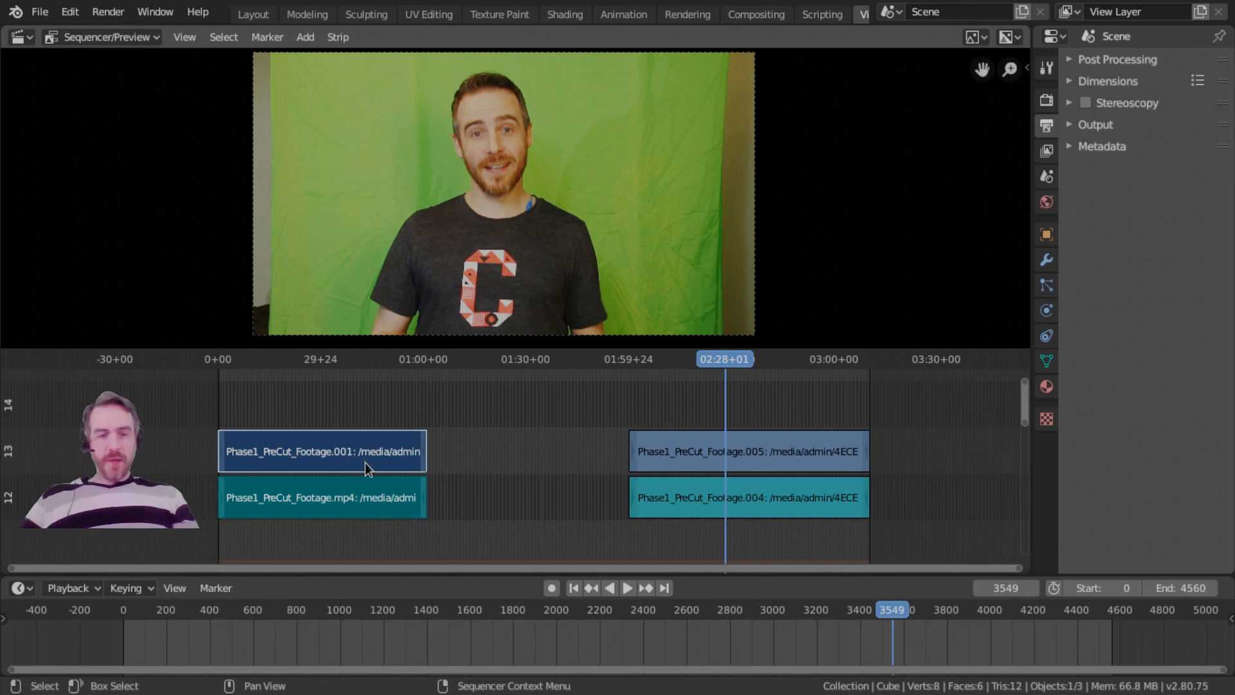
pyautogui.keyDown('ctrl'); pyautogui.click(824, 448); pyautogui.keyUp('ctrl')
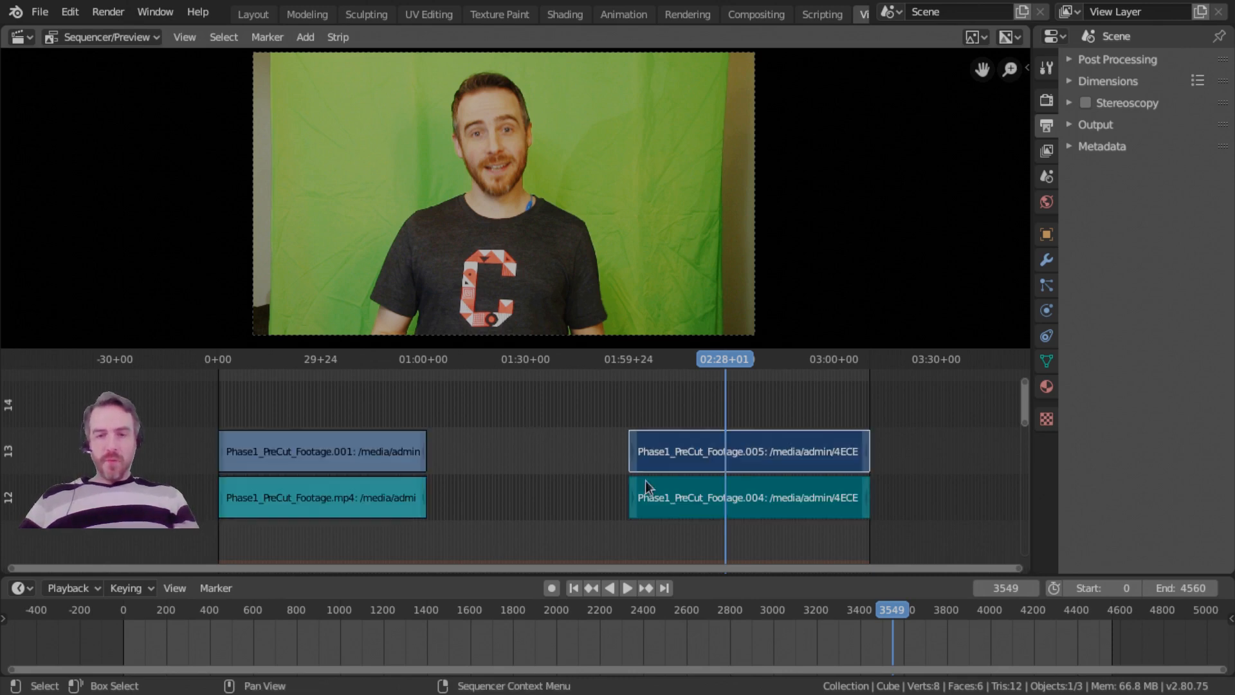
# Extend the selection from the first footage pair to all four strips on channels 12 and 13, and deselect everything.
pyautogui.keyDown('ctrl'); pyautogui.click(331, 458); pyautogui.keyUp('ctrl')
pyautogui.keyDown('ctrl'); pyautogui.click(340, 500); pyautogui.keyUp('ctrl')
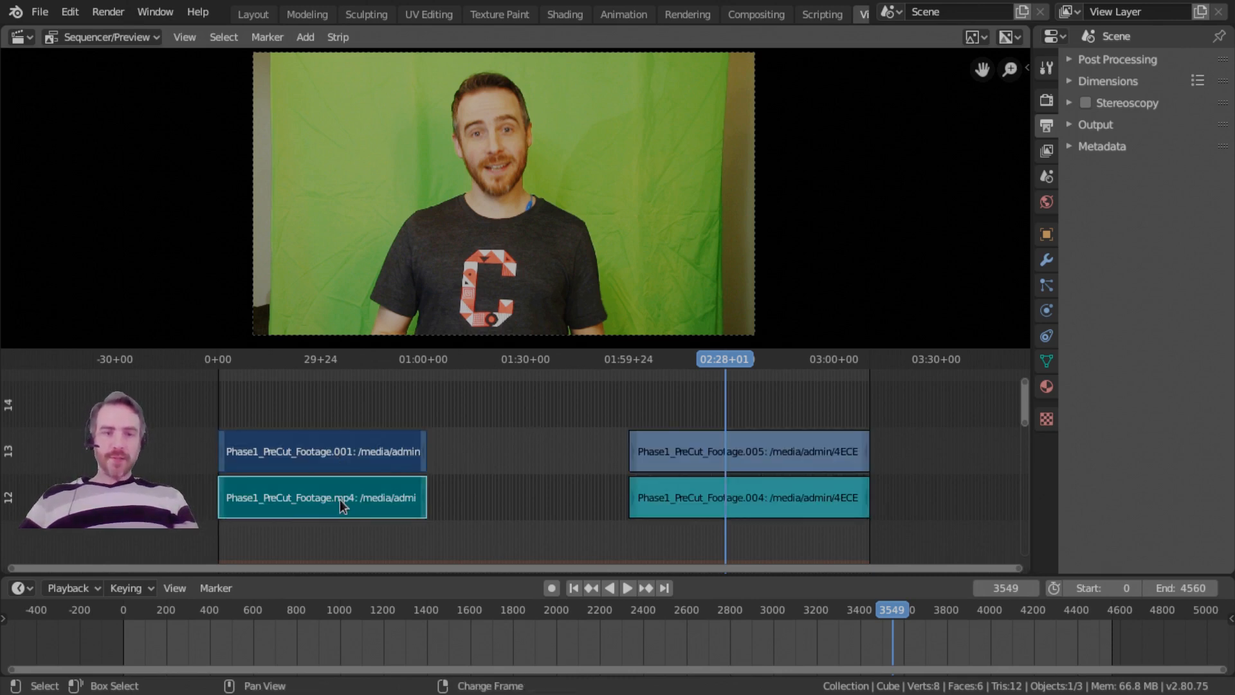
pyautogui.keyDown('ctrl'); pyautogui.click(696, 457); pyautogui.keyUp('ctrl')
pyautogui.keyDown('ctrl'); pyautogui.click(704, 494); pyautogui.keyUp('ctrl')
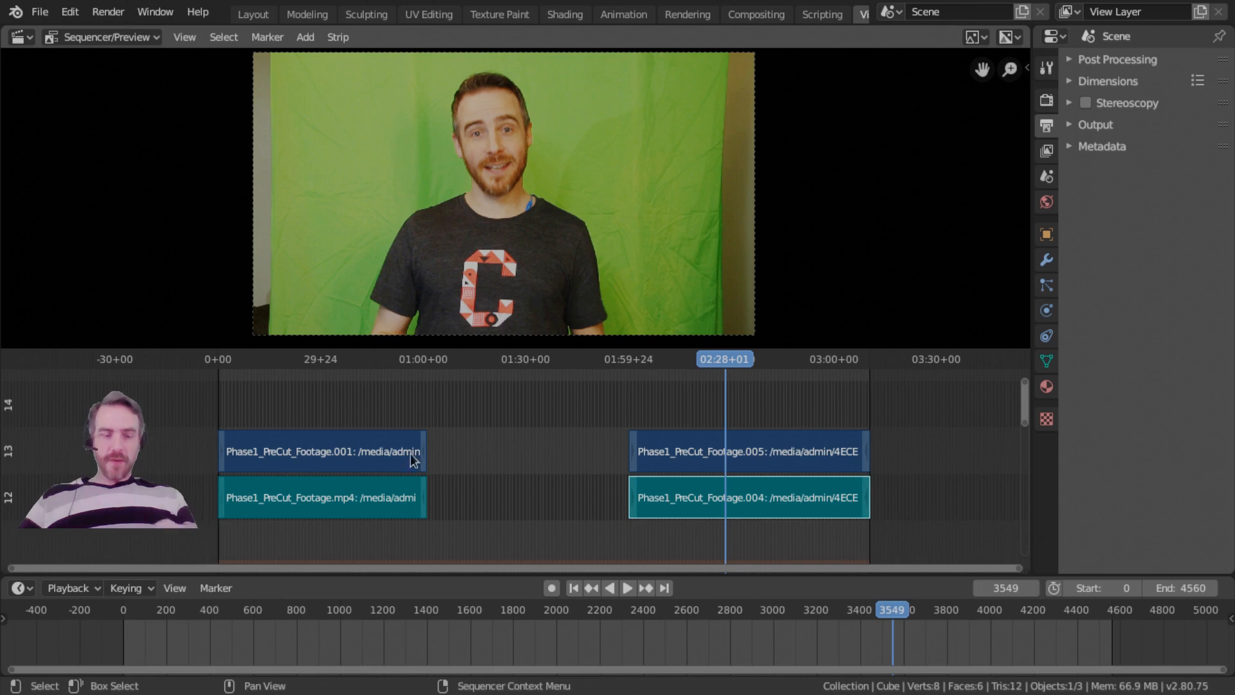
pyautogui.keyDown('ctrl'); pyautogui.click(342, 454); pyautogui.keyUp('ctrl')
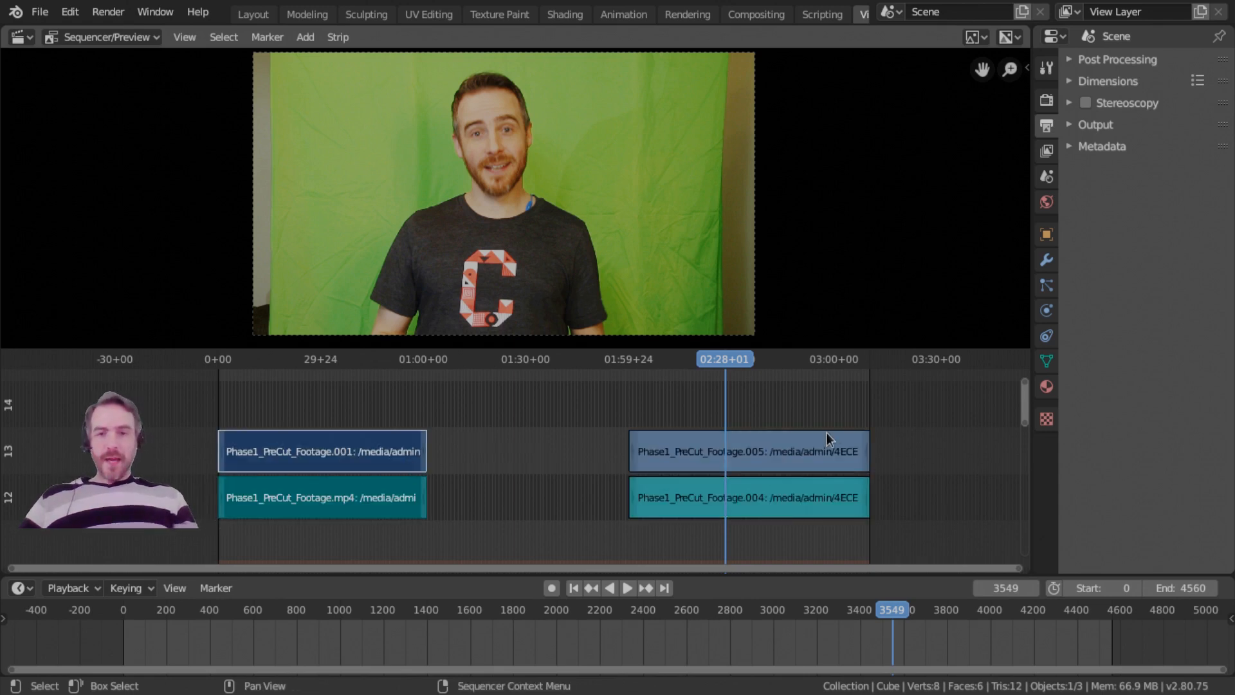
pyautogui.keyDown('ctrl'); pyautogui.click(814, 449); pyautogui.keyUp('ctrl')
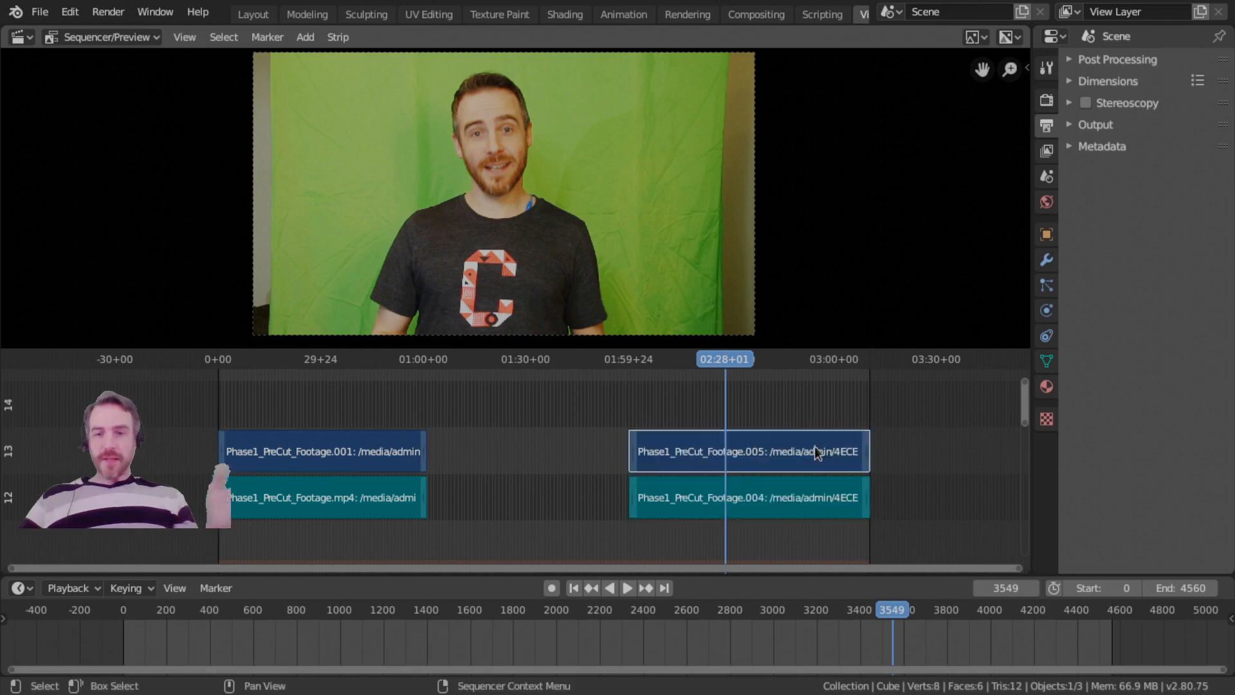
pyautogui.press('a')
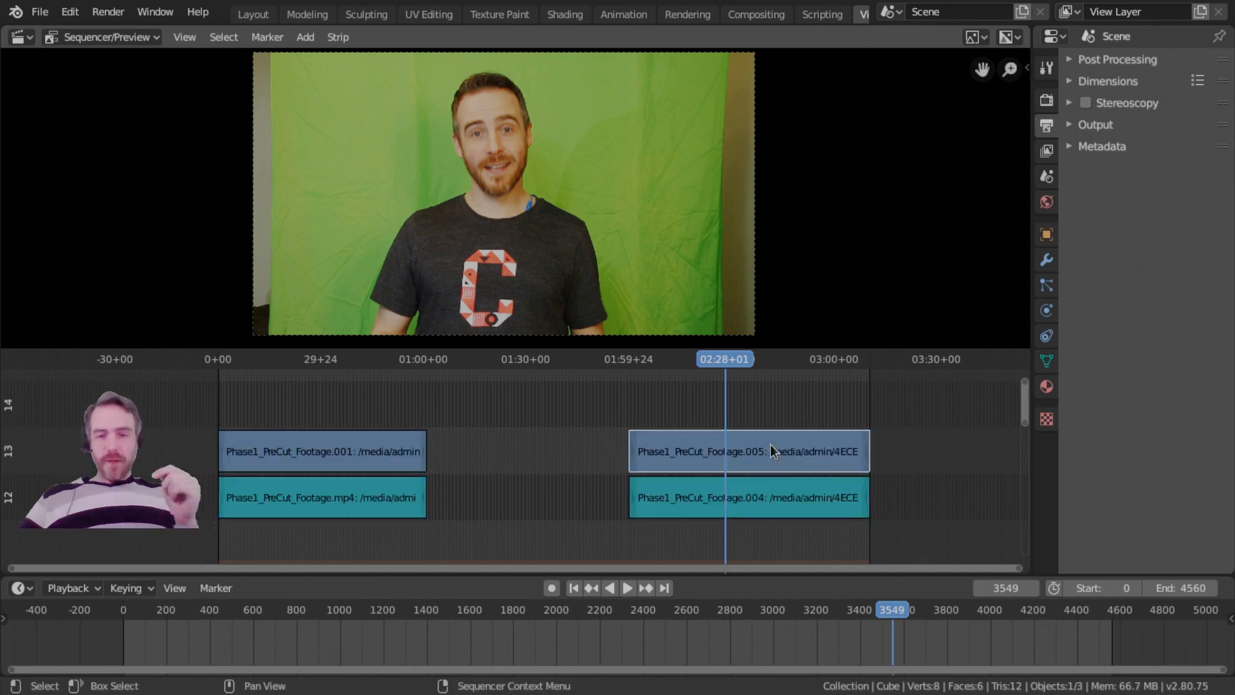
# Cut the last movie and sound strips at 02:28+01 and delete the segments after the cut.
pyautogui.keyDown('ctrl'); pyautogui.click(774, 457); pyautogui.keyUp('ctrl')
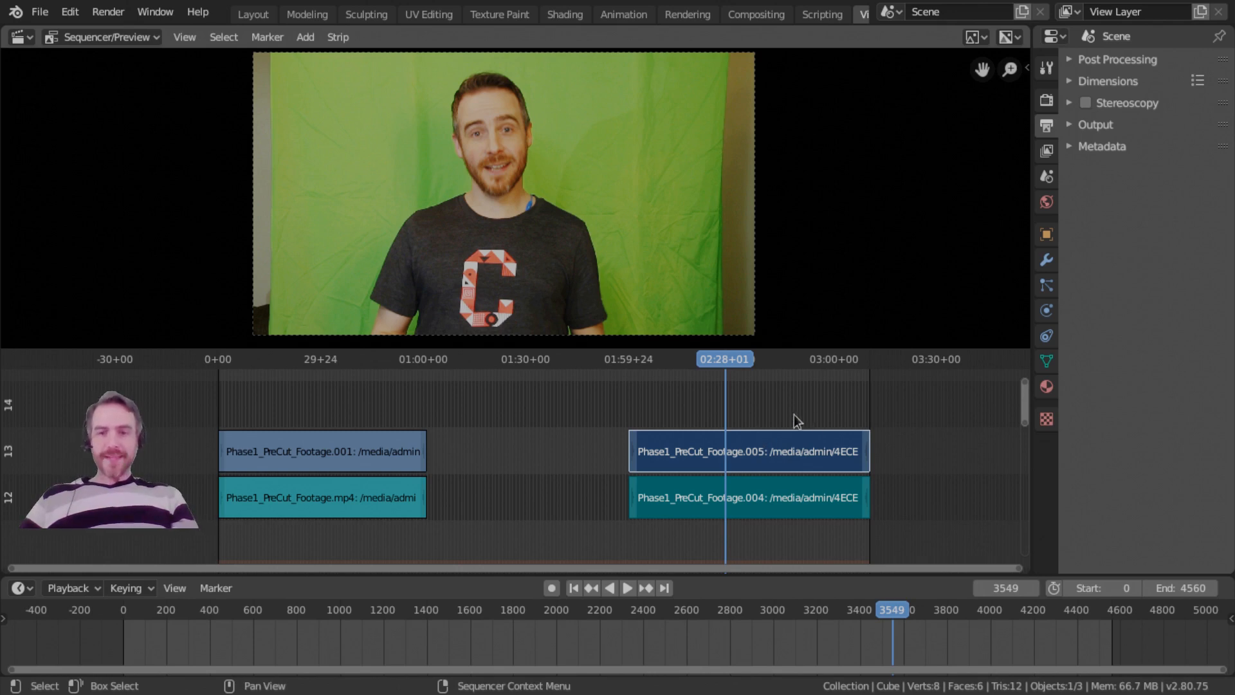
pyautogui.press('k')
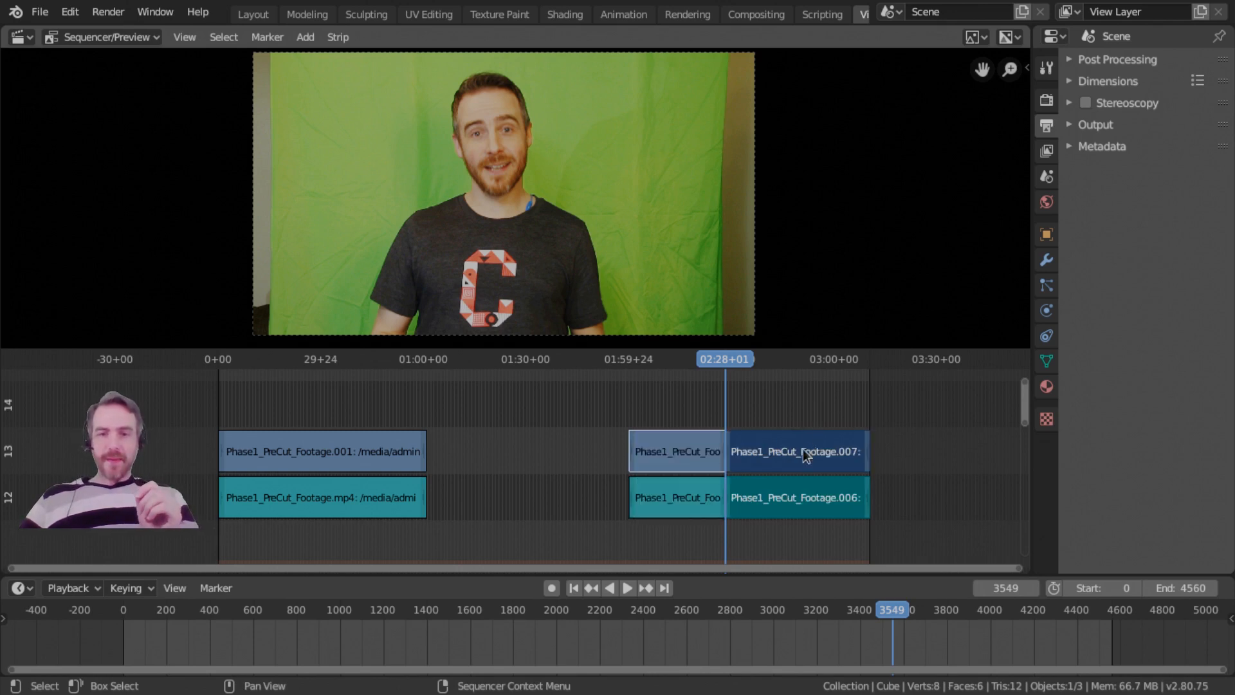
pyautogui.press('x')
pyautogui.click(814, 457)
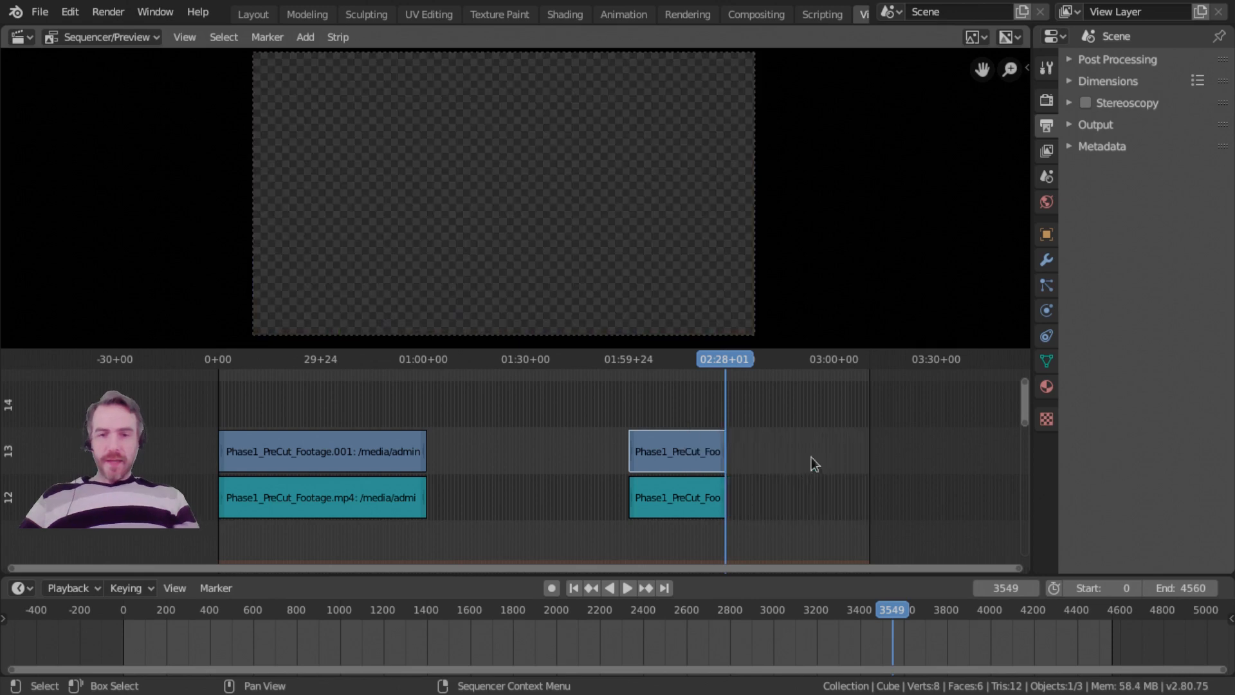
# Place the playhead at 50+09 and close the gap between the first and last footage pairs.
pyautogui.keyDown('ctrl'); pyautogui.moveTo(646, 443); pyautogui.dragTo(665, 494, button='middle'); pyautogui.keyUp('ctrl')
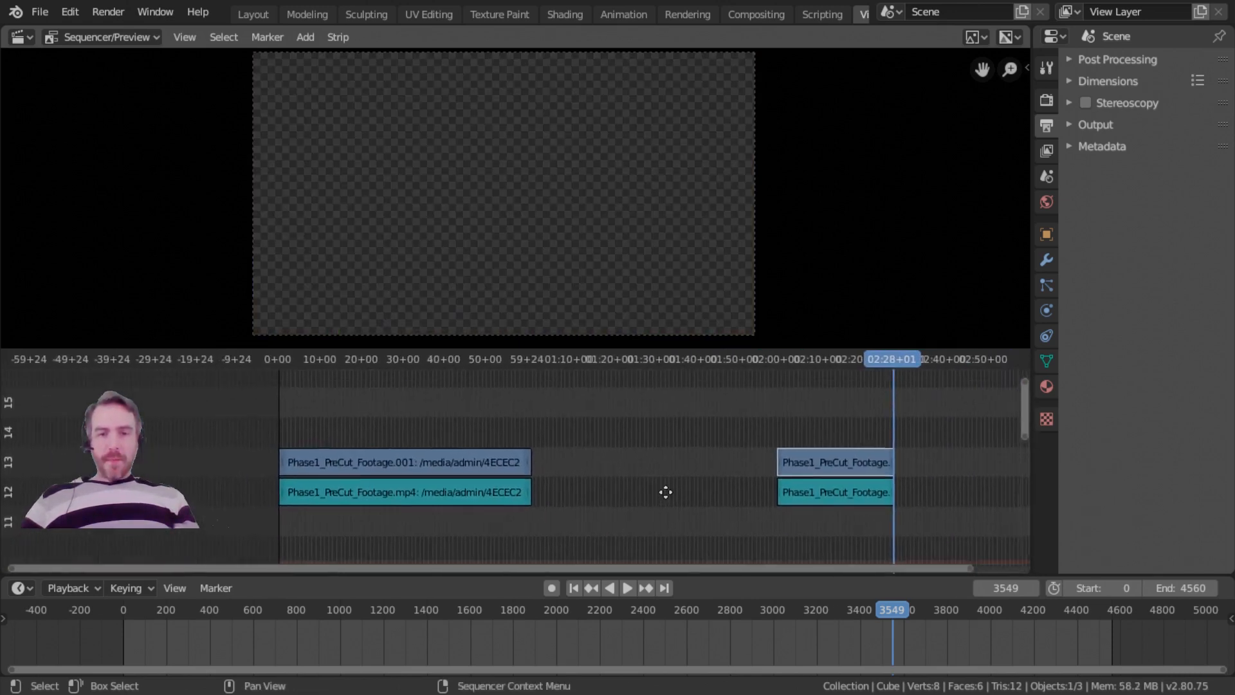
pyautogui.click(482, 361)
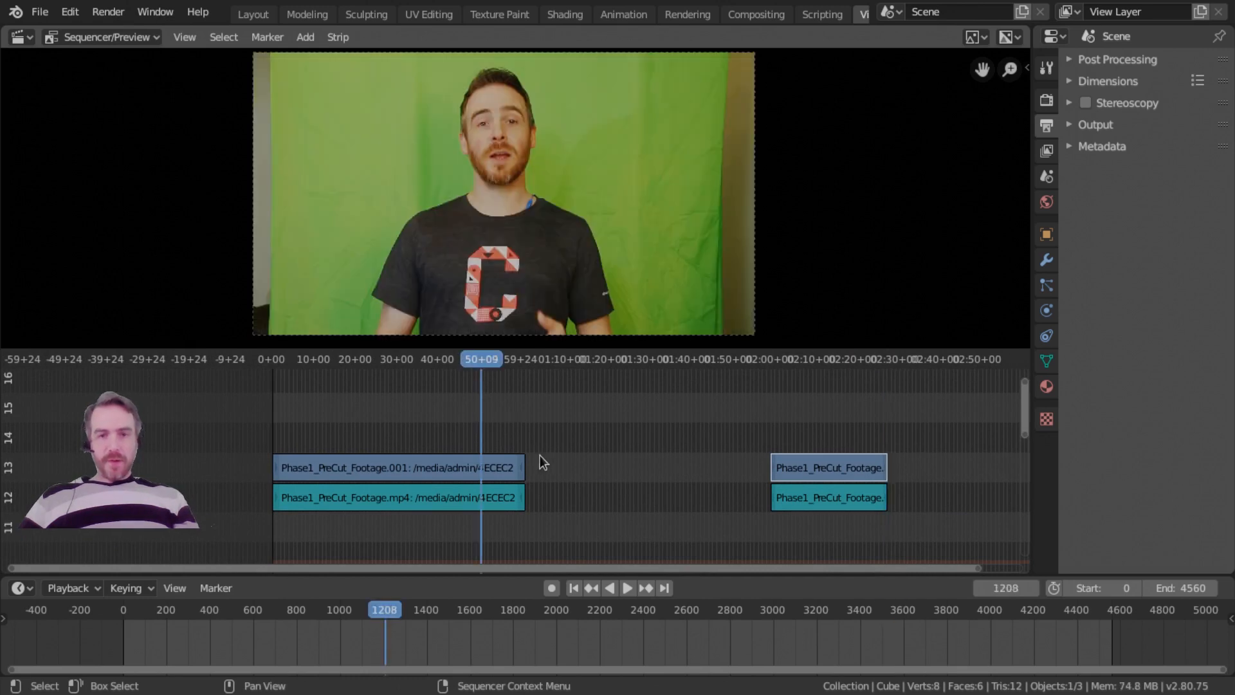
pyautogui.press('BackSpace')
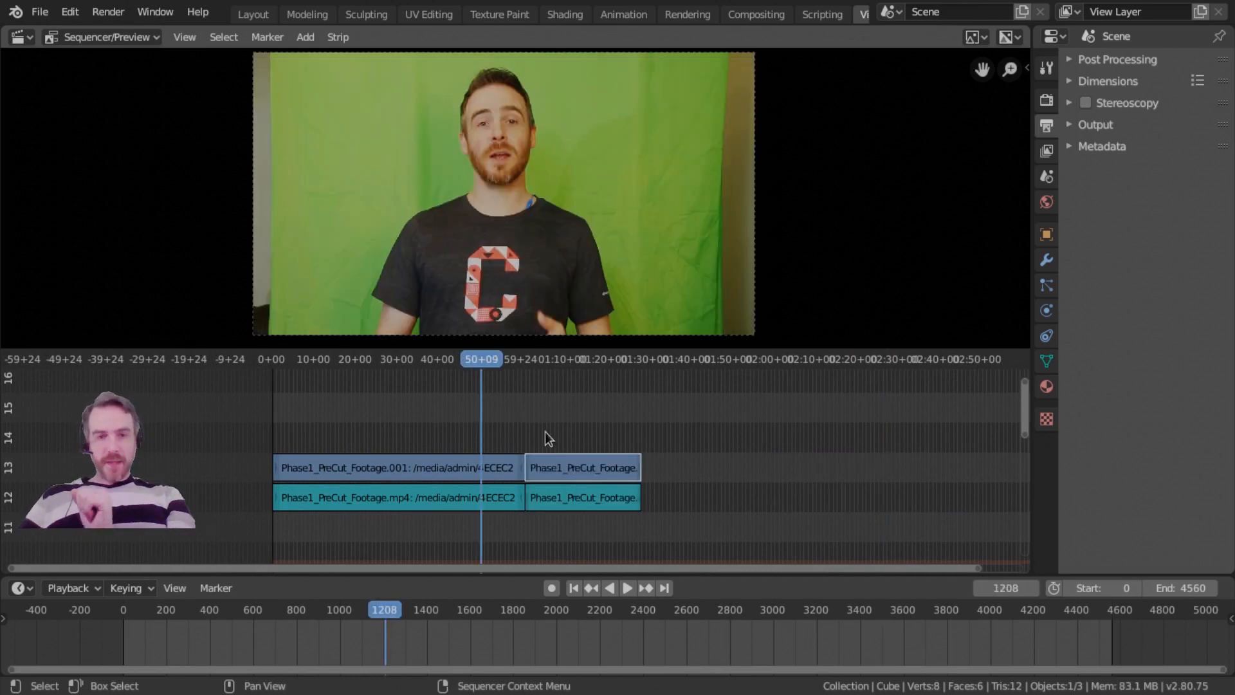
# Undo the gap removal between the two footage pairs.
pyautogui.moveTo(576, 461); pyautogui.dragTo(568, 421, button='middle')
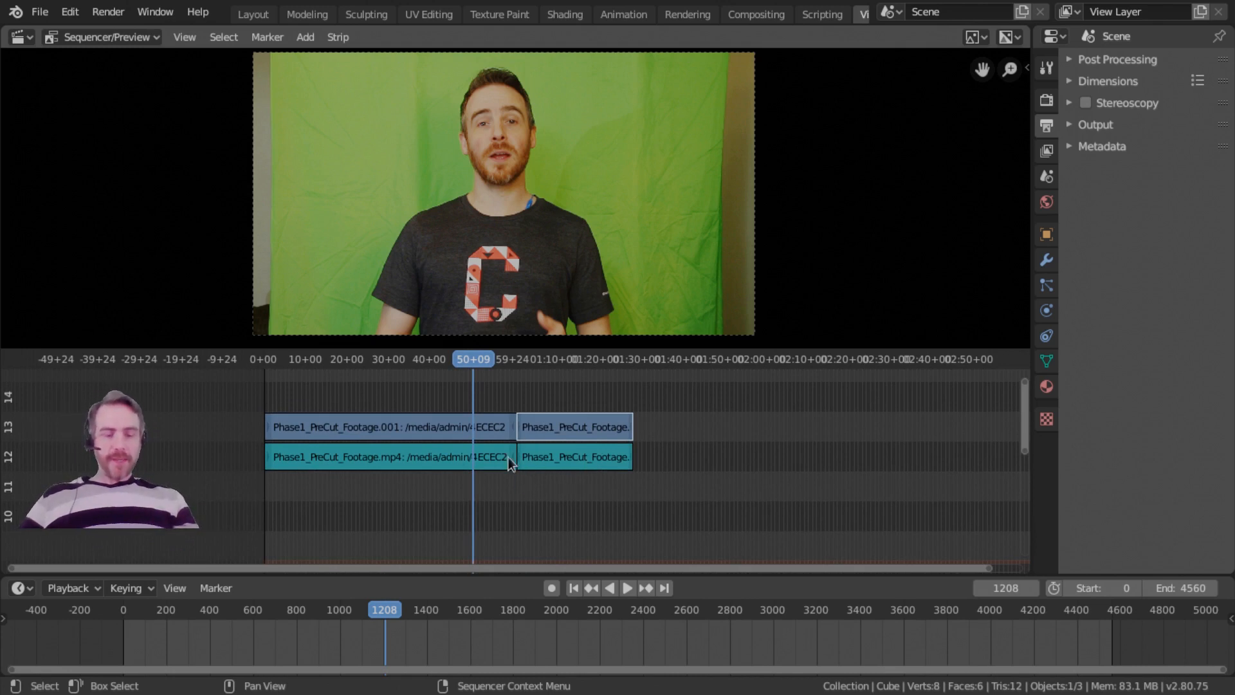
pyautogui.hotkey('ctrl', 'z')
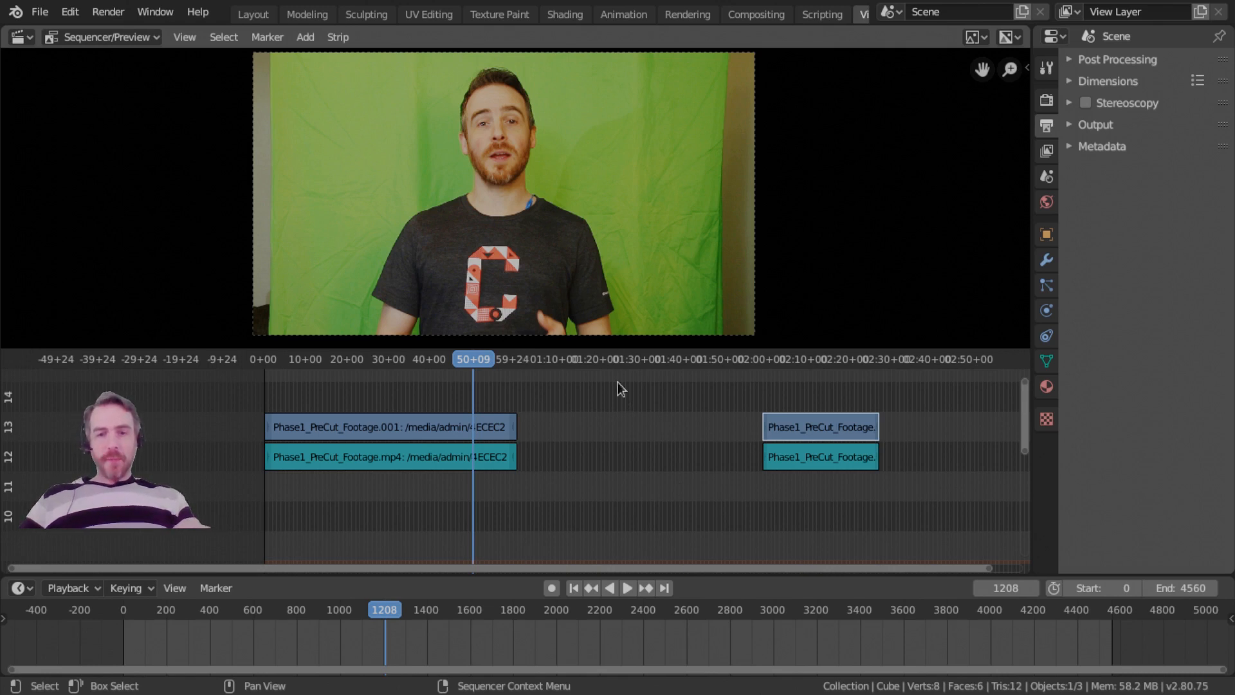
pyautogui.scroll(-2, 614, 521)
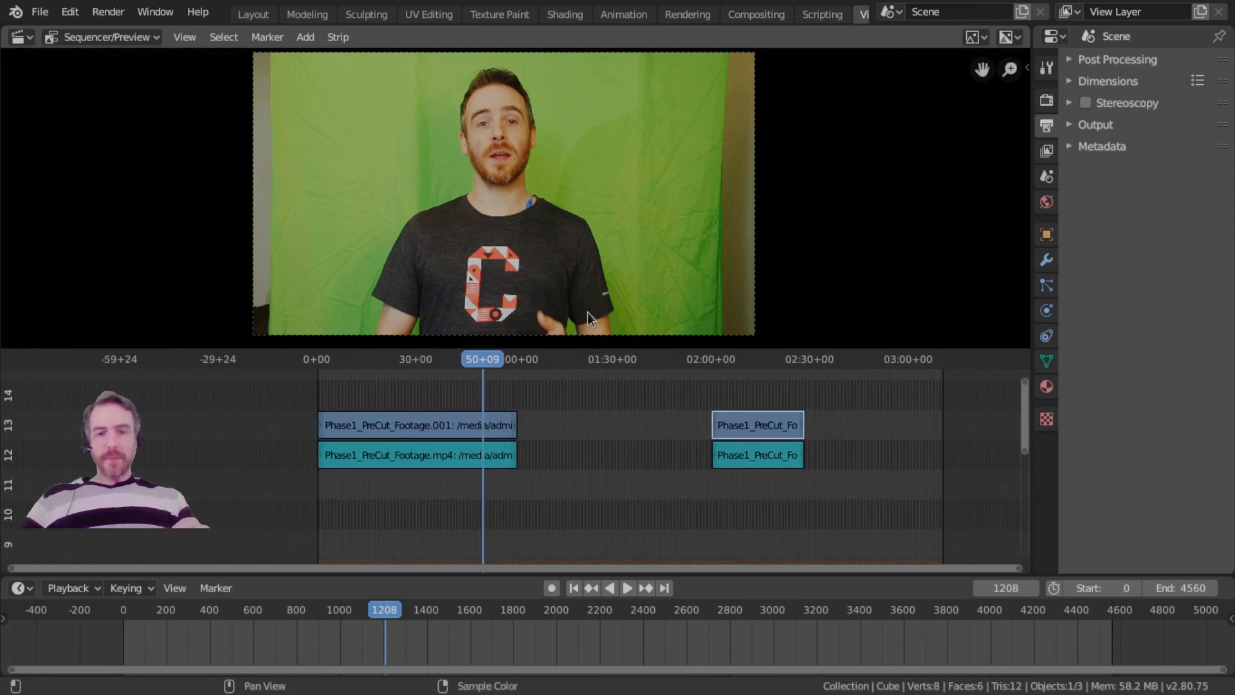
pyautogui.moveTo(625, 376); pyautogui.dragTo(529, 382, button='middle')
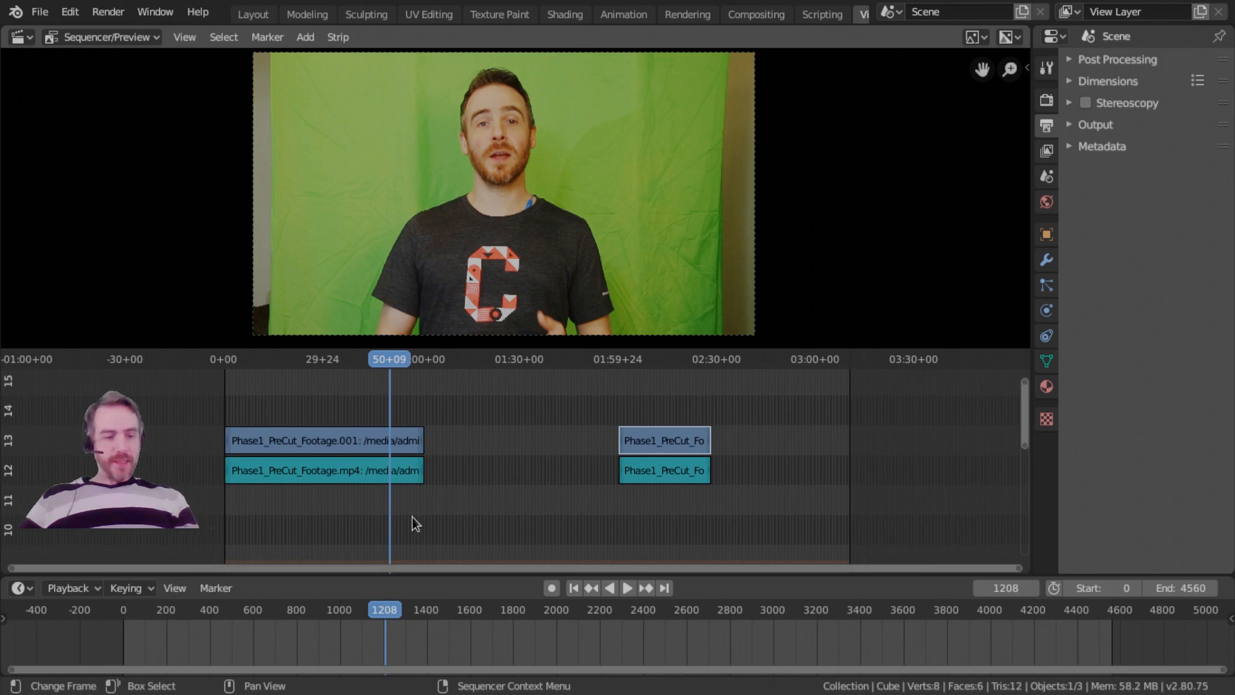
# Add a Color strip at the playhead, looking over the available effect strips first.
pyautogui.hotkey('shift', 'a')
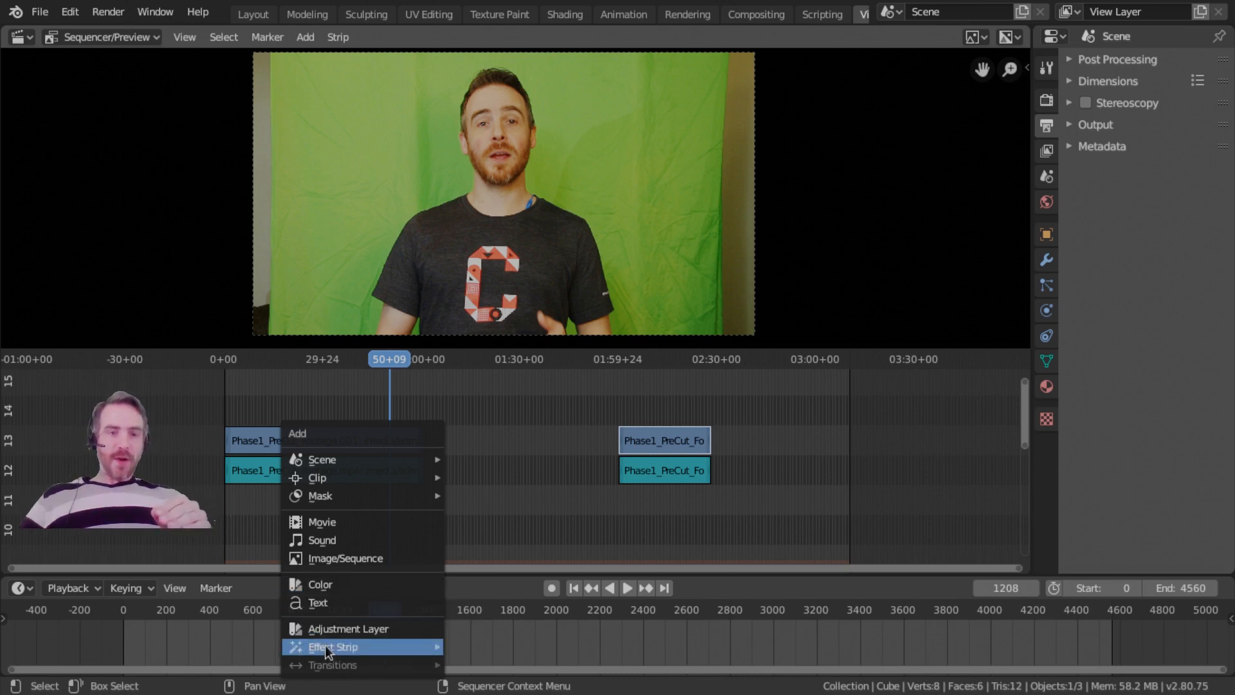
pyautogui.moveTo(326, 644)
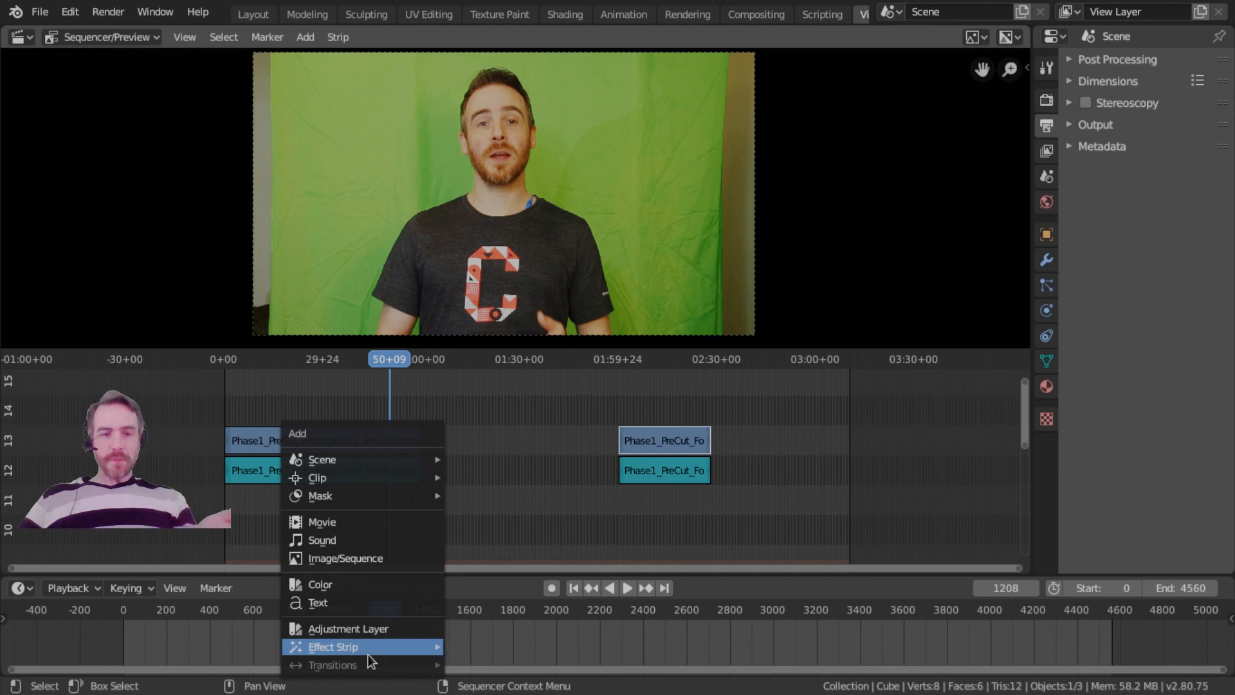
pyautogui.moveTo(374, 647)
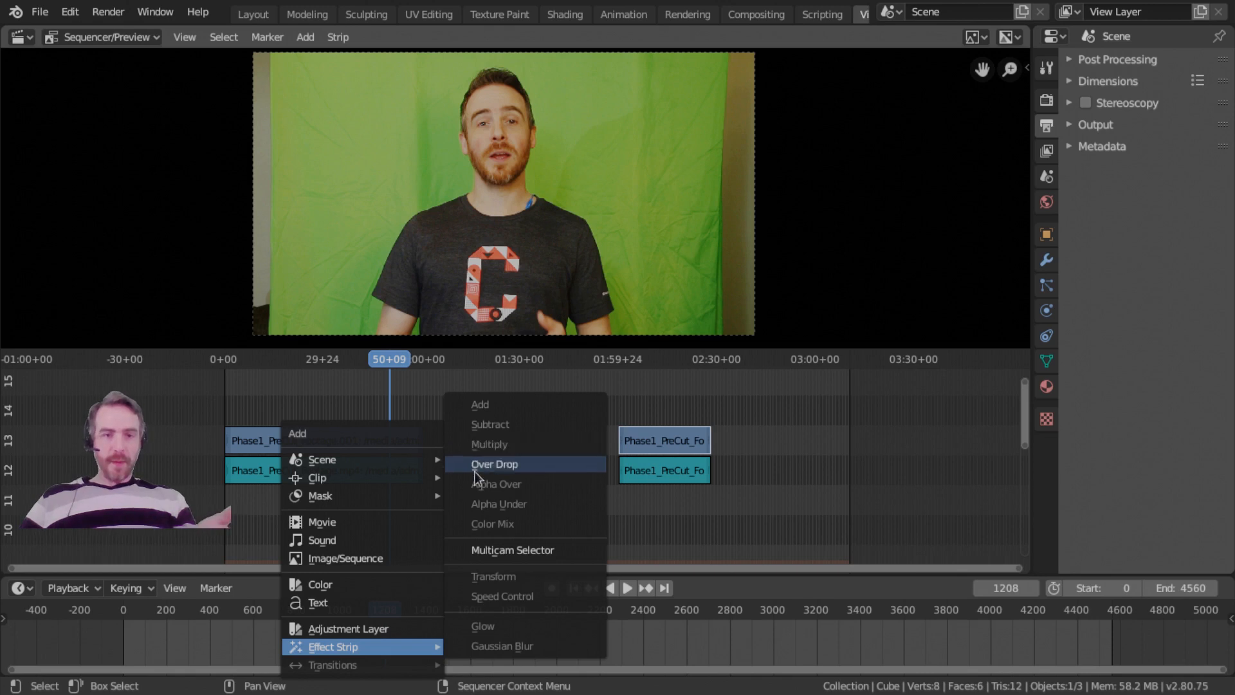
pyautogui.click(341, 584)
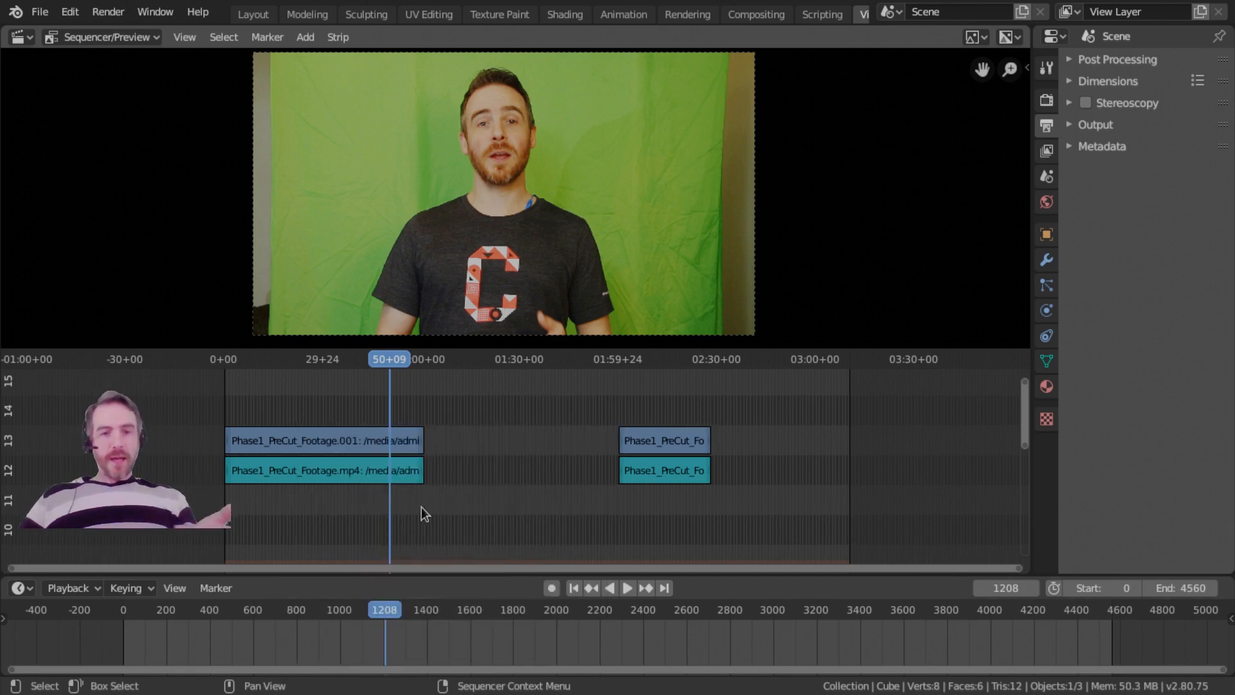
# Select all four footage strips and move them straight down seven channels to channels 5 and 6.
pyautogui.moveTo(428, 507); pyautogui.dragTo(385, 412, button='middle')
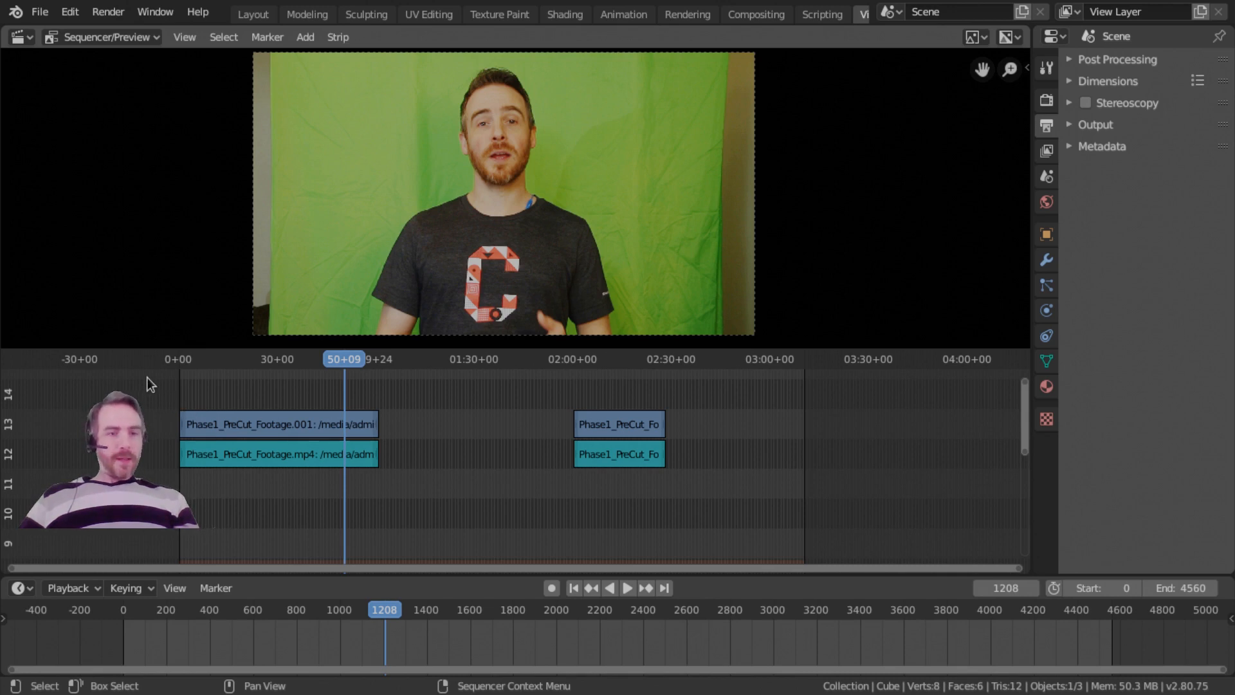
pyautogui.moveTo(157, 377); pyautogui.dragTo(698, 493)
pyautogui.press('Delete')
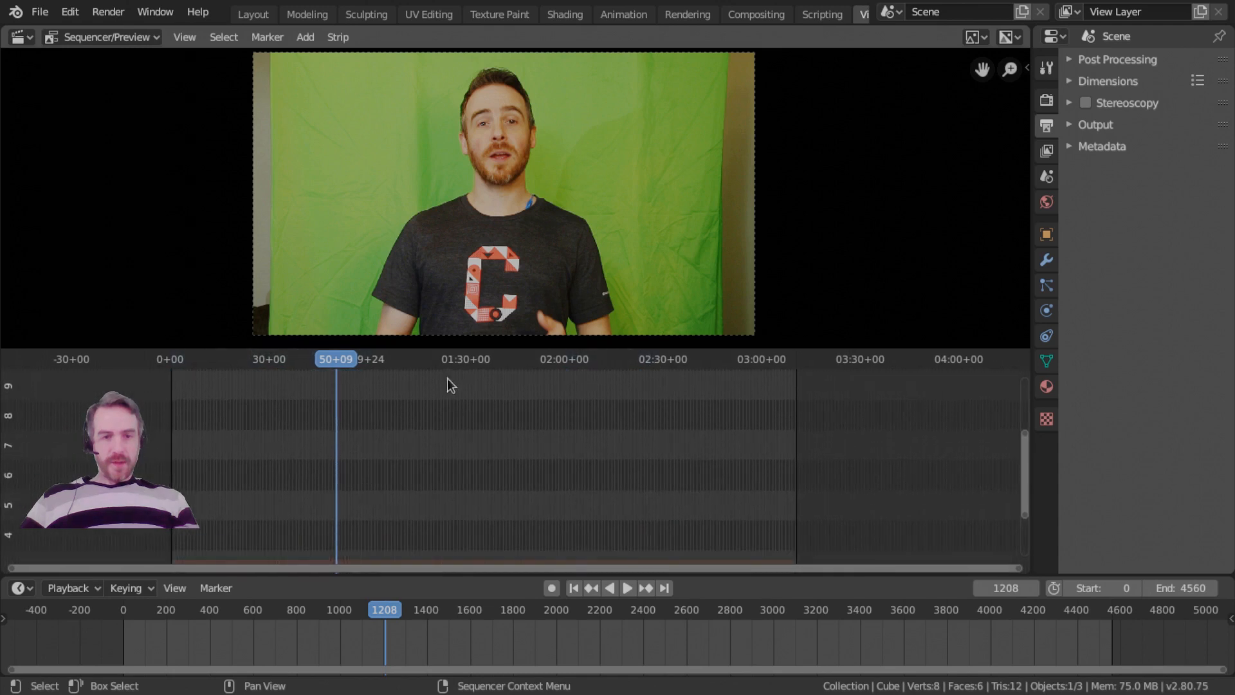
pyautogui.press('g')
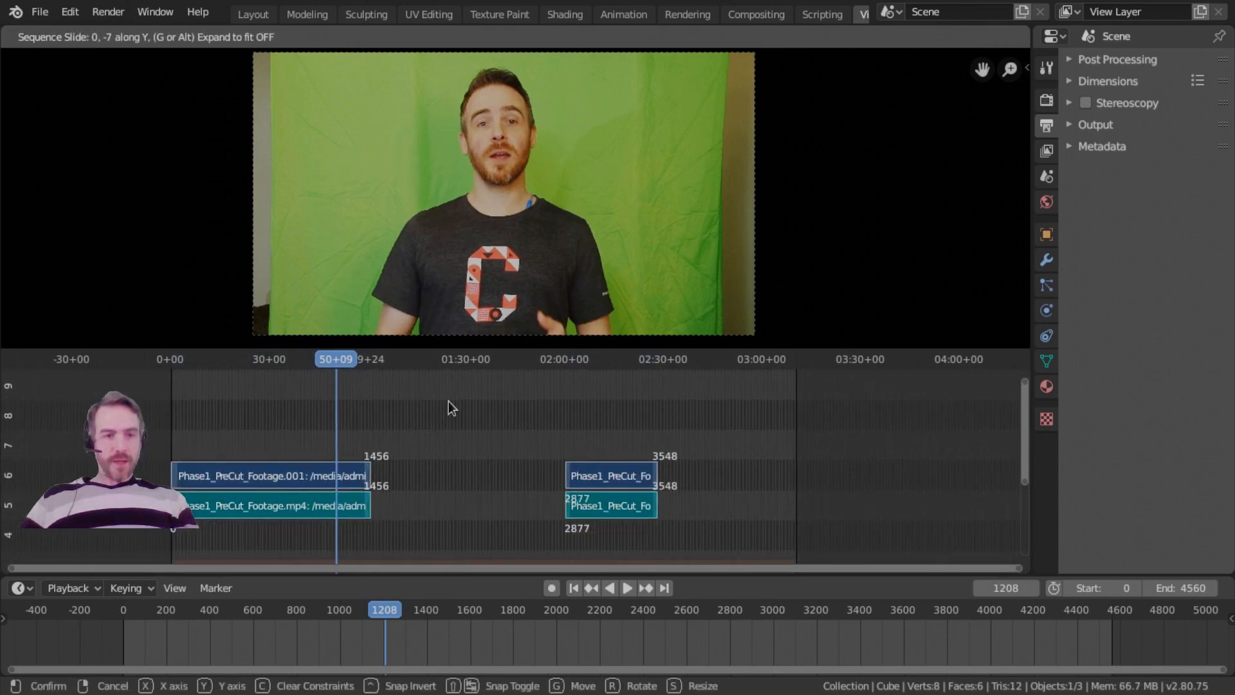
pyautogui.click(486, 384)
pyautogui.moveTo(486, 384); pyautogui.dragTo(473, 395, button='middle')
pyautogui.moveTo(429, 451); pyautogui.dragTo(407, 424, button='middle')
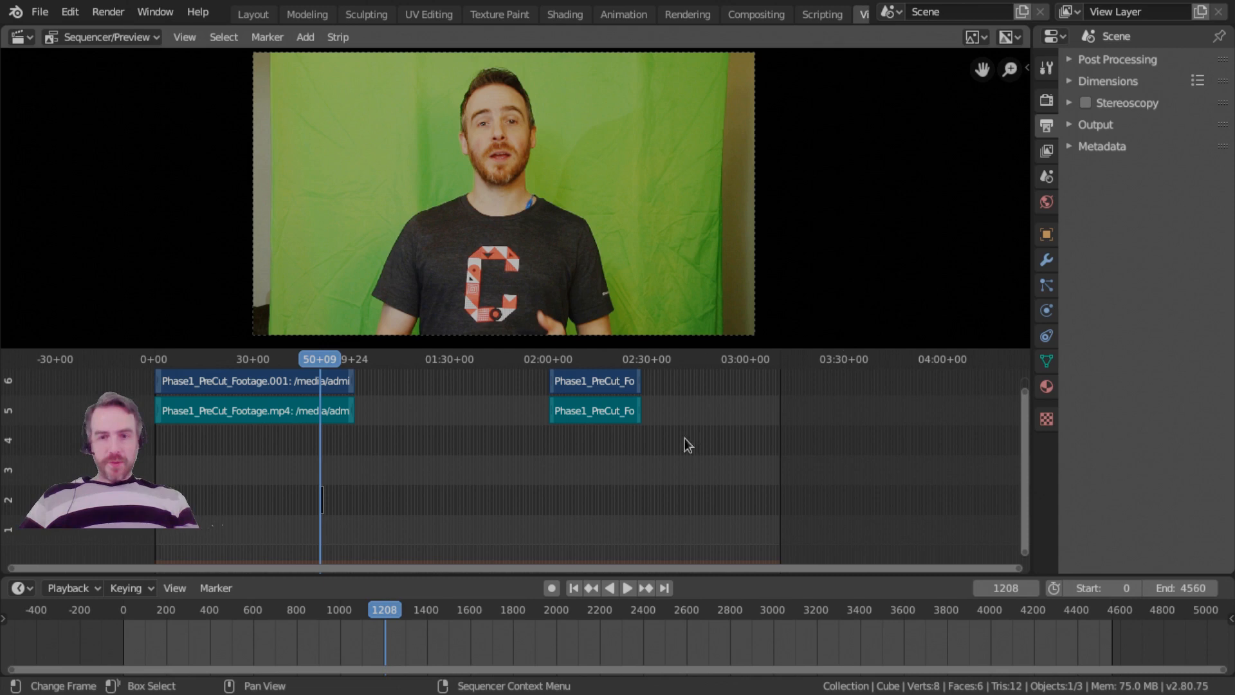
# Maximize the sequencer area and show the properties of the Color strip.
pyautogui.hotkey('ctrl', 'space')
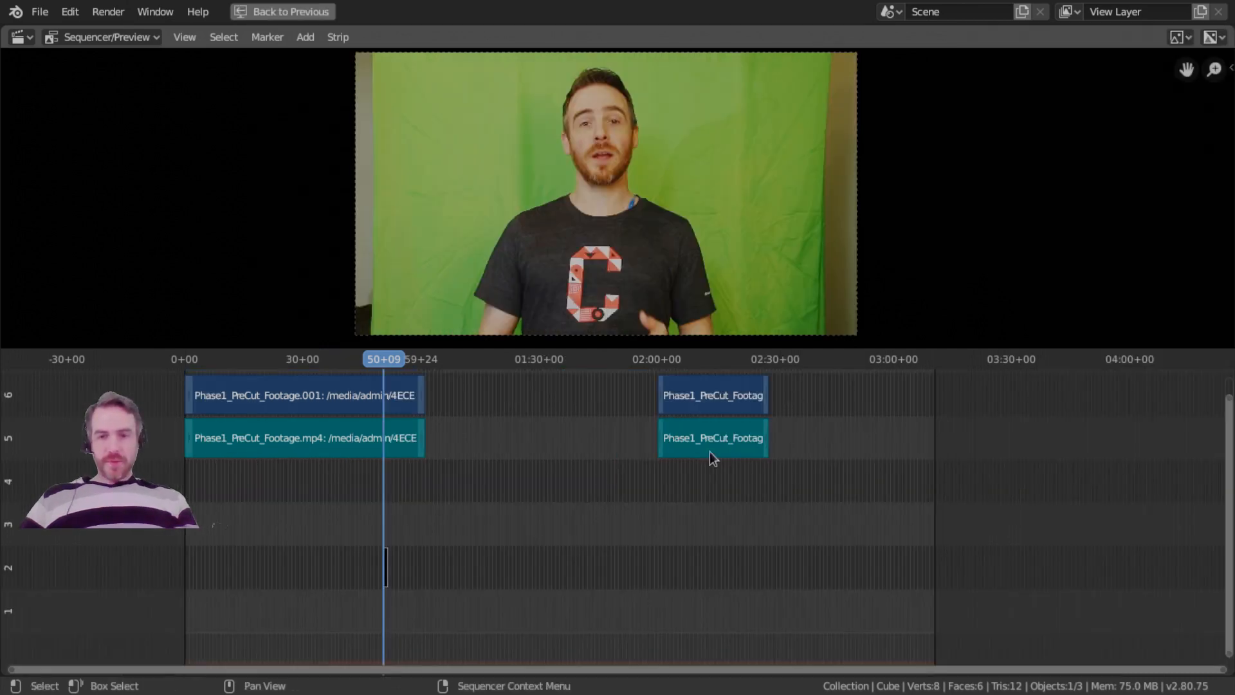
pyautogui.press('n')
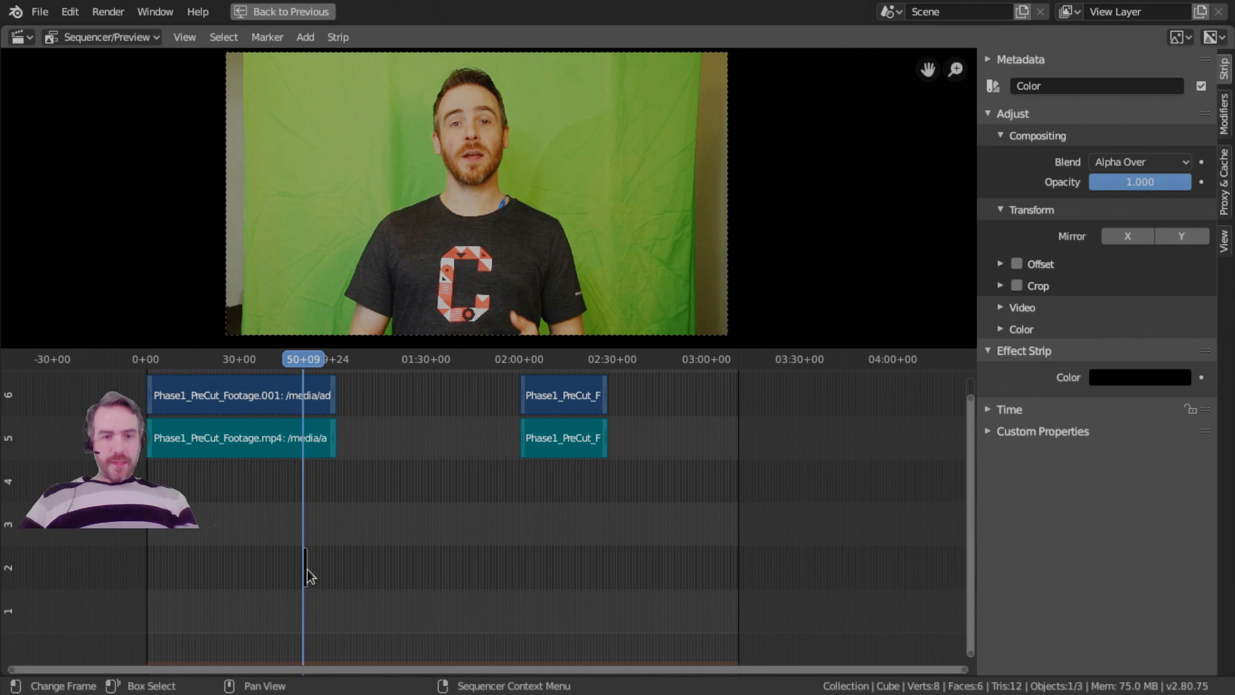
# Extend the Color strip by moving only its end handle out to about frame 1479.
pyautogui.press('a')
pyautogui.hotkey('shift', 'b')
pyautogui.moveTo(273, 531); pyautogui.dragTo(386, 582)
pyautogui.scroll(-2, 431, 534)
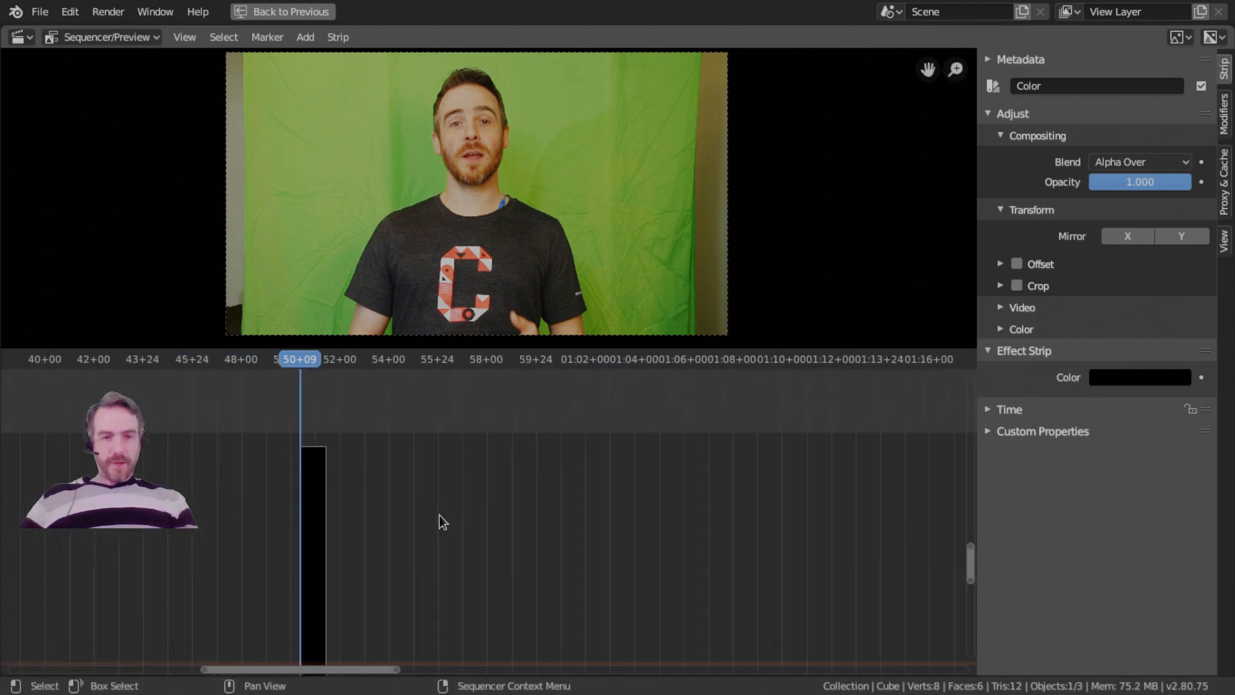
pyautogui.click(335, 561)
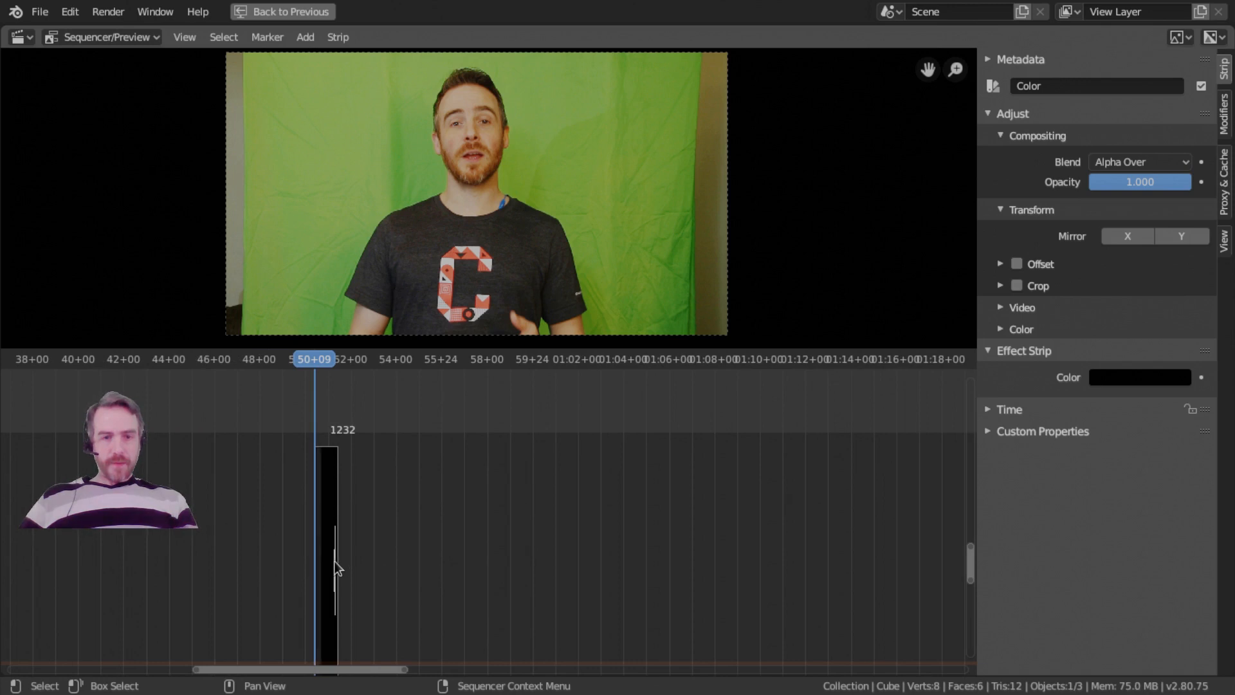
pyautogui.press('g')
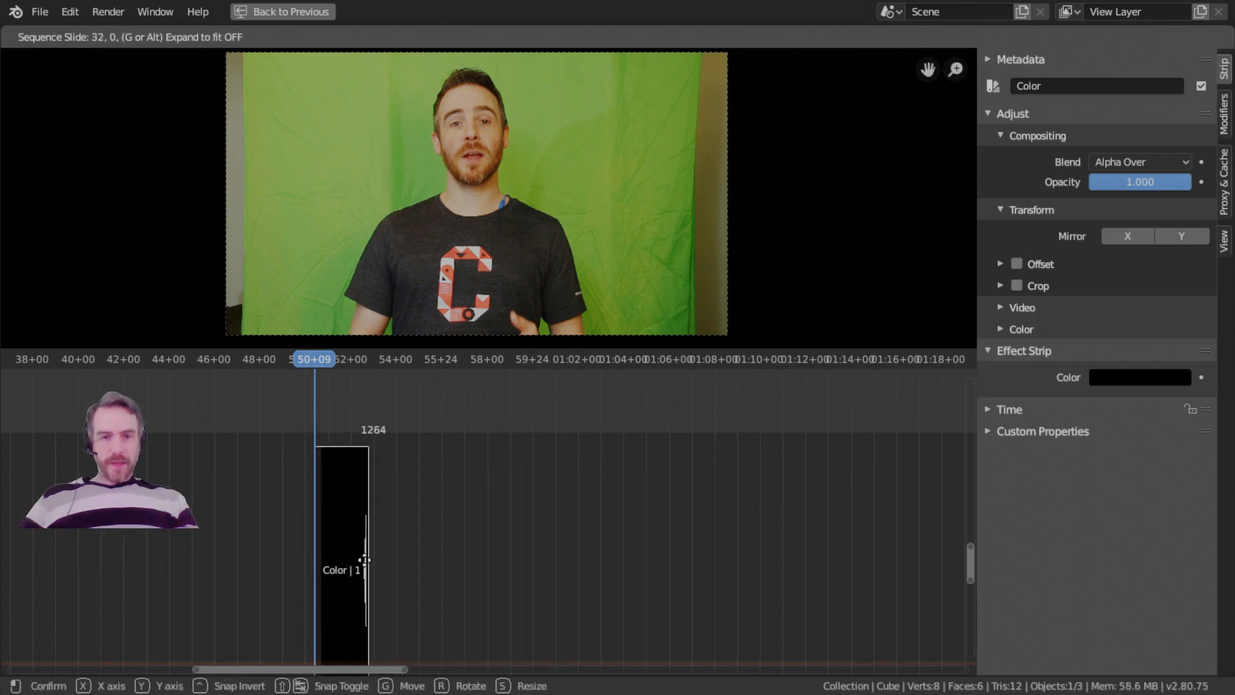
pyautogui.click(569, 543)
pyautogui.scroll(-1, 637, 517)
pyautogui.keyDown('ctrl'); pyautogui.moveTo(634, 509); pyautogui.dragTo(639, 571, button='middle'); pyautogui.keyUp('ctrl')
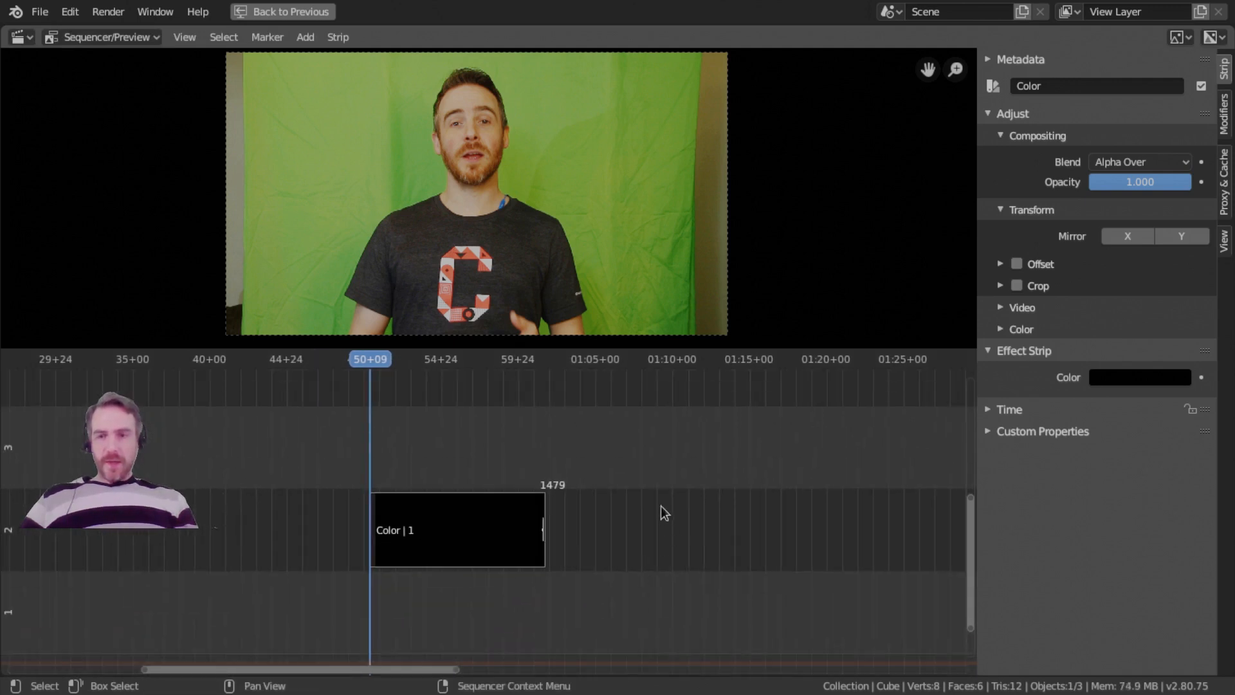
pyautogui.scroll(-1, 759, 431)
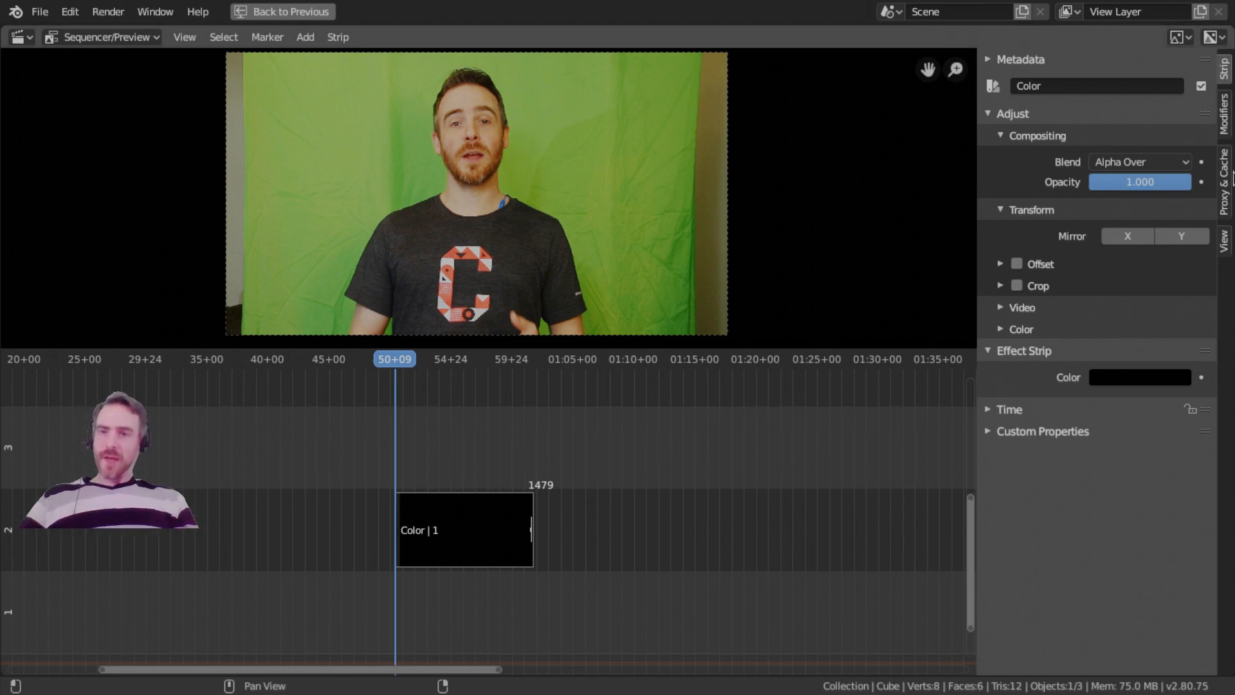
# Look through the Strip, Modifiers, Proxy & Cache and View settings of the sequencer sidebar.
pyautogui.click(1225, 241)
pyautogui.click(1226, 202)
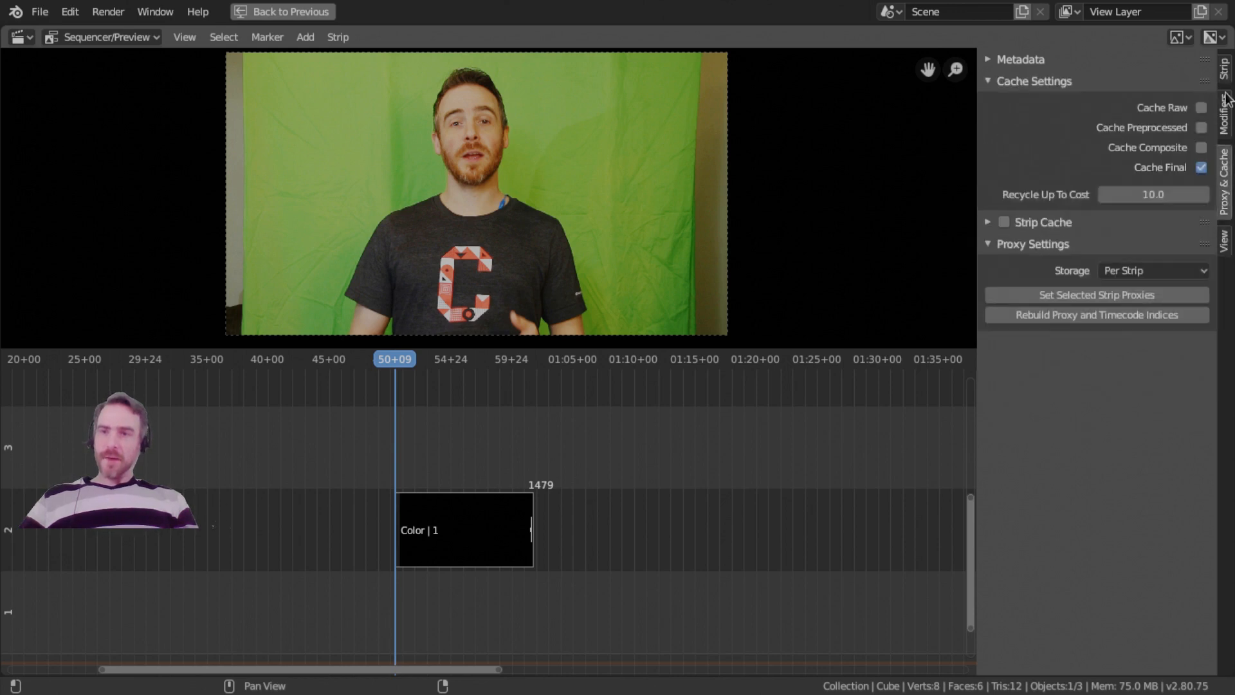
pyautogui.click(1225, 68)
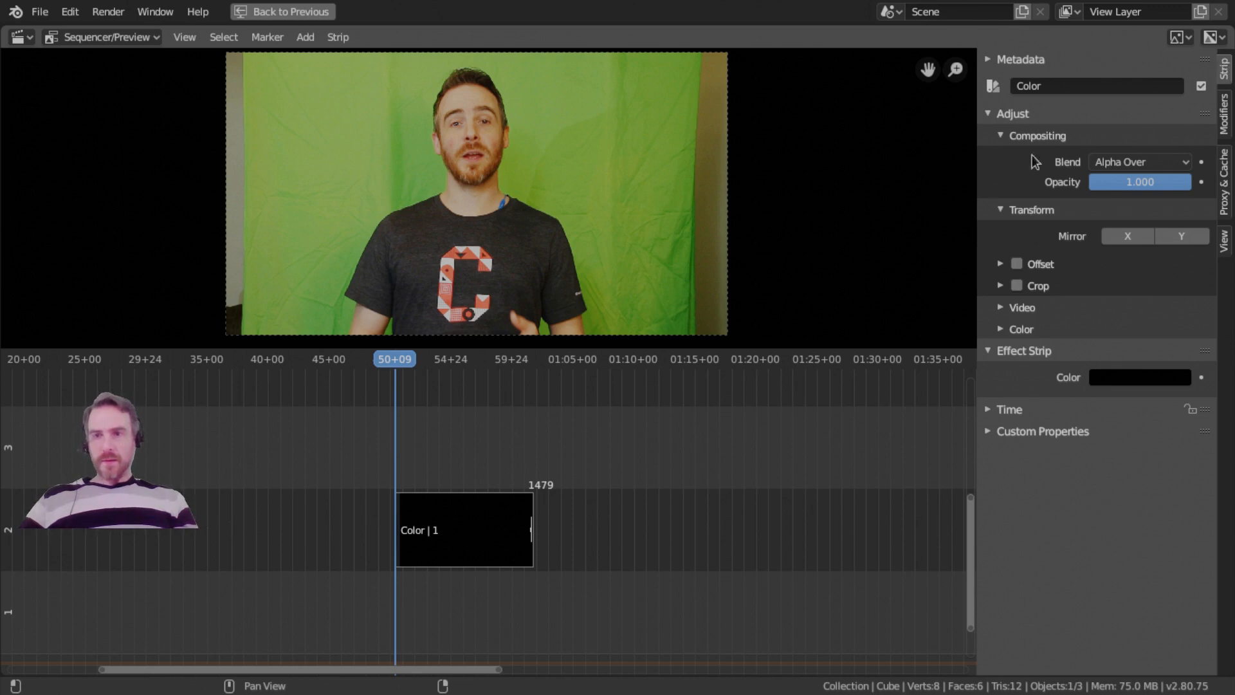
pyautogui.click(1228, 106)
pyautogui.click(1227, 200)
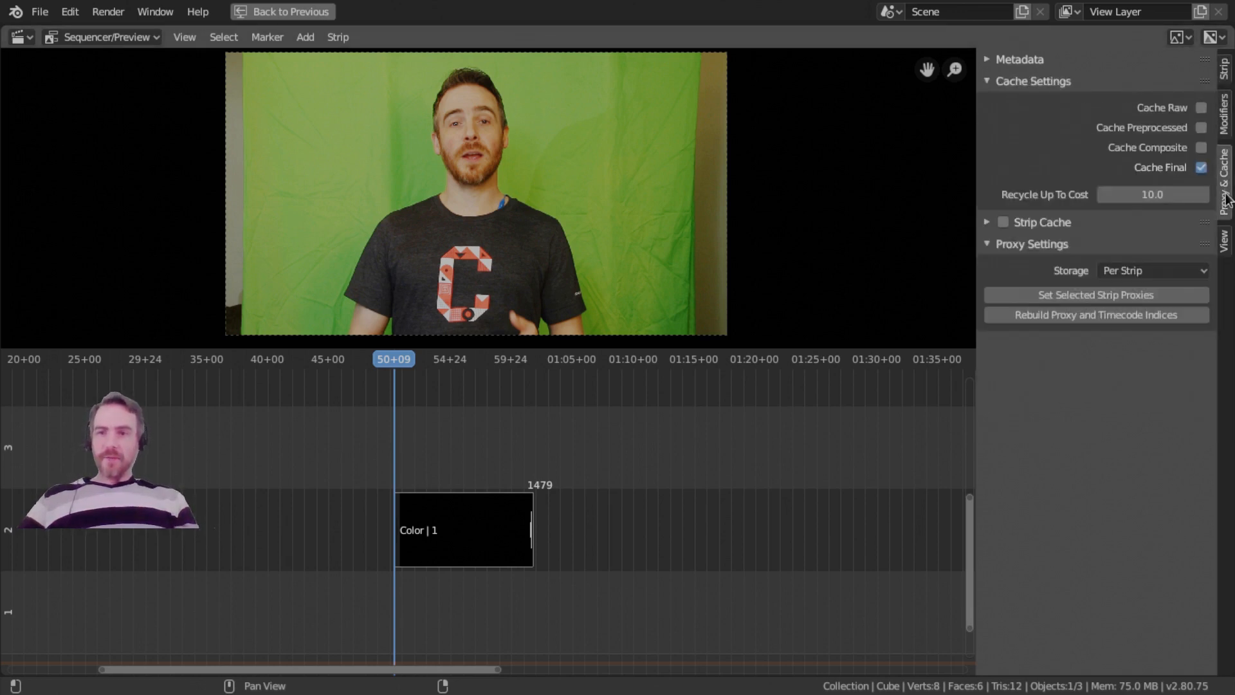
pyautogui.click(1225, 242)
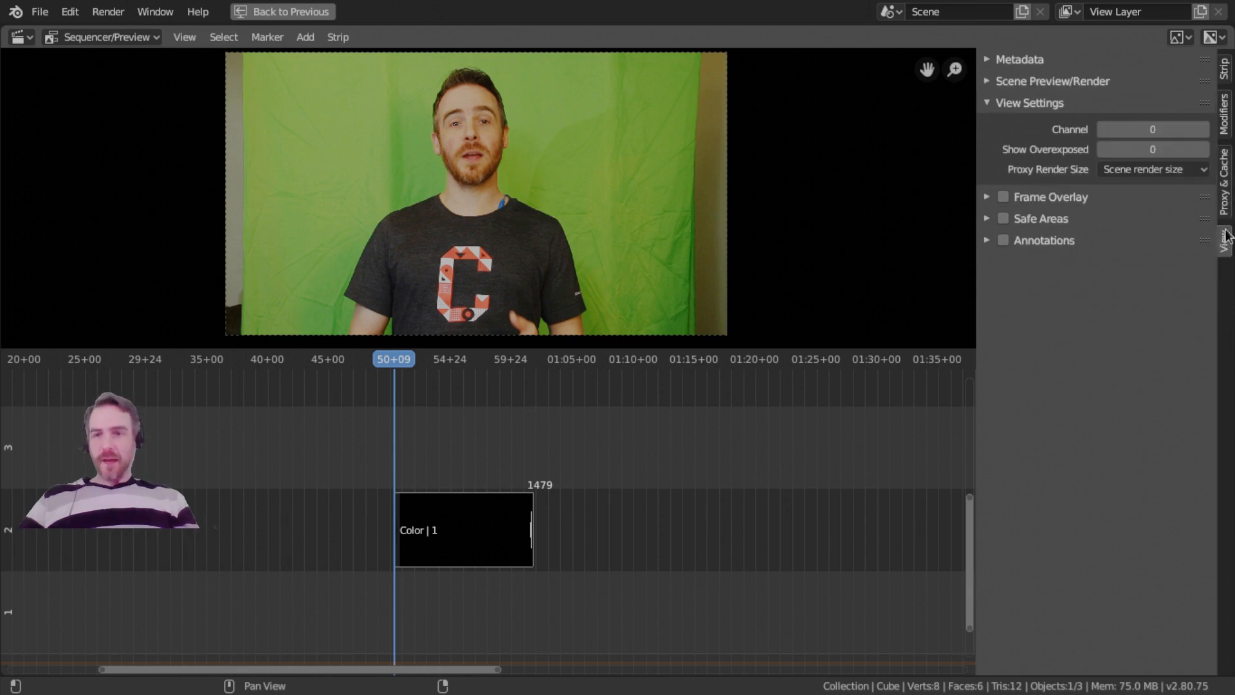
pyautogui.click(1226, 71)
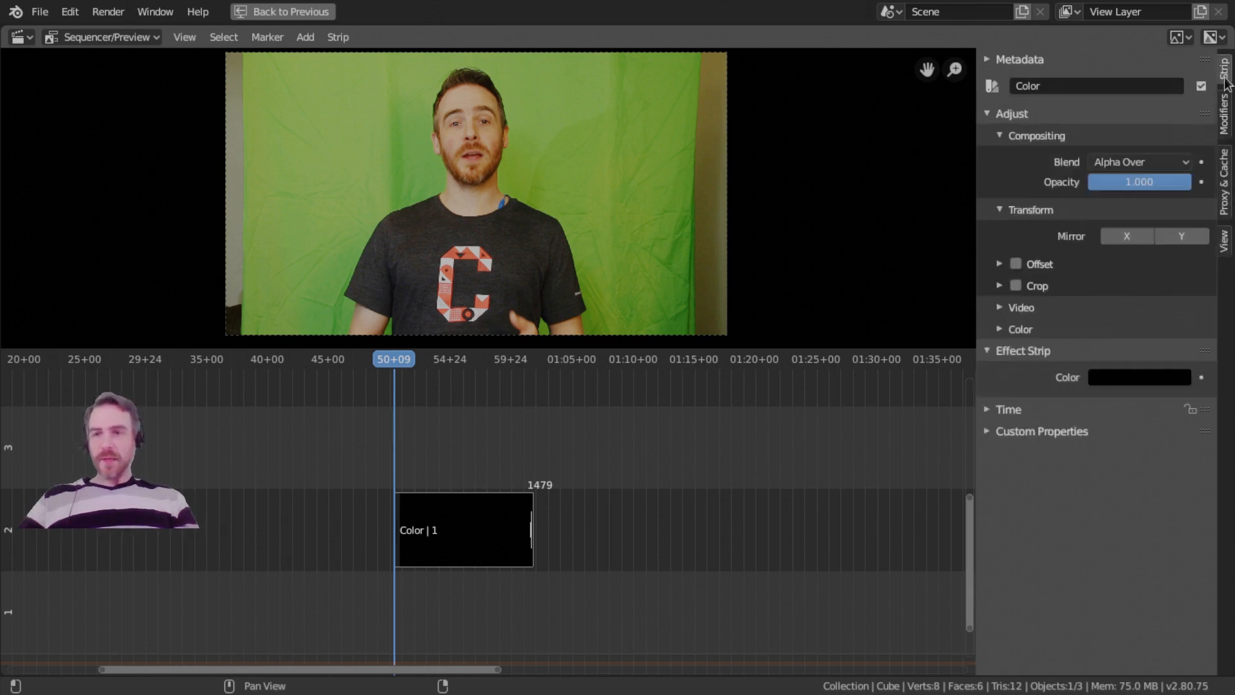
pyautogui.click(1226, 119)
pyautogui.click(1224, 77)
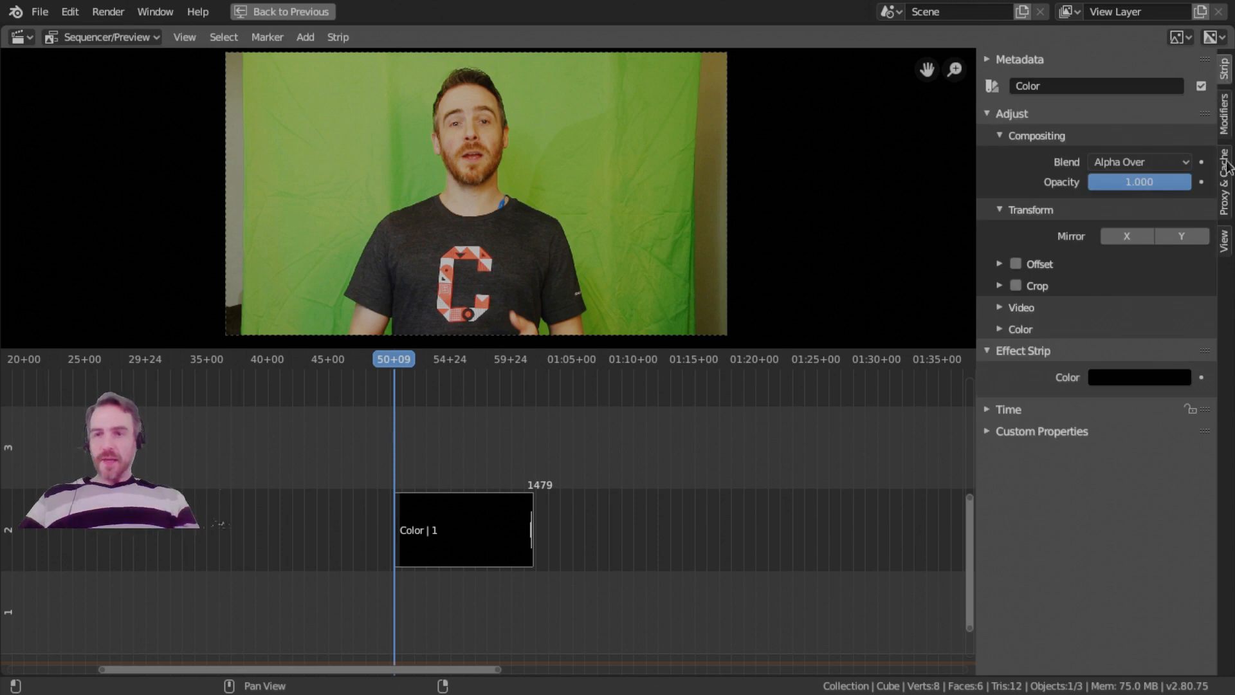
pyautogui.click(1228, 201)
pyautogui.click(1228, 239)
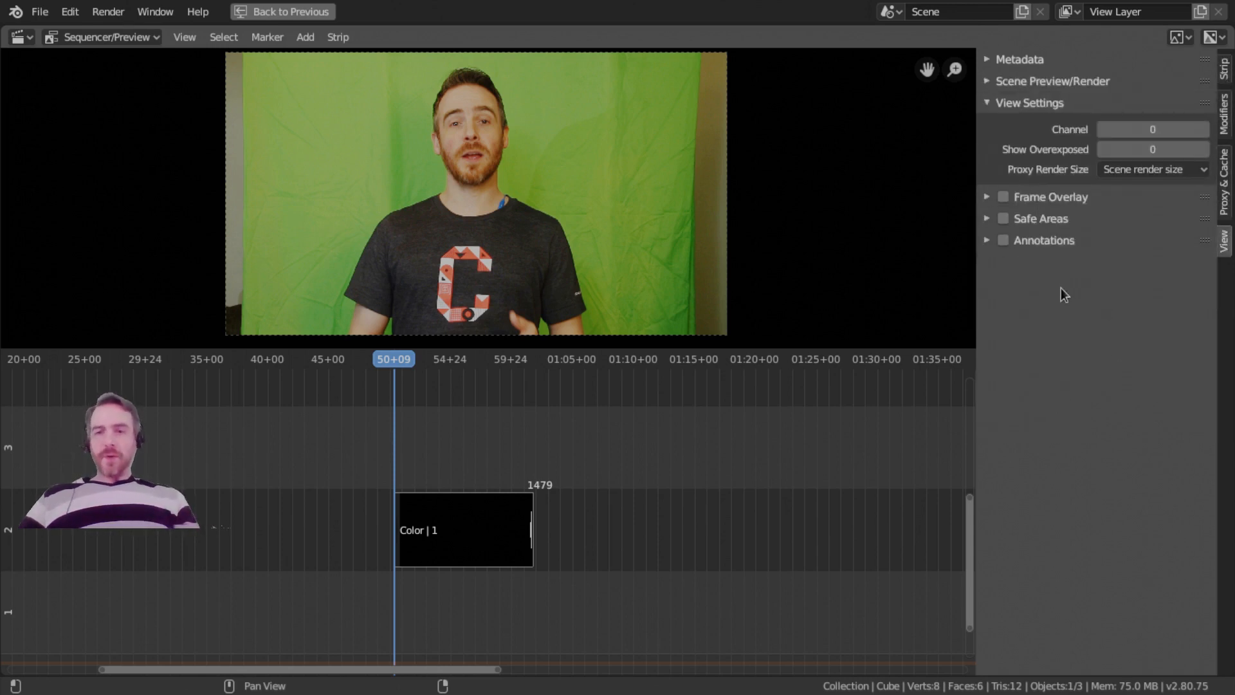
# Expand and collapse all sections of the View settings to look over their contents.
pyautogui.click(1015, 79)
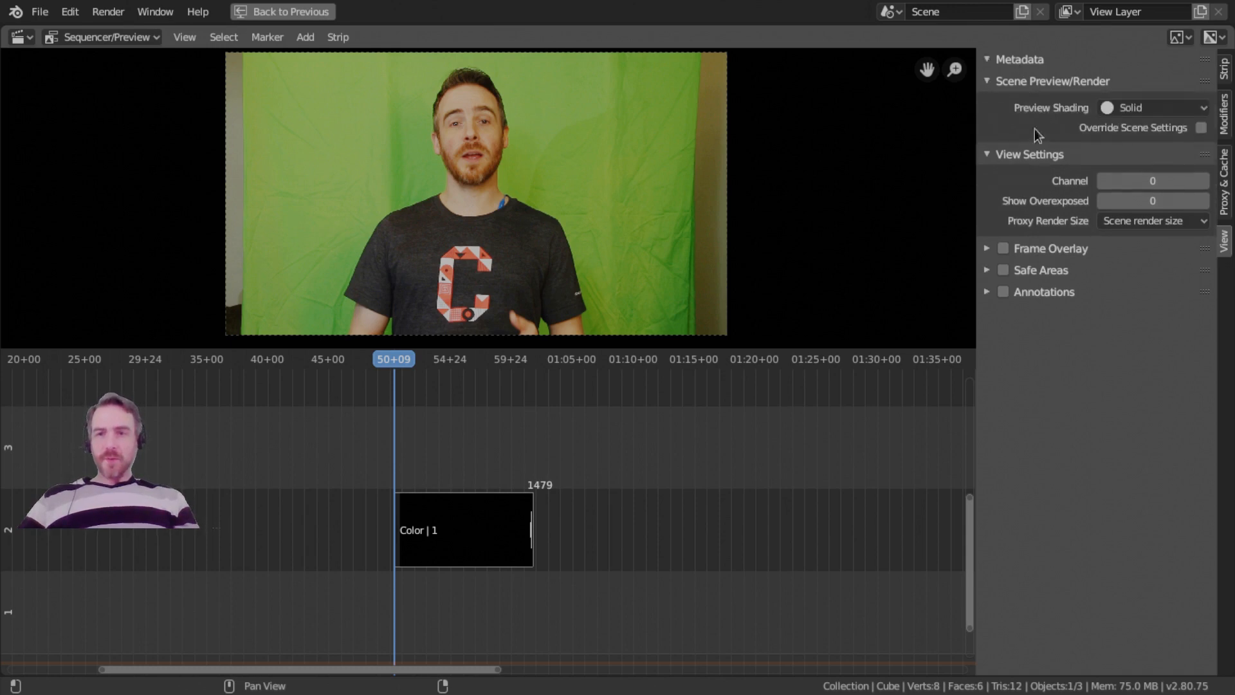
pyautogui.moveTo(1031, 293); pyautogui.dragTo(1024, 67)
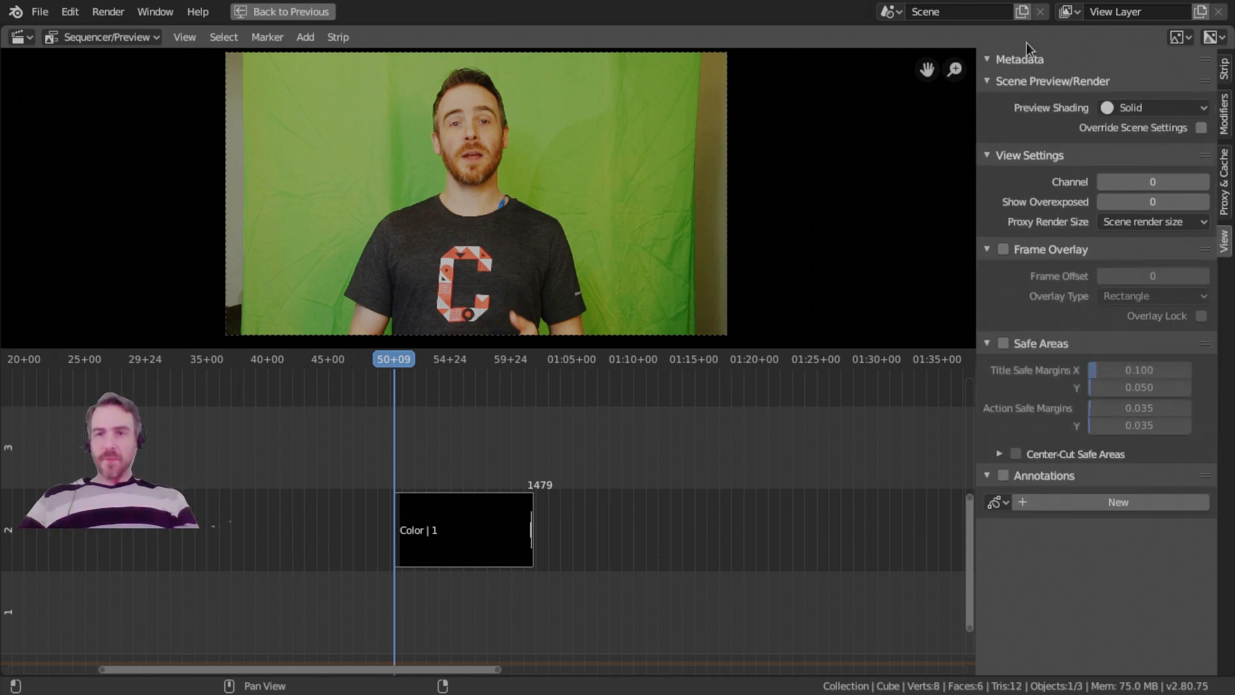
pyautogui.moveTo(1021, 58); pyautogui.dragTo(1035, 283)
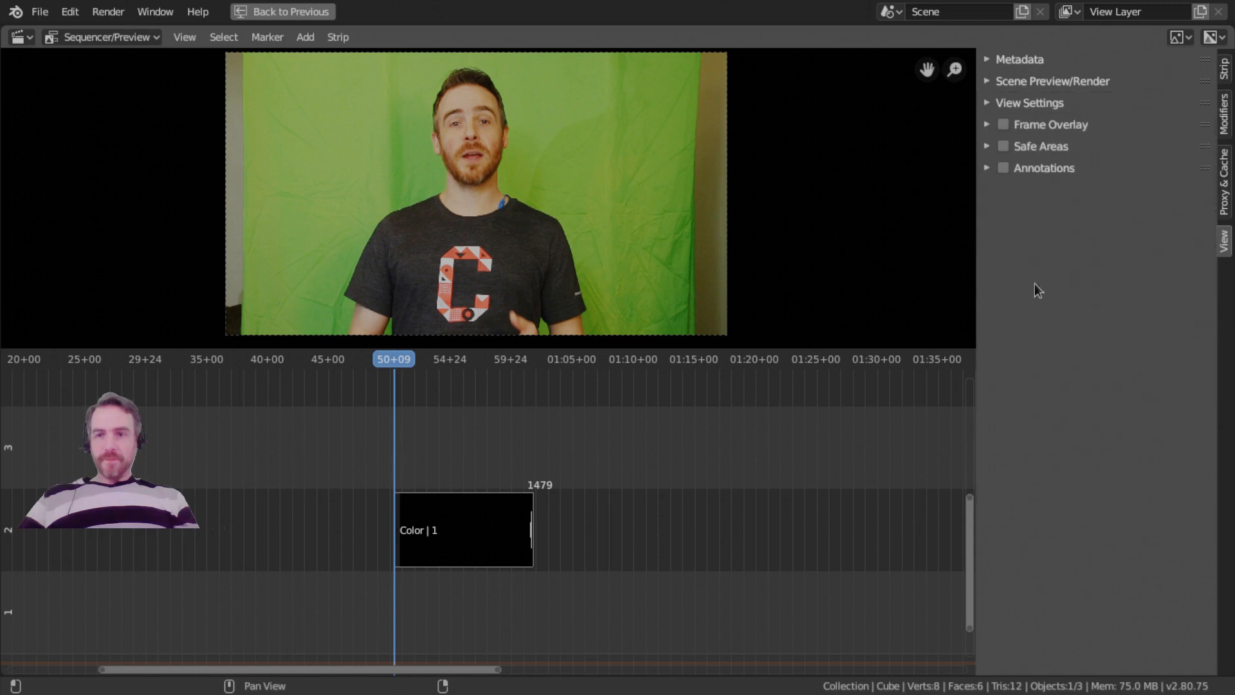
pyautogui.moveTo(1046, 166); pyautogui.dragTo(1032, 21)
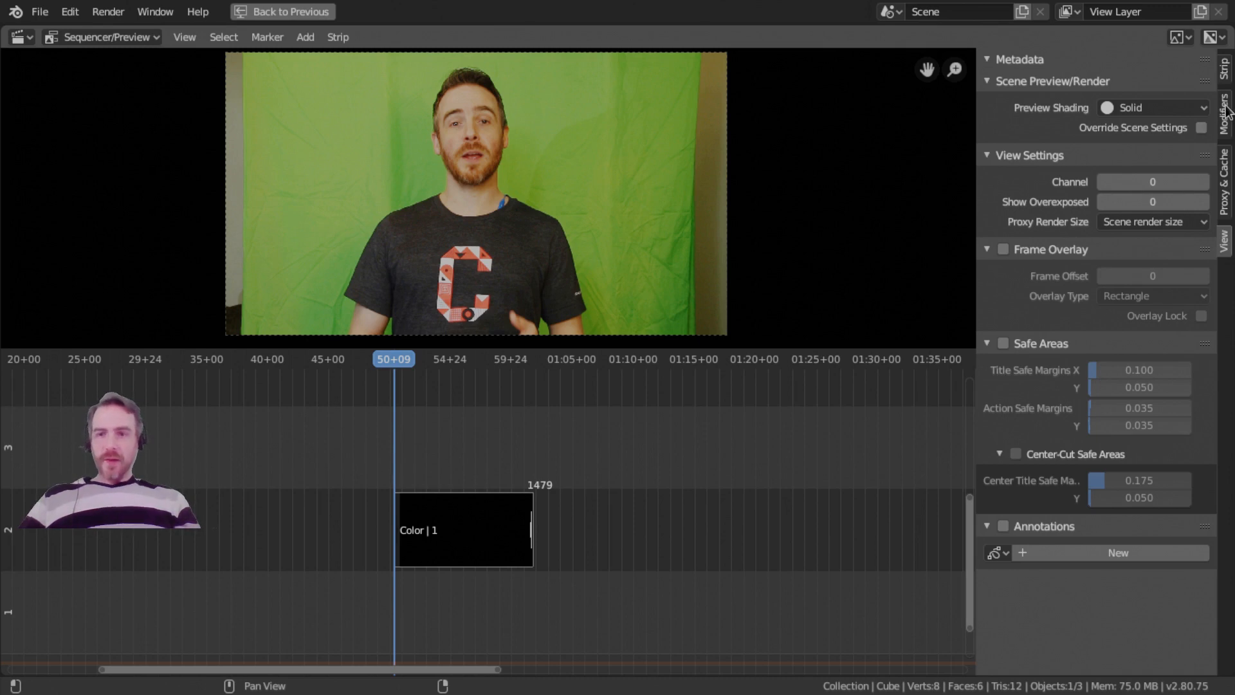
pyautogui.keyDown('ctrl'); pyautogui.click(1044, 78); pyautogui.keyUp('ctrl')
pyautogui.click(1044, 79)
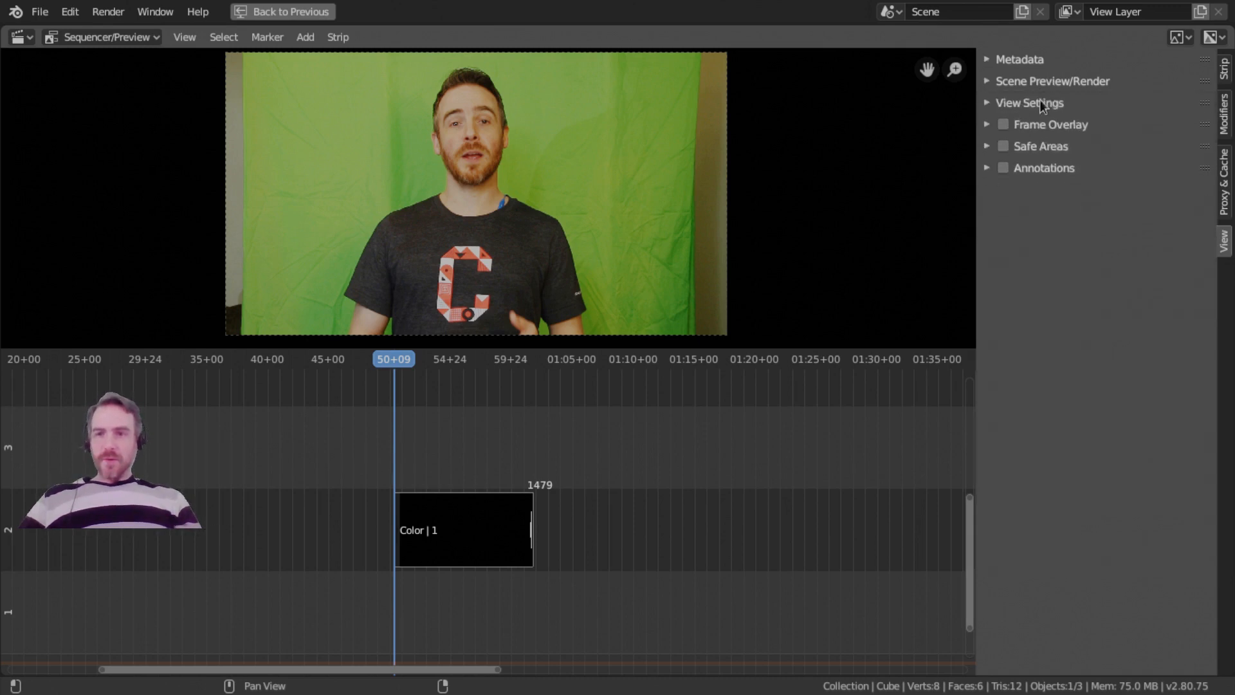
# Examine the preview shading choices, keeping Solid, and look over the View Settings and Frame Overlay options.
pyautogui.click(1044, 82)
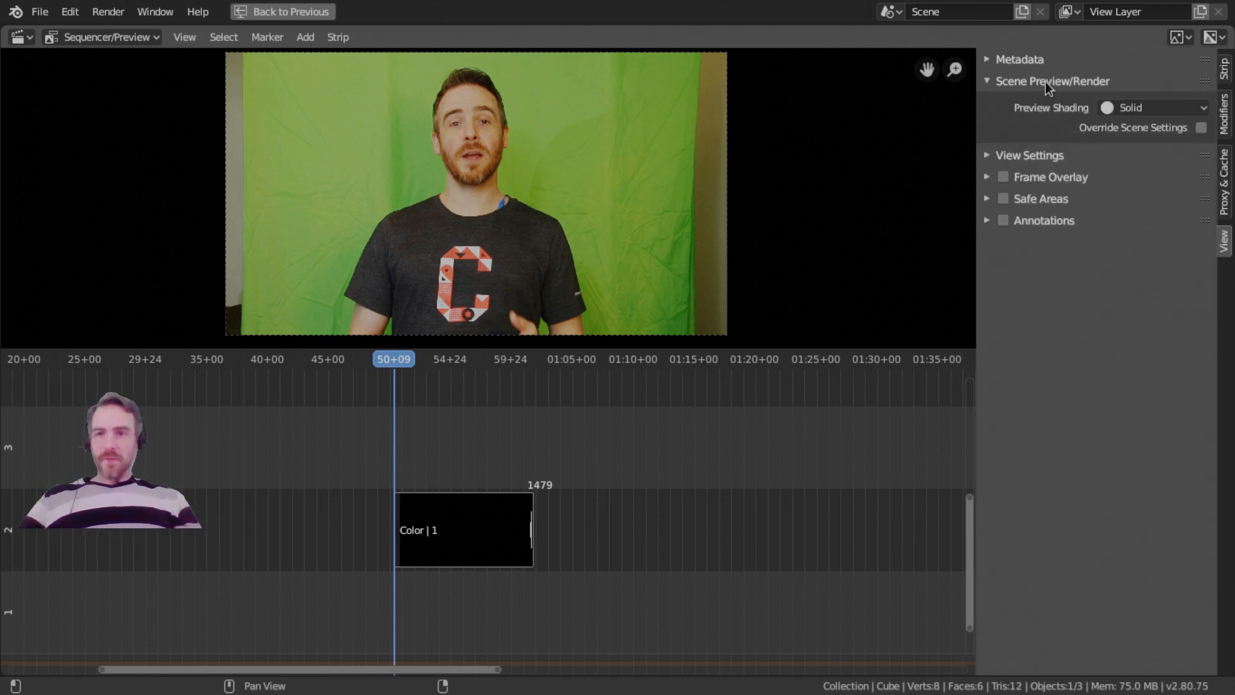
pyautogui.click(1144, 106)
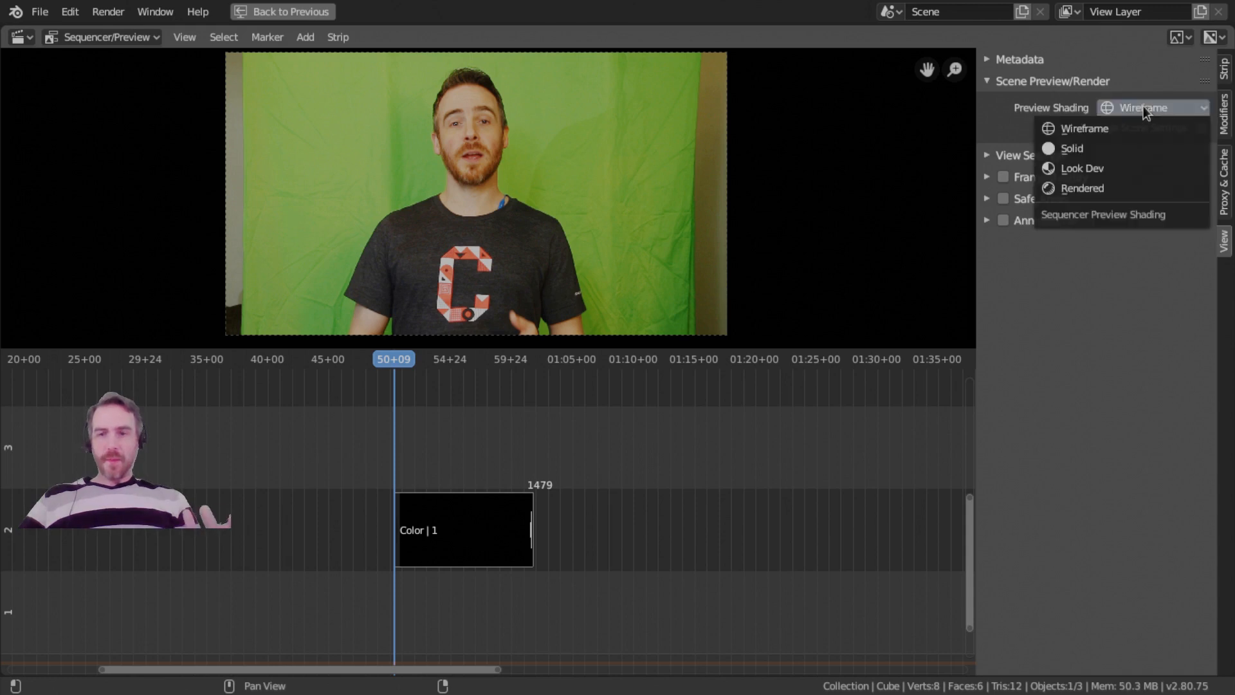
pyautogui.click(1105, 144)
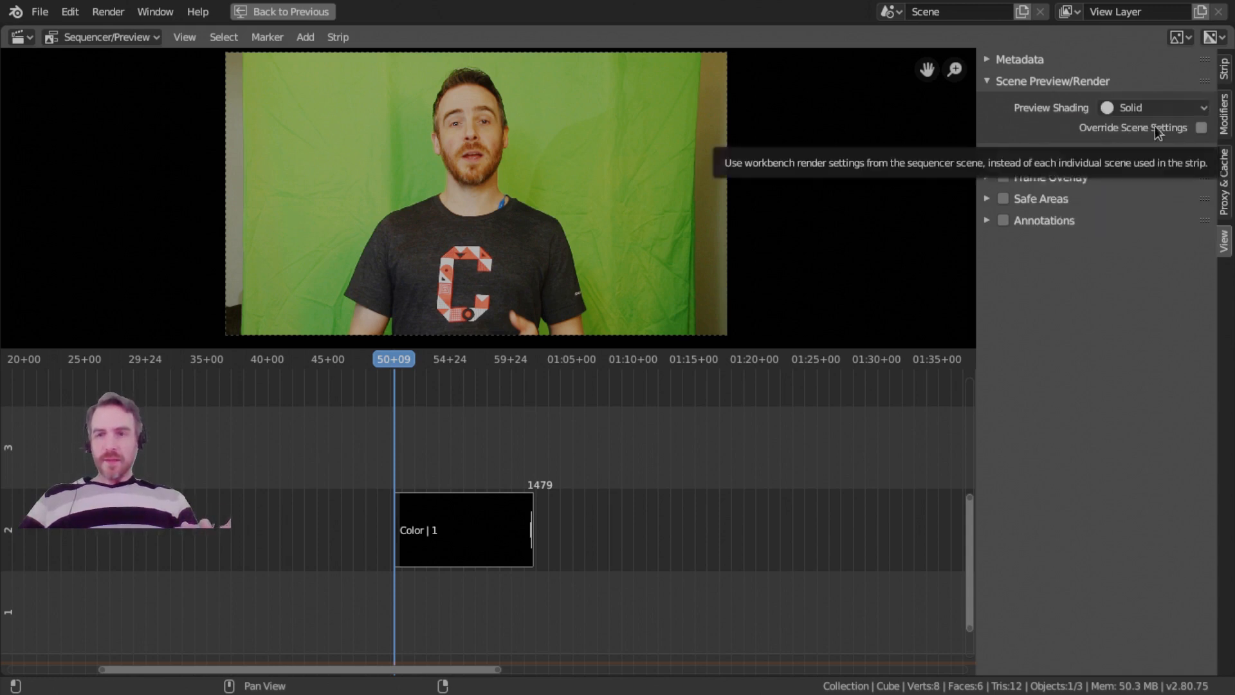
pyautogui.click(1025, 158)
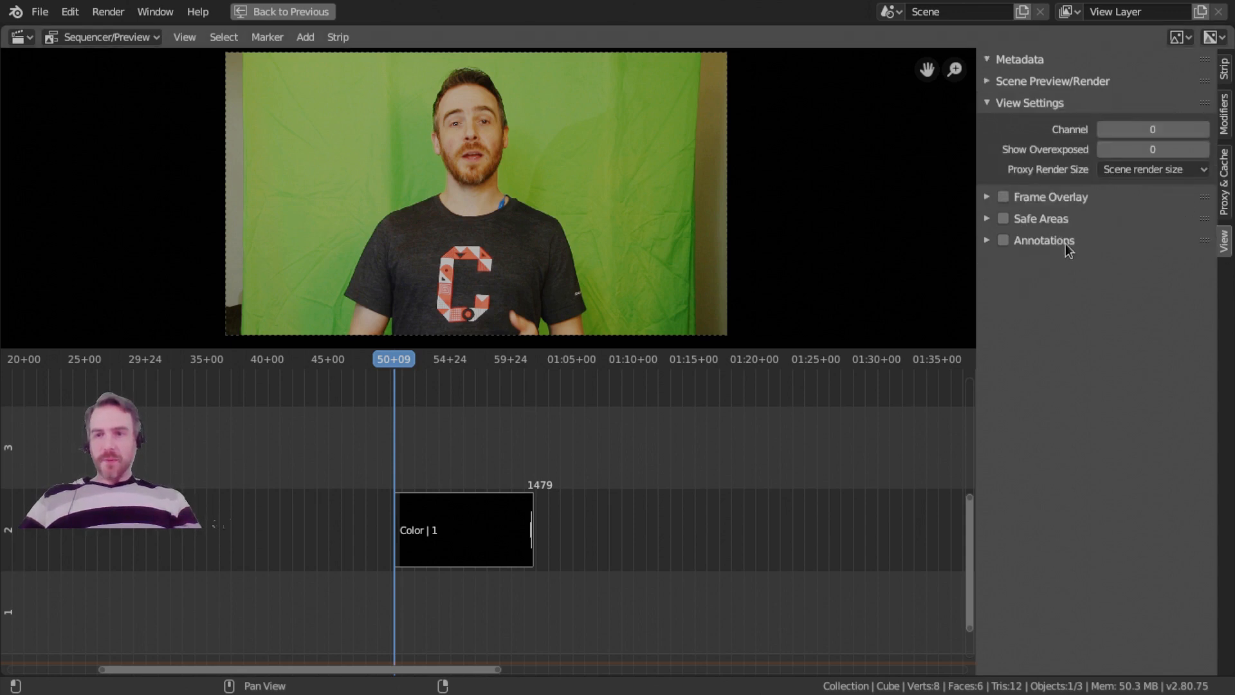
pyautogui.click(1046, 199)
pyautogui.click(1046, 198)
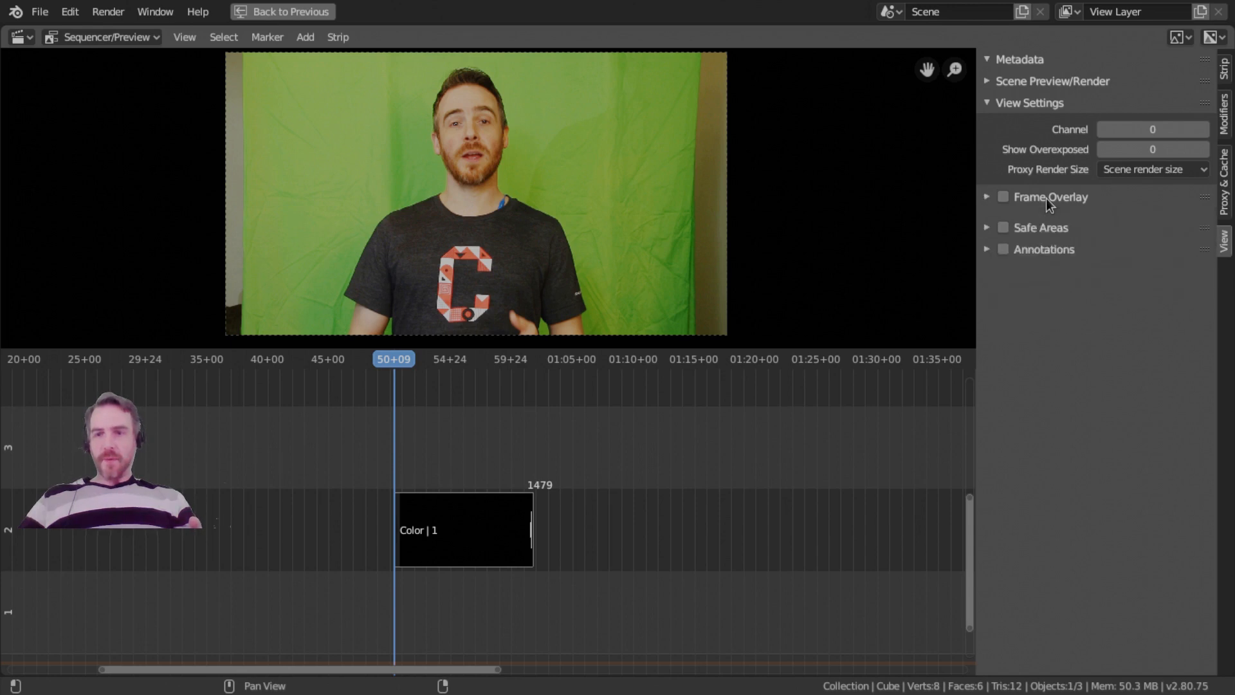
# Add a Color Balance modifier to the Color strip and remove it again.
pyautogui.click(1223, 205)
pyautogui.click(1227, 112)
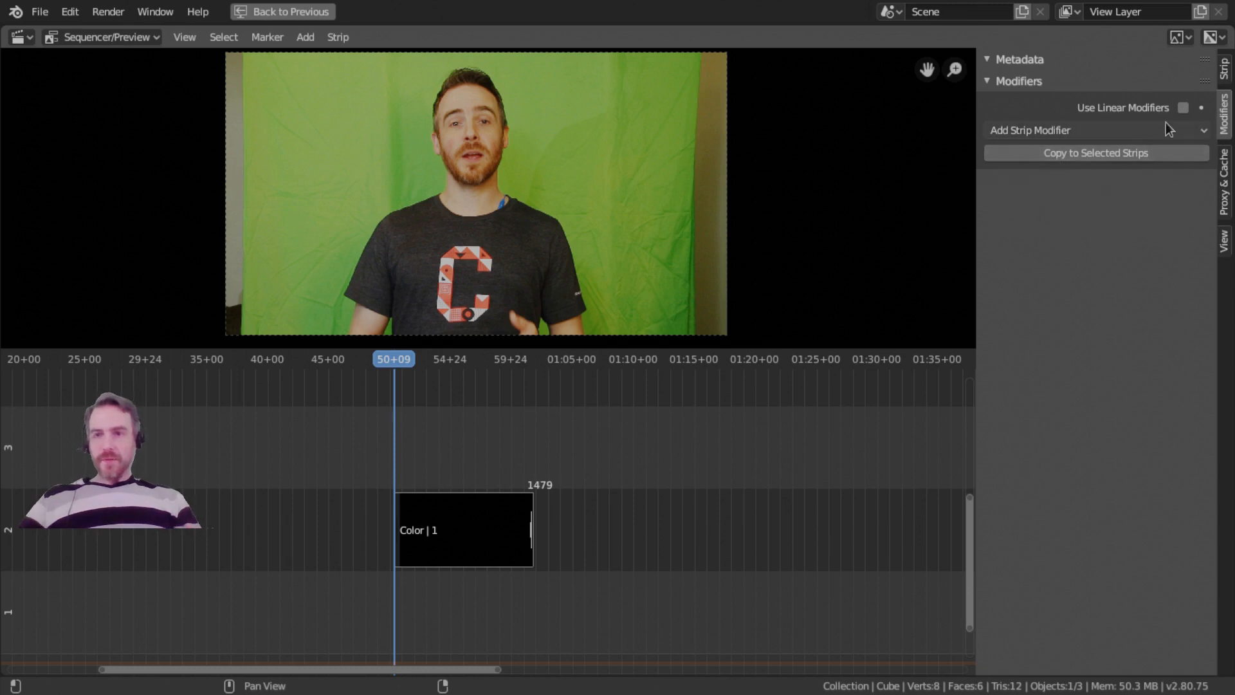
pyautogui.click(1032, 132)
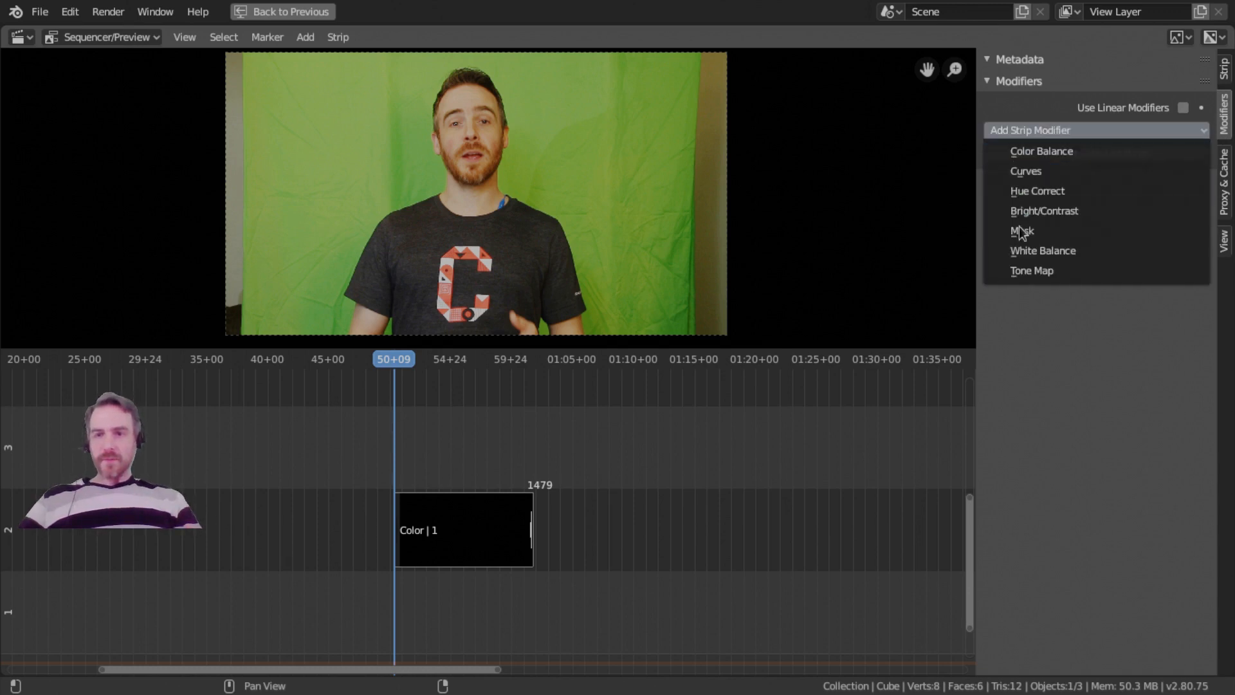
pyautogui.click(1085, 158)
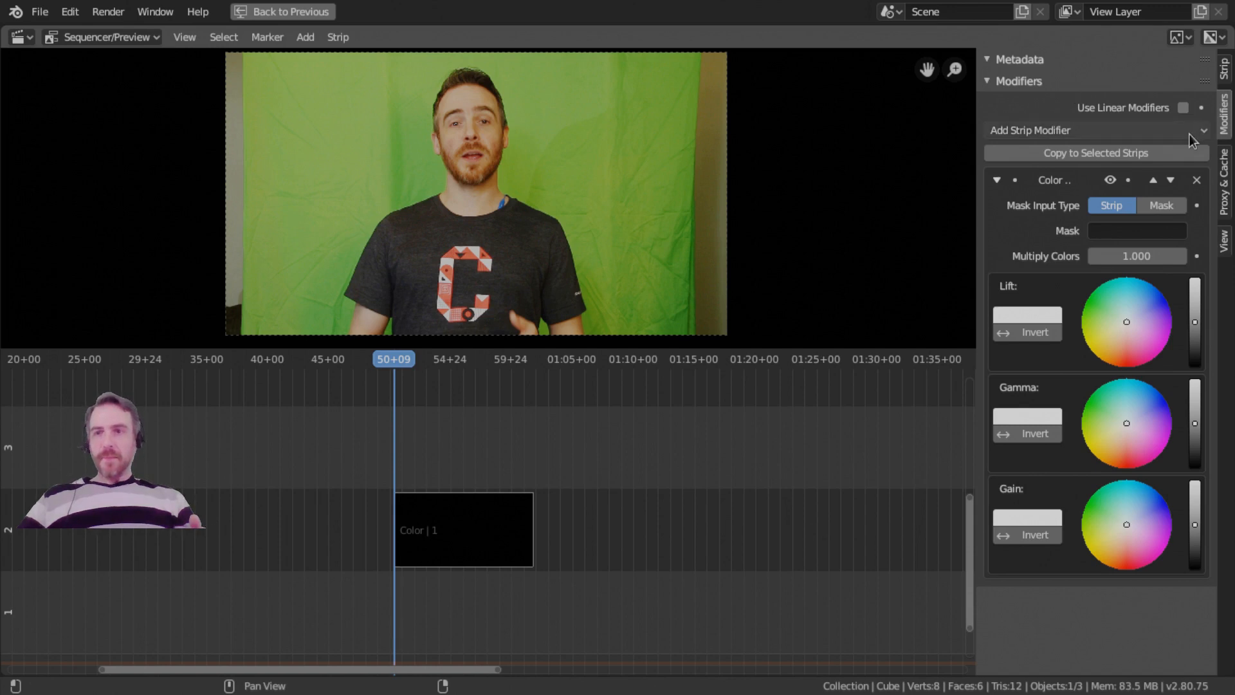
pyautogui.click(1197, 180)
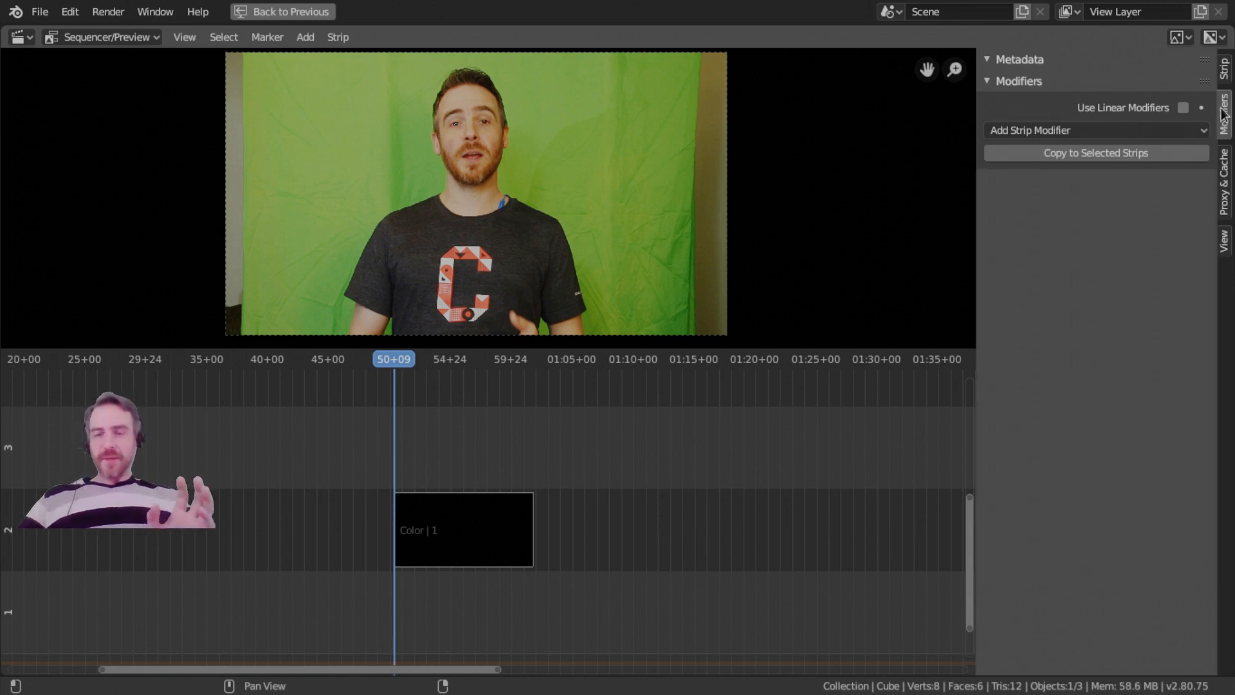
# Show the Color strip's time settings and shift its start to about frame 1357.
pyautogui.click(1225, 69)
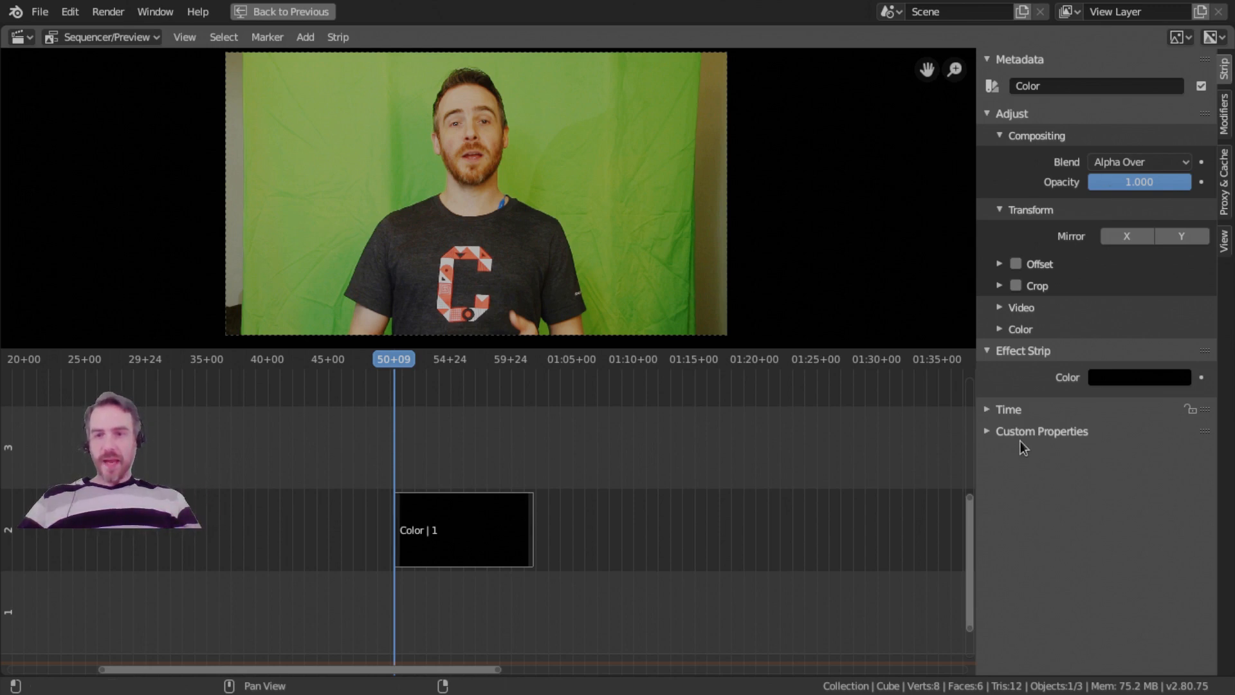
pyautogui.click(1022, 415)
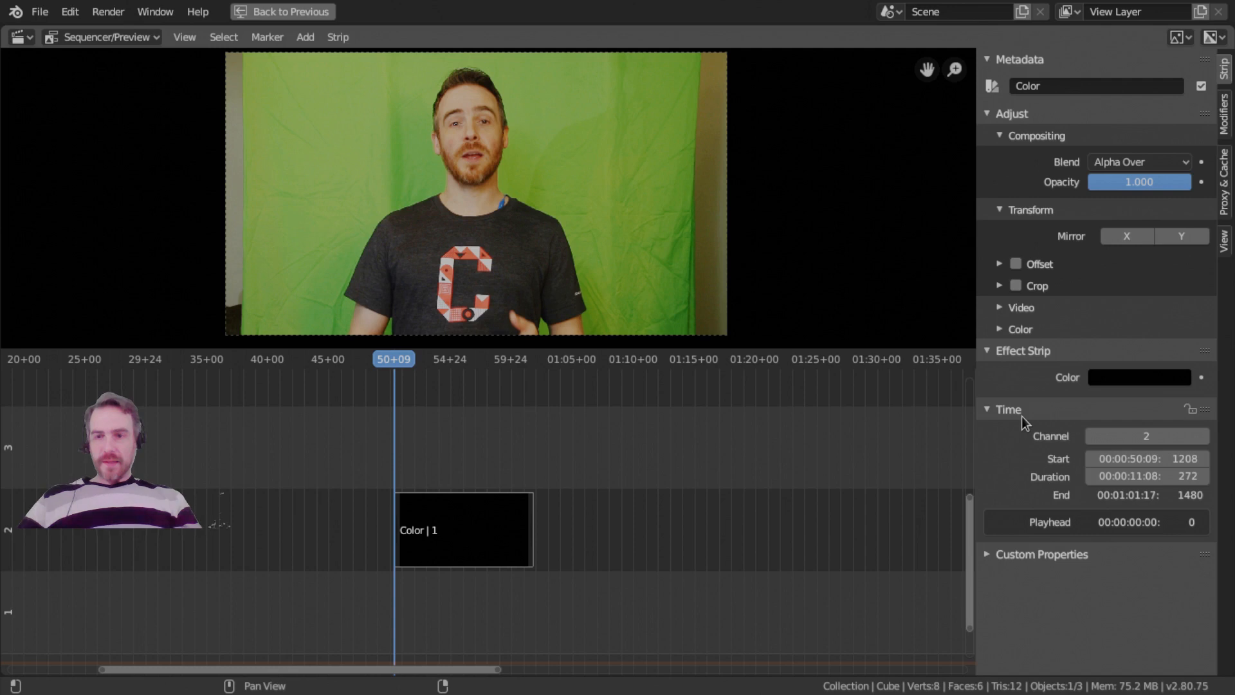
pyautogui.moveTo(1156, 463)
pyautogui.mouseDown()
pyautogui.moveTo(1184, 463)
pyautogui.moveTo(1030, 463)
pyautogui.moveTo(1210, 463)
pyautogui.moveTo(1030, 464)
pyautogui.moveTo(1155, 463)
pyautogui.moveTo(1094, 463)
pyautogui.moveTo(1141, 461)
pyautogui.mouseUp()
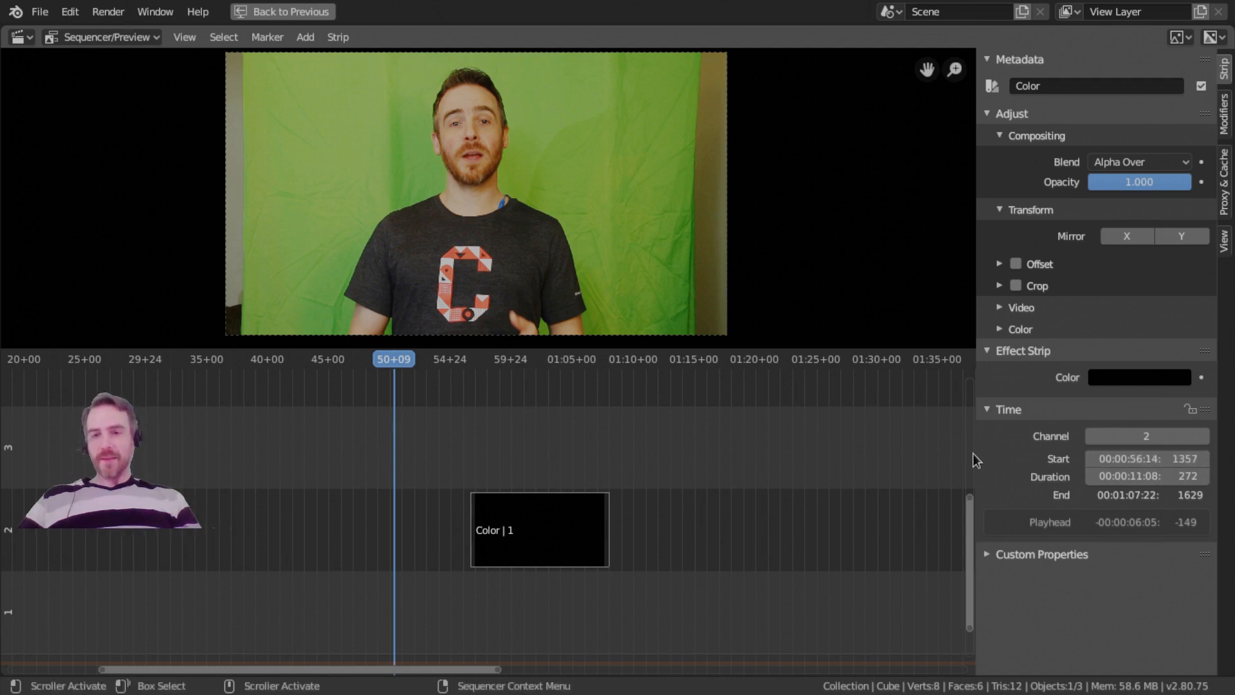
# Widen the properties sidebar and lengthen the Color strip's duration to about 790 frames.
pyautogui.moveTo(974, 453); pyautogui.dragTo(770, 444)
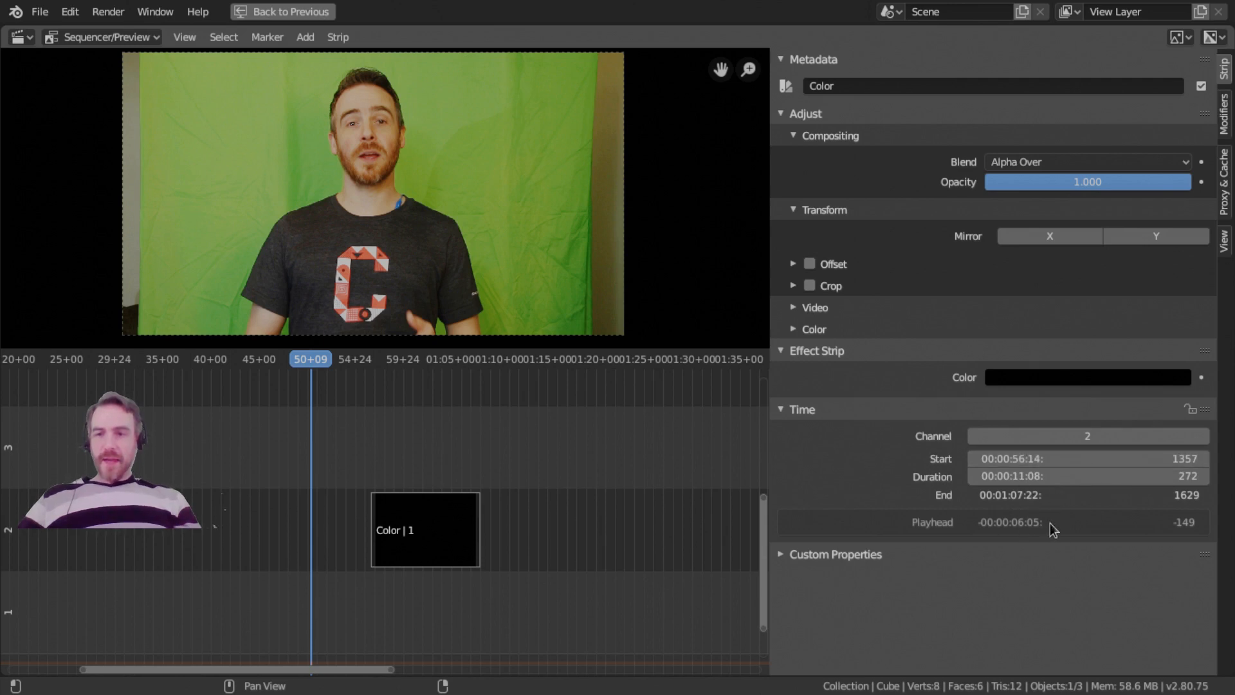
pyautogui.moveTo(1109, 477); pyautogui.dragTo(1136, 477)
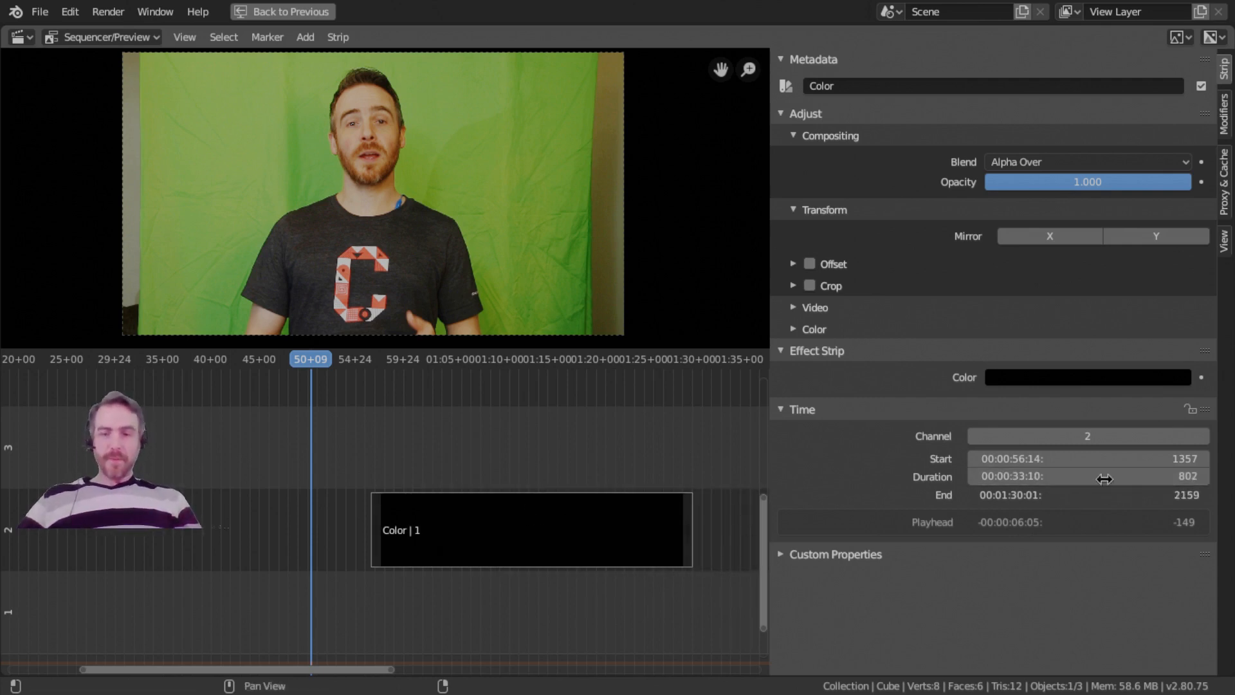
pyautogui.moveTo(1081, 477); pyautogui.dragTo(1183, 479)
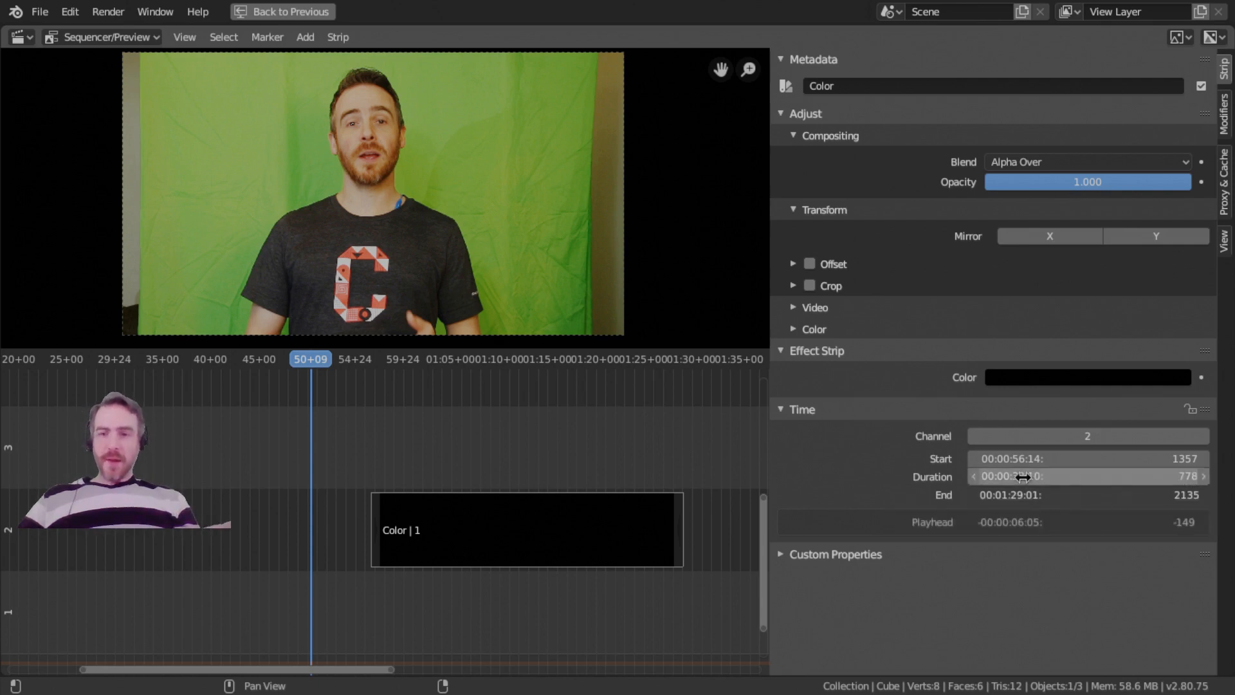
pyautogui.moveTo(1057, 476); pyautogui.dragTo(1026, 480)
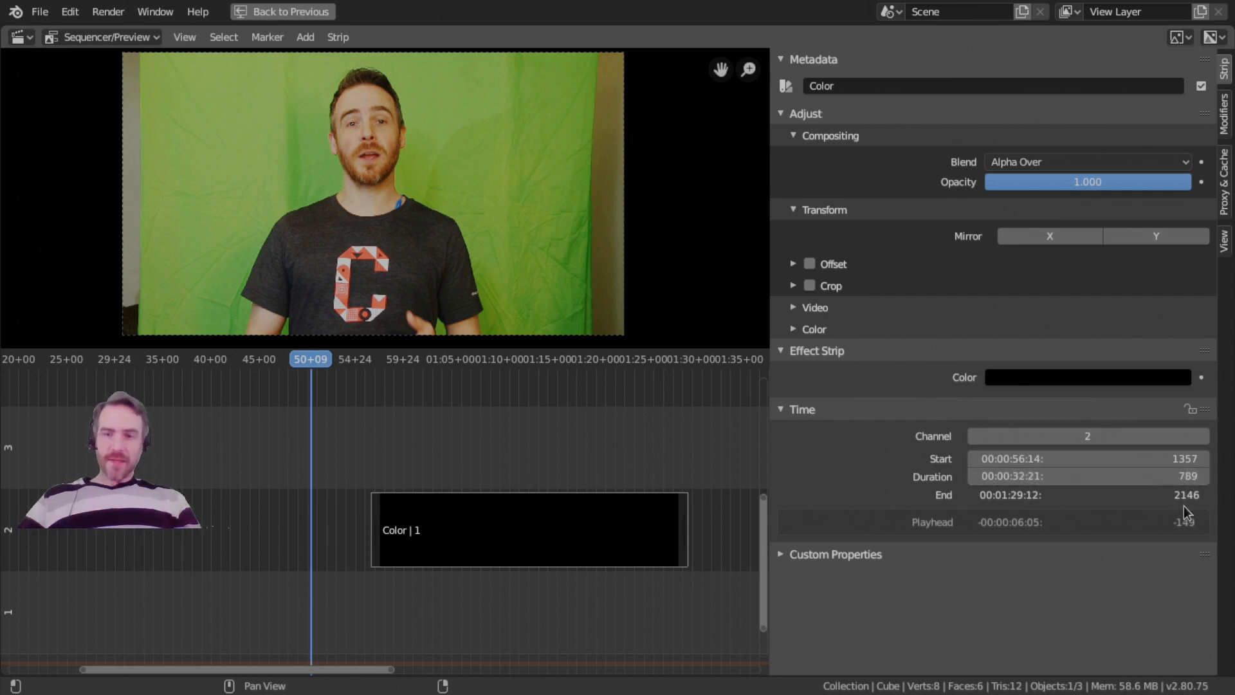
pyautogui.moveTo(1135, 476); pyautogui.dragTo(1177, 477)
# Bring all strips into view and examine the time properties of both video footage strips on channel 6.
pyautogui.scroll(-4, 570, 492)
pyautogui.moveTo(570, 506); pyautogui.dragTo(426, 670, button='middle')
pyautogui.press('Home')
pyautogui.click(675, 397)
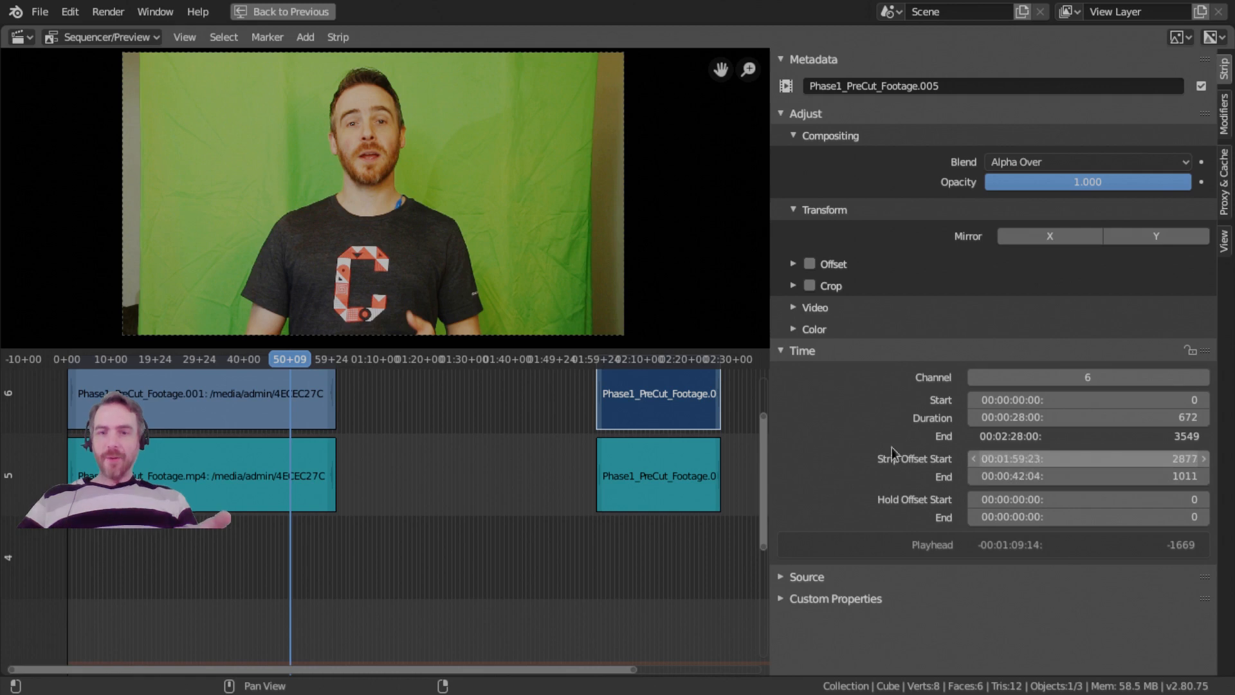
pyautogui.click(208, 402)
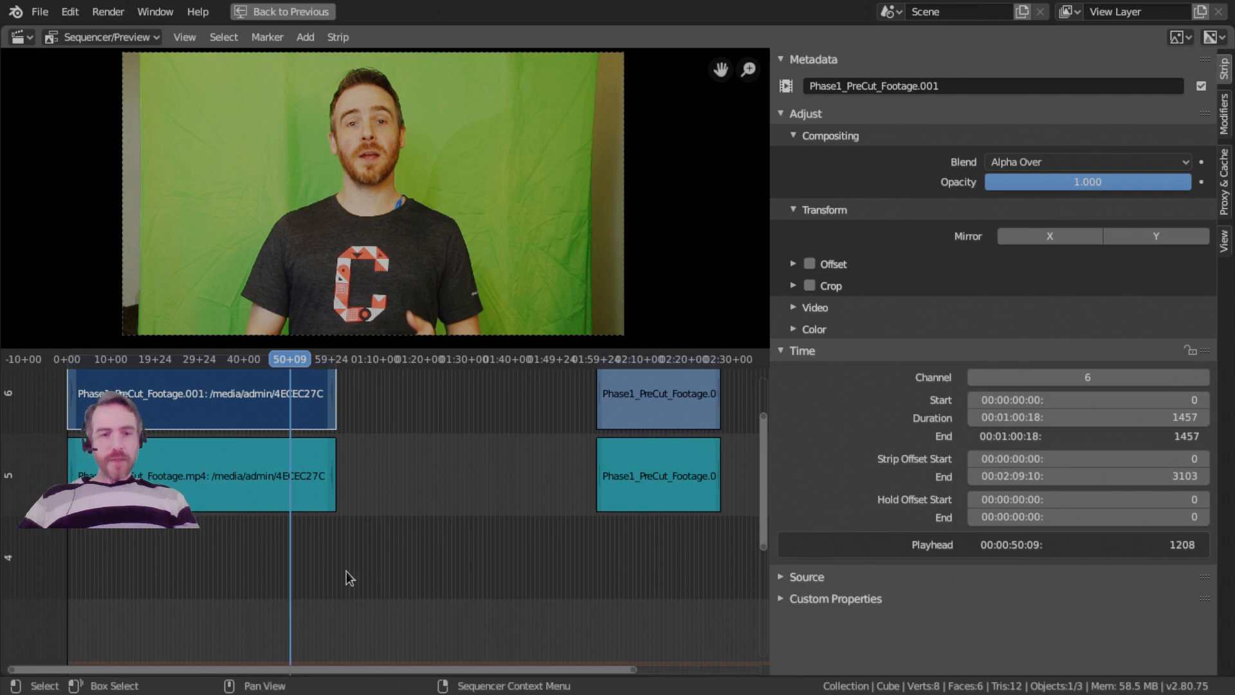
# Move the playhead to about frame 1995 and switch the timeline ruler back and forth between seconds and frames.
pyautogui.moveTo(349, 359); pyautogui.dragTo(433, 361)
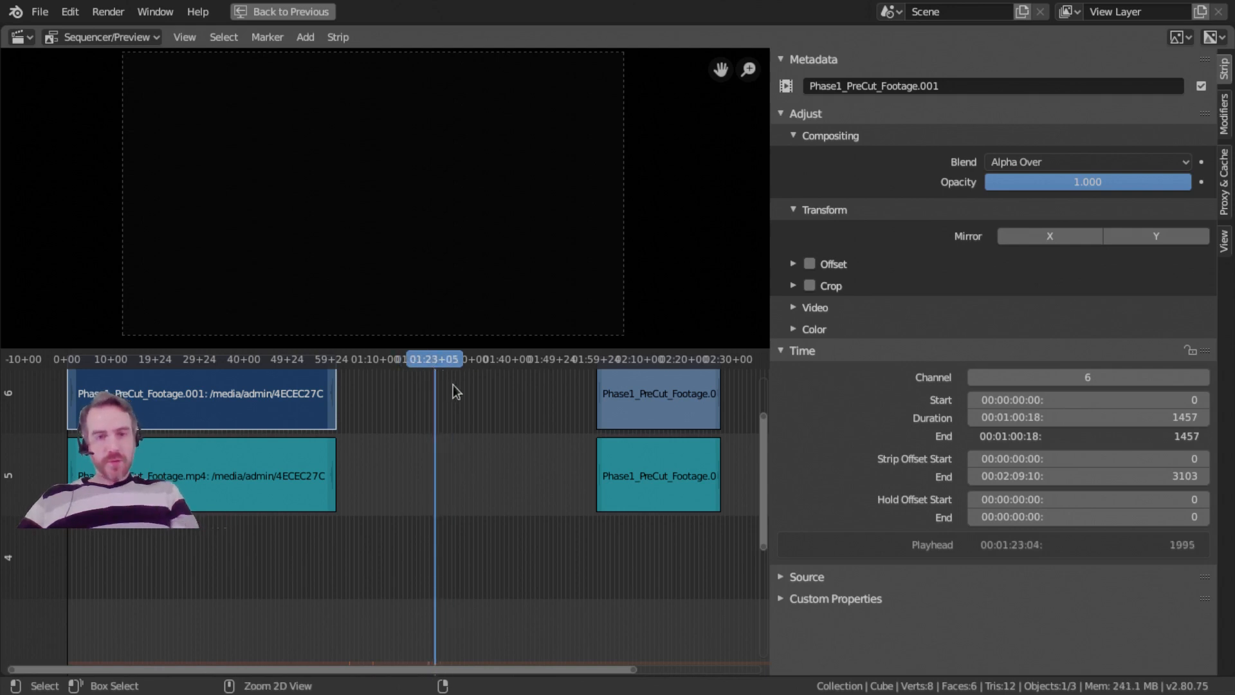
pyautogui.hotkey('ctrl', 't')
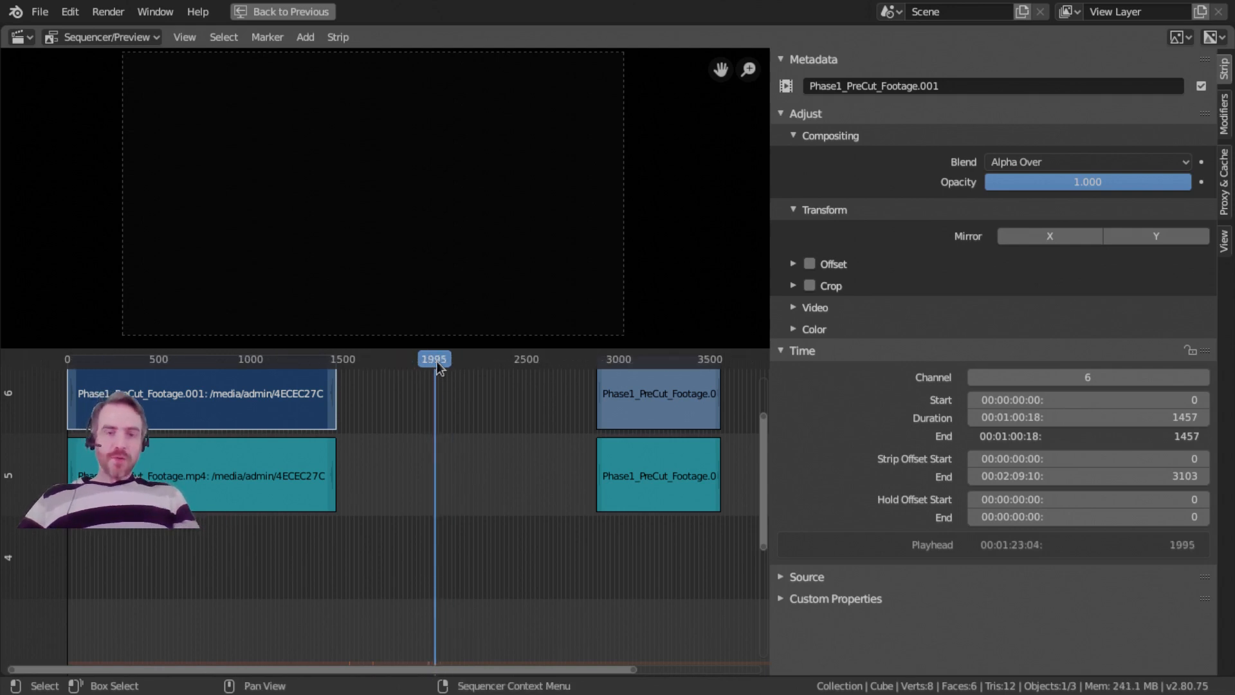
pyautogui.hotkey('ctrl', 't')
pyautogui.hotkey('ctrl', 't')
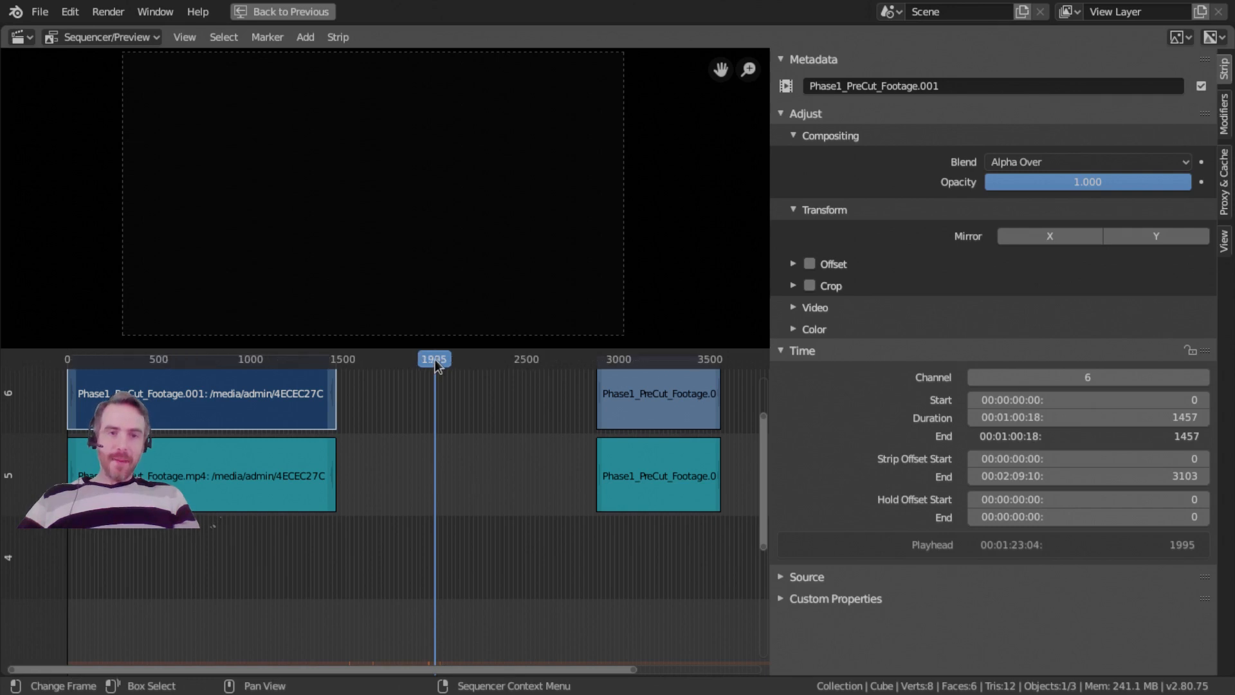
pyautogui.hotkey('ctrl', 't')
pyautogui.hotkey('ctrl', 't')
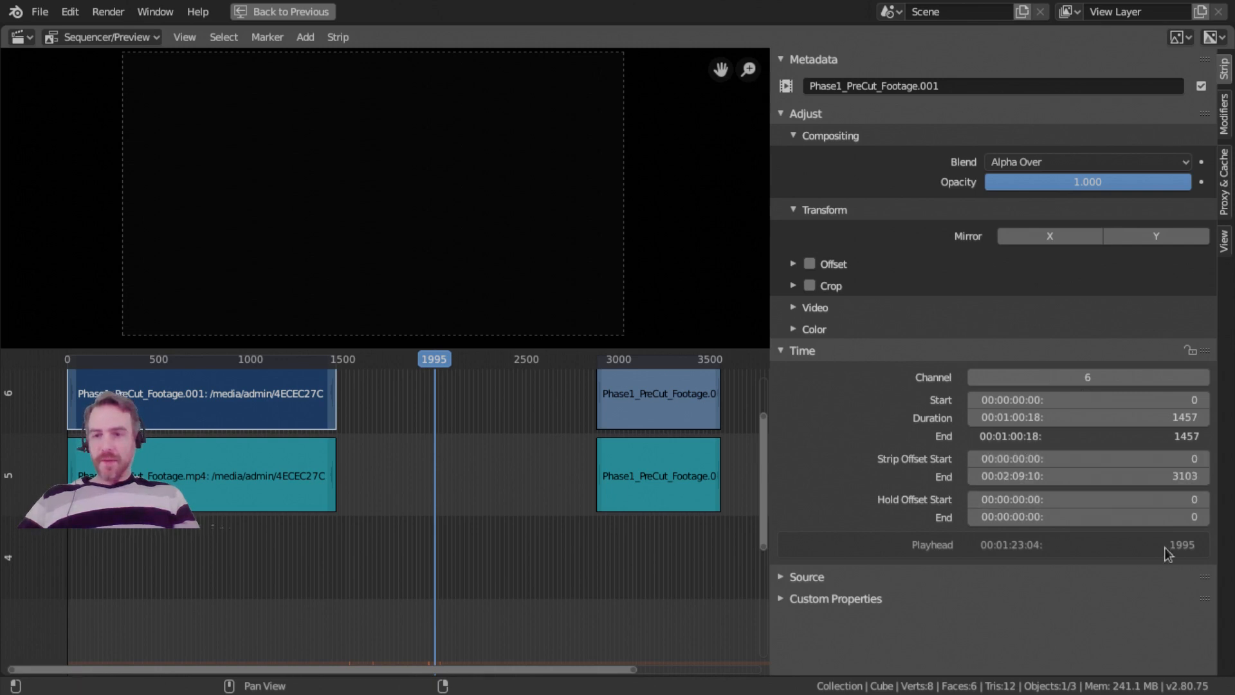
pyautogui.hotkey('ctrl', 't')
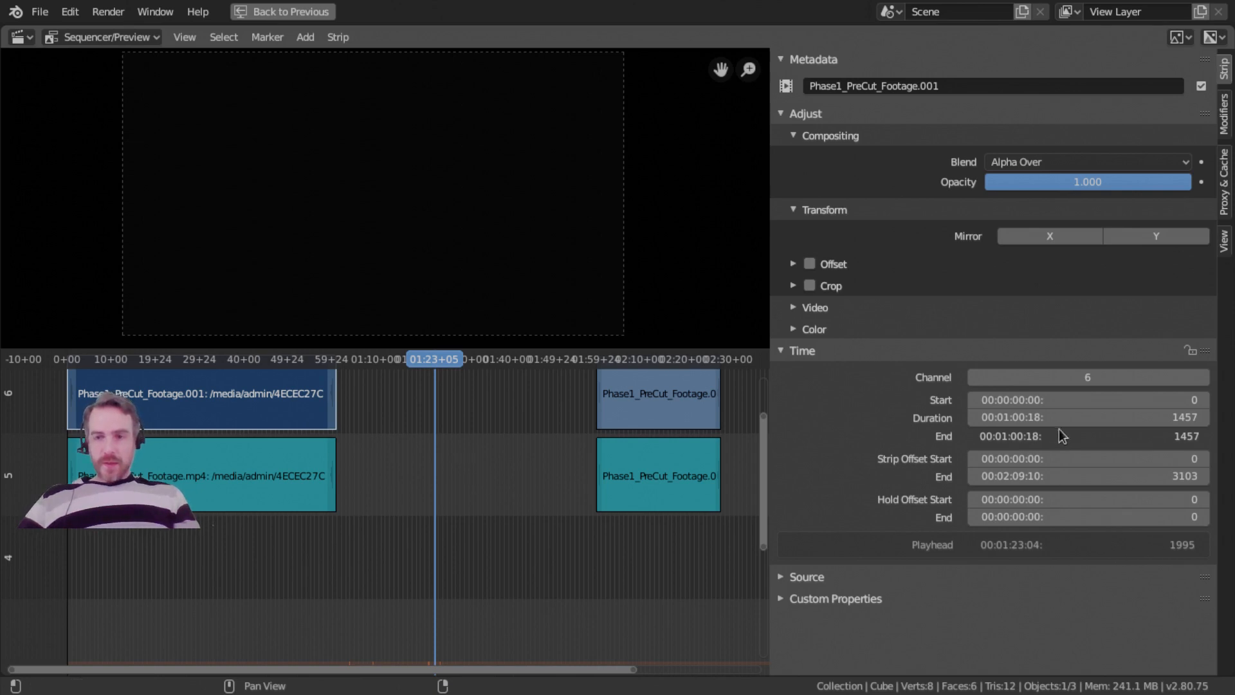
# Trim the channel 6 footage strip to a start offset of about 610 frames and an end offset of about 3038 frames.
pyautogui.moveTo(1087, 459)
pyautogui.mouseDown()
pyautogui.moveTo(1152, 458)
pyautogui.moveTo(1020, 458)
pyautogui.moveTo(1122, 458)
pyautogui.moveTo(1097, 458)
pyautogui.mouseUp()
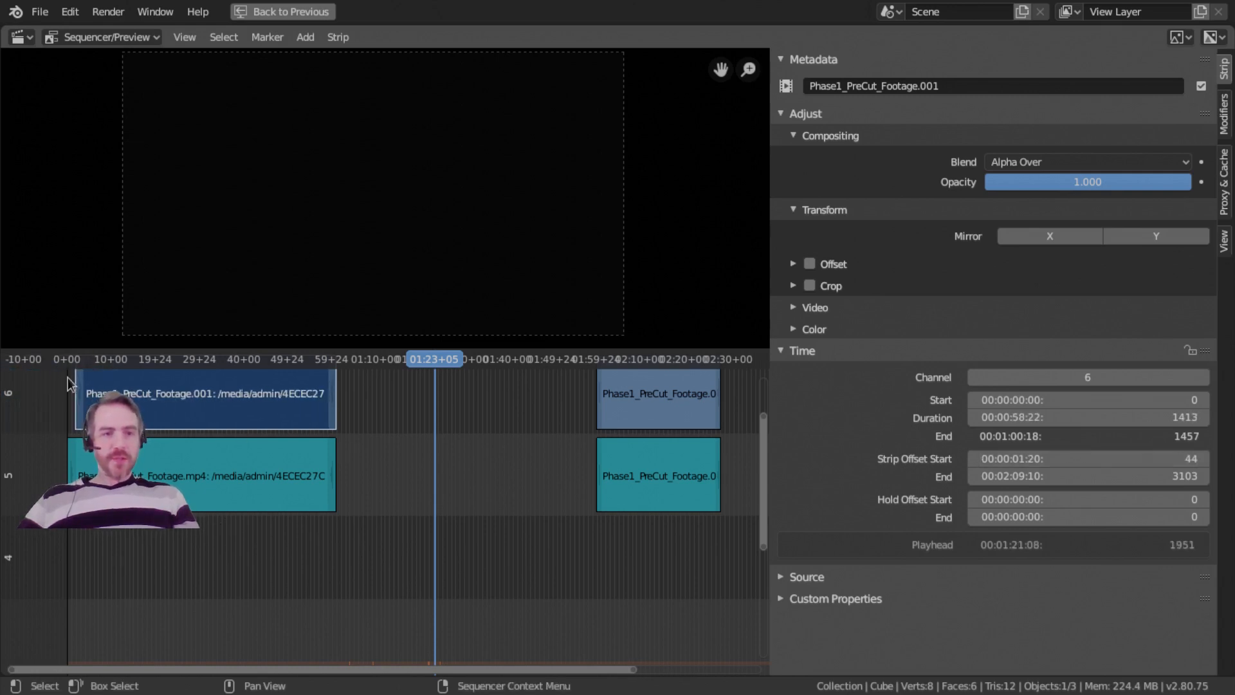
pyautogui.moveTo(83, 402); pyautogui.dragTo(399, 402)
pyautogui.moveTo(1117, 516); pyautogui.dragTo(1145, 517)
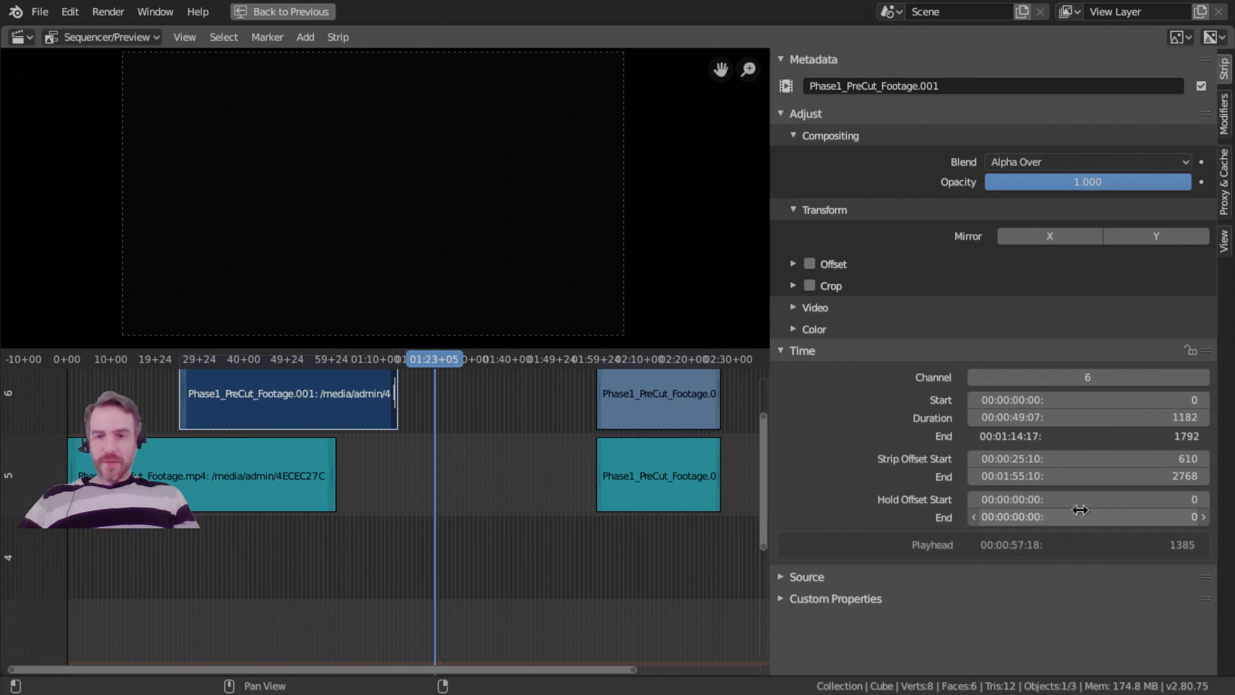
pyautogui.moveTo(1067, 476); pyautogui.dragTo(1106, 476)
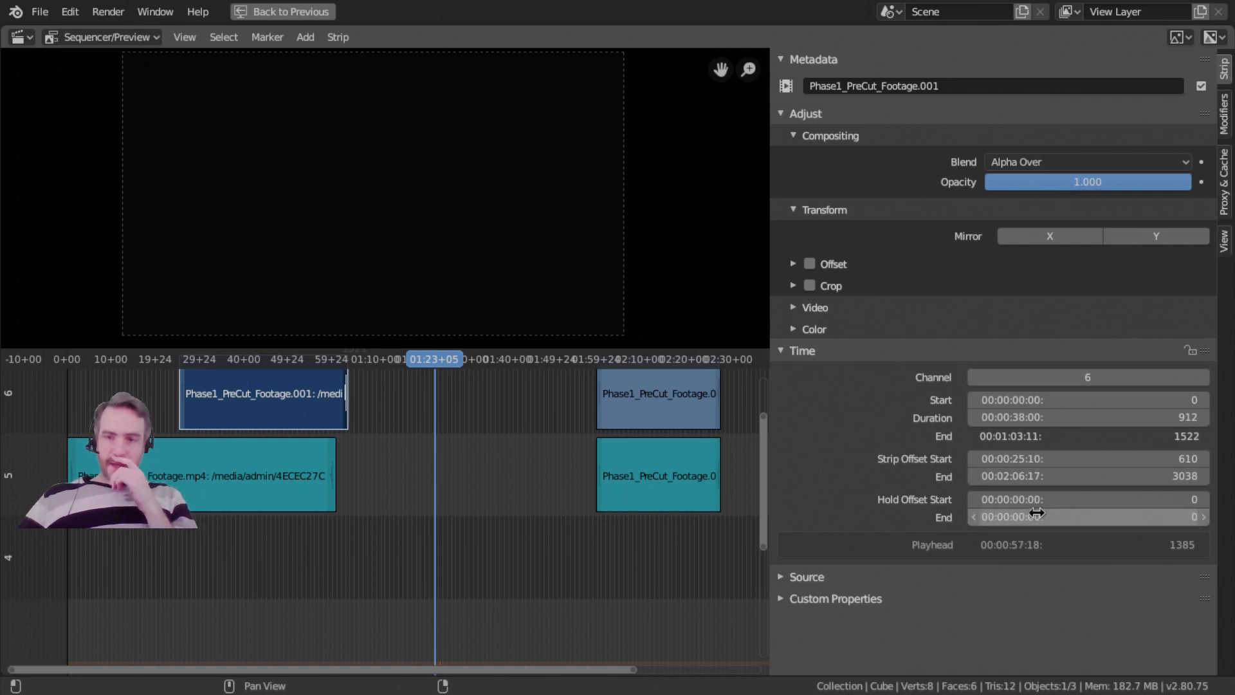
# Set the footage strip's hold offset end to about 211 frames and its strip offset end to about 2922 frames.
pyautogui.moveTo(1038, 514); pyautogui.dragTo(1065, 514)
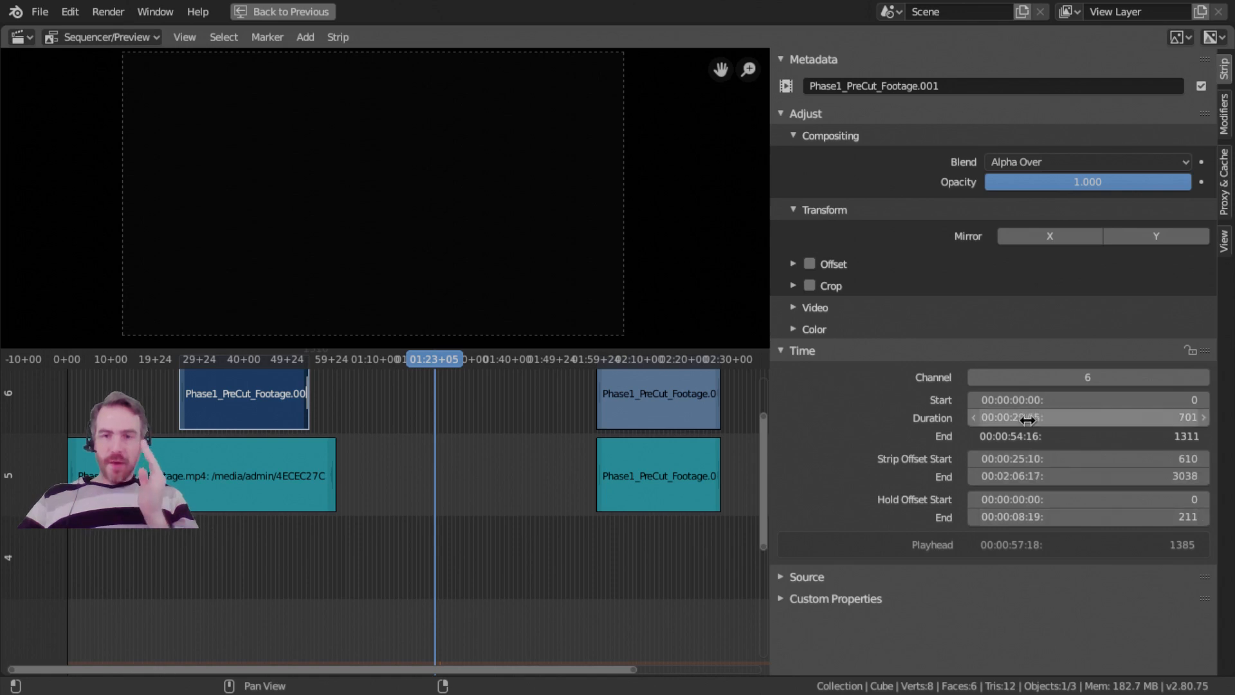
pyautogui.moveTo(1032, 426)
pyautogui.mouseDown()
pyautogui.moveTo(1087, 426)
pyautogui.moveTo(1017, 426)
pyautogui.mouseUp()
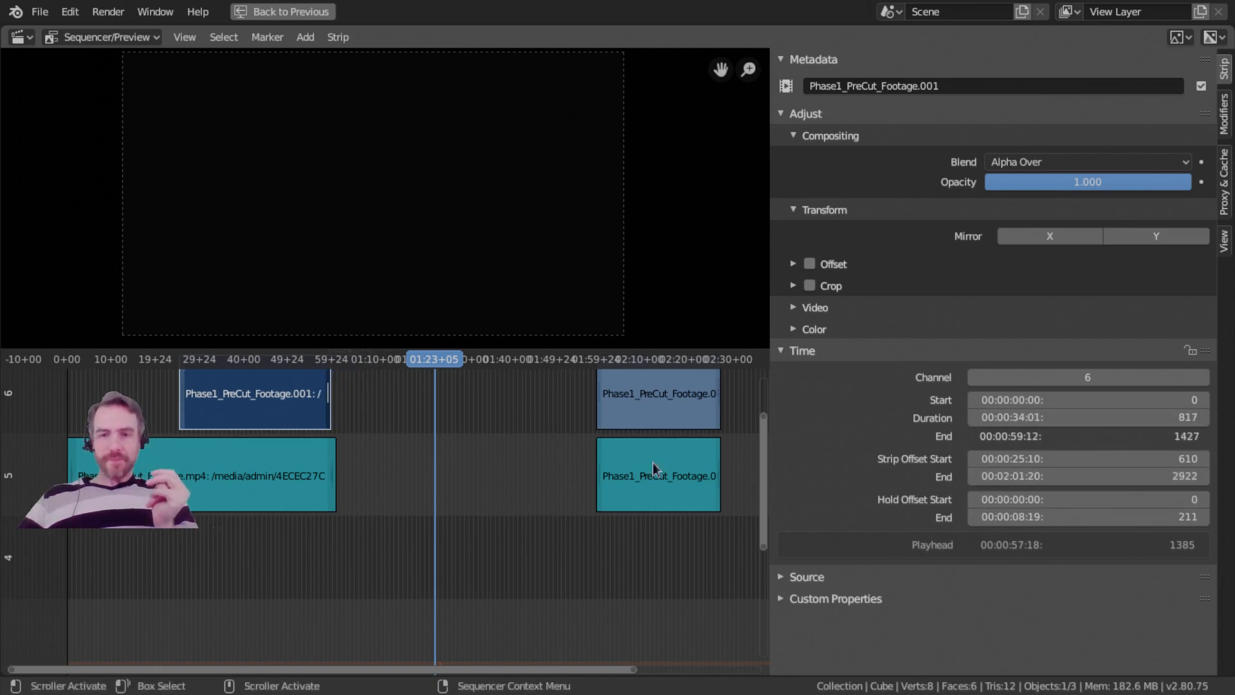
# Select the end handle of the channel 6 footage strip and place the playhead at 53+18.
pyautogui.moveTo(304, 422); pyautogui.dragTo(457, 426, button='middle')
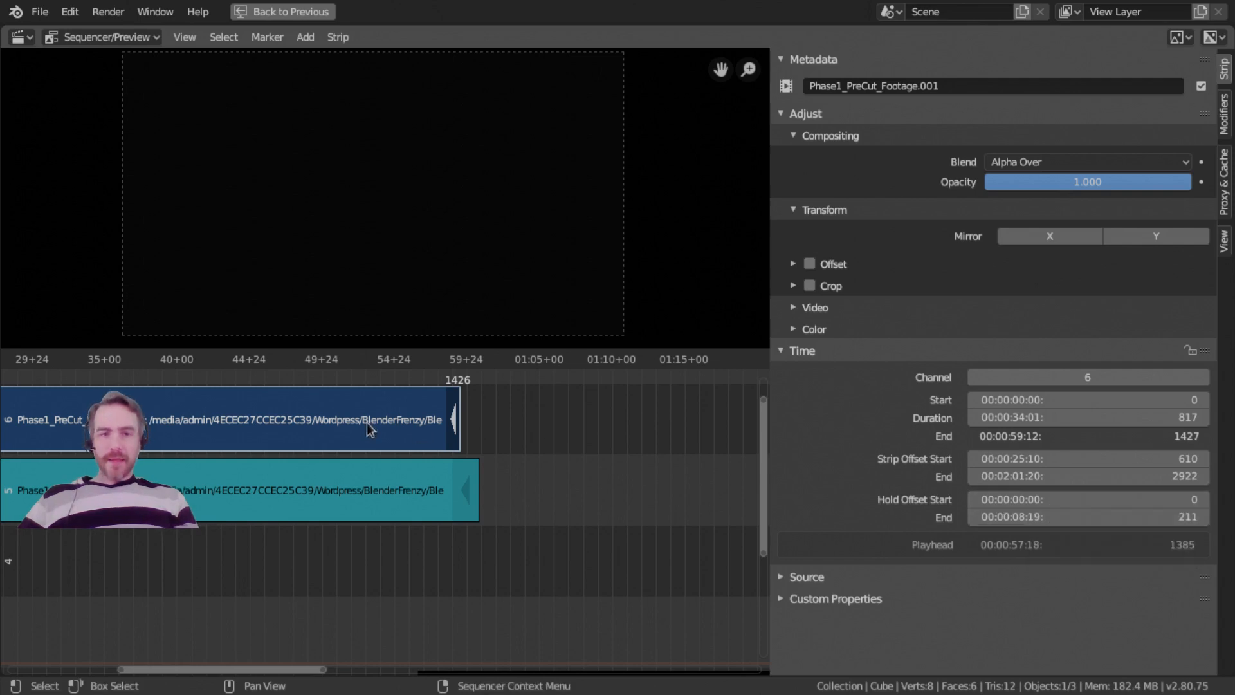
pyautogui.moveTo(445, 453); pyautogui.dragTo(490, 500, button='middle')
pyautogui.rightClick(434, 388)
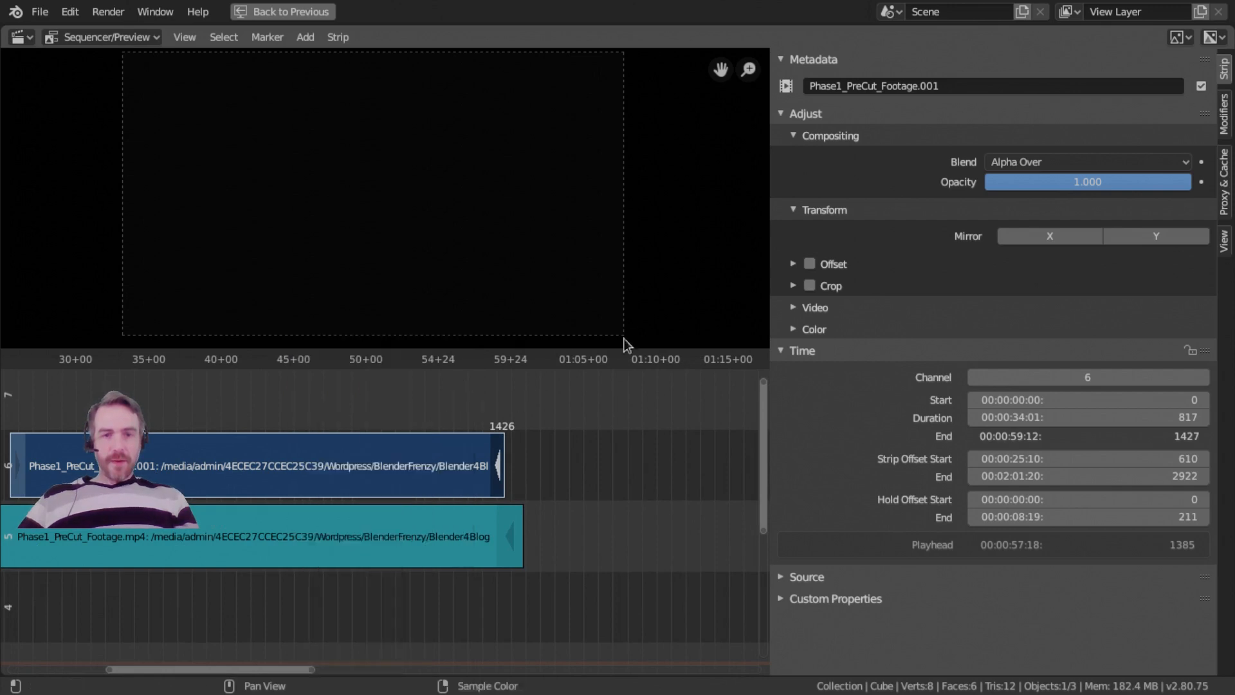
pyautogui.click(420, 362)
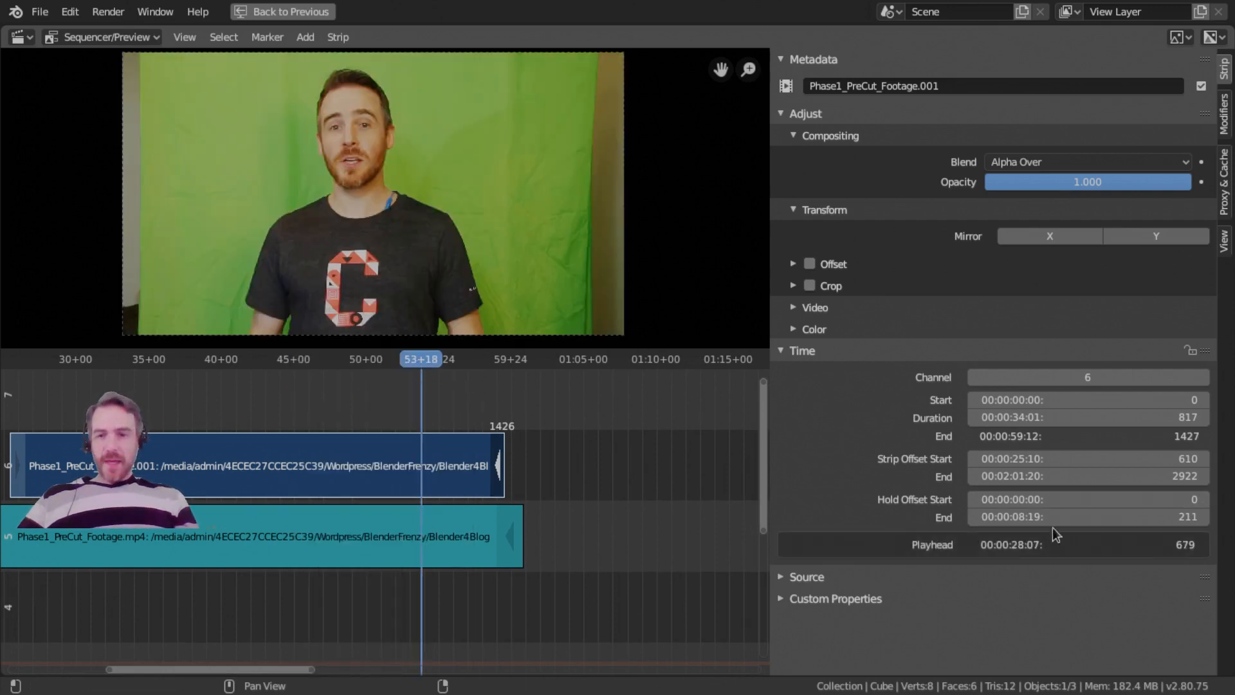
# Adjust the footage strip's hold offset end to about 169 frames and its strip offset end to about 2903 frames.
pyautogui.click(1013, 522)
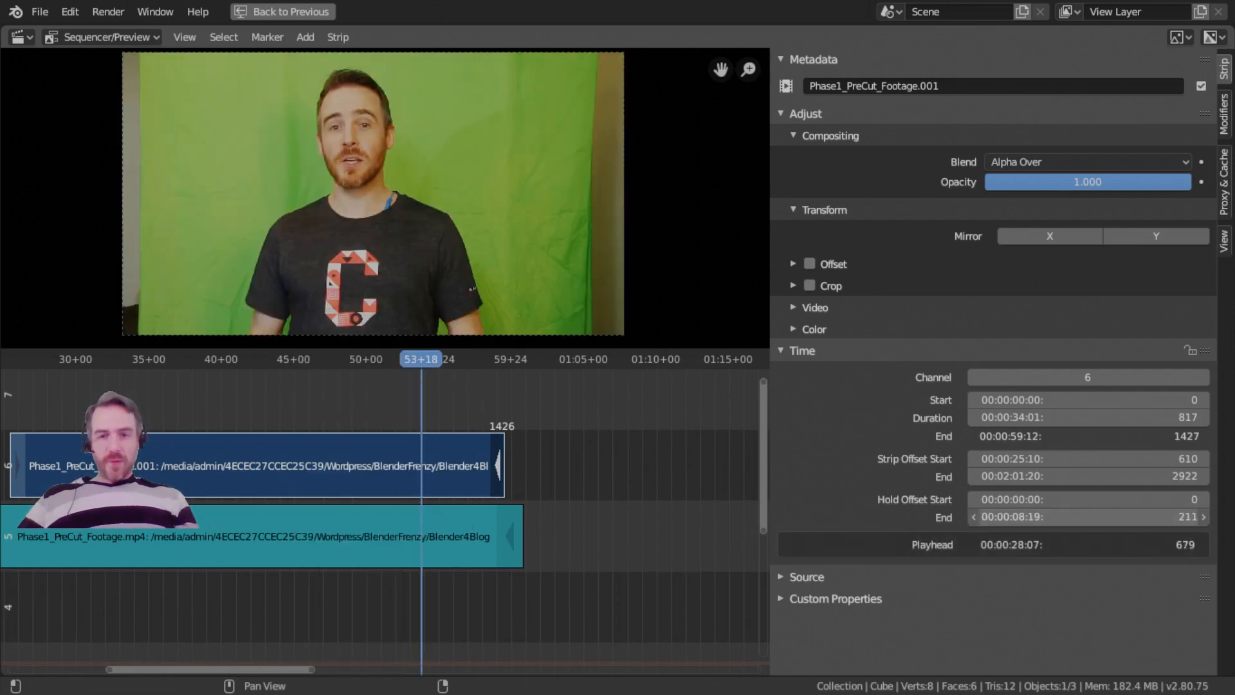
pyautogui.moveTo(1014, 521); pyautogui.dragTo(1055, 517)
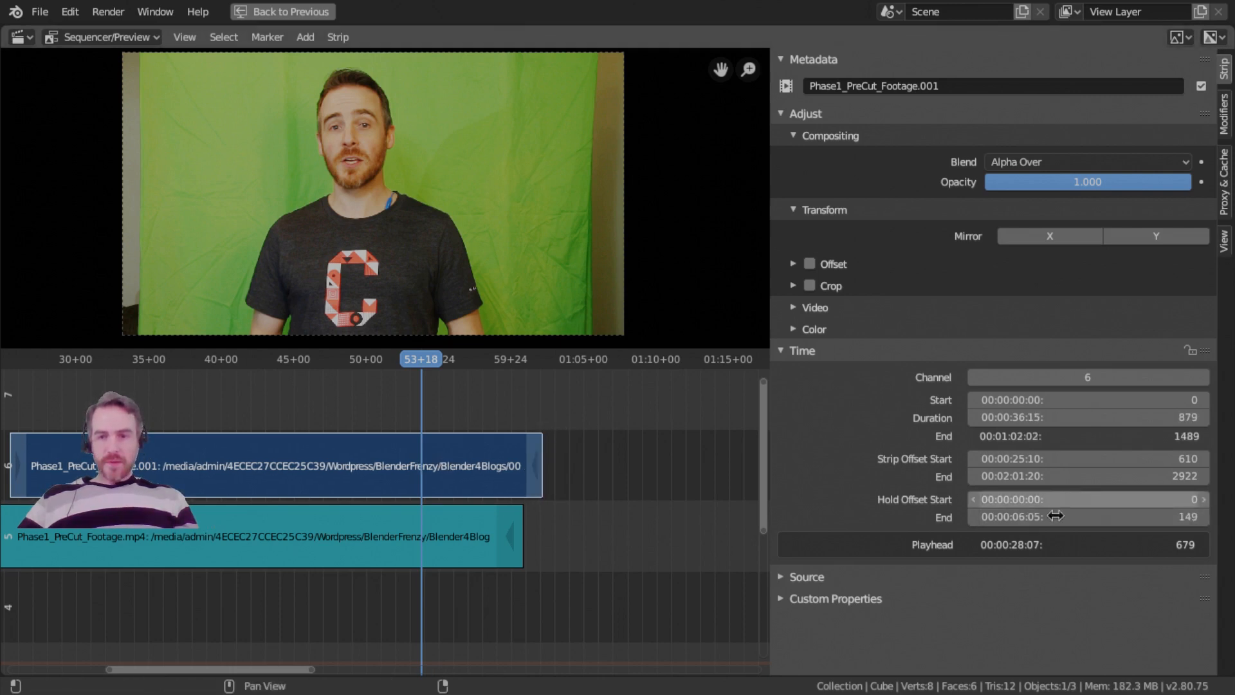
pyautogui.moveTo(1056, 517)
pyautogui.mouseDown()
pyautogui.moveTo(1095, 516)
pyautogui.moveTo(1070, 516)
pyautogui.mouseUp()
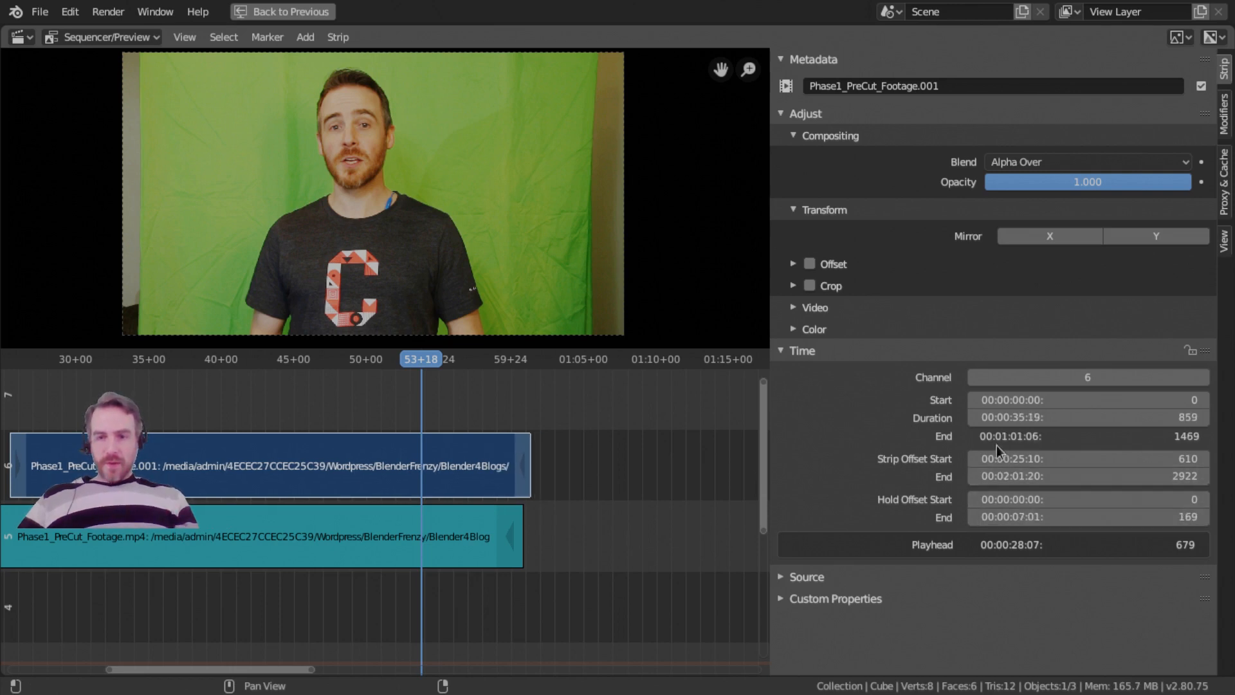
pyautogui.moveTo(1018, 477)
pyautogui.mouseDown()
pyautogui.moveTo(1050, 478)
pyautogui.moveTo(1007, 477)
pyautogui.mouseUp()
pyautogui.click(1041, 519)
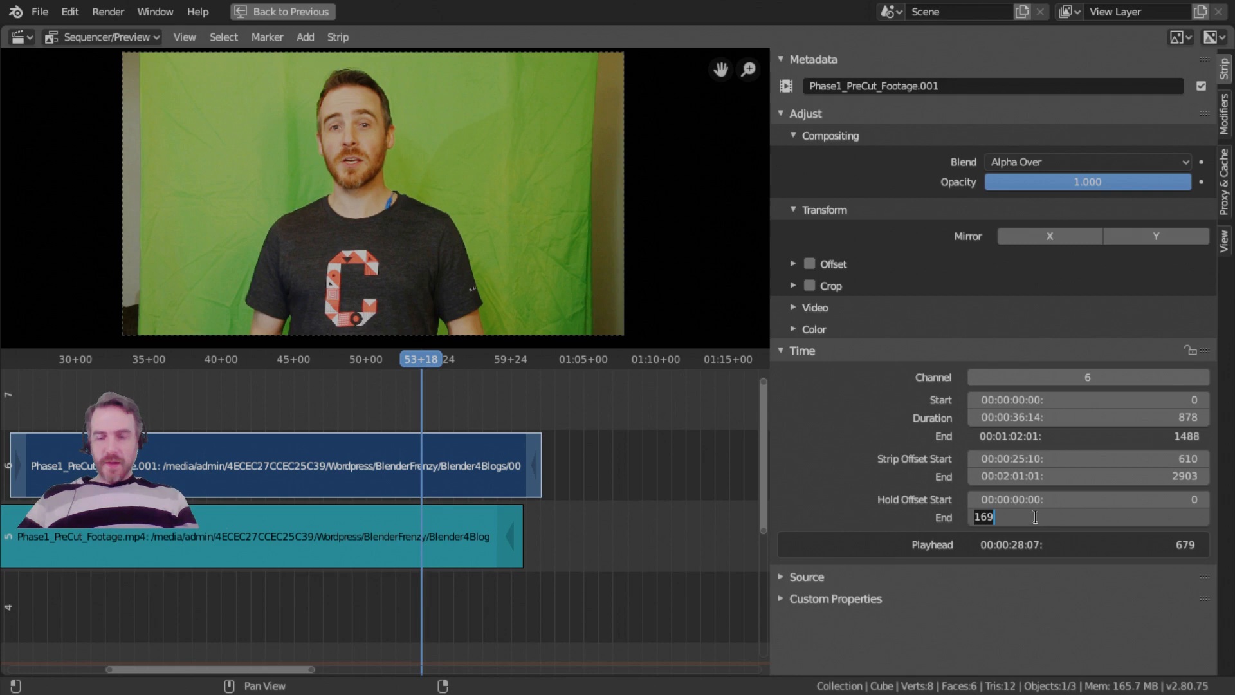
pyautogui.press('Return')
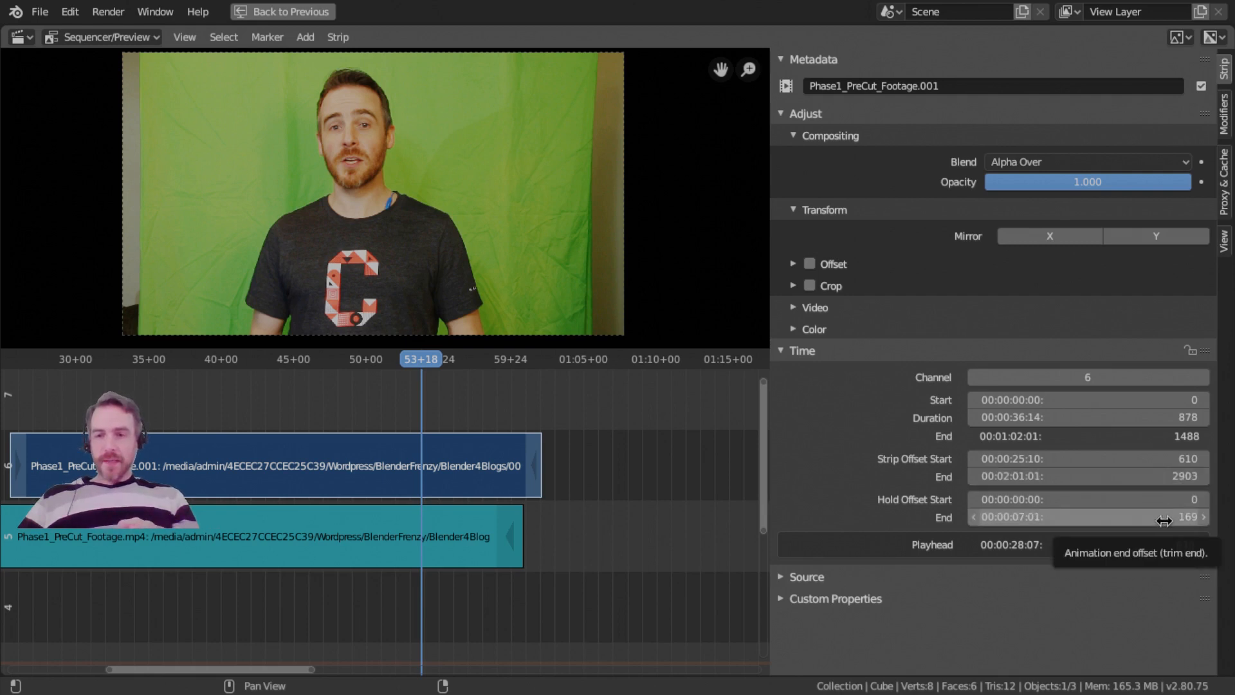
# Slide the channel 6 footage strip's end handle back to frame 1456, in line with the audio strip's end.
pyautogui.moveTo(412, 473); pyautogui.dragTo(464, 479, button='middle')
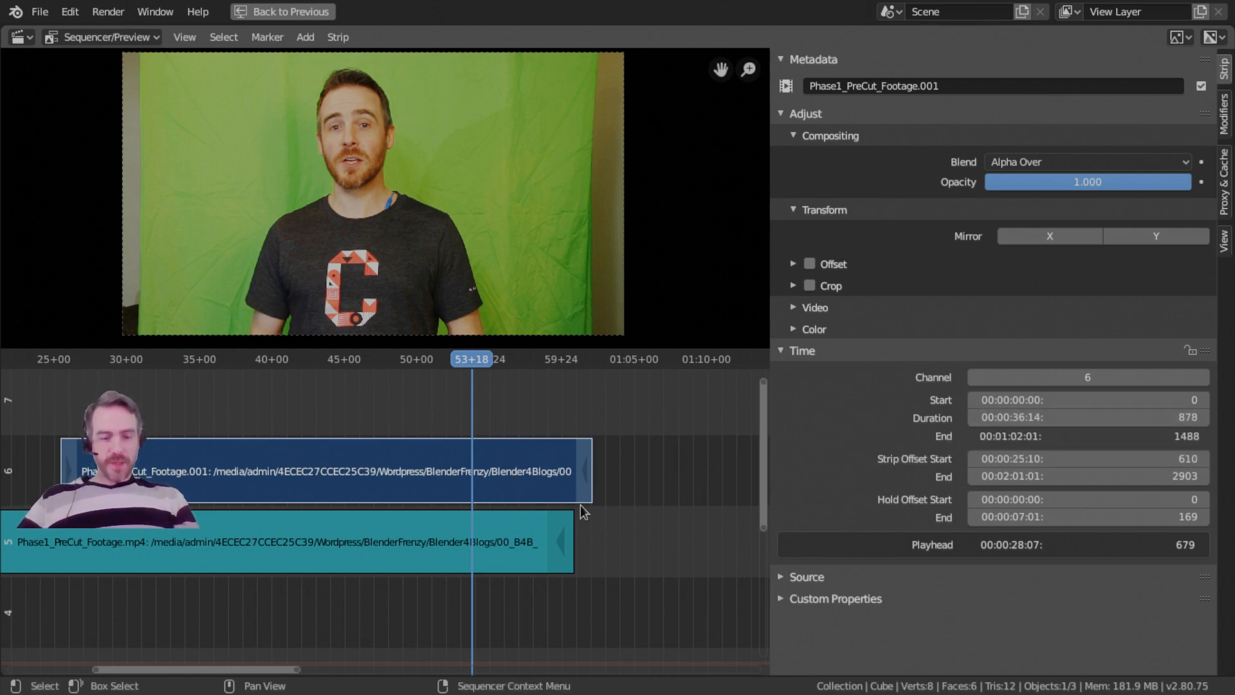
pyautogui.click(588, 471)
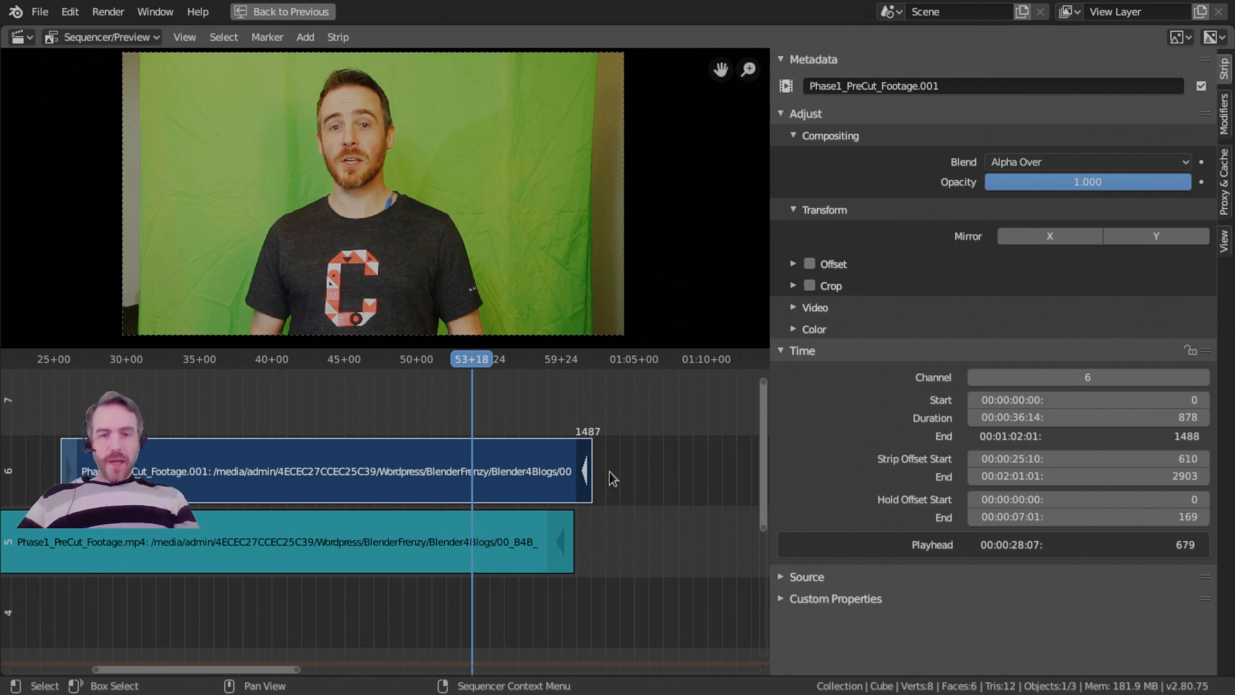
pyautogui.press('g')
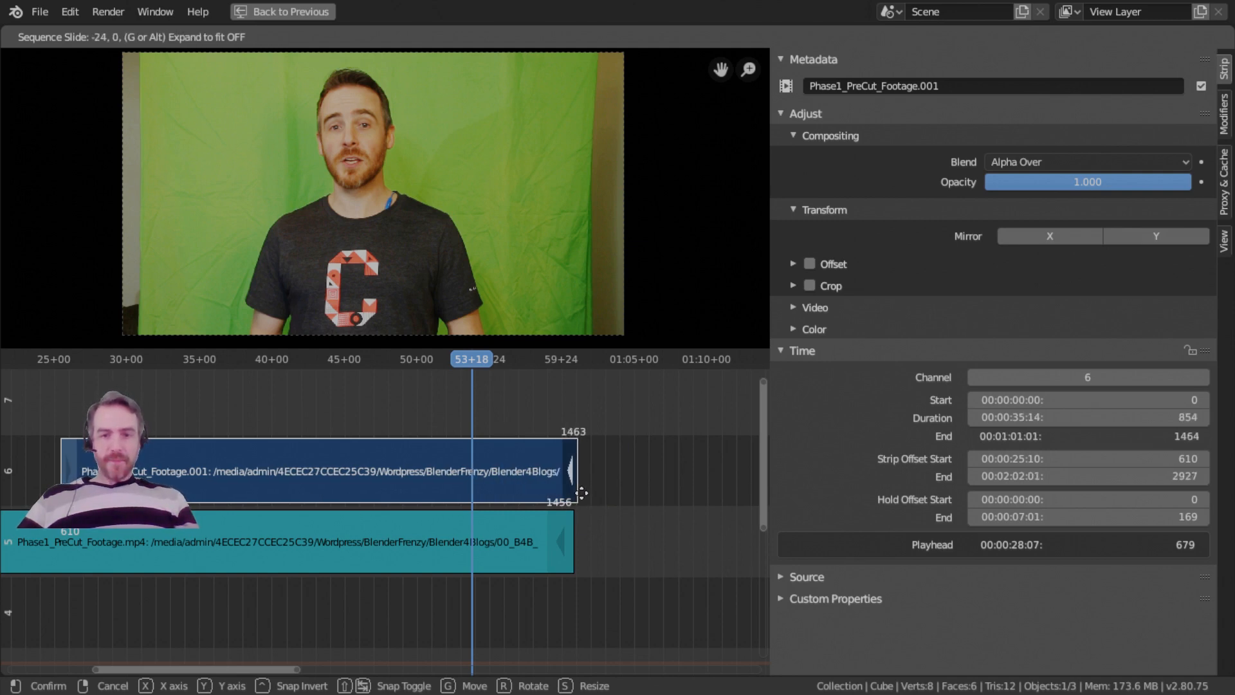
pyautogui.click(586, 494)
pyautogui.moveTo(609, 524); pyautogui.dragTo(550, 479, button='middle')
pyautogui.keyDown('ctrl'); pyautogui.moveTo(550, 478); pyautogui.dragTo(571, 512, button='middle'); pyautogui.keyUp('ctrl')
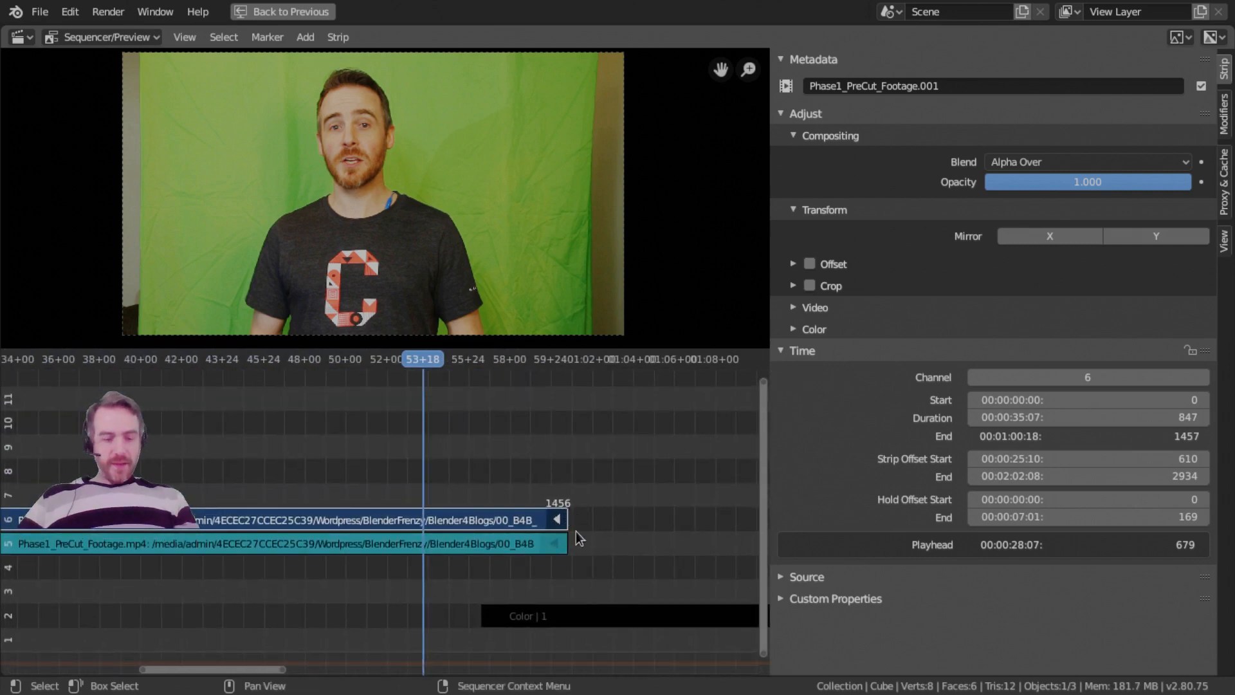
# Try sliding the footage strip's end handle again around the end of the audio strip on channel 5.
pyautogui.press('g')
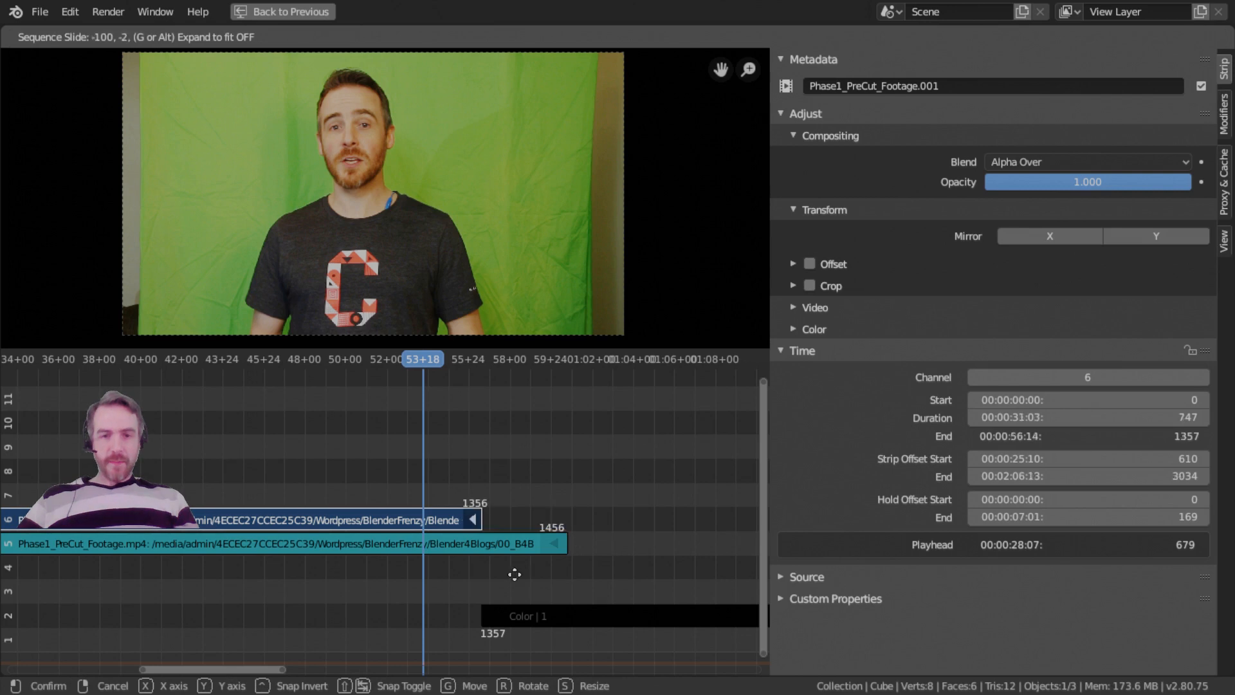
pyautogui.click(562, 579)
pyautogui.moveTo(662, 538); pyautogui.dragTo(550, 539, button='middle')
pyautogui.keyDown('ctrl'); pyautogui.moveTo(550, 538); pyautogui.dragTo(505, 538, button='middle'); pyautogui.keyUp('ctrl')
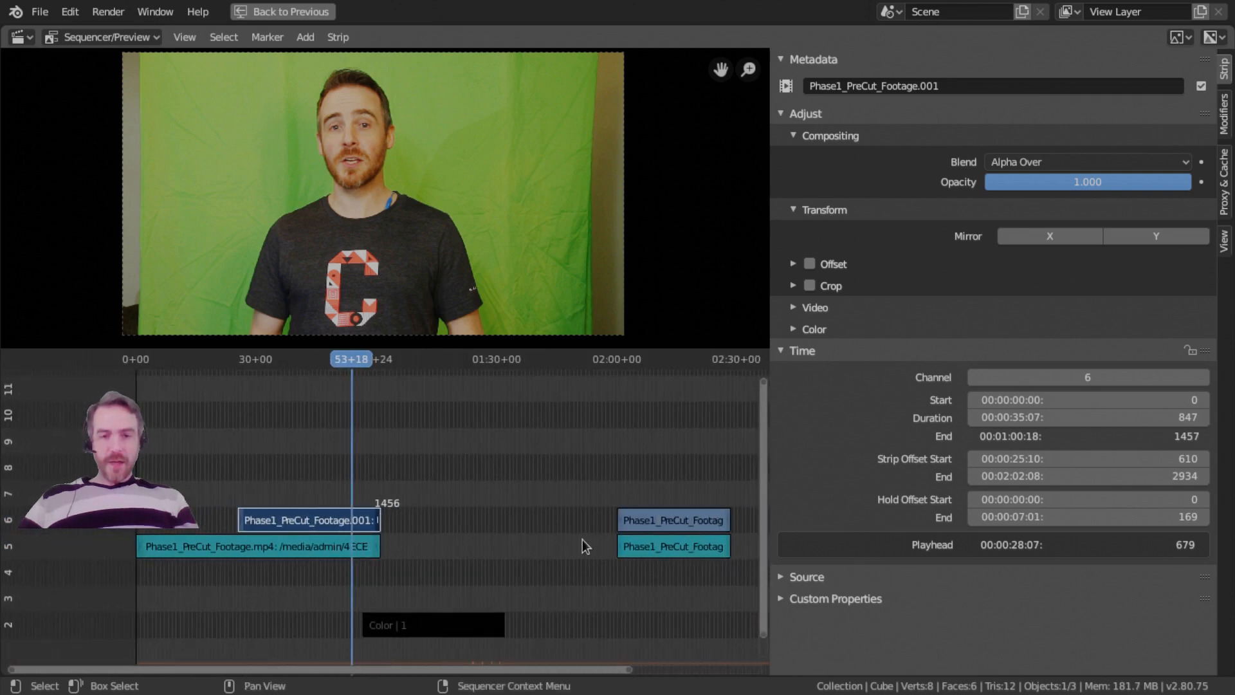
pyautogui.press('g')
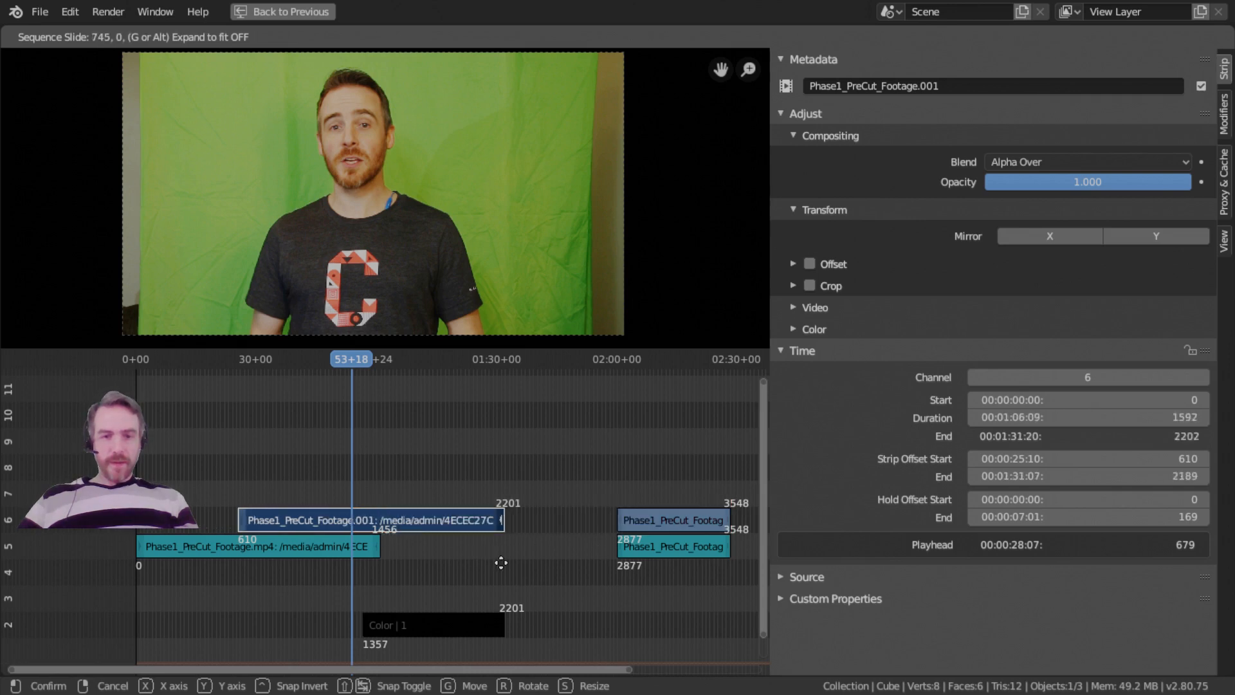
pyautogui.click(392, 545)
# Move the footage strip to channel 4 with its start at frame 745, so that it lines up with the Color strip.
pyautogui.moveTo(398, 546); pyautogui.dragTo(462, 533, button='middle')
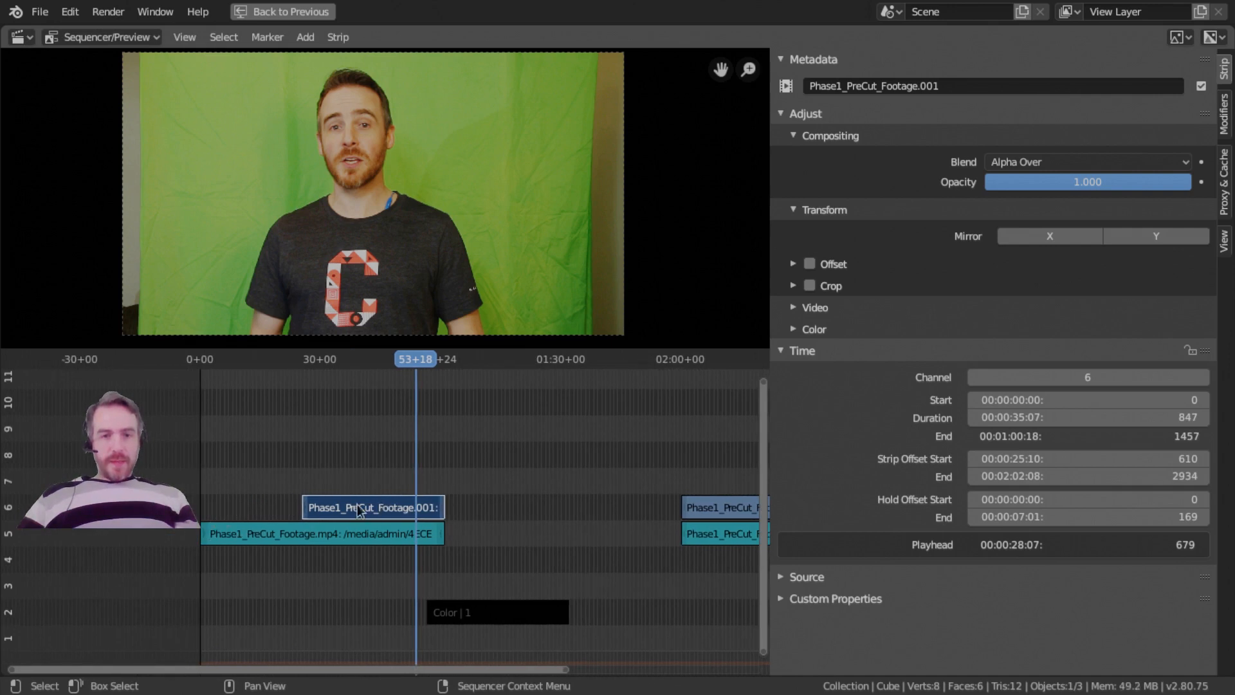
pyautogui.press('g')
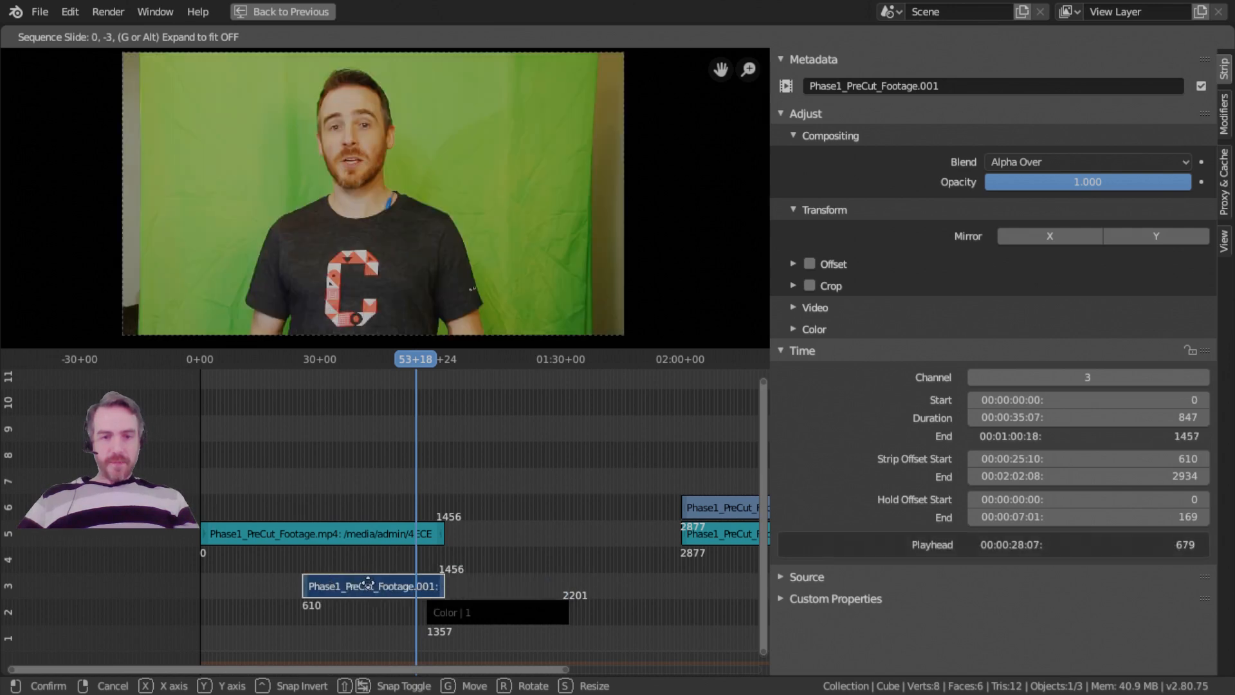
pyautogui.write('-100')
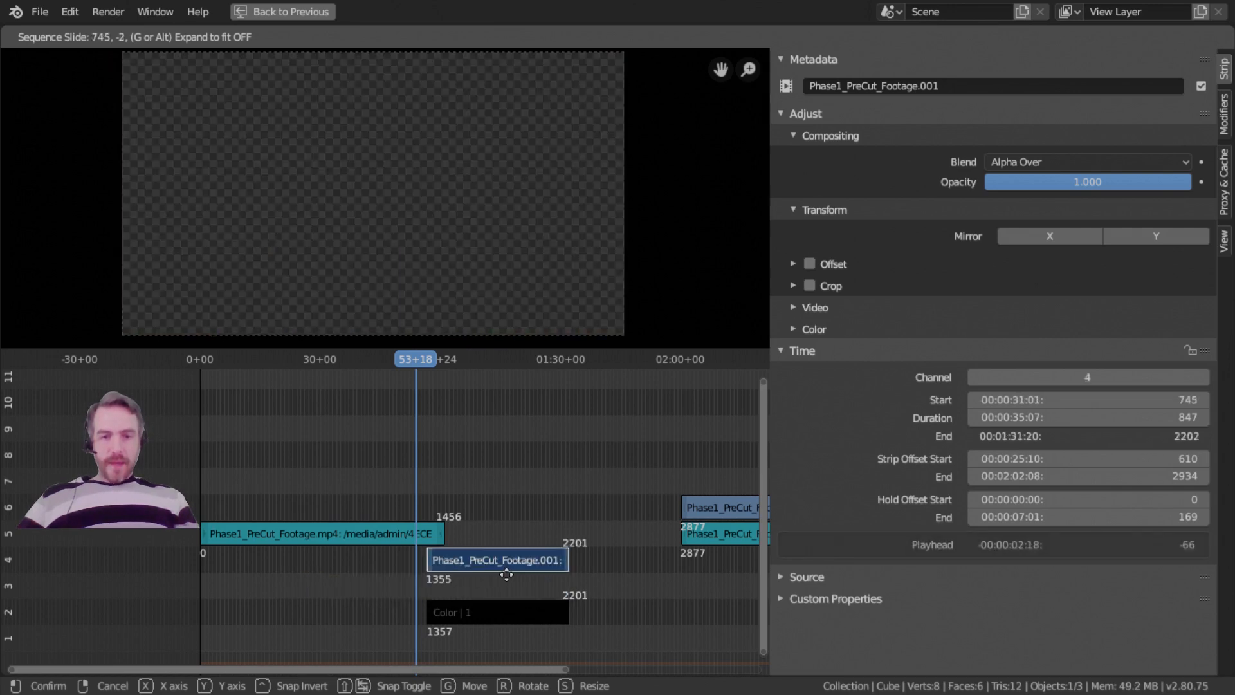
pyautogui.click(508, 575)
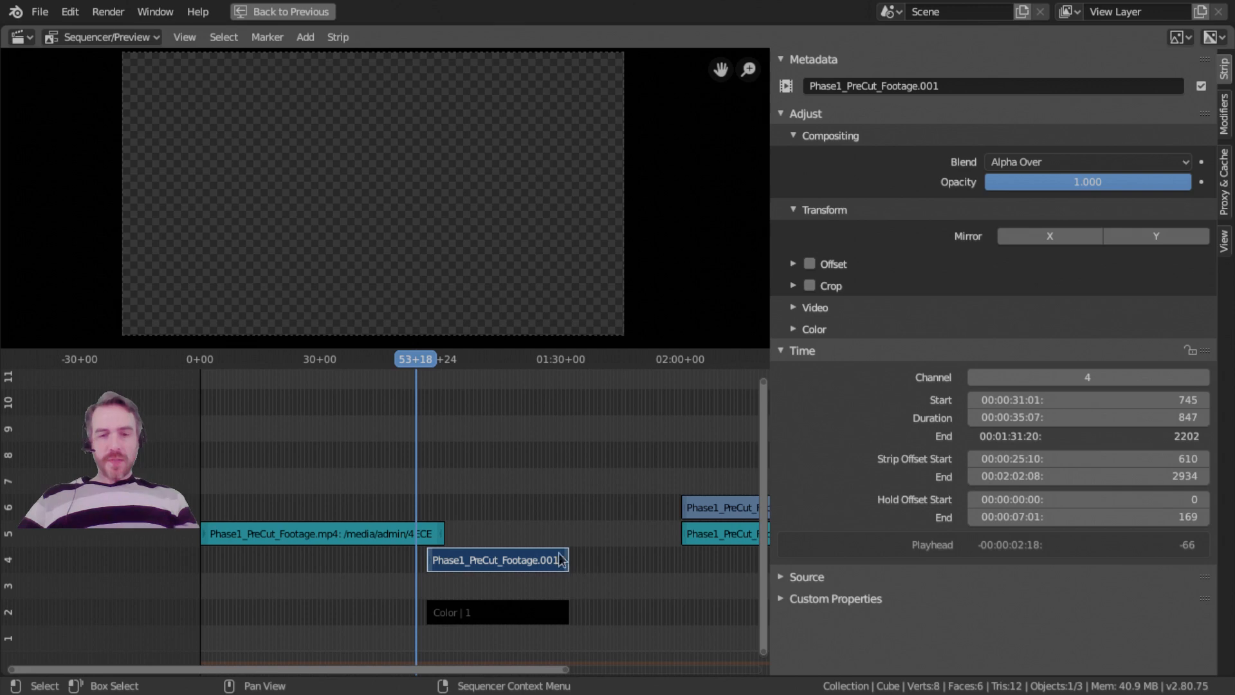
# Move the footage strip along channel 4, and place it on channel 5 directly behind the audio strip, with start frame 847.
pyautogui.scroll(4, 544, 575)
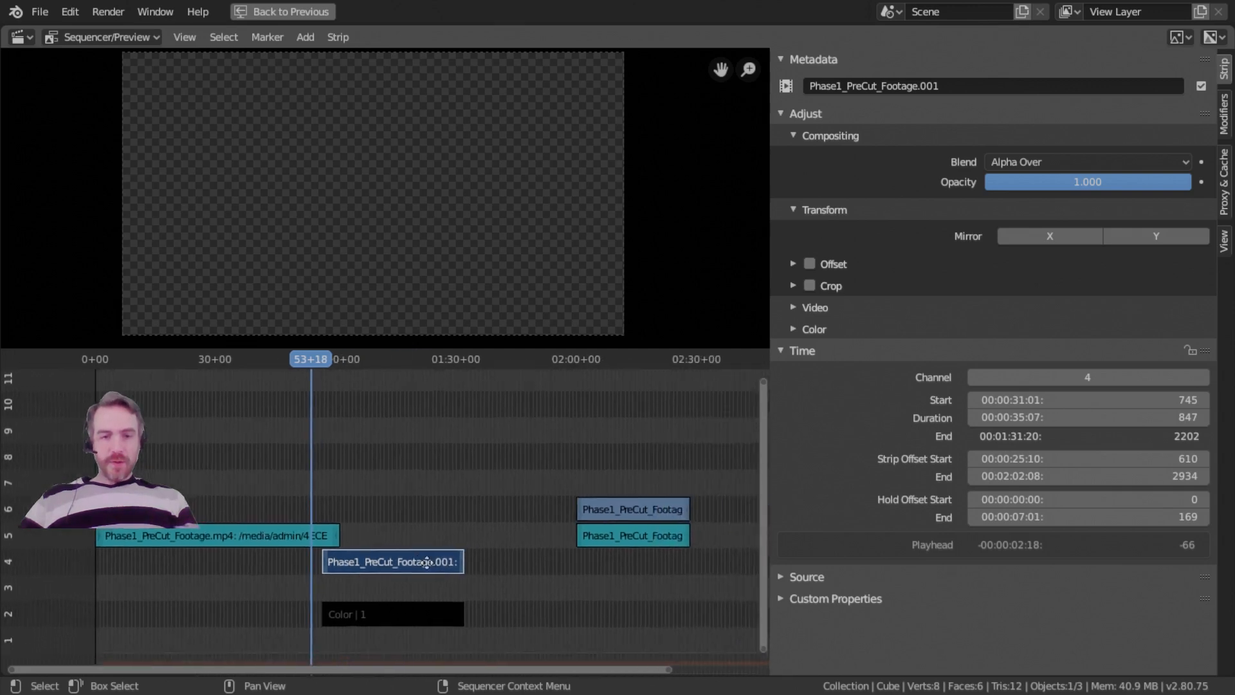
pyautogui.moveTo(493, 454); pyautogui.dragTo(499, 447, button='middle')
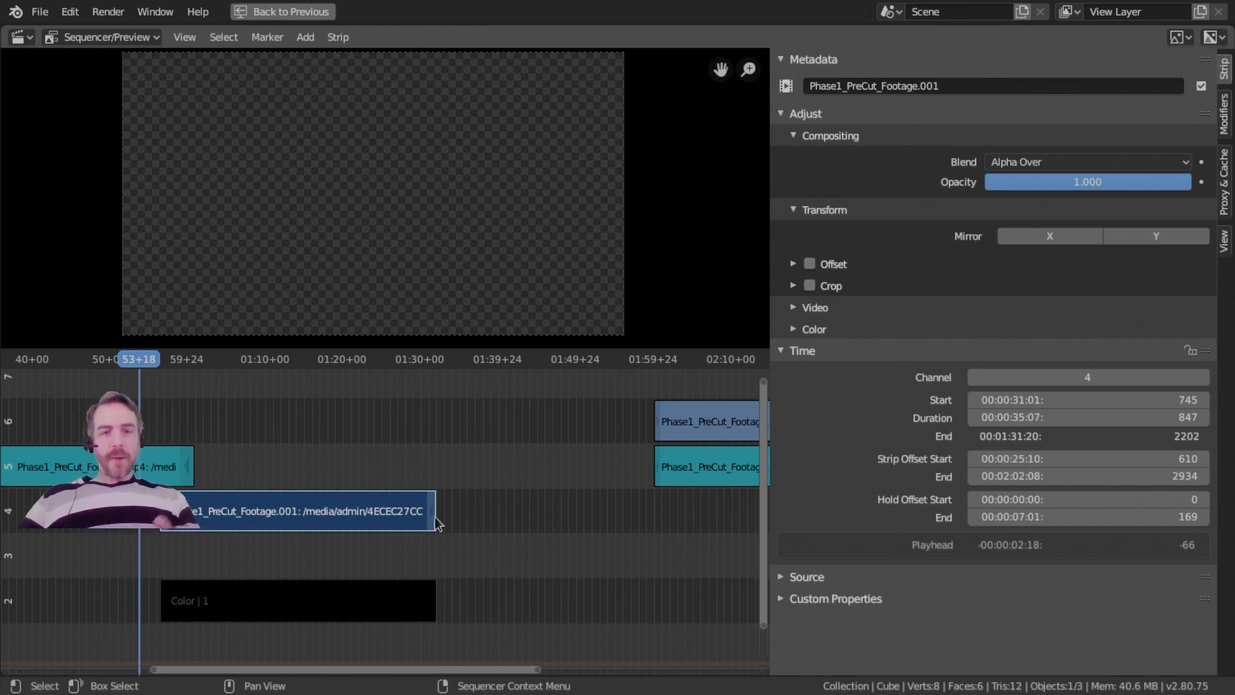
pyautogui.moveTo(423, 518); pyautogui.dragTo(558, 512)
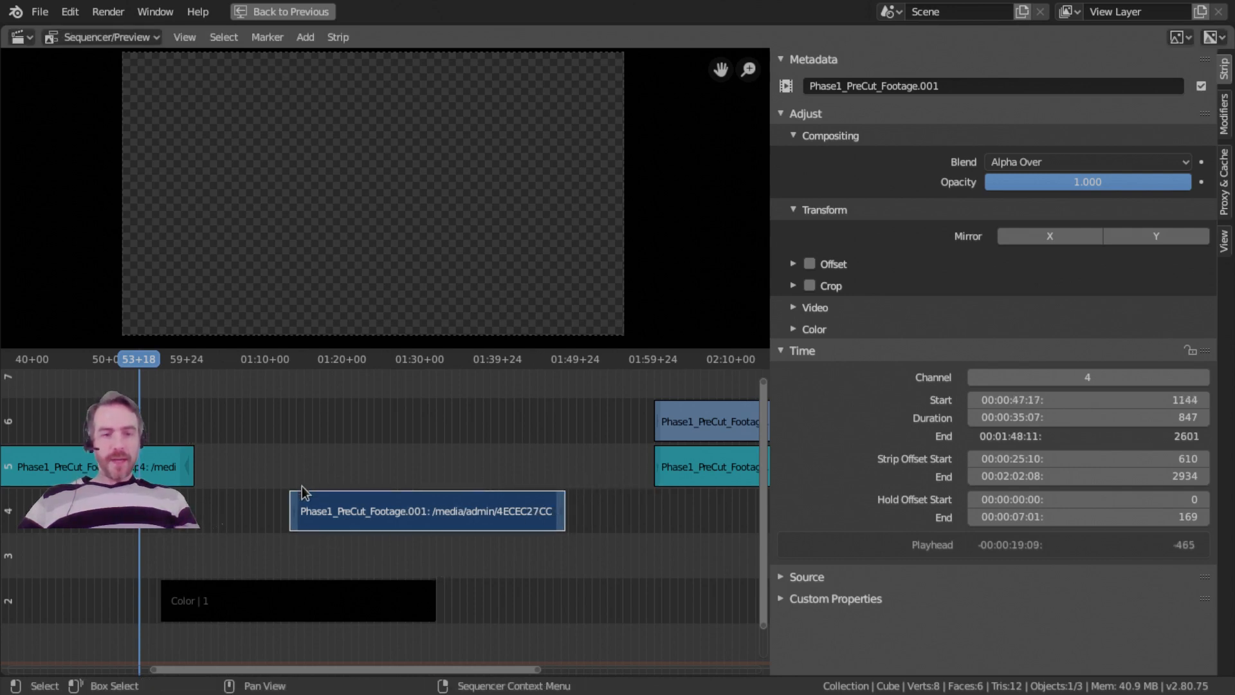
pyautogui.moveTo(302, 493)
pyautogui.mouseDown()
pyautogui.moveTo(206, 499)
pyautogui.moveTo(664, 493)
pyautogui.moveTo(659, 509)
pyautogui.moveTo(662, 490)
pyautogui.moveTo(305, 499)
pyautogui.mouseUp()
pyautogui.moveTo(406, 503); pyautogui.dragTo(260, 461)
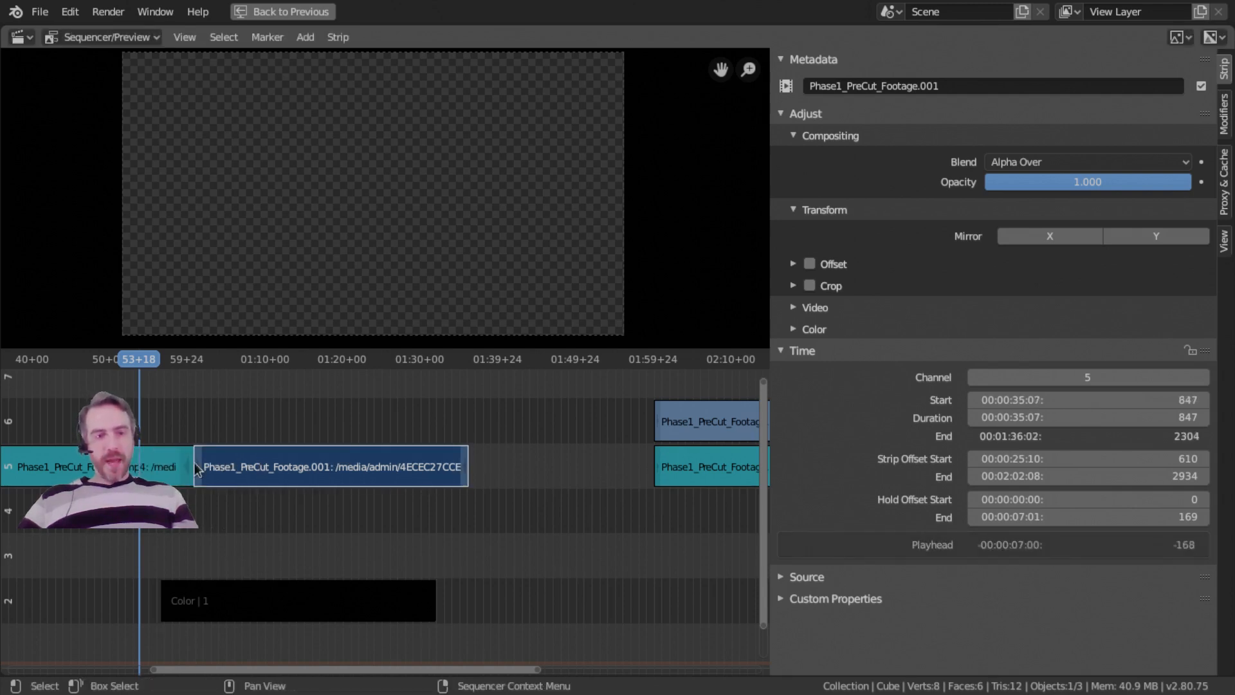
# Select the audio strip on channel 5 and snap the audio and footage strips to the playhead at 53+18.
pyautogui.keyDown('ctrl'); pyautogui.moveTo(272, 470); pyautogui.dragTo(391, 519, button='middle'); pyautogui.keyUp('ctrl')
pyautogui.click(365, 519)
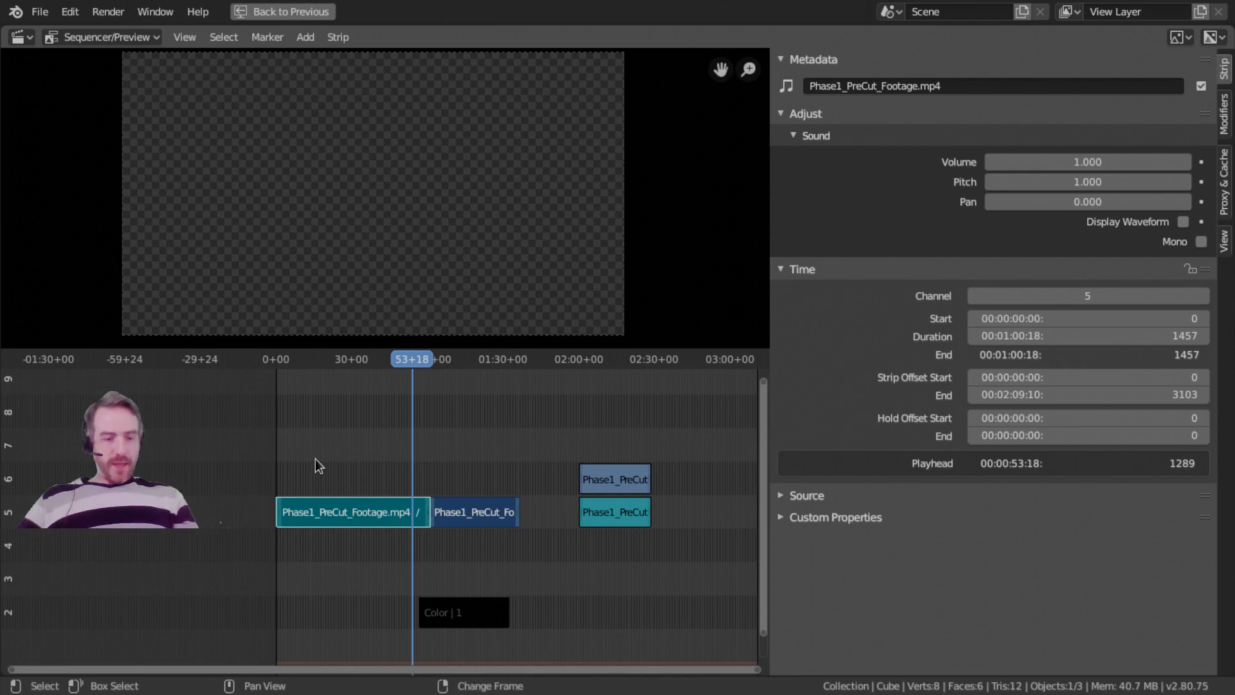
pyautogui.hotkey('shift', 's')
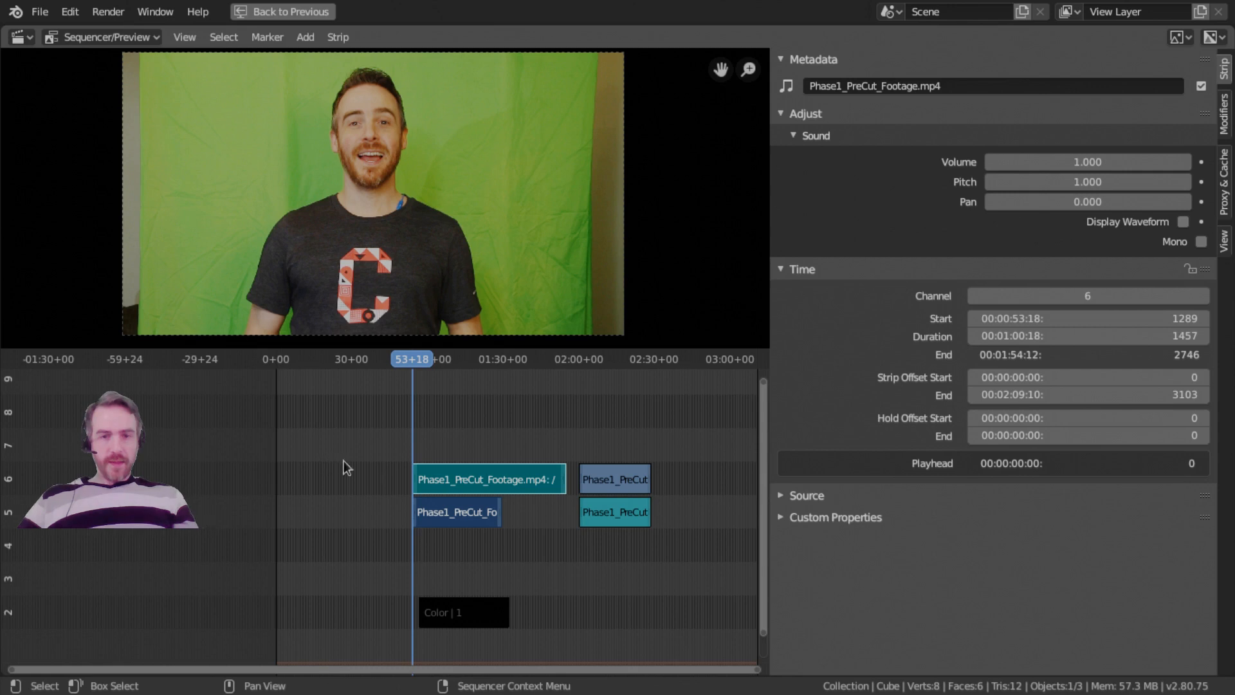
# Move the two video footage strips from channels 5 and 6 up to channel 8, starting at frames 1439 and 2551.
pyautogui.moveTo(379, 504); pyautogui.dragTo(420, 510, button='middle')
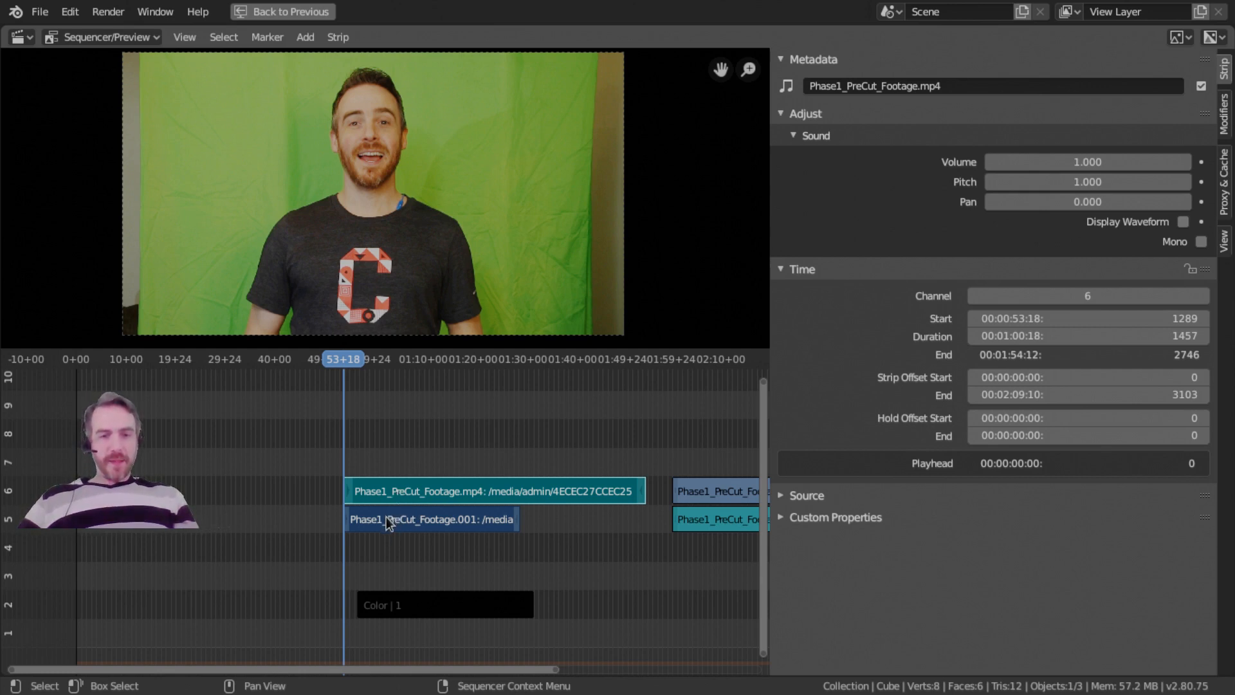
pyautogui.moveTo(430, 499); pyautogui.dragTo(267, 509, button='middle')
pyautogui.keyDown('ctrl'); pyautogui.moveTo(397, 518); pyautogui.dragTo(332, 524, button='middle'); pyautogui.keyUp('ctrl')
pyautogui.click(314, 536)
pyautogui.moveTo(316, 533); pyautogui.dragTo(331, 456)
pyautogui.moveTo(465, 507); pyautogui.dragTo(413, 449)
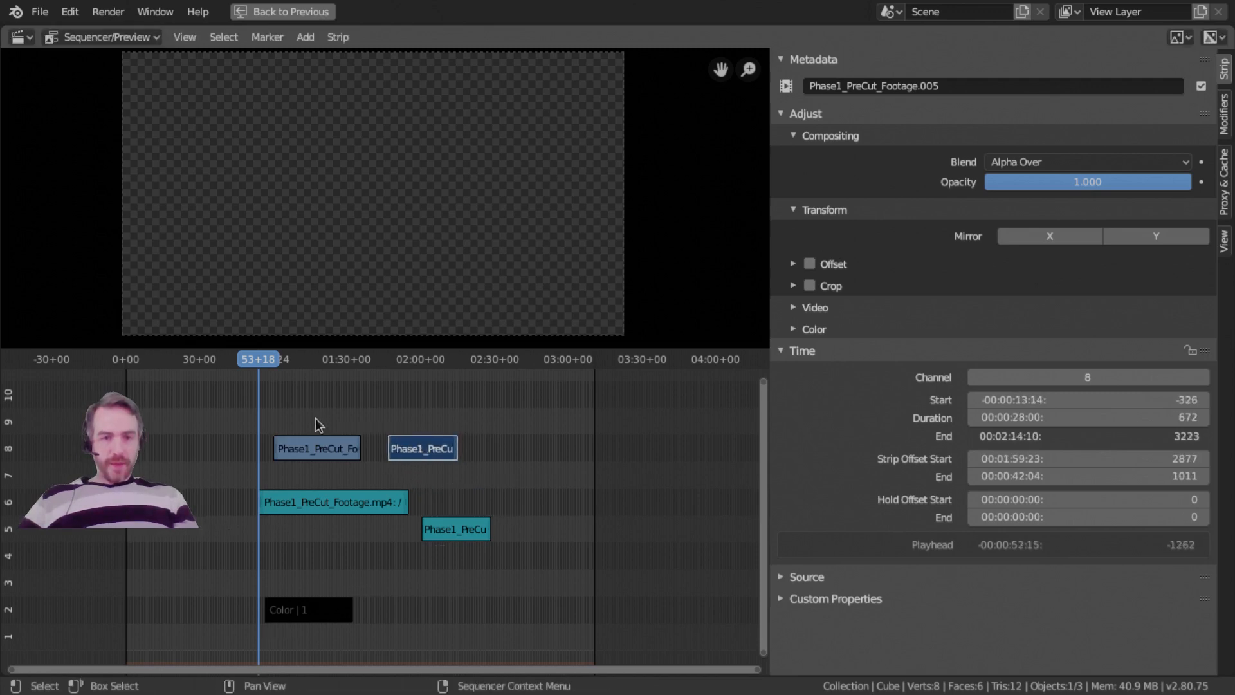
# Shorten the first footage strip on channel 8 to 256 frames, duplicate it and place the copy directly behind it.
pyautogui.click(319, 444)
pyautogui.hotkey('shift', 'd')
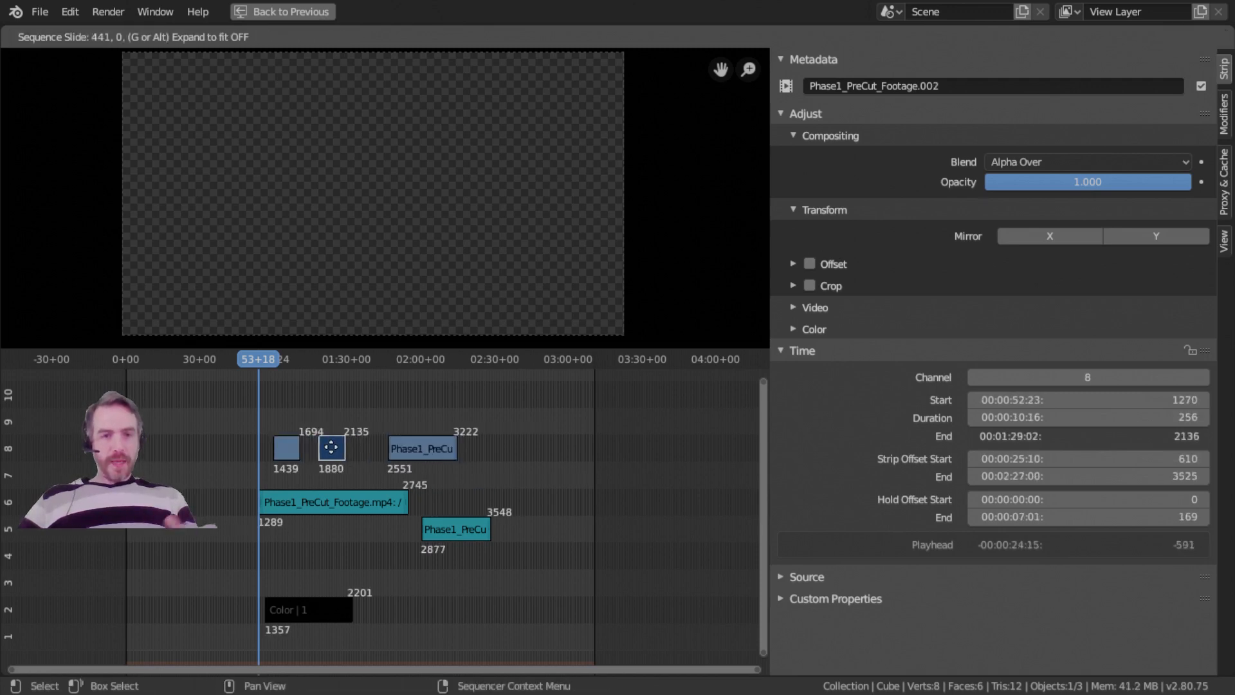
pyautogui.click(330, 448)
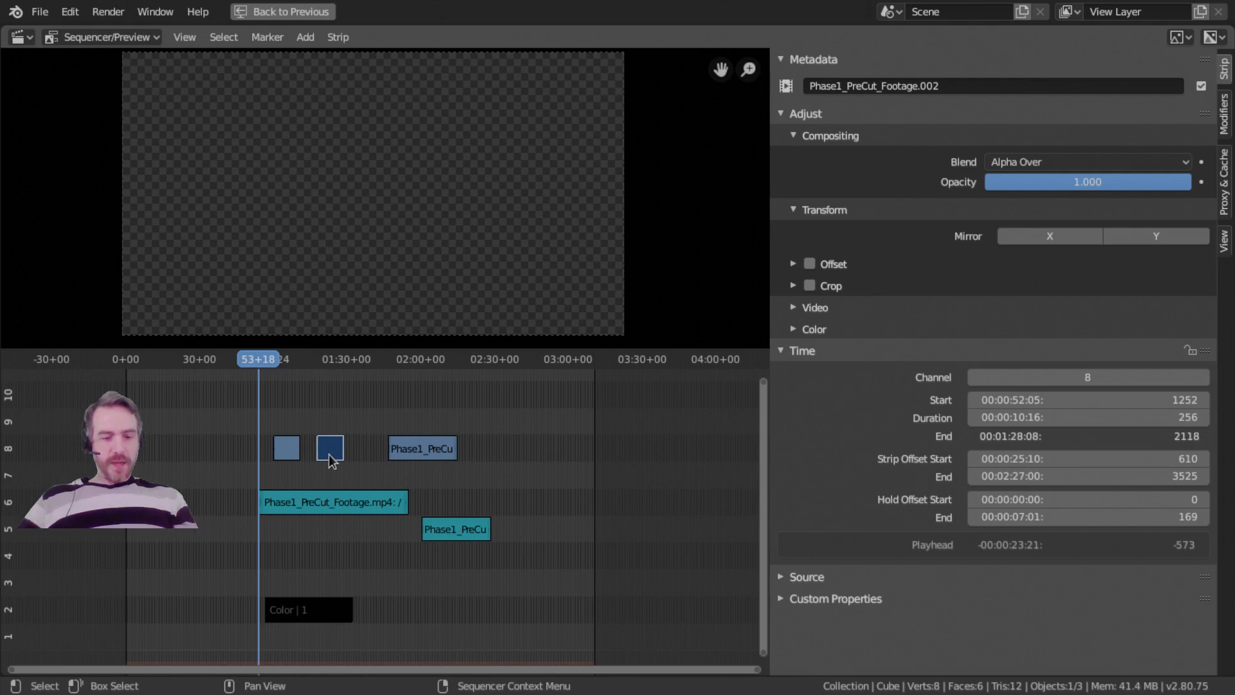
pyautogui.keyDown('ctrl'); pyautogui.moveTo(330, 453); pyautogui.dragTo(314, 455); pyautogui.keyUp('ctrl')
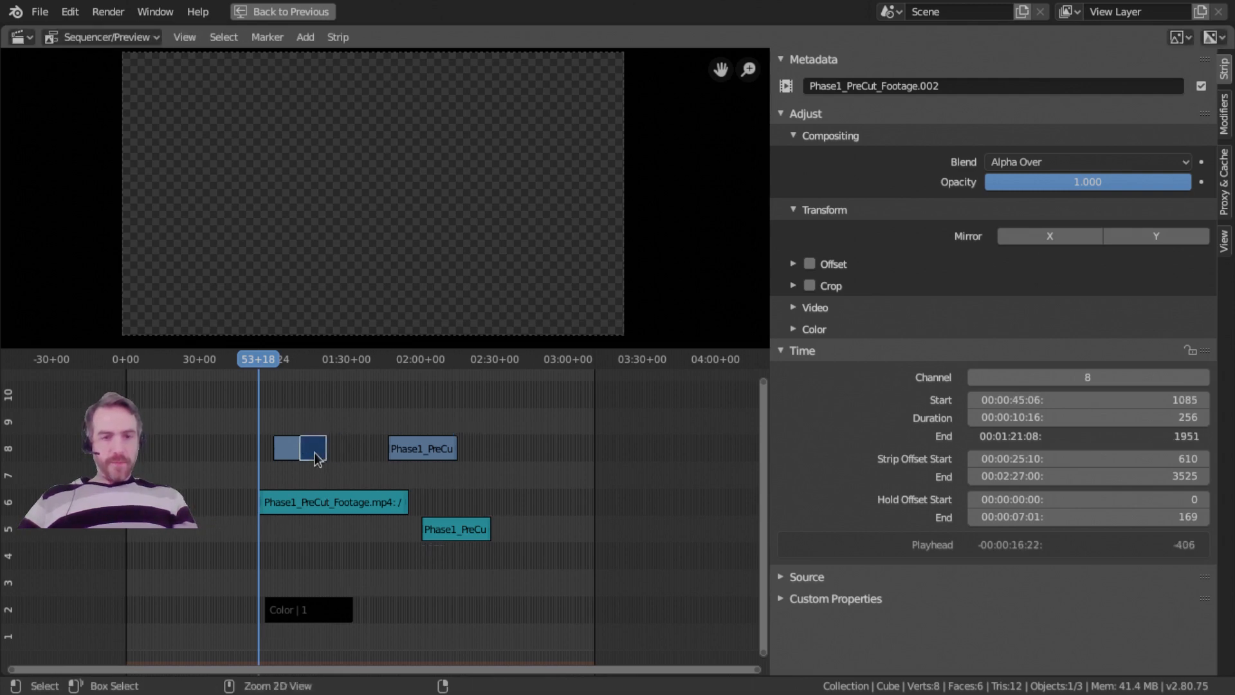
# Duplicate the short footage clip twice more, placing each copy end to end in the row on channel 8.
pyautogui.hotkey('shift', 'd')
pyautogui.click(337, 453)
pyautogui.hotkey('shift', 'd')
pyautogui.click(352, 452)
# Hide the sidebar so that the preview and timeline use the full width.
pyautogui.moveTo(403, 466); pyautogui.dragTo(338, 448, button='middle')
pyautogui.press('n')
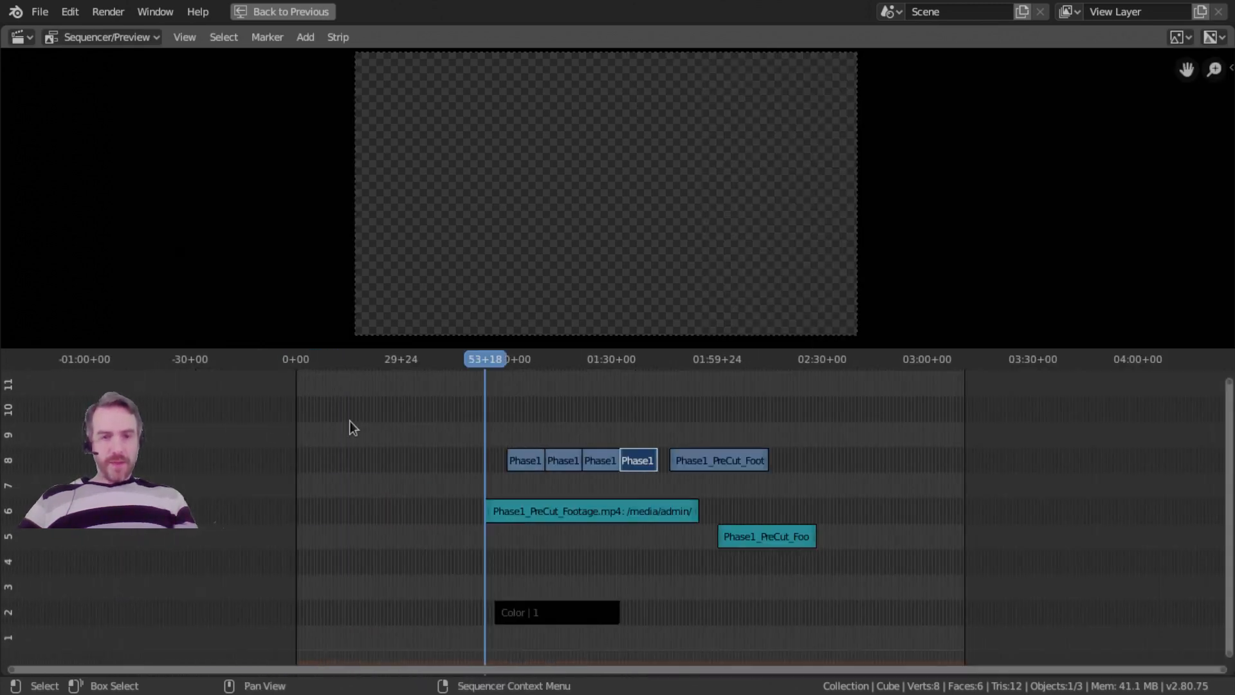
pyautogui.press('n')
pyautogui.press('n')
pyautogui.keyDown('ctrl'); pyautogui.scroll(-4, 480, 450); pyautogui.keyUp('ctrl')
pyautogui.keyDown('ctrl'); pyautogui.moveTo(531, 483); pyautogui.dragTo(658, 542, button='middle'); pyautogui.keyUp('ctrl')
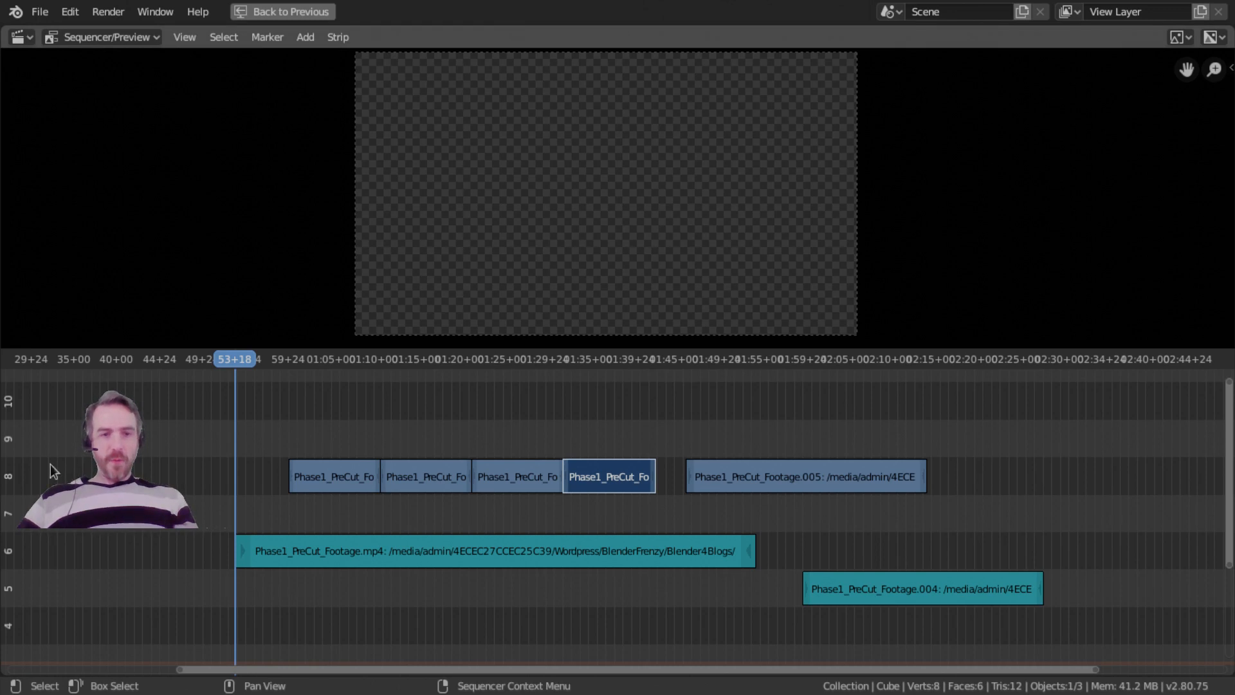
pyautogui.moveTo(471, 457); pyautogui.dragTo(585, 466, button='middle')
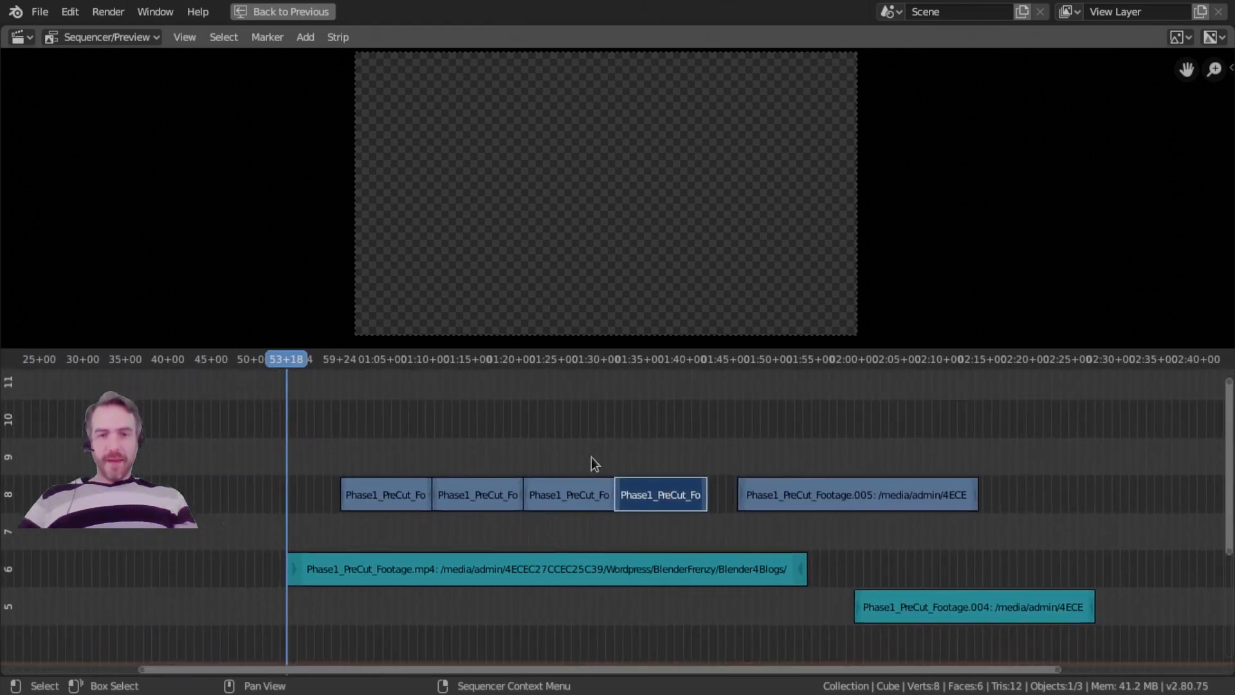
# Move the Phase1_PreCut_Footage.005 strip along channel 8 directly behind the row of four short clips.
pyautogui.click(824, 493)
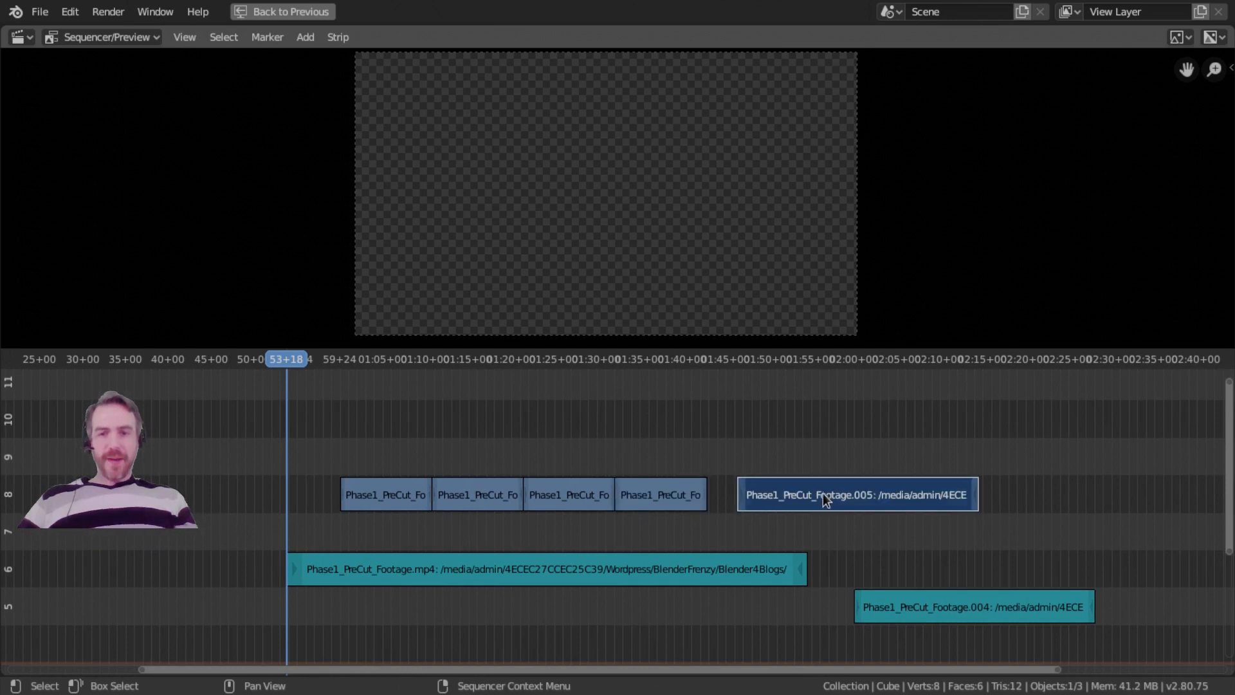
pyautogui.press('g')
pyautogui.click(752, 521)
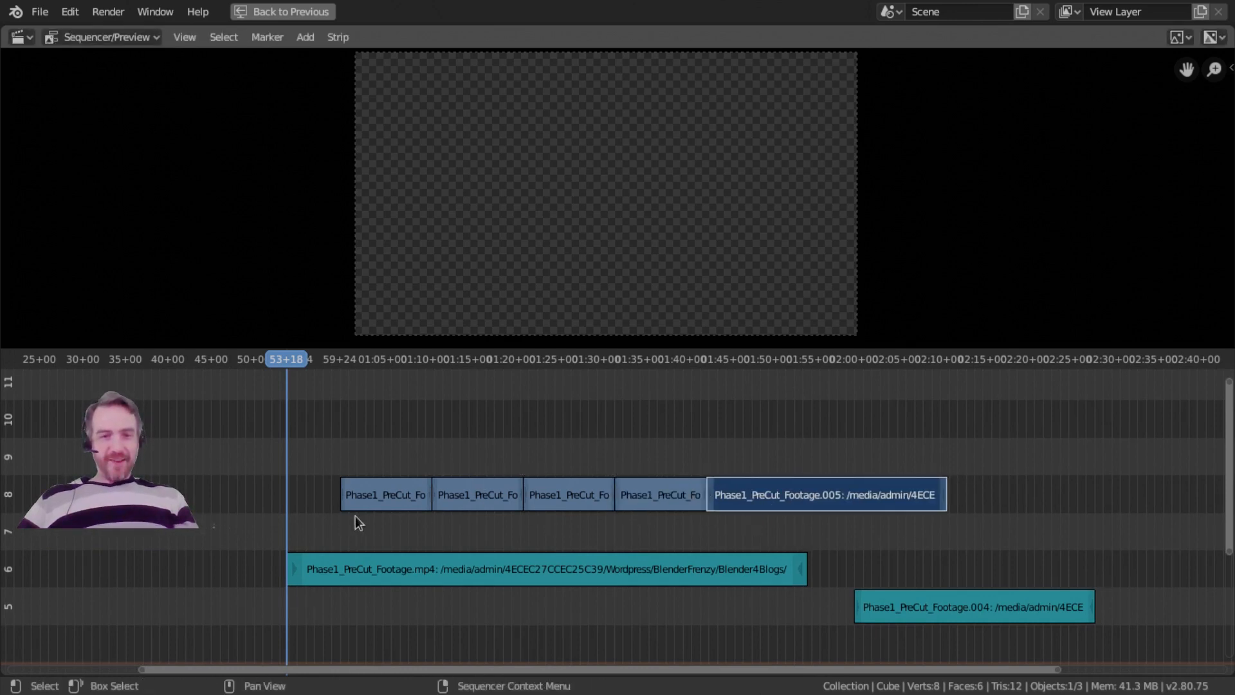
# Select all five footage strips on channel 8 and snap them to the playhead at 53+18.
pyautogui.click(389, 497)
pyautogui.keyDown('shift'); pyautogui.click(477, 489); pyautogui.keyUp('shift')
pyautogui.keyDown('shift'); pyautogui.click(567, 483); pyautogui.keyUp('shift')
pyautogui.keyDown('shift'); pyautogui.click(654, 489); pyautogui.keyUp('shift')
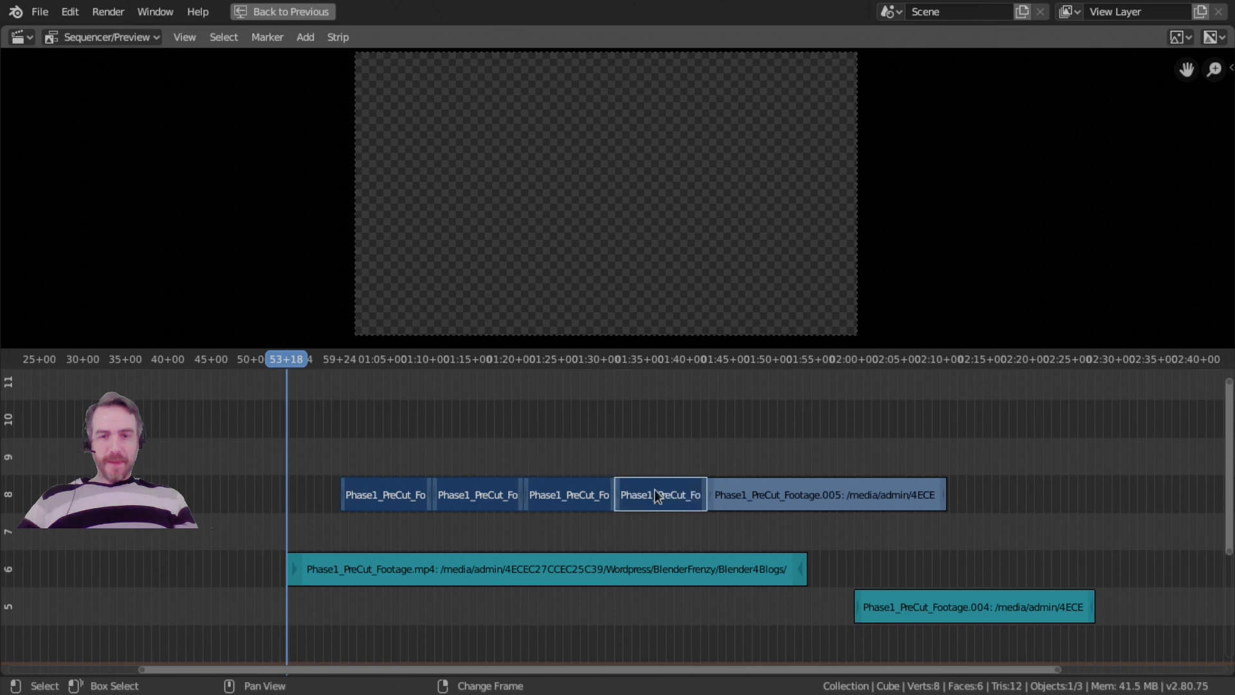
pyautogui.keyDown('shift'); pyautogui.click(788, 488); pyautogui.keyUp('shift')
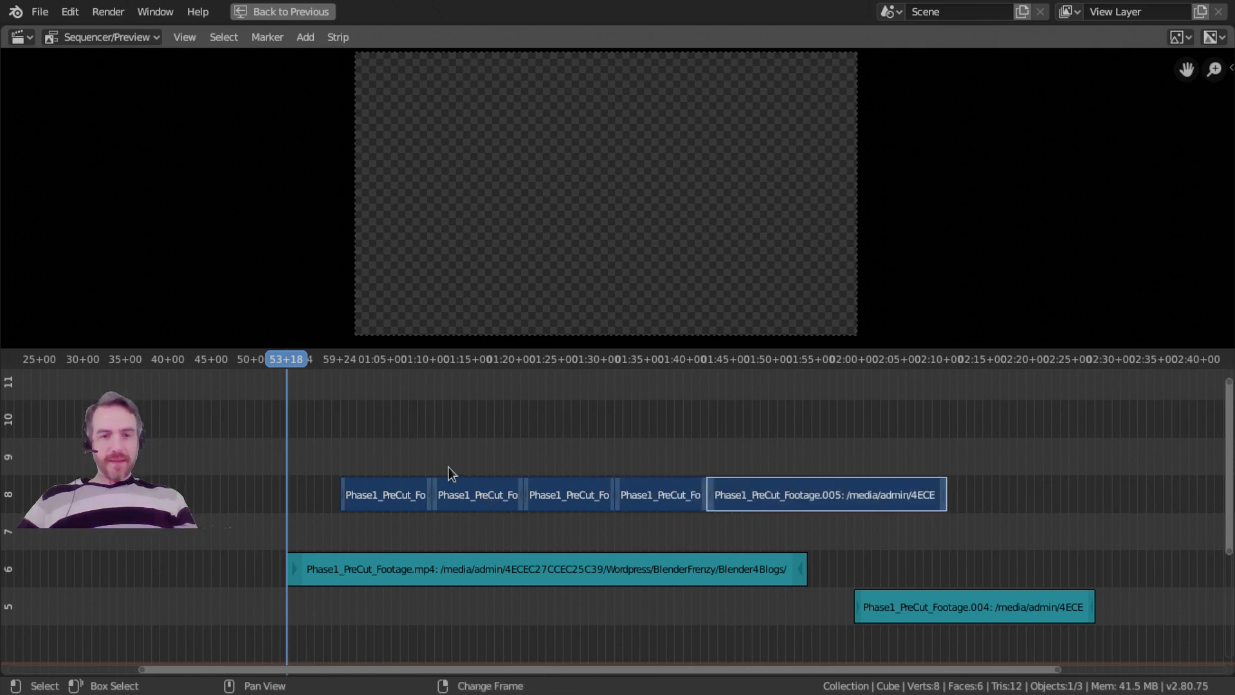
pyautogui.hotkey('shift', 's')
pyautogui.keyDown('ctrl'); pyautogui.moveTo(433, 452); pyautogui.dragTo(419, 494, button='middle'); pyautogui.keyUp('ctrl')
pyautogui.moveTo(386, 449); pyautogui.dragTo(491, 465, button='middle')
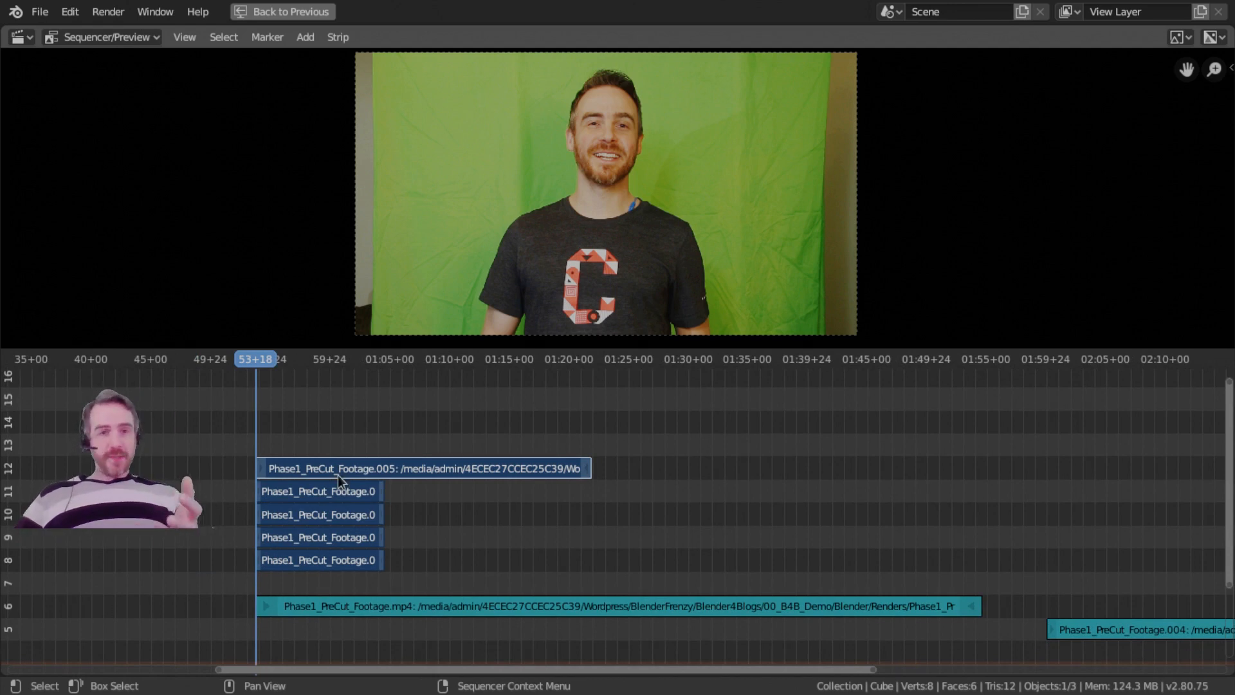
# Move the three short footage clips from channels 9, 10 and 11 down to channel 8, end to end behind the first clip.
pyautogui.moveTo(283, 475); pyautogui.dragTo(304, 453, button='middle')
pyautogui.moveTo(439, 532); pyautogui.dragTo(357, 518, button='middle')
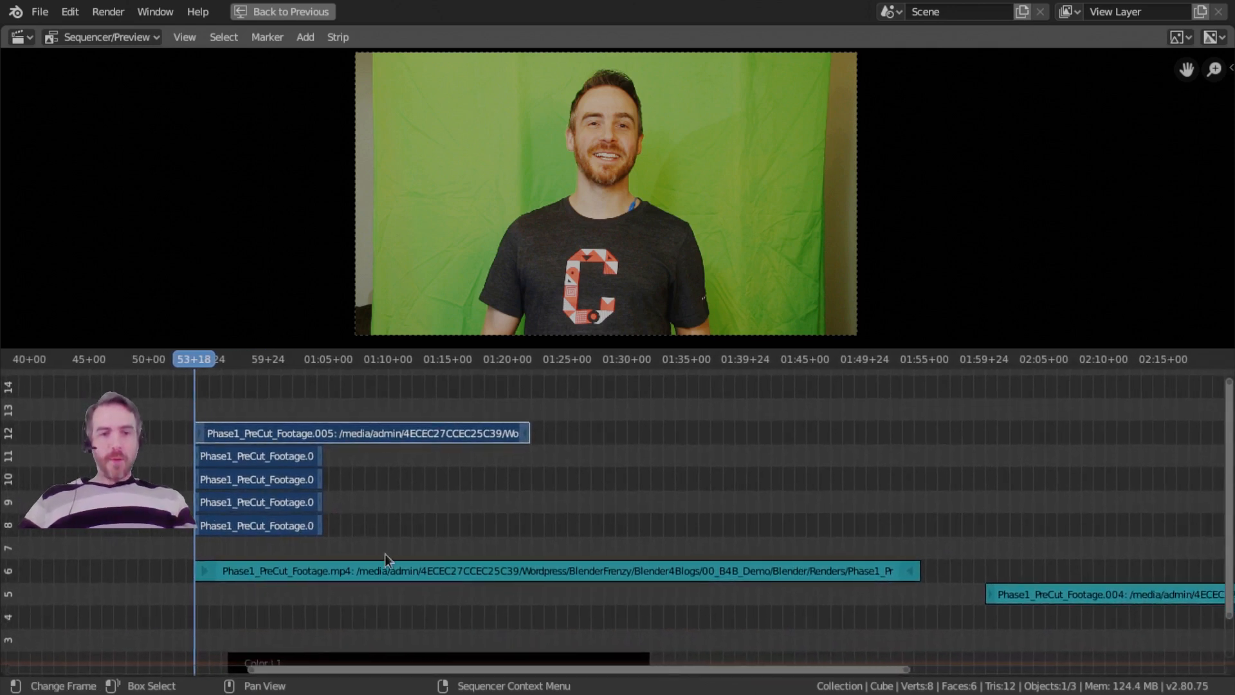
pyautogui.click(279, 504)
pyautogui.press('g')
pyautogui.click(304, 523)
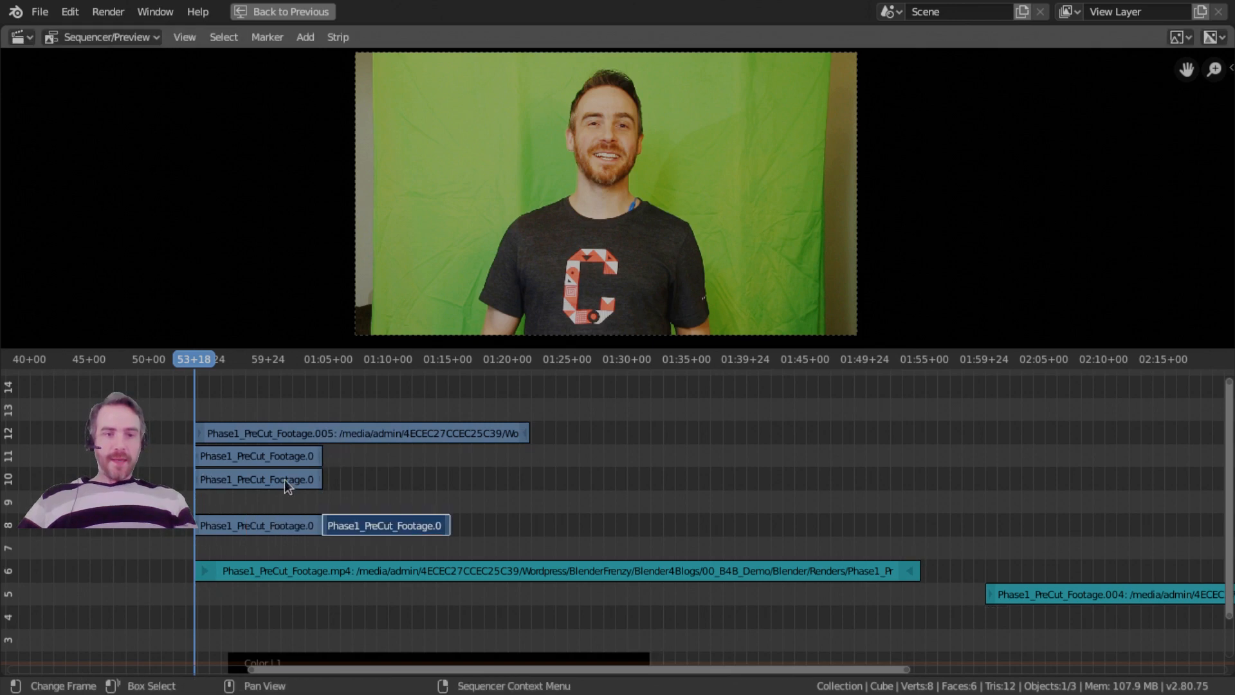
pyautogui.click(284, 480)
pyautogui.press('g')
pyautogui.click(293, 525)
pyautogui.click(296, 456)
pyautogui.press('g')
pyautogui.click(505, 523)
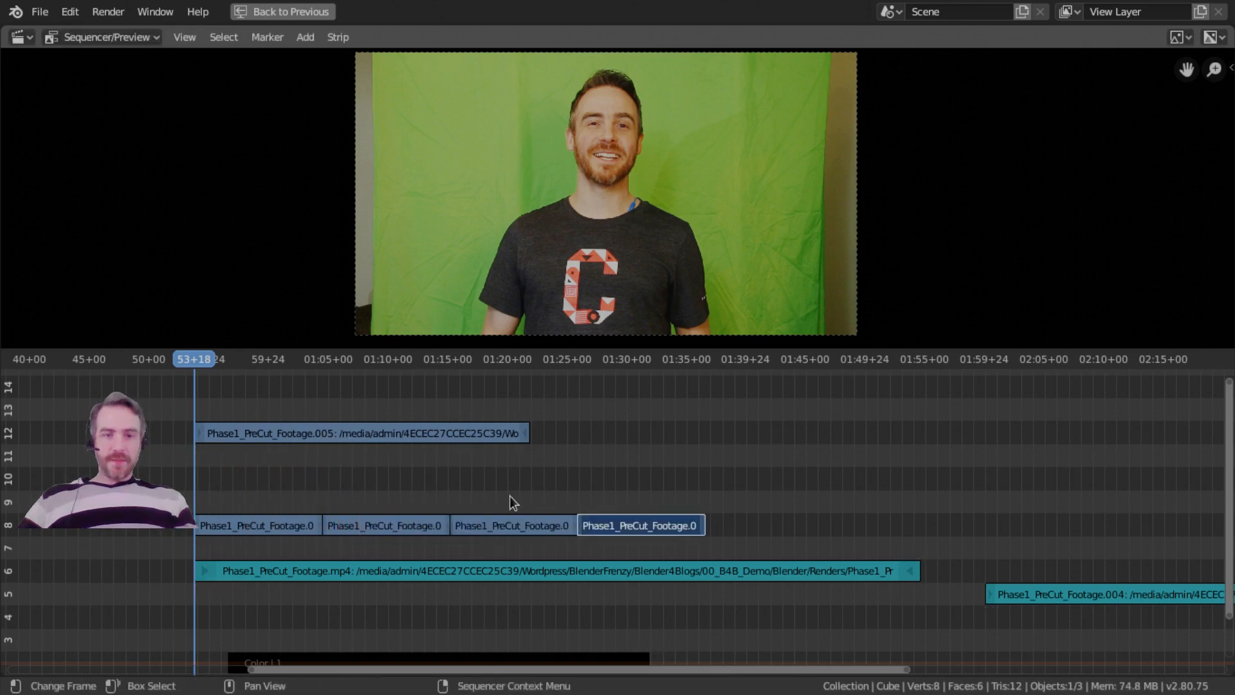
# Move the Phase1_PreCut_Footage.005 strip from channel 12 to channel 8, directly behind the fourth short clip.
pyautogui.click(447, 429)
pyautogui.press('g')
pyautogui.click(868, 524)
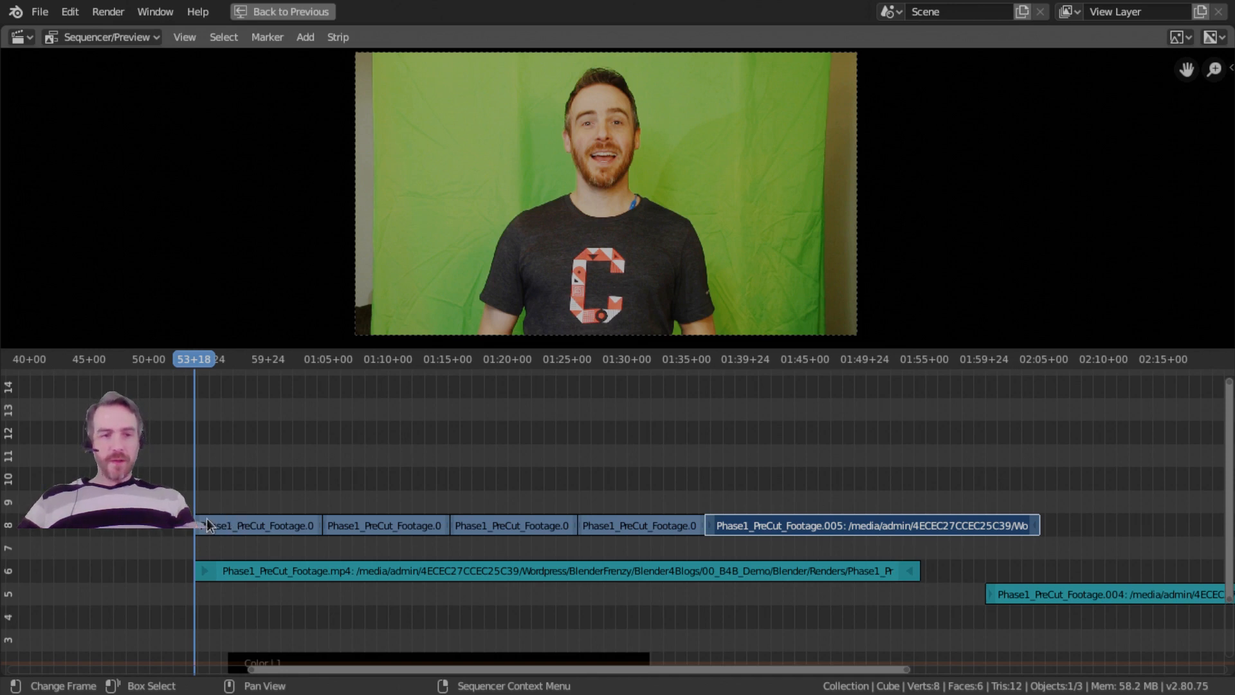
# Box-select the rebuilt row of footage strips on channel 8 and snap it to the playhead again.
pyautogui.keyDown('ctrl'); pyautogui.moveTo(209, 520); pyautogui.dragTo(270, 536, button='middle'); pyautogui.keyUp('ctrl')
pyautogui.press('b')
pyautogui.moveTo(143, 477); pyautogui.dragTo(602, 552)
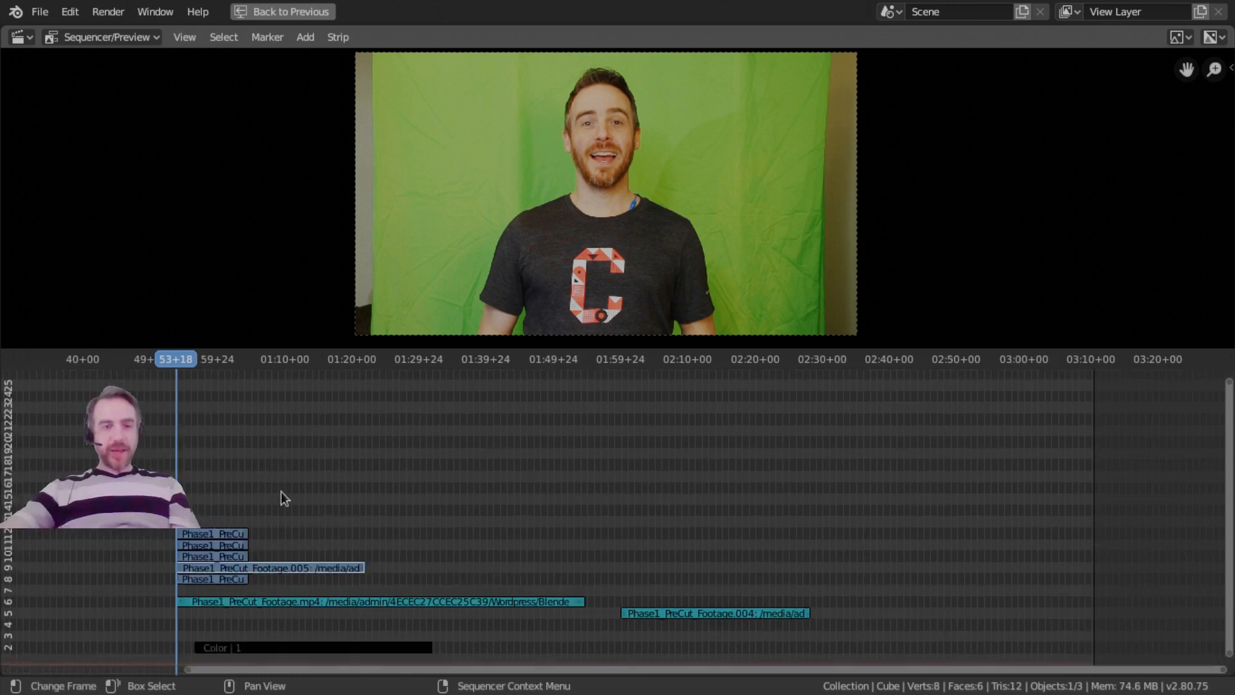
# Select all strips in the timeline and move them straight up by five channels.
pyautogui.moveTo(280, 492); pyautogui.dragTo(311, 480, button='middle')
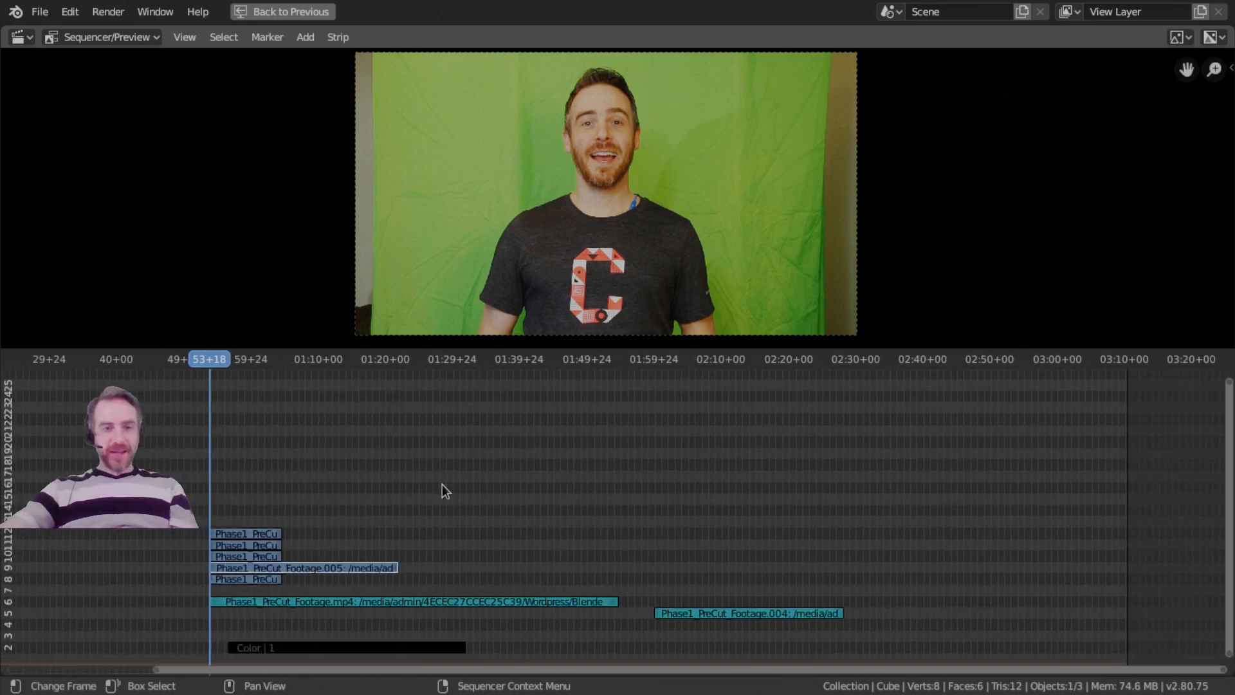
pyautogui.moveTo(315, 573); pyautogui.dragTo(462, 524, button='middle')
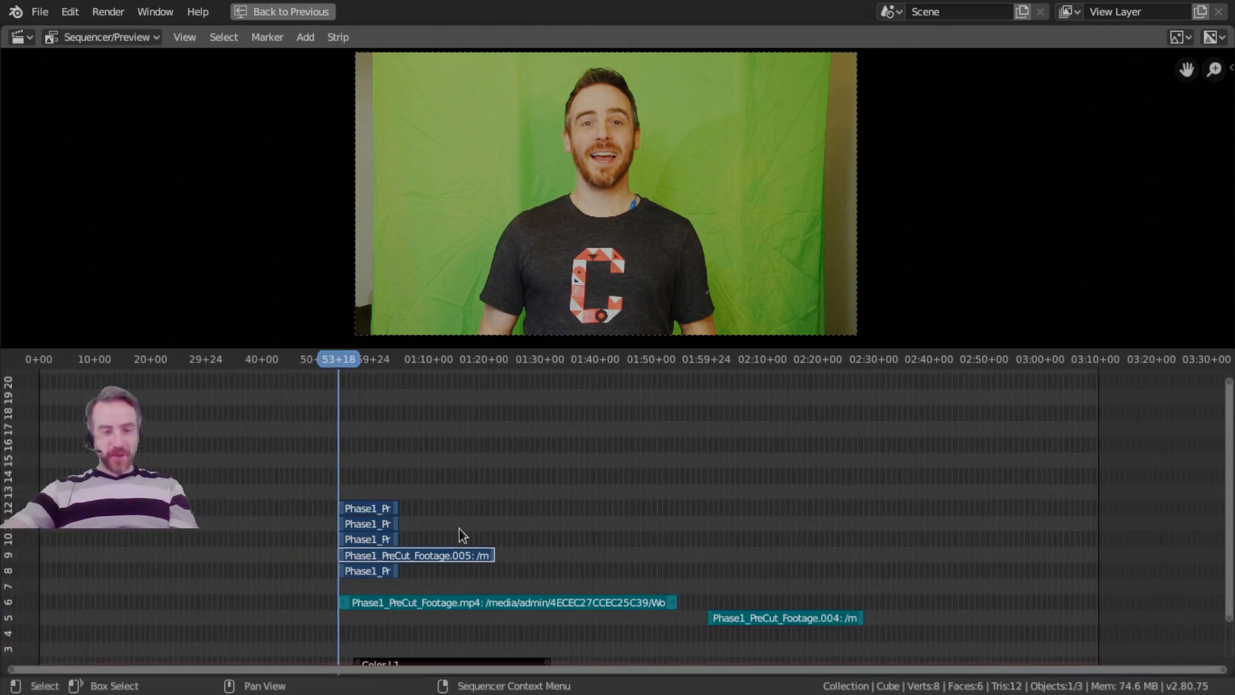
pyautogui.press('g')
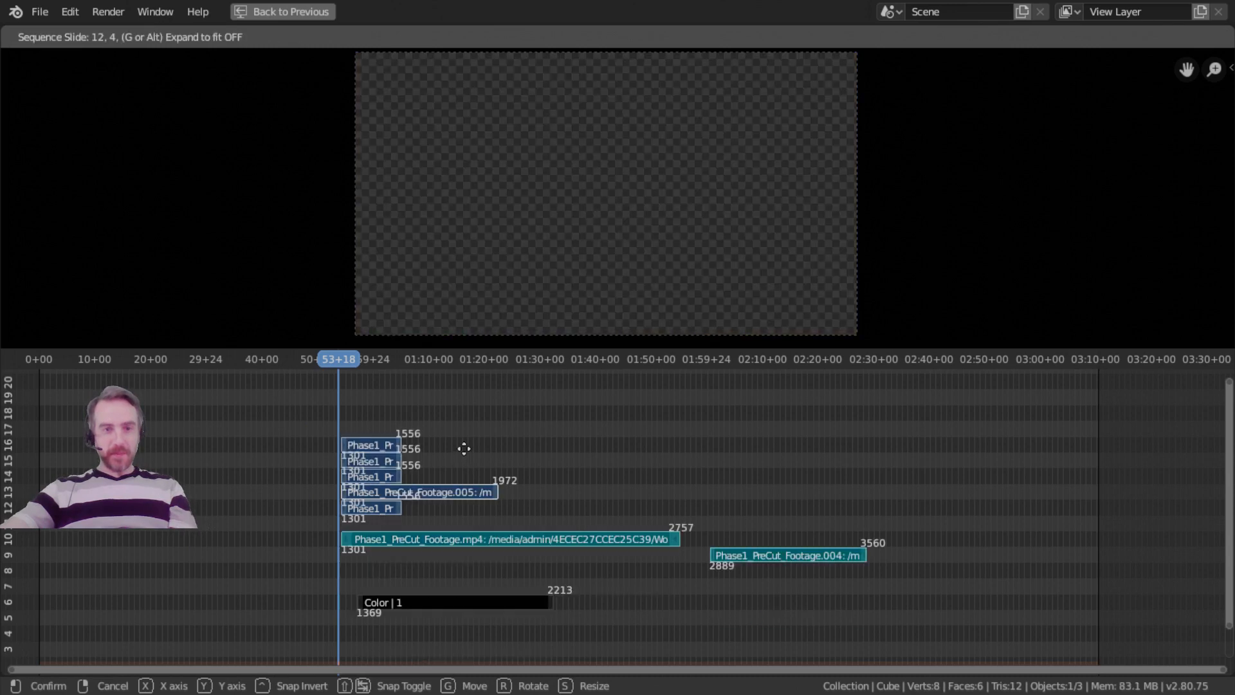
pyautogui.click(464, 449)
pyautogui.moveTo(464, 448); pyautogui.dragTo(516, 465, button='middle')
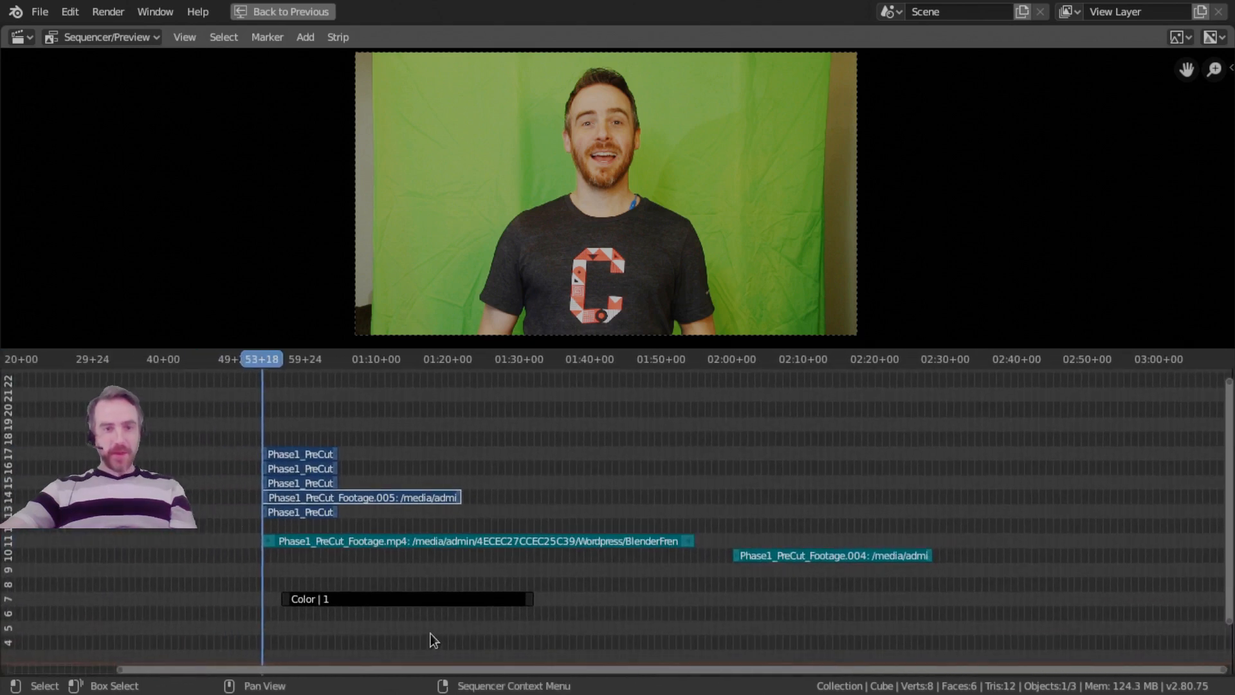
# Shorten the Phase1_PreCut_Footage.mp4 audio strip to end at about 01:25, and move the Color strip to channel 6, starting at about 26 seconds.
pyautogui.click(438, 601)
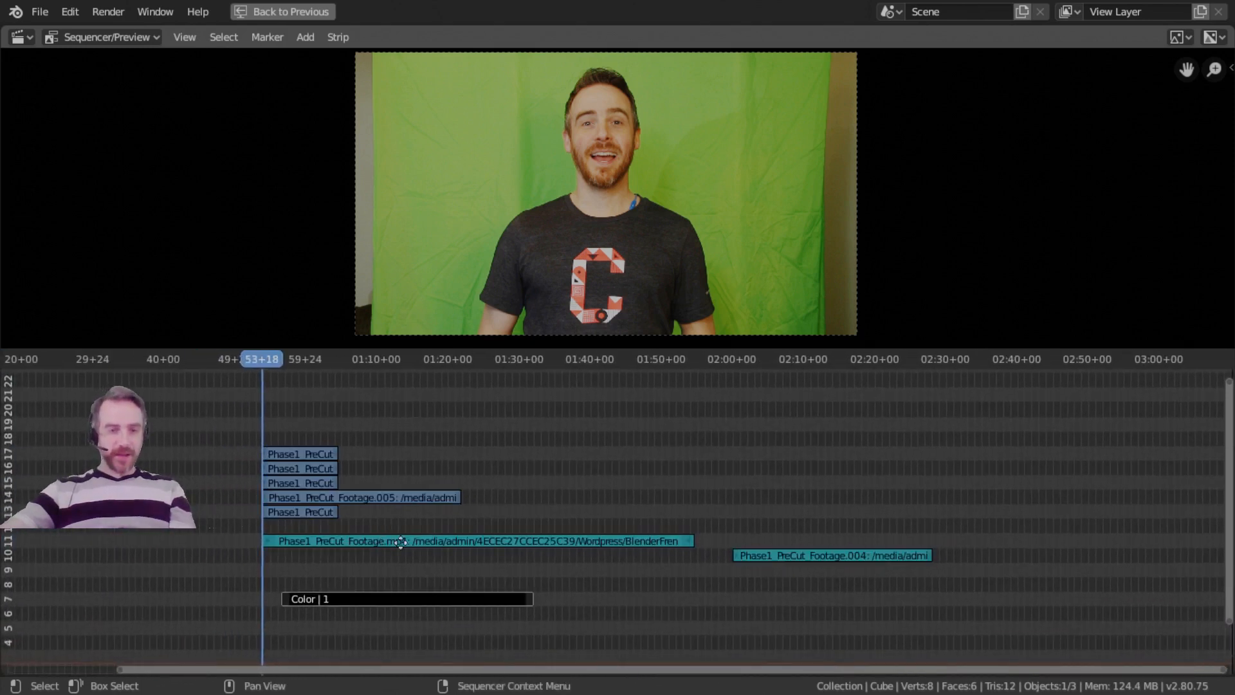
pyautogui.moveTo(401, 543); pyautogui.dragTo(411, 558, button='middle')
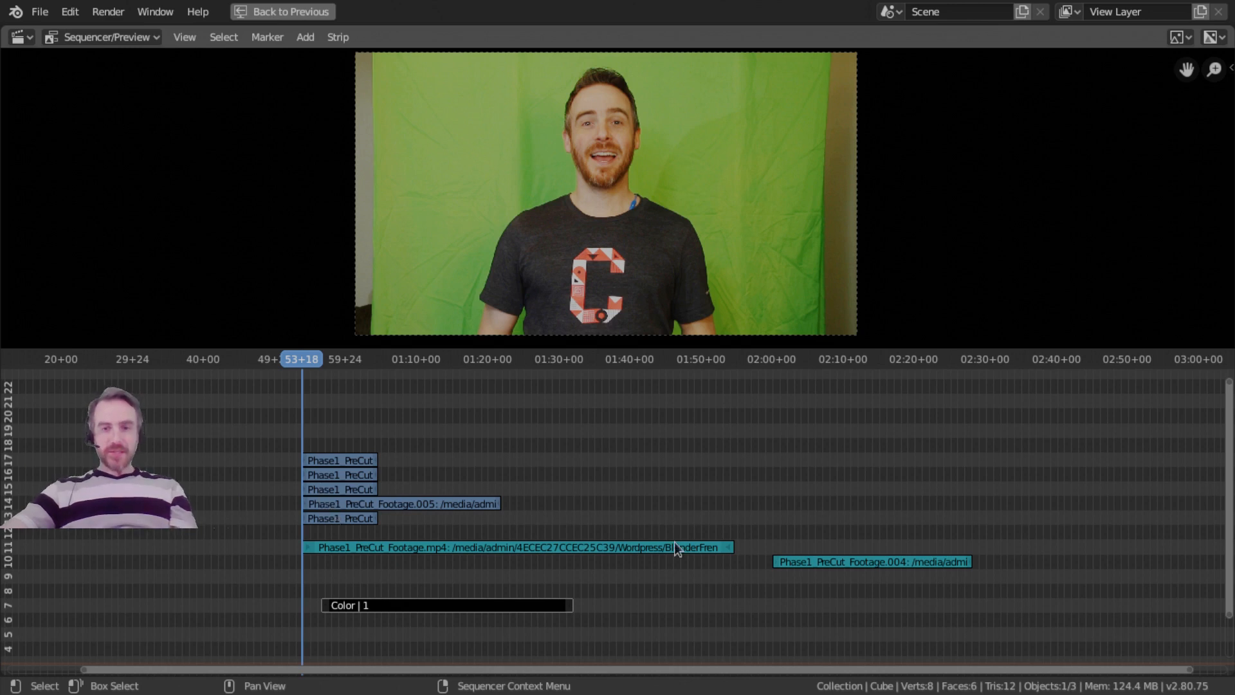
pyautogui.moveTo(734, 544)
pyautogui.mouseDown()
pyautogui.moveTo(523, 561)
pyautogui.moveTo(526, 546)
pyautogui.mouseUp()
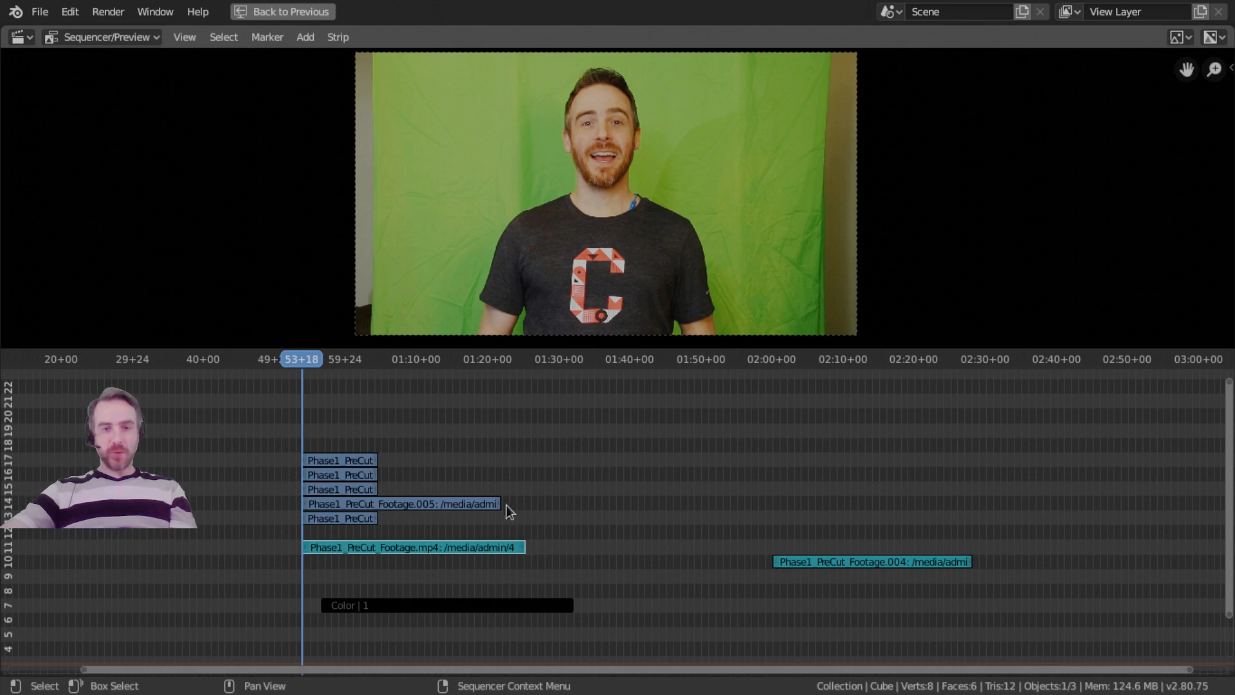
pyautogui.moveTo(507, 612); pyautogui.dragTo(288, 627)
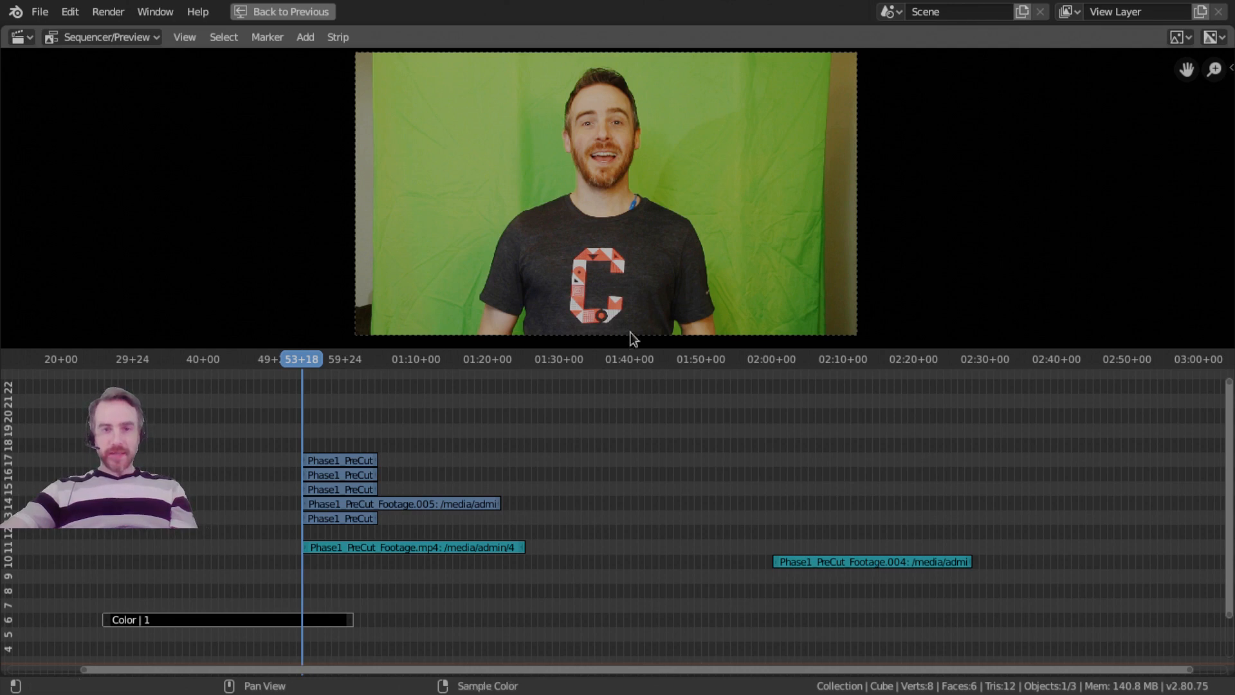
# Remove the gap between the Phase1_PreCut_Footage.mp4 and Phase1_PreCut_Footage.004 audio strips.
pyautogui.scroll(-3, 635, 478)
pyautogui.moveTo(664, 559); pyautogui.dragTo(598, 555, button='middle')
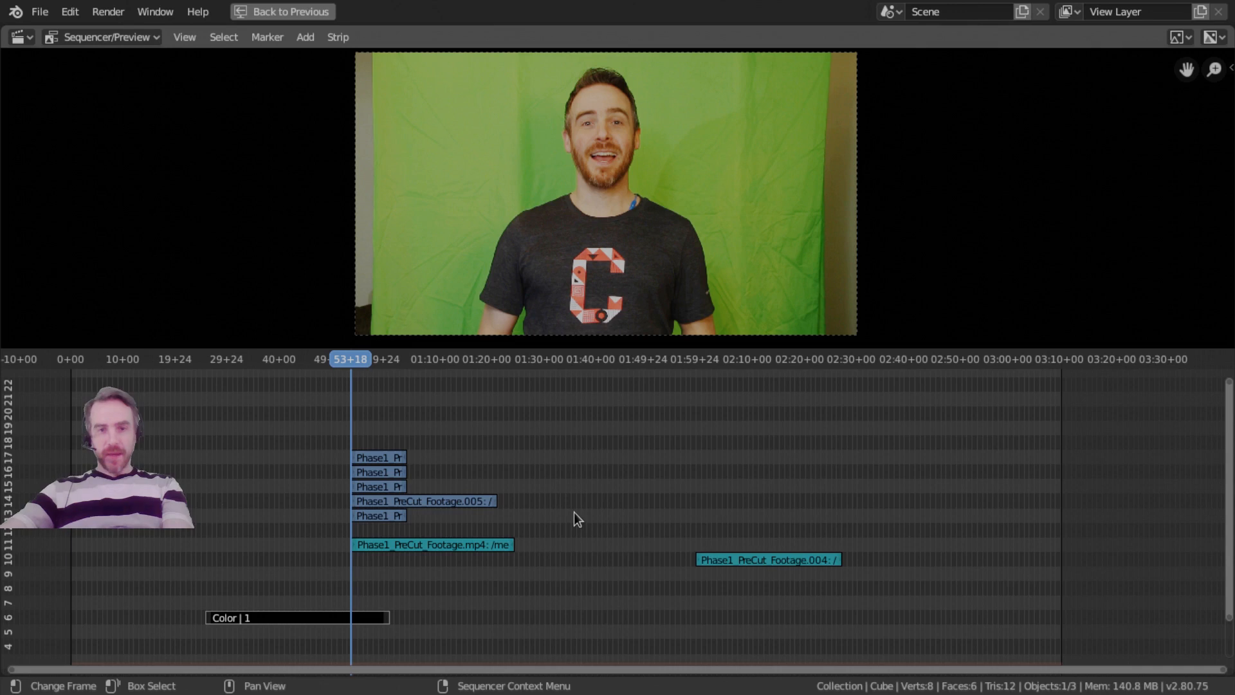
pyautogui.hotkey('ctrl', 'z')
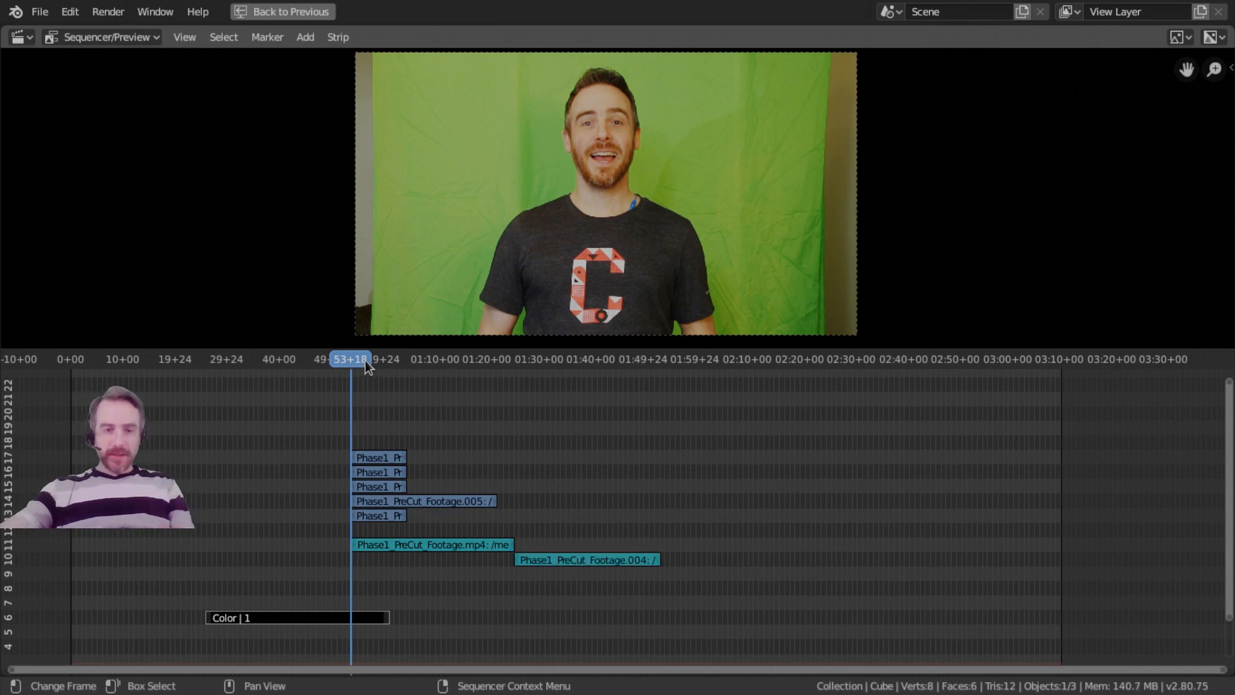
# Move the .004 audio strip to about 01:47, try removing the gap from playhead 02:22+02, and remove it from playhead 01:38+10.
pyautogui.click(811, 364)
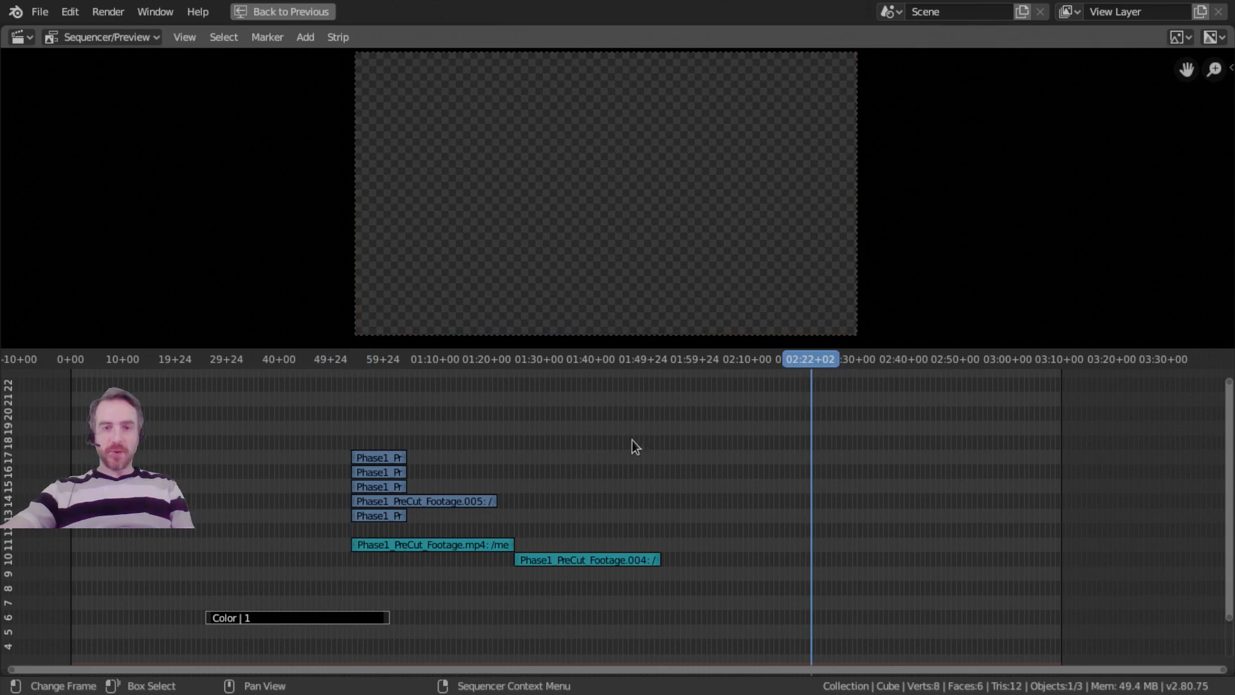
pyautogui.press('g')
pyautogui.click(706, 547)
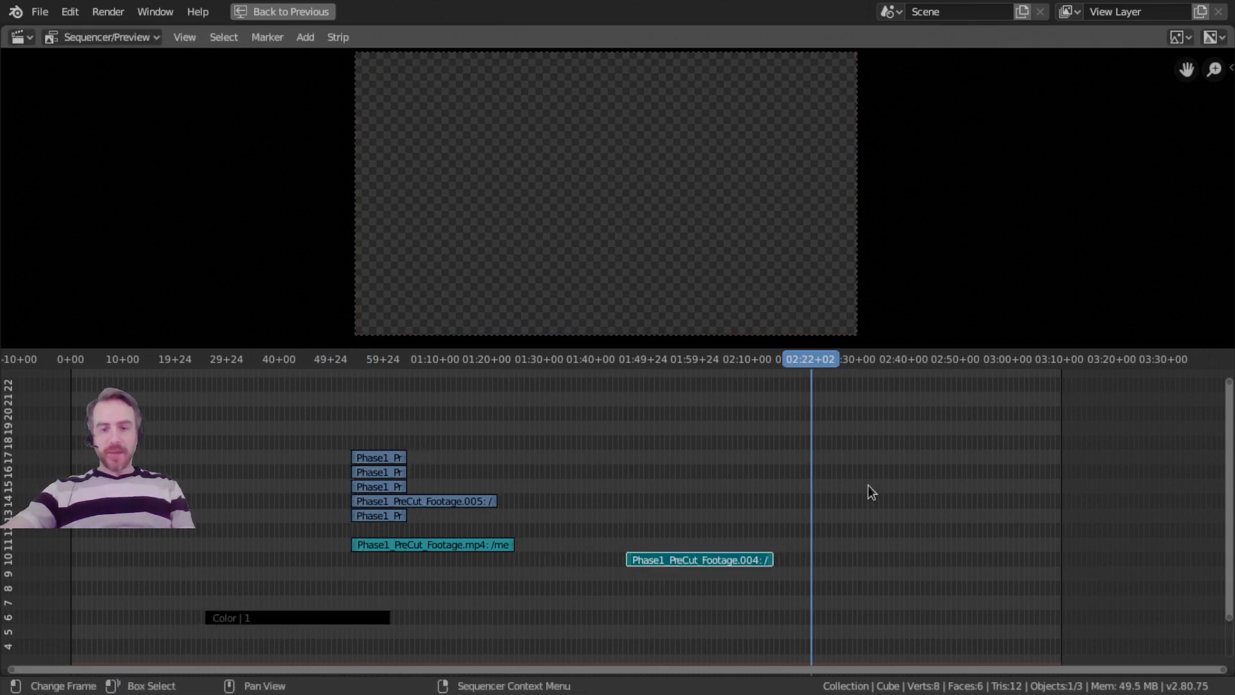
pyautogui.press('x')
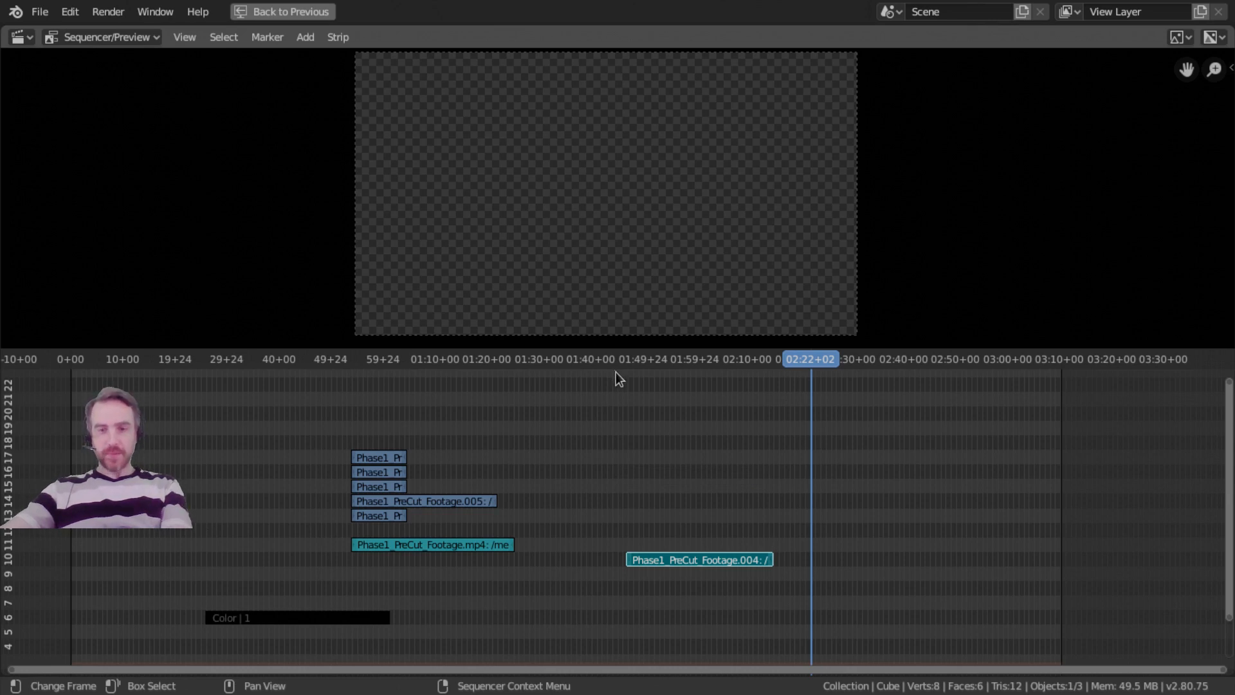
pyautogui.moveTo(754, 361); pyautogui.dragTo(583, 364)
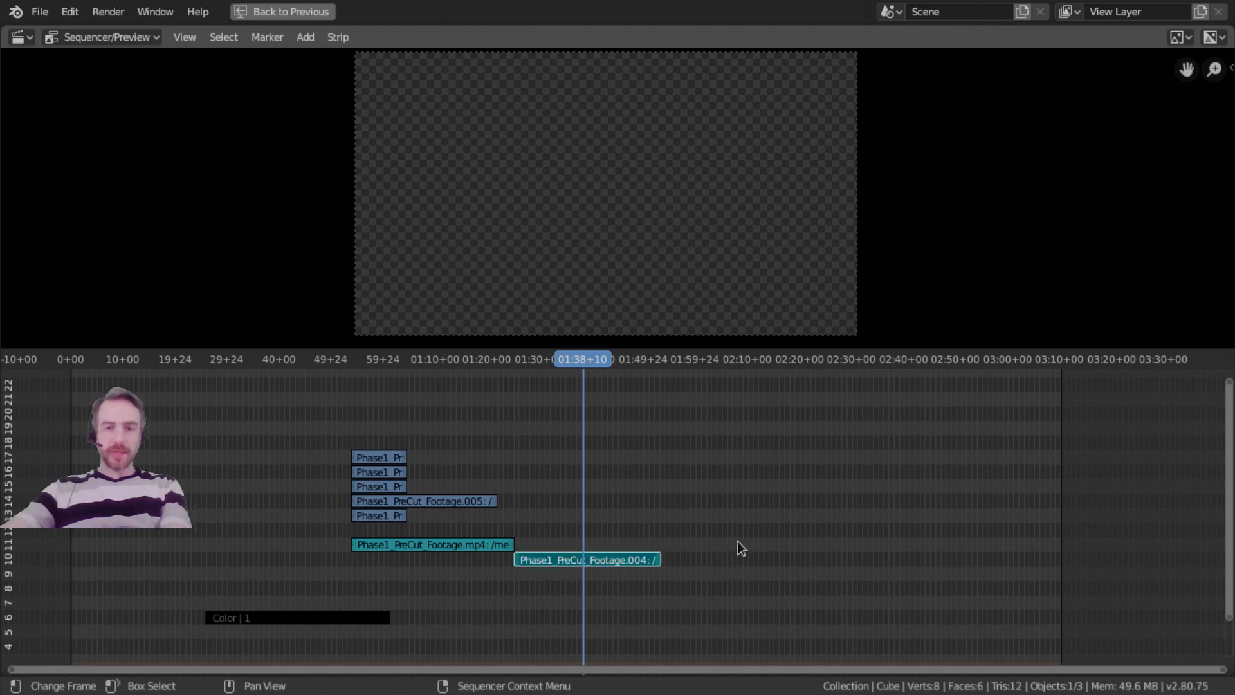
# Place the .004 audio strip at about 01:40 and the Color strip at about 01:13 on channel 7, with the playhead at 01:30+00.
pyautogui.scroll(2, 479, 560)
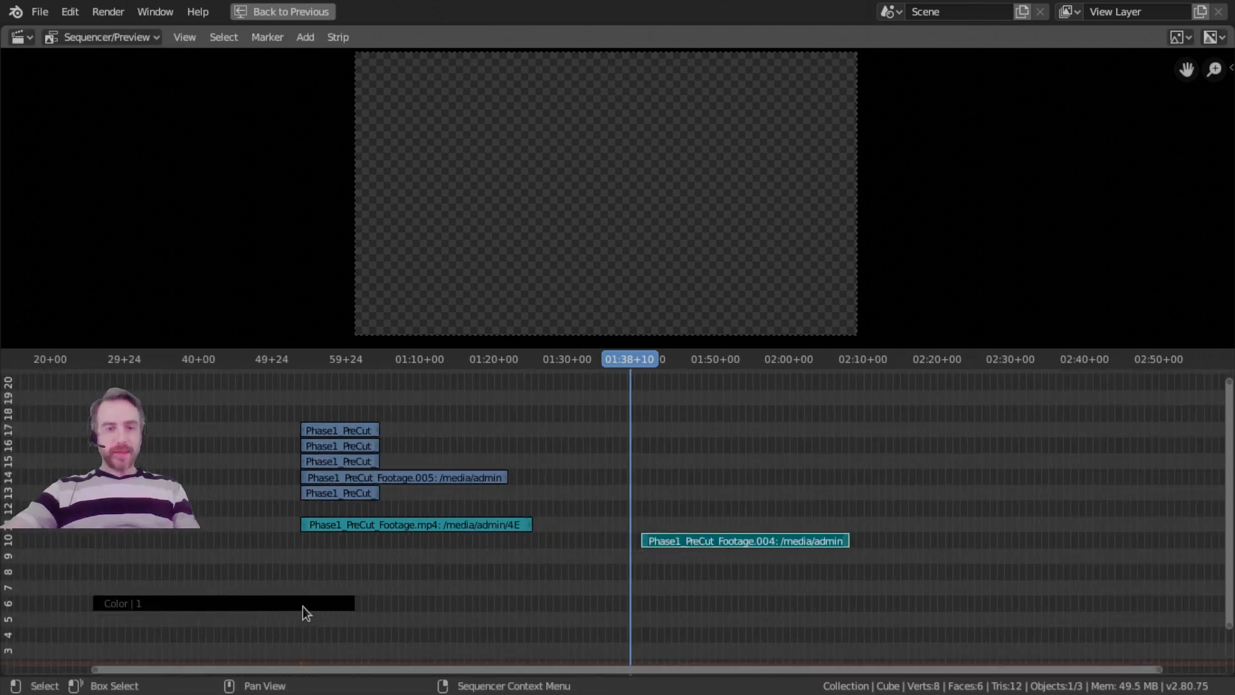
pyautogui.moveTo(308, 604); pyautogui.dragTo(651, 568)
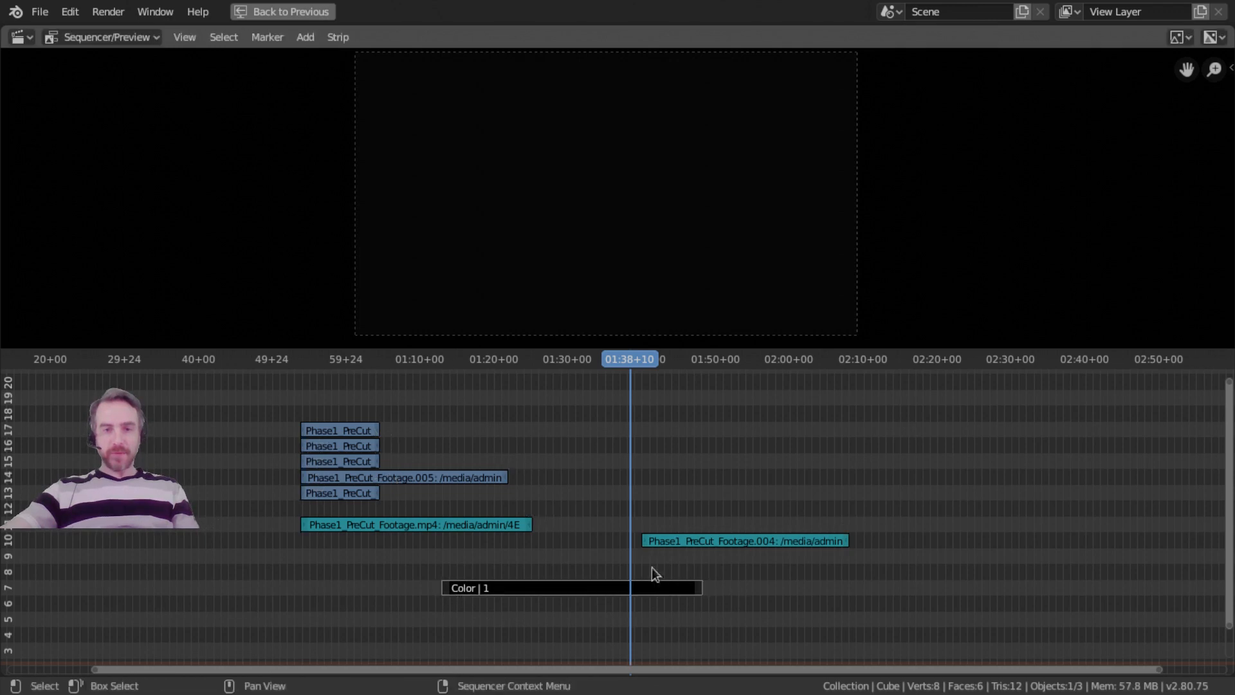
pyautogui.moveTo(580, 357); pyautogui.dragTo(567, 359)
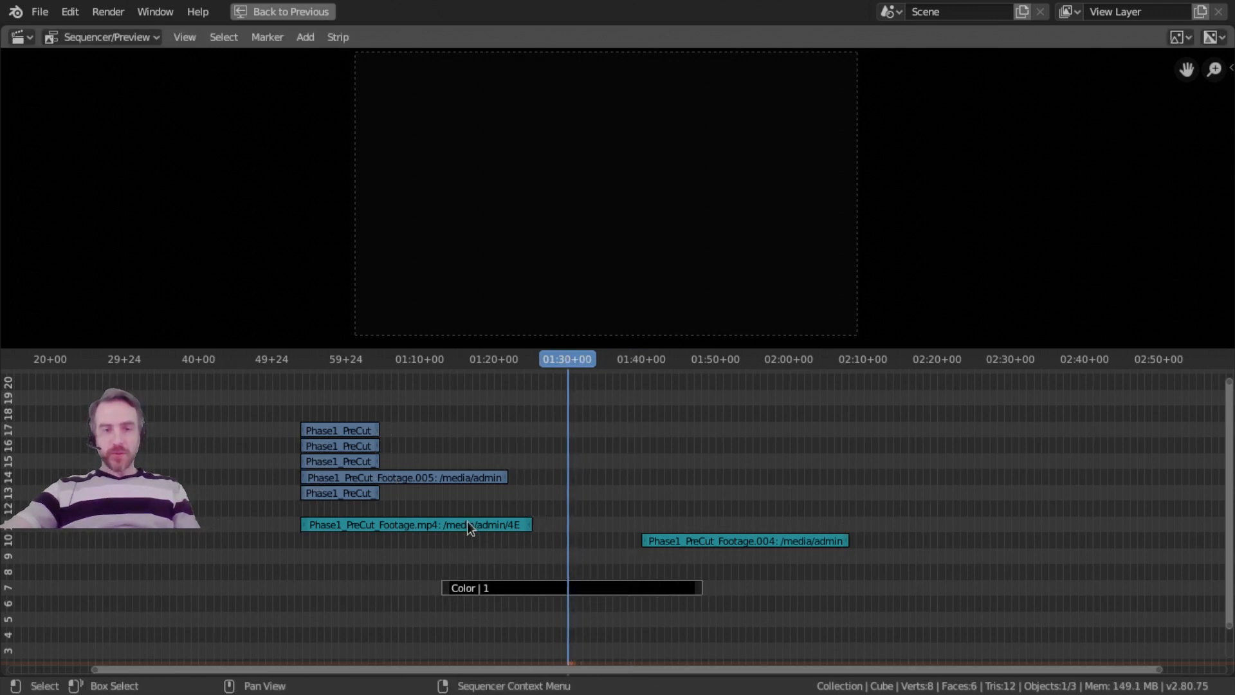
# Delete the four Phase1_PreCut footage video strips on channels 14 to 17 and the Phase1_PreCut_Footage.004 audio strip.
pyautogui.click(335, 489)
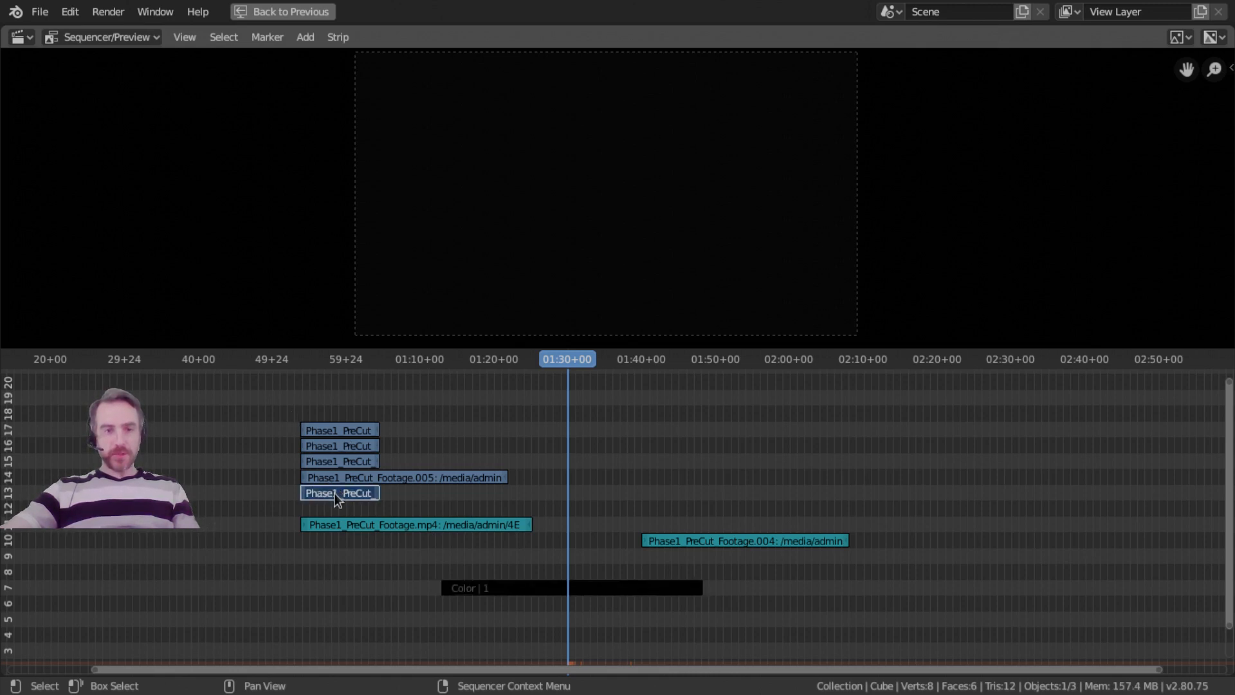
pyautogui.click(331, 432)
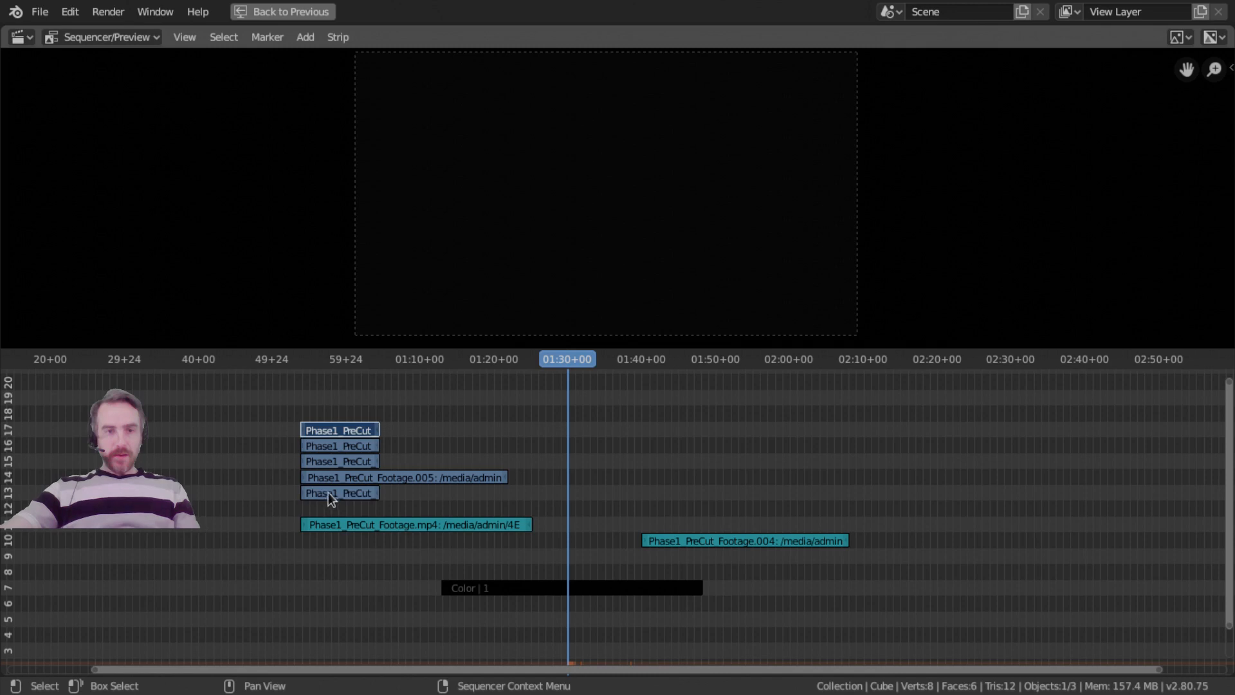
pyautogui.click(330, 494)
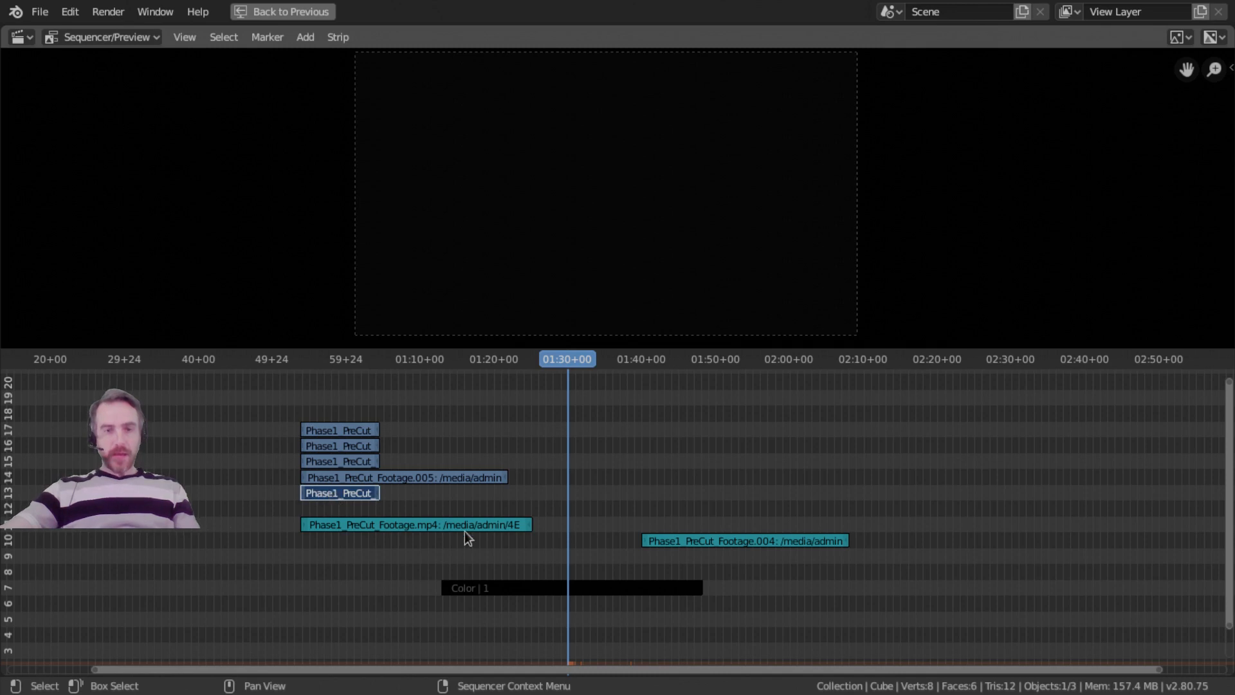
pyautogui.click(353, 477)
pyautogui.click(349, 462)
pyautogui.click(350, 446)
pyautogui.keyDown('shift'); pyautogui.click(349, 430); pyautogui.keyUp('shift')
pyautogui.press('x')
pyautogui.click(376, 437)
pyautogui.click(708, 540)
pyautogui.press('x')
pyautogui.click(708, 538)
# Clear the strip offsets of the channel 13 video strip and the Phase1_PreCut_Footage.mp4 audio strip to restore their full length.
pyautogui.click(359, 497)
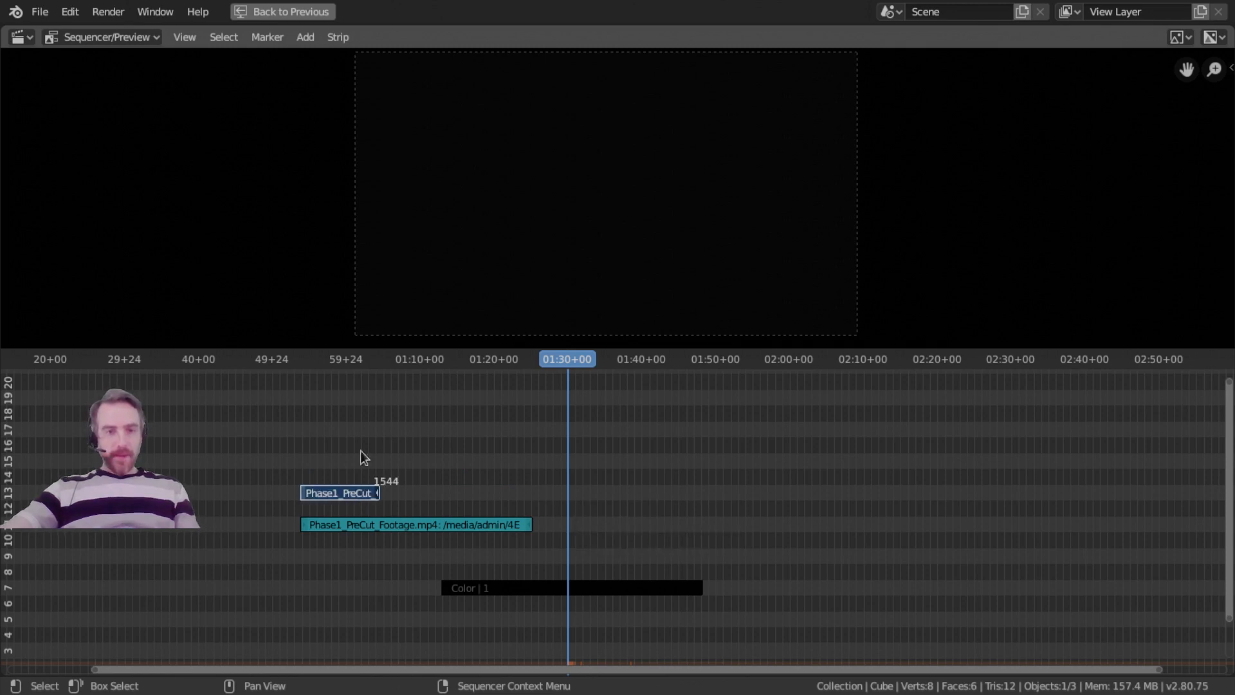
pyautogui.click(337, 492)
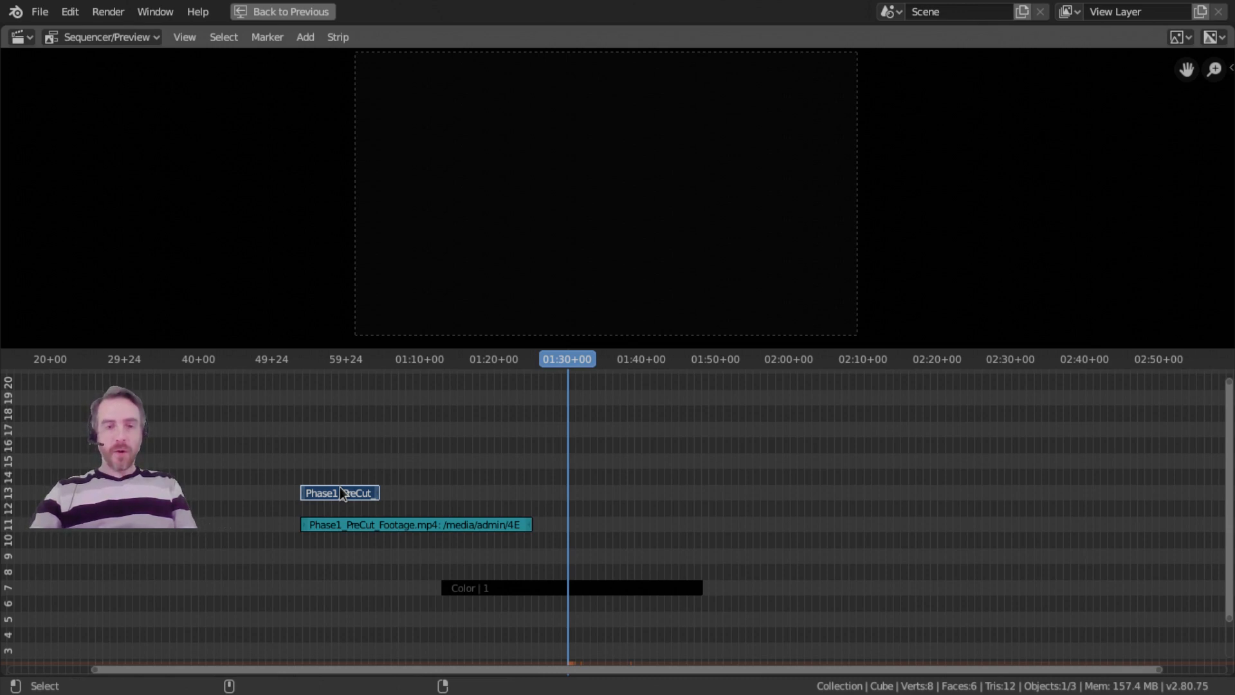
pyautogui.hotkey('alt', 'o')
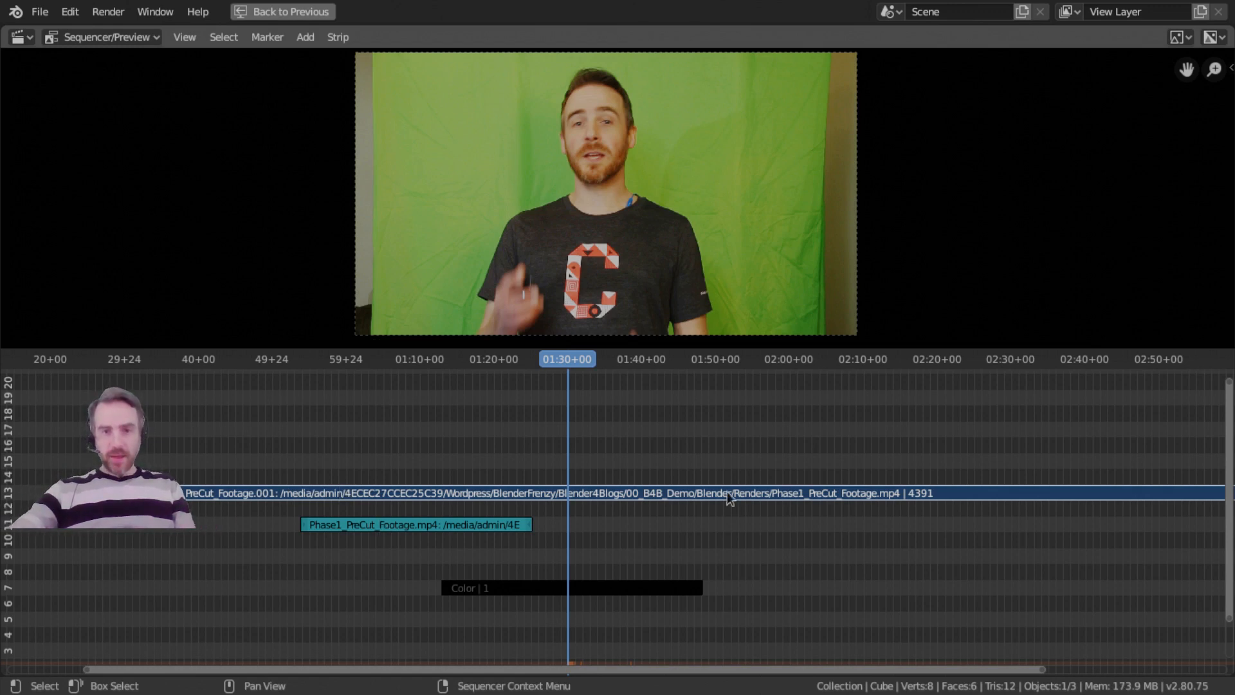
pyautogui.click(428, 526)
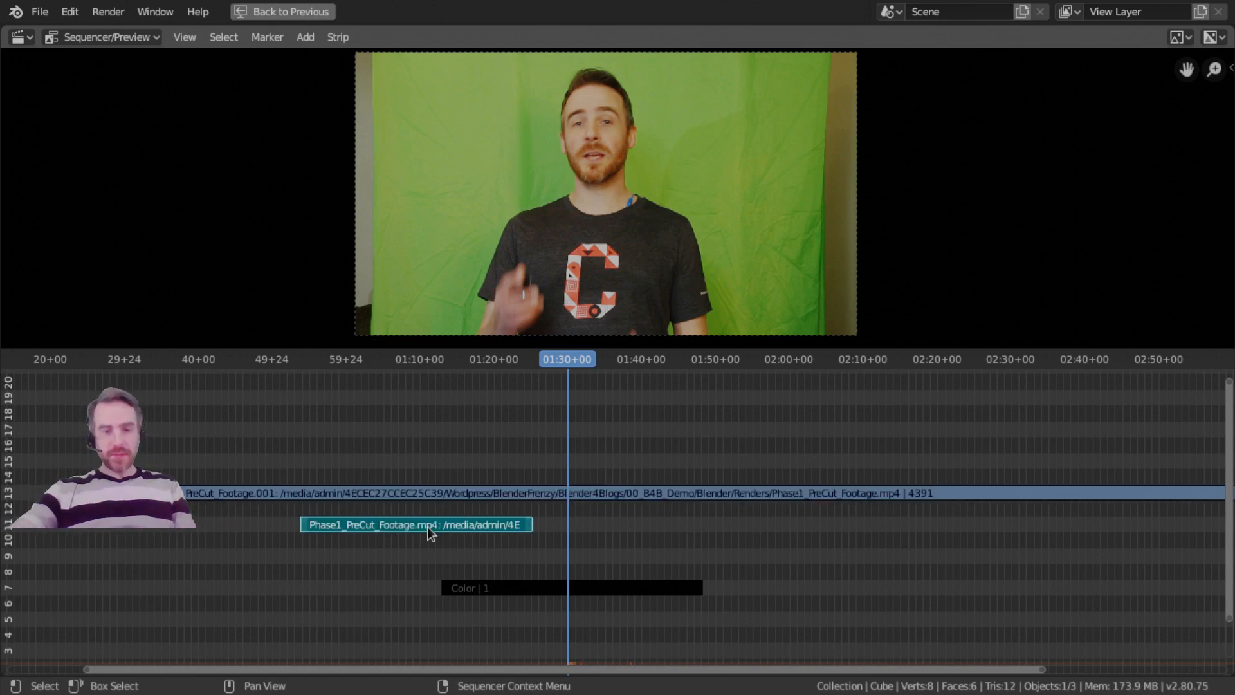
pyautogui.hotkey('alt', 'o')
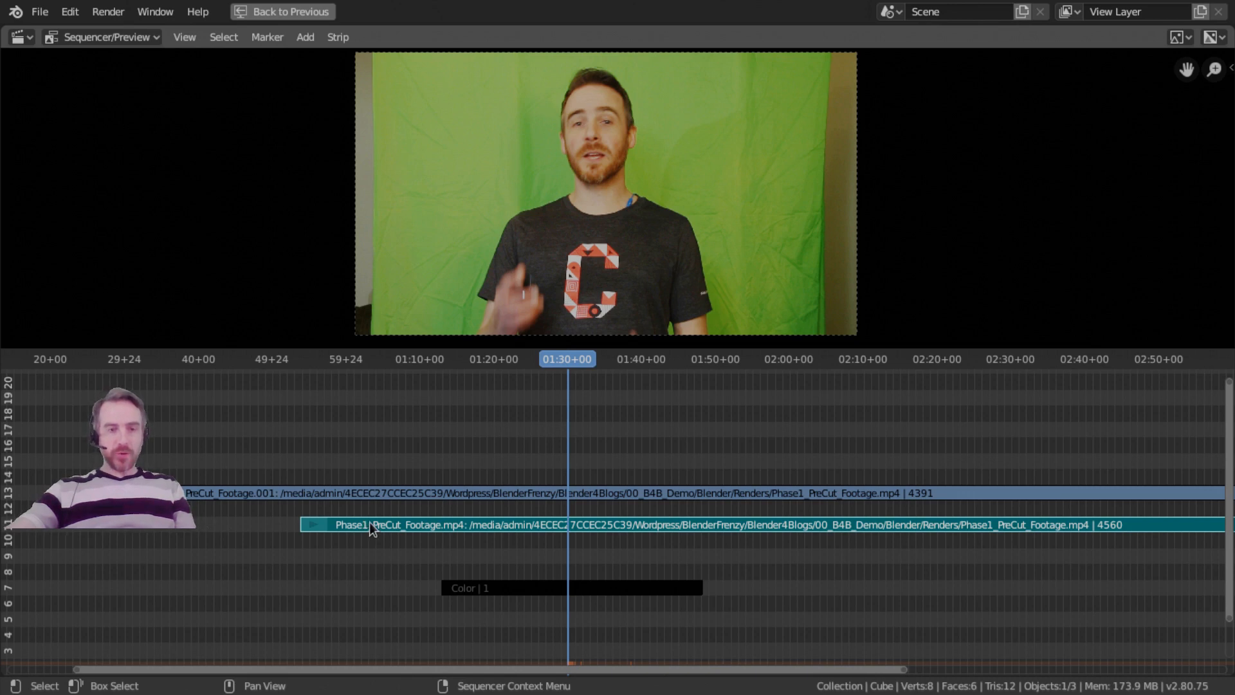
# Move the Phase1_PreCut_Footage.mp4 audio strip to channel 12, aligned with the start of the video strip on channel 13.
pyautogui.press('g')
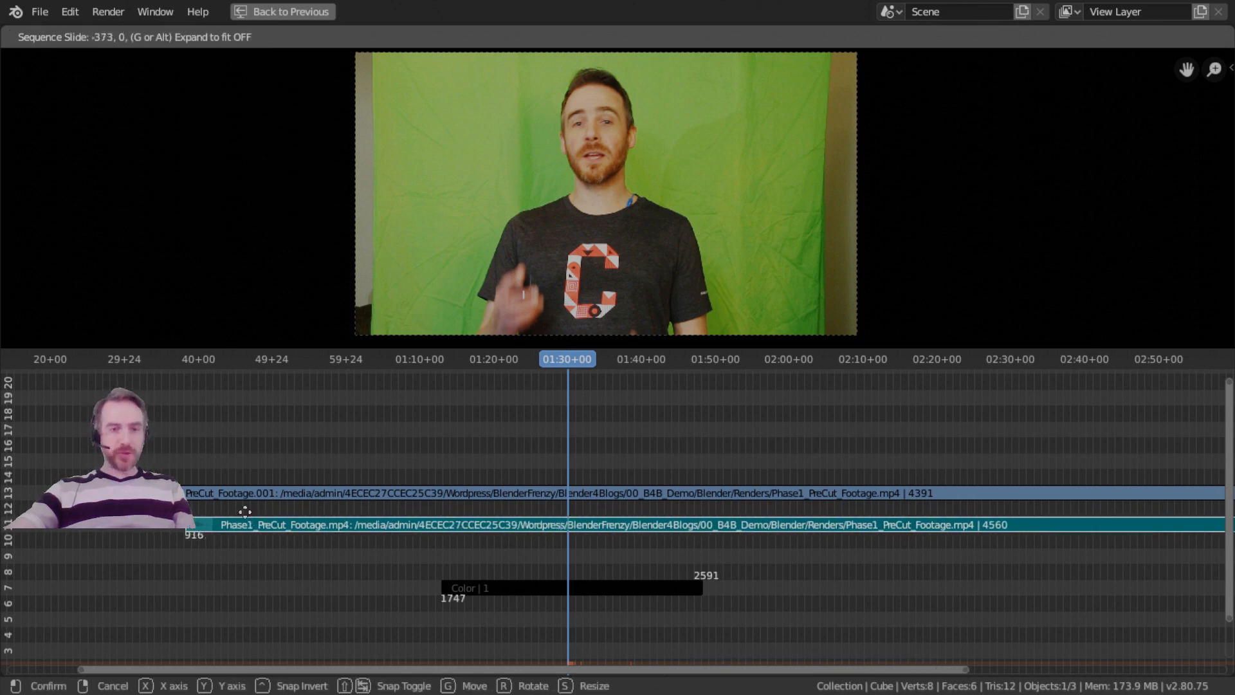
pyautogui.click(360, 536)
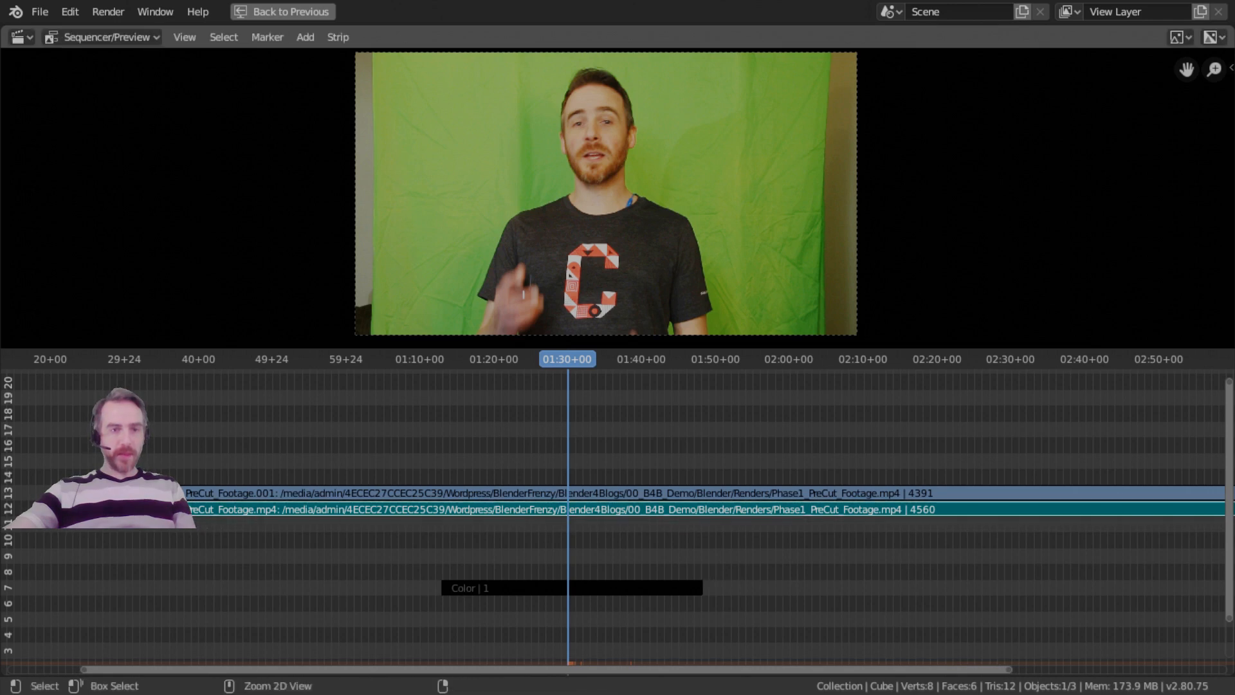
pyautogui.keyDown('ctrl'); pyautogui.moveTo(343, 534); pyautogui.dragTo(368, 532, button='middle'); pyautogui.keyUp('ctrl')
pyautogui.moveTo(620, 552); pyautogui.dragTo(283, 506, button='middle')
pyautogui.moveTo(729, 499); pyautogui.dragTo(469, 498, button='middle')
pyautogui.keyDown('ctrl'); pyautogui.moveTo(598, 485); pyautogui.dragTo(497, 487, button='middle'); pyautogui.keyUp('ctrl')
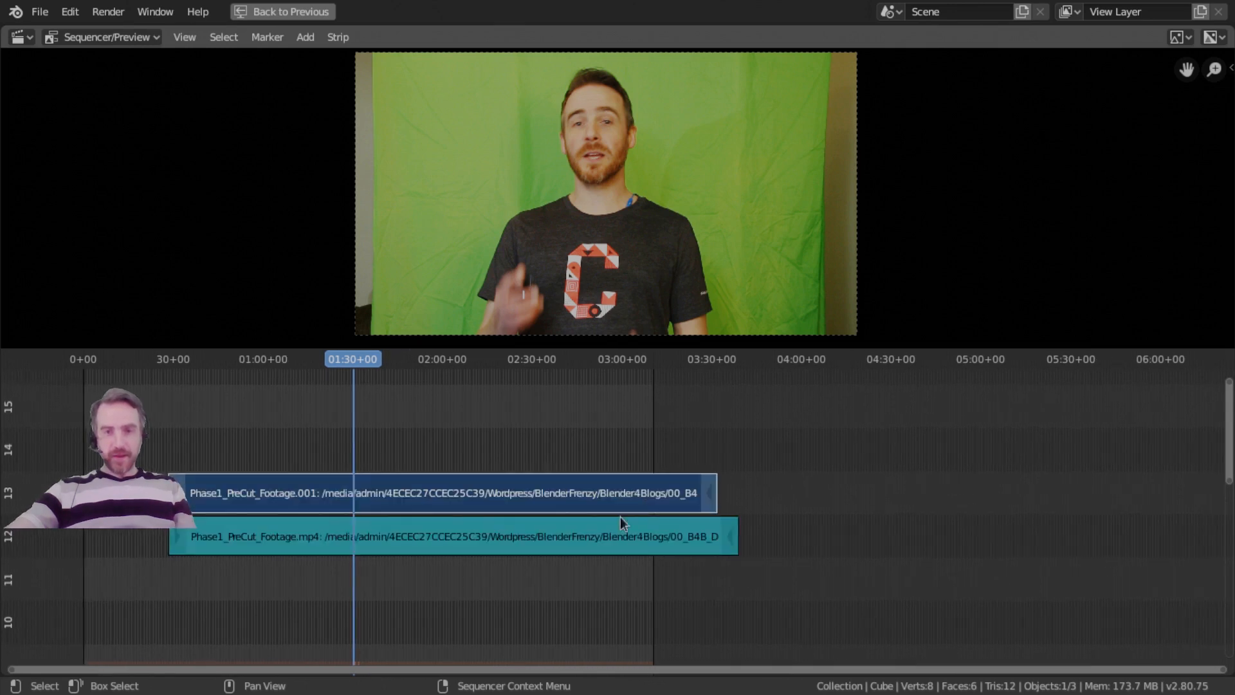
pyautogui.keyDown('ctrl'); pyautogui.moveTo(587, 522); pyautogui.dragTo(478, 597, button='middle'); pyautogui.keyUp('ctrl')
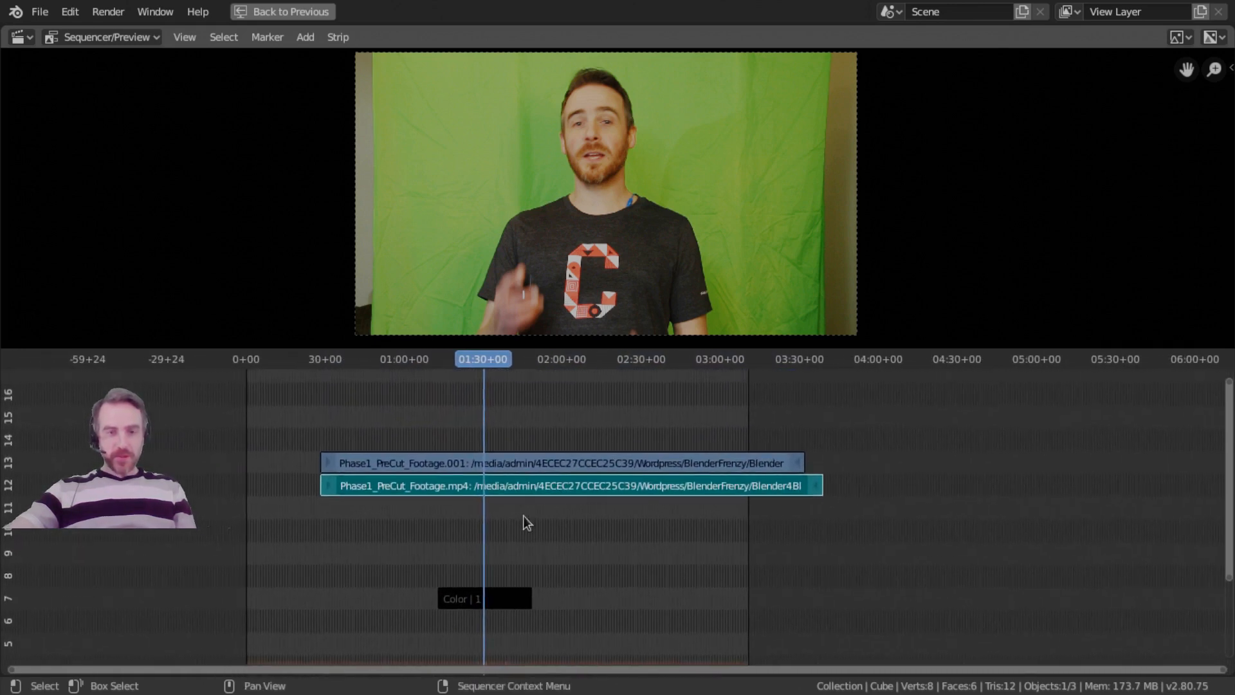
# Cut the Phase1_PreCut_Footage.001 video strip and the Phase1_PreCut_Footage.mp4 audio strip together at 01:30+00.
pyautogui.click(465, 468)
pyautogui.keyDown('shift'); pyautogui.click(515, 491); pyautogui.keyUp('shift')
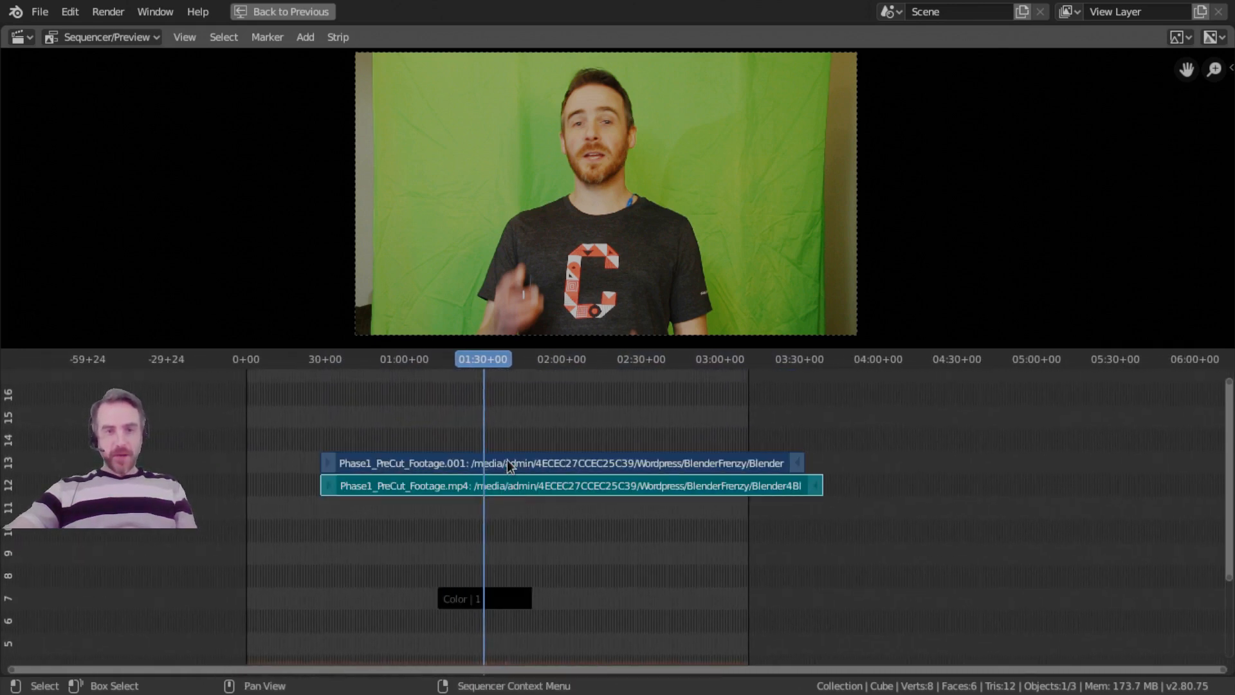
pyautogui.press('k')
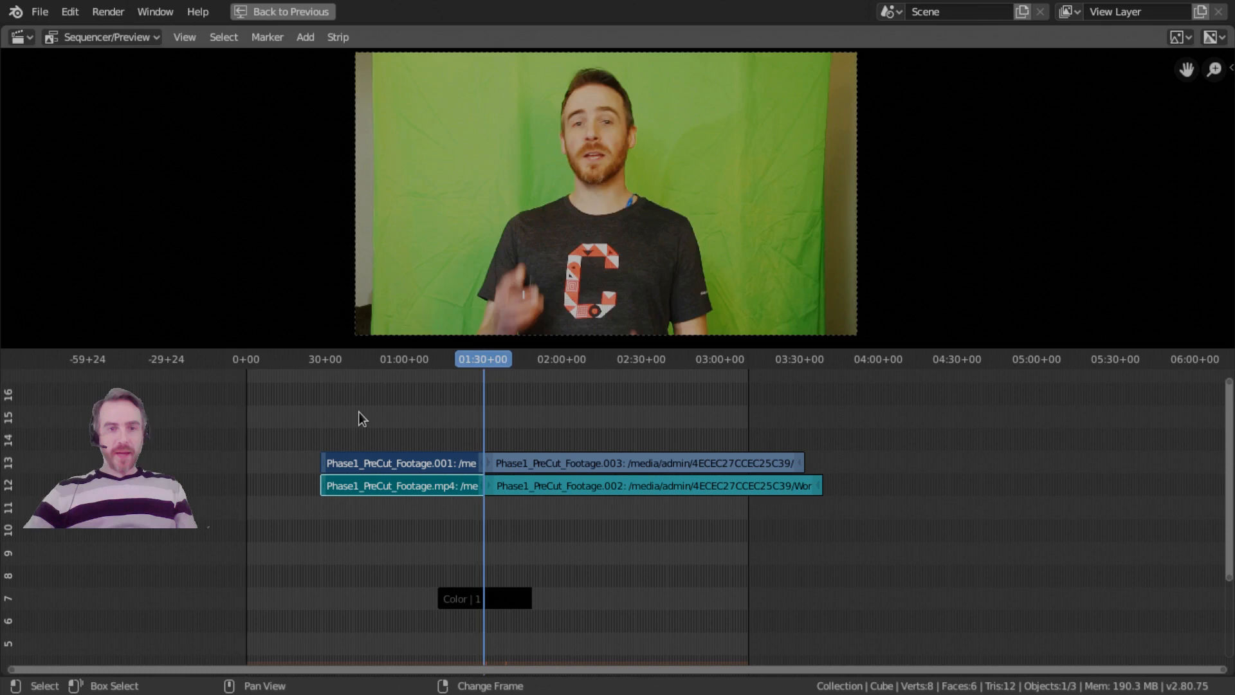
# Jump the playhead between the sequence's start and end, and snap the first halves of the cut strips to 0+00.
pyautogui.hotkey('shift', 'Left')
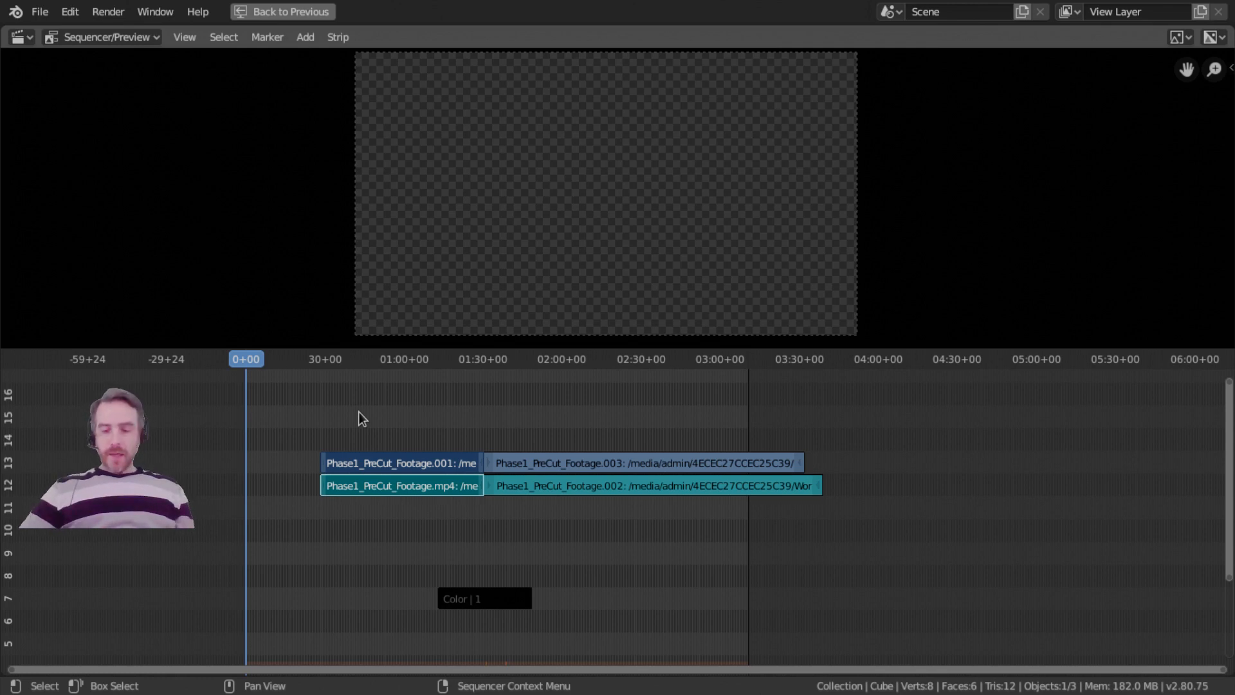
pyautogui.hotkey('shift', 'Right')
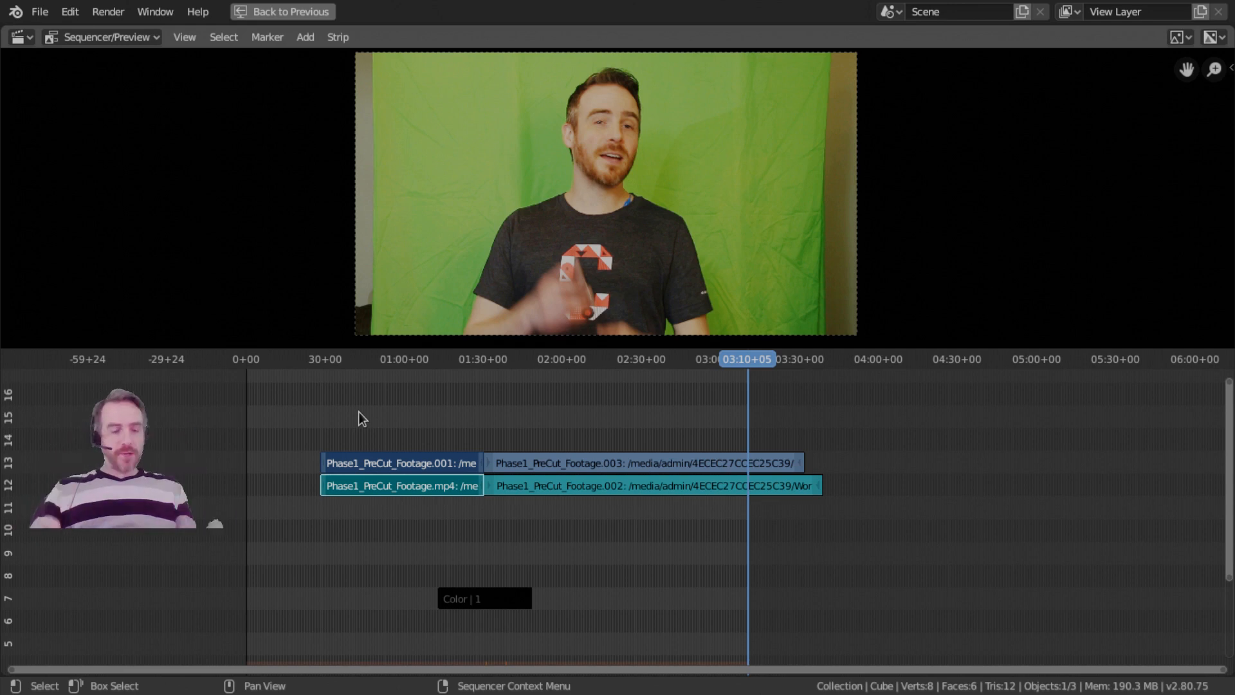
pyautogui.hotkey('shift', 'Left')
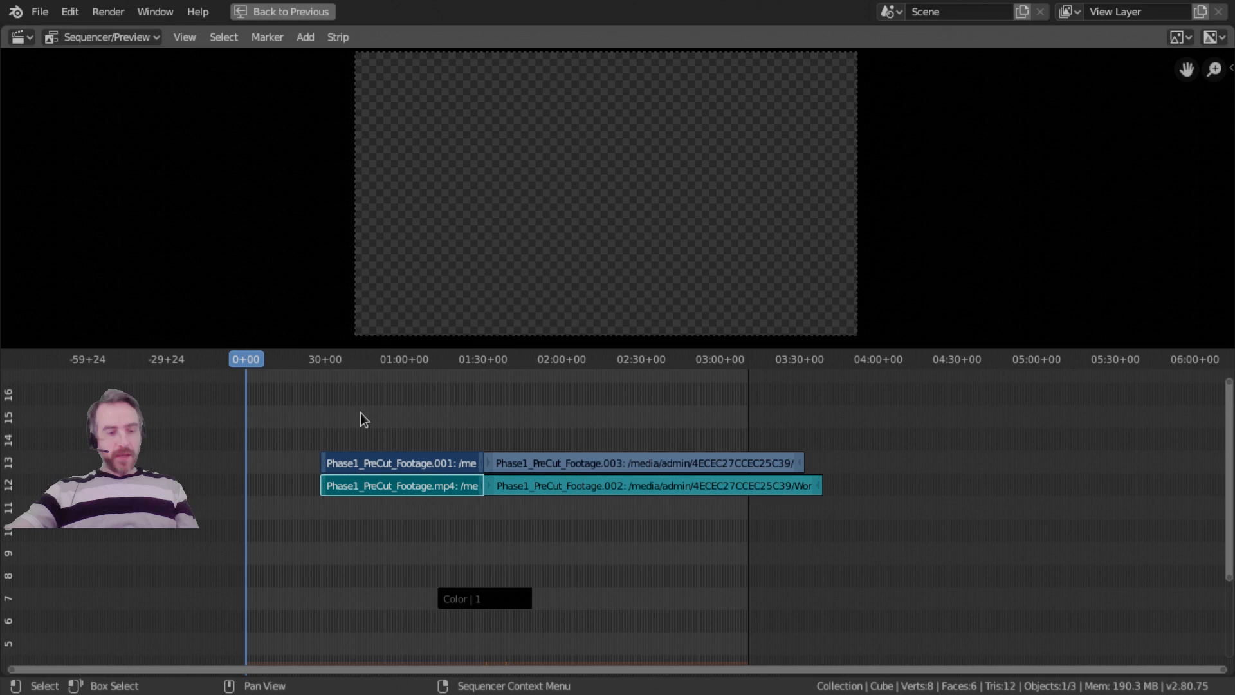
pyautogui.hotkey('shift', 's')
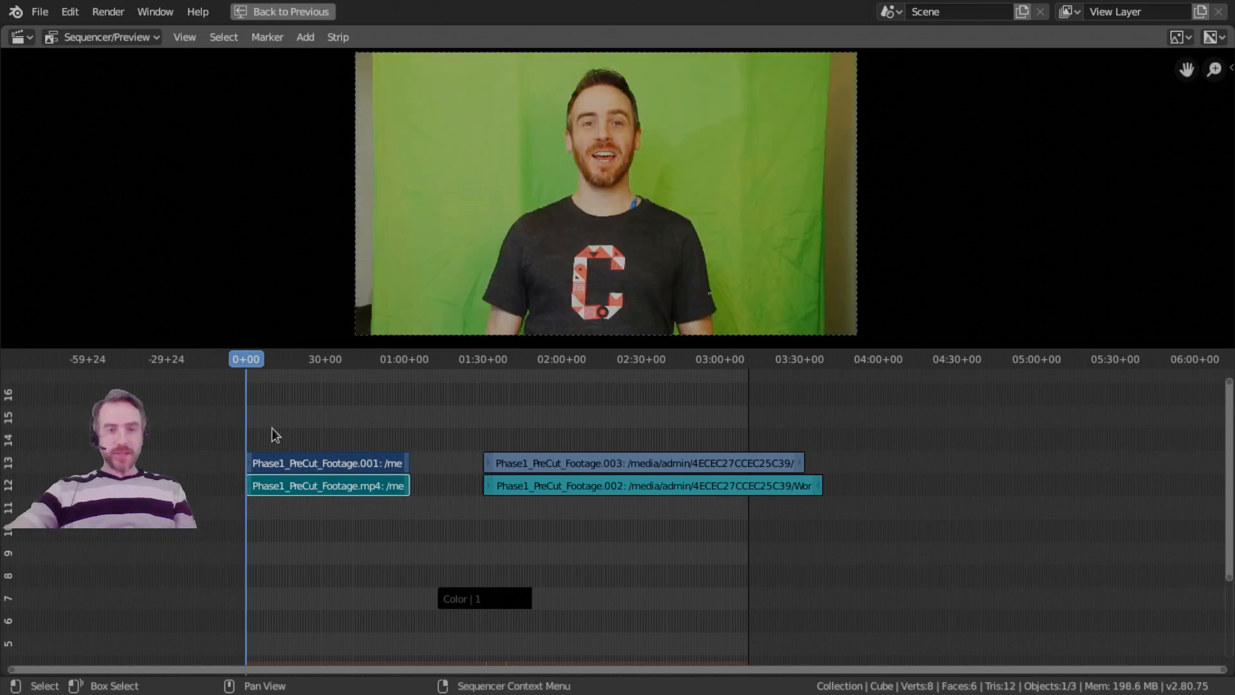
# Move the Color strip to about 01:54, then try removing the gap between the footage strips and undo it.
pyautogui.click(492, 600)
pyautogui.moveTo(489, 600); pyautogui.dragTo(599, 595)
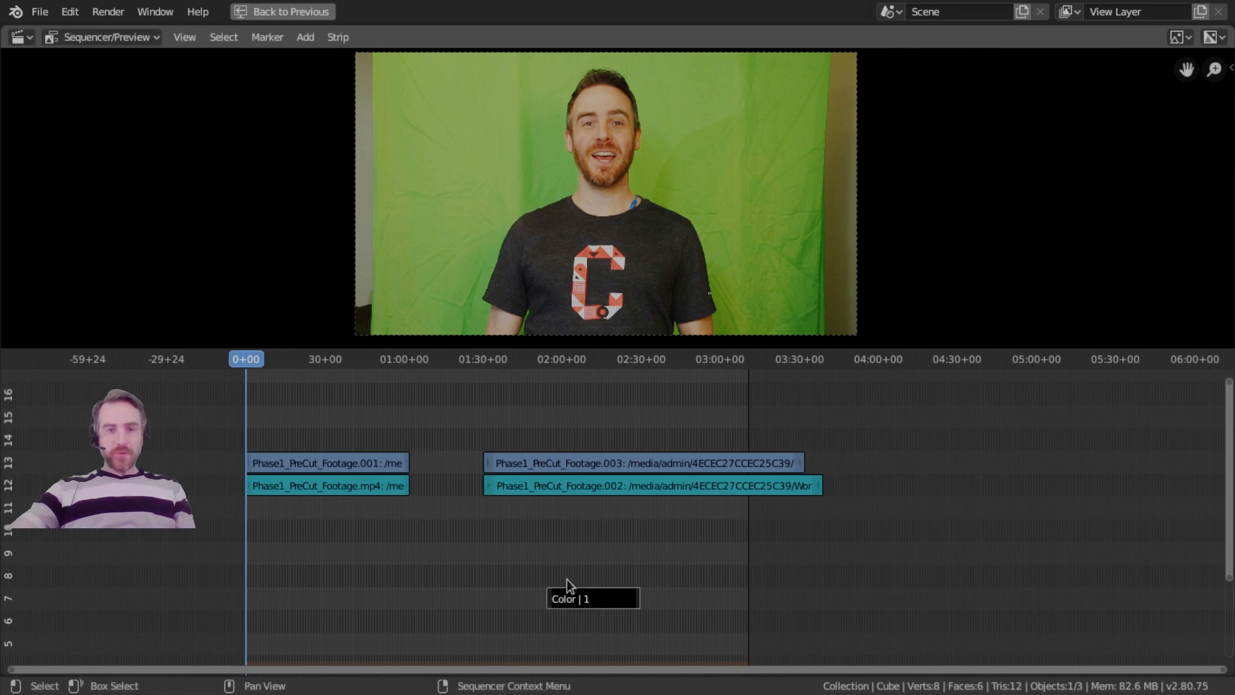
pyautogui.press('BackSpace')
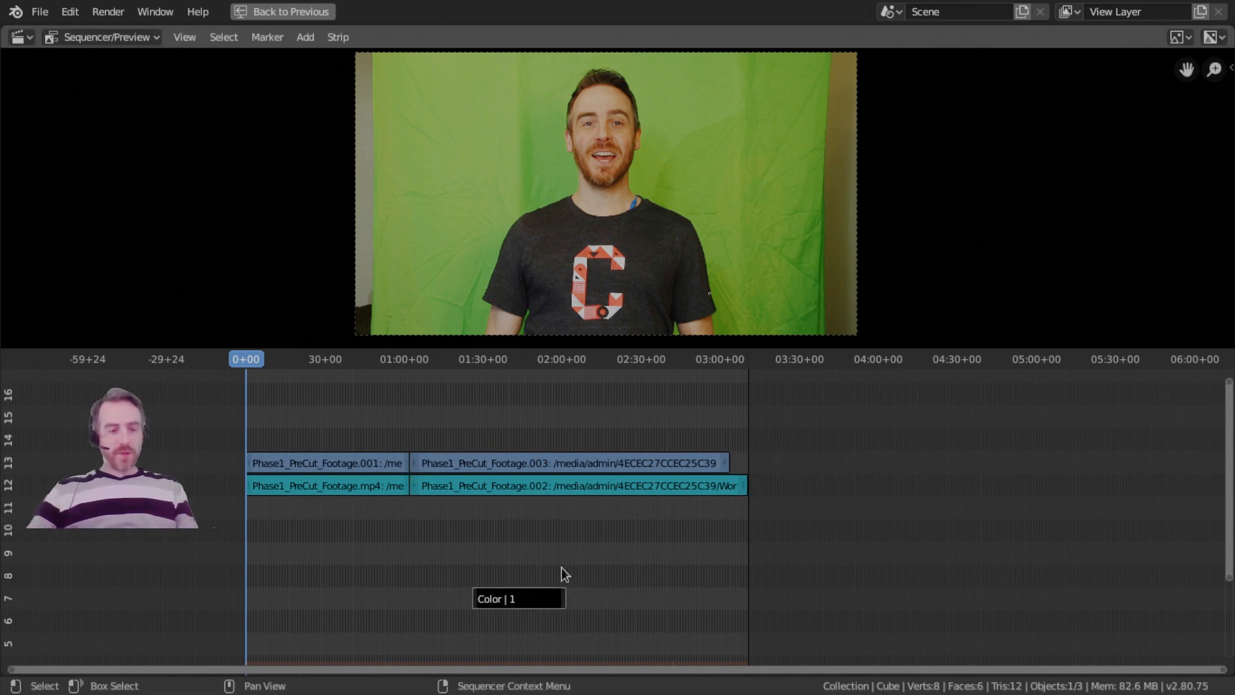
pyautogui.hotkey('ctrl', 'z')
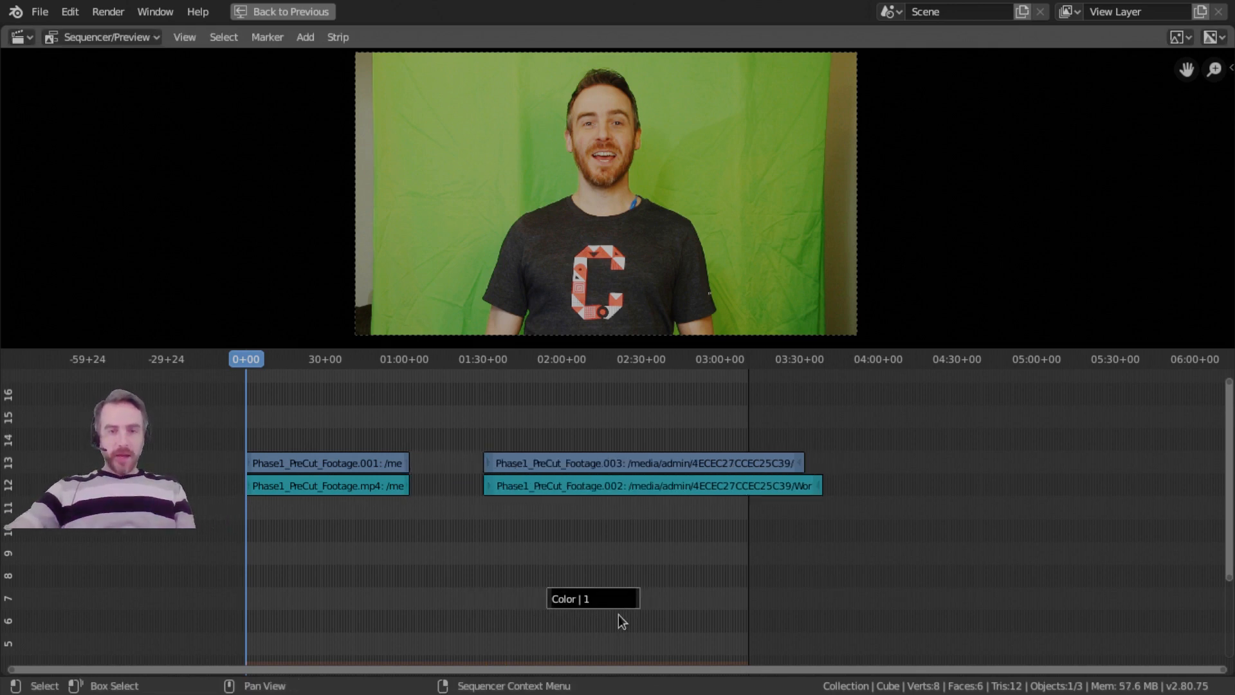
# Place the Color strip on channel 9, starting at about 59 seconds.
pyautogui.moveTo(608, 604); pyautogui.dragTo(461, 594)
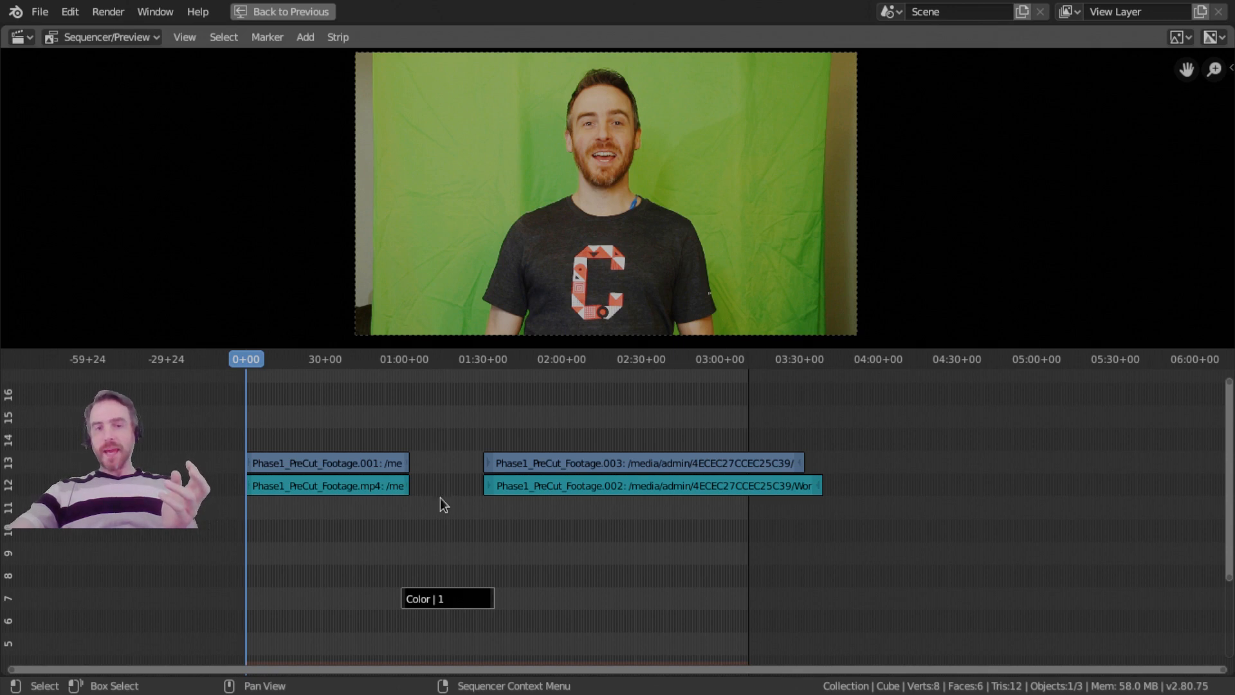
pyautogui.moveTo(442, 608); pyautogui.dragTo(441, 554)
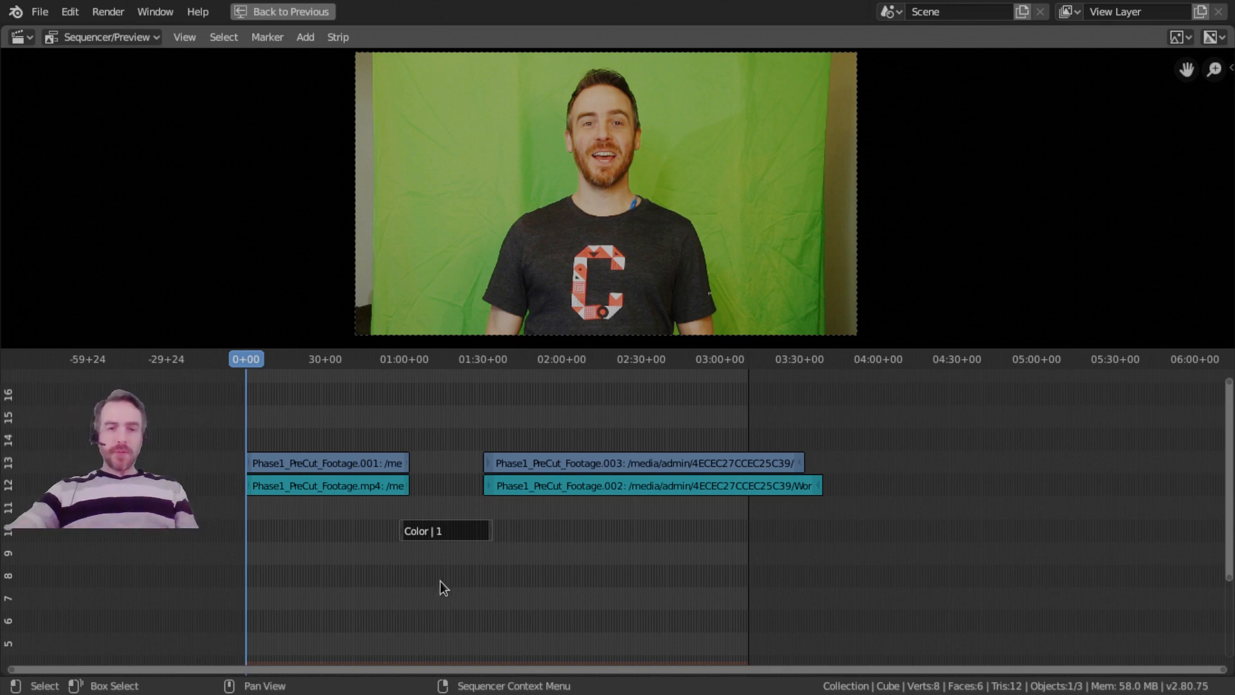
pyautogui.press('g')
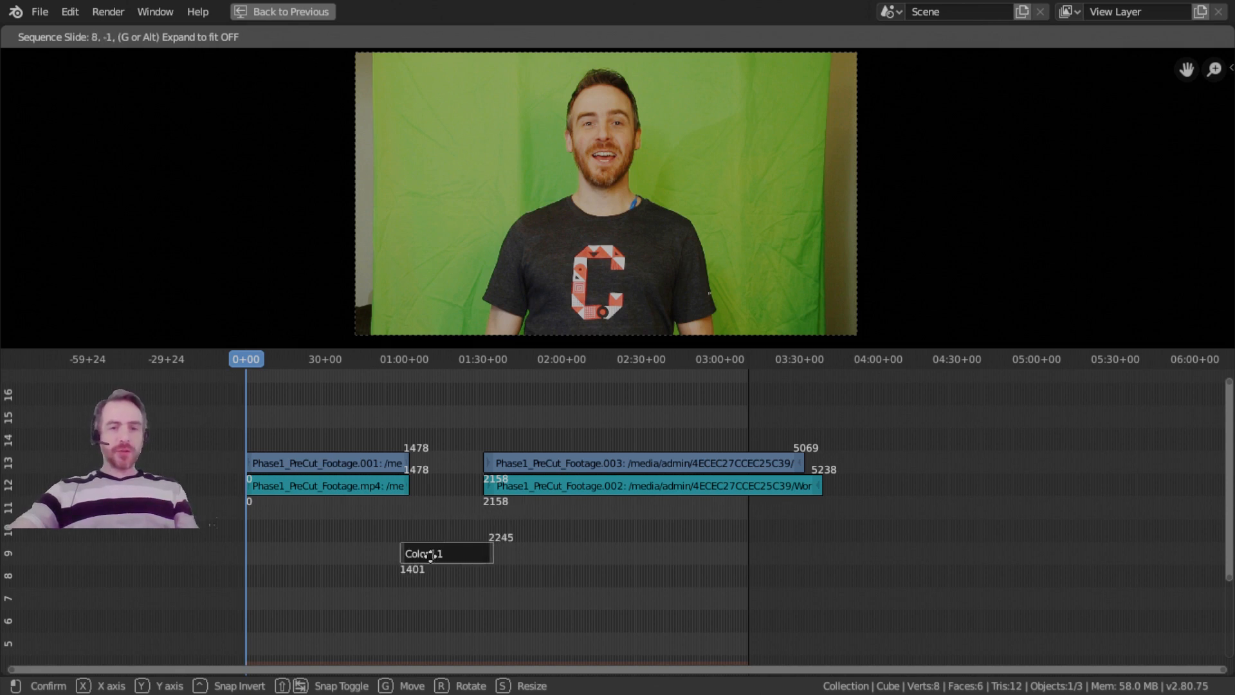
pyautogui.click(431, 555)
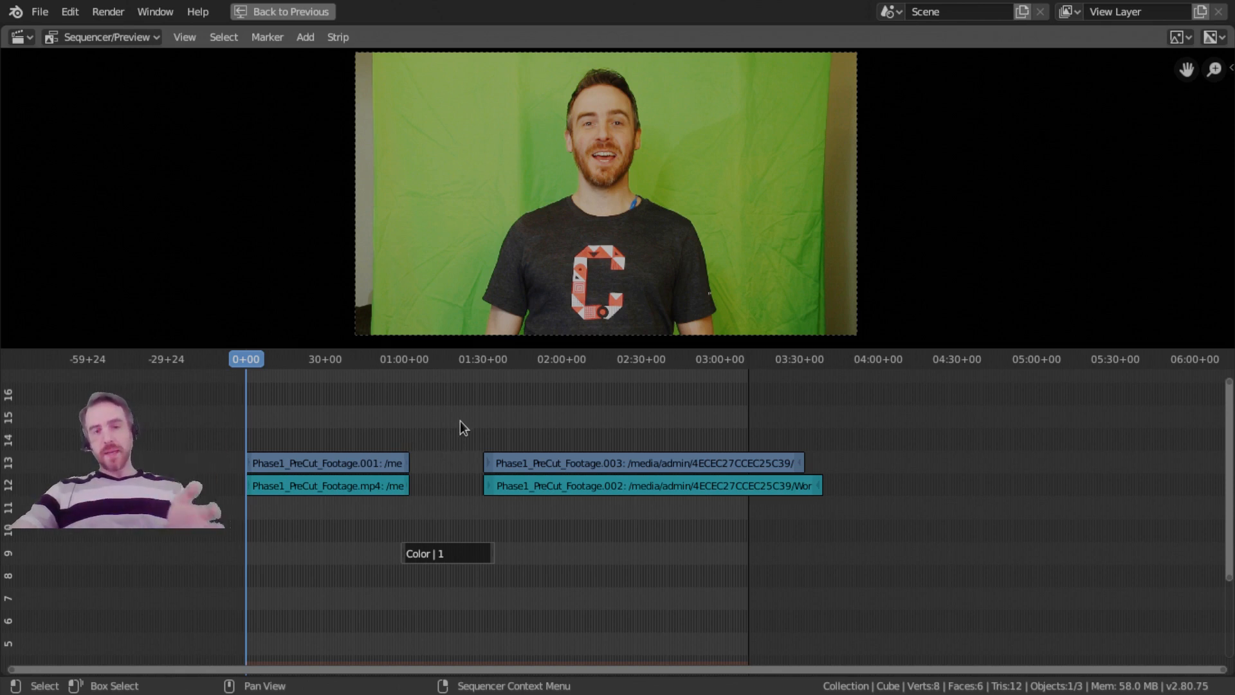
# Move the Phase1_PreCut_Footage.003 video and .002 audio strips together against the end of the first halves at about 01:02.
pyautogui.click(518, 467)
pyautogui.click(513, 484)
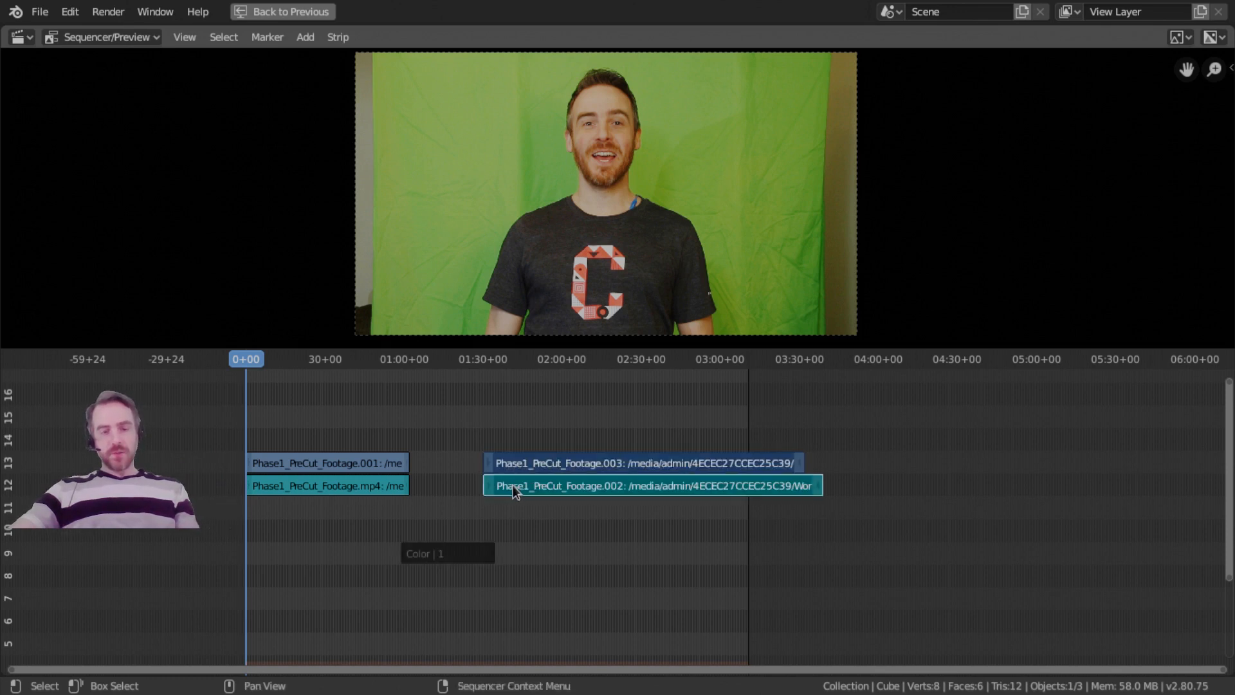
pyautogui.moveTo(509, 490); pyautogui.dragTo(428, 474)
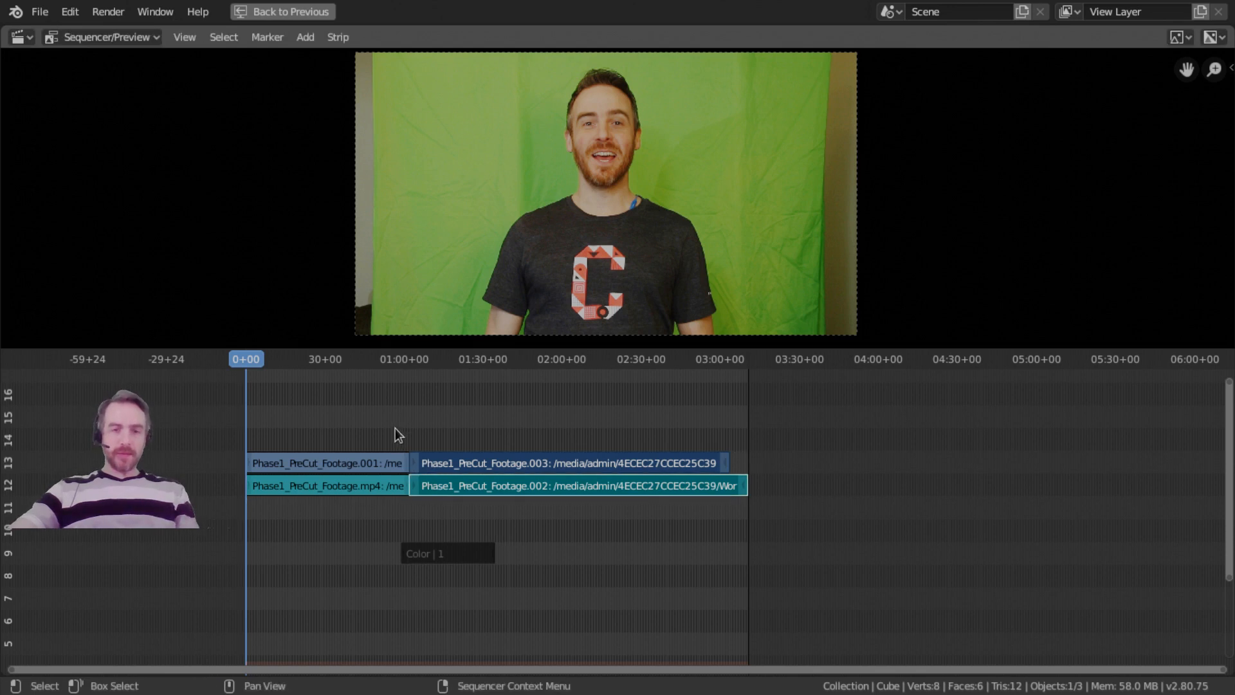
pyautogui.moveTo(454, 487); pyautogui.dragTo(427, 465)
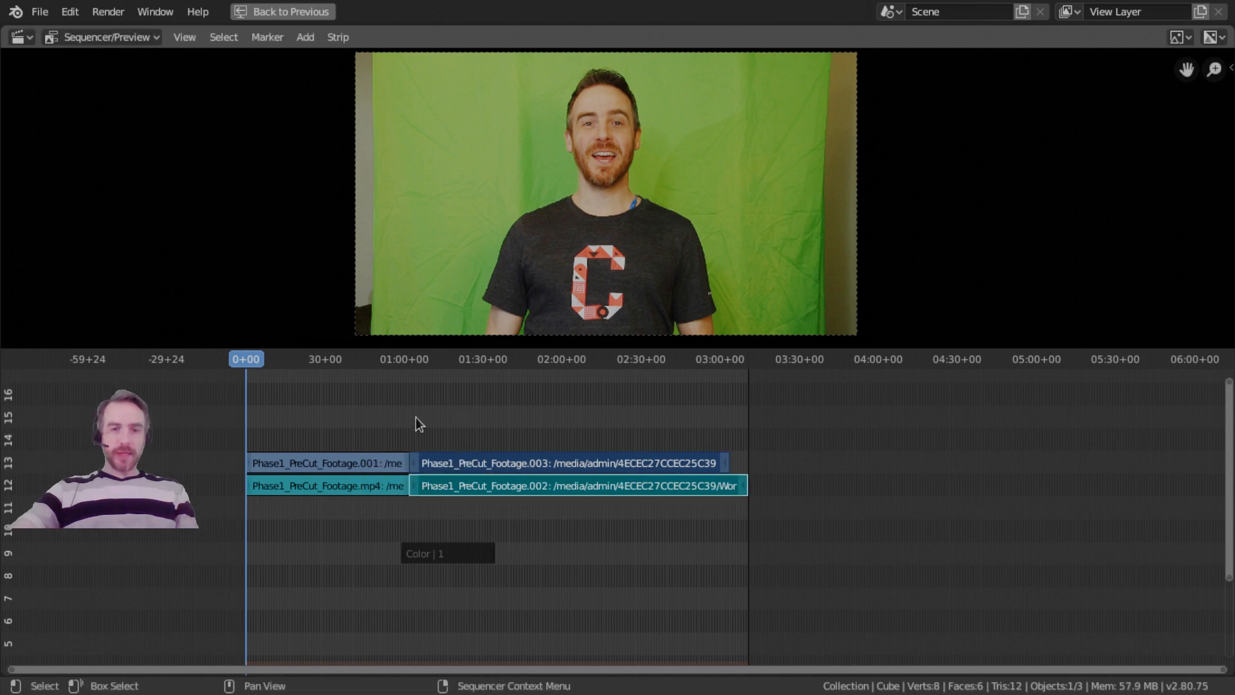
pyautogui.scroll(3, 476, 481)
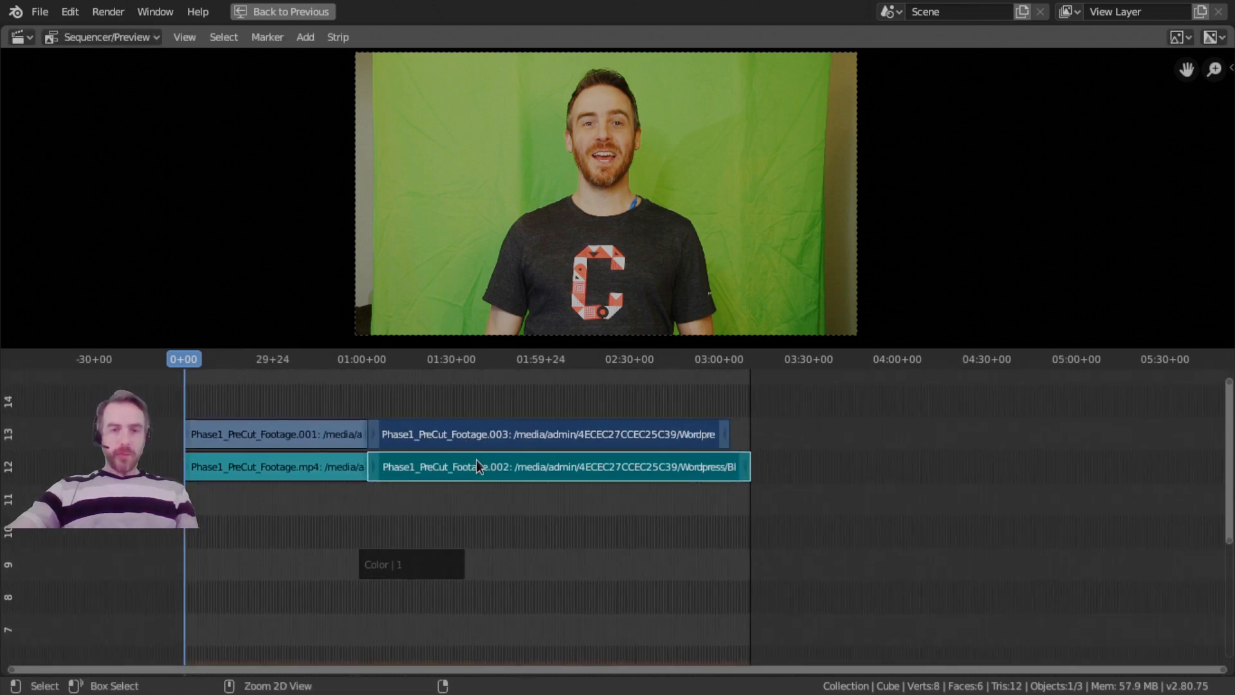